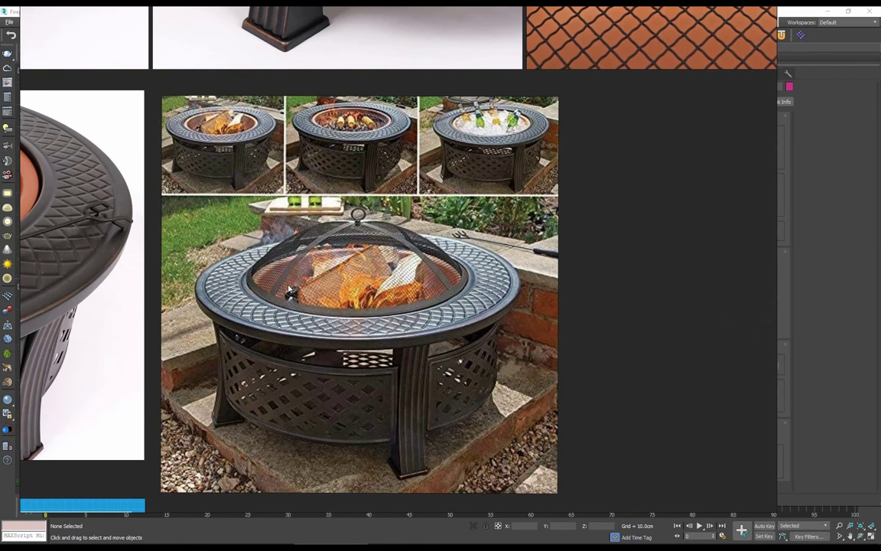
Maximize the perspective viewport and examine the fire pit's patterned rim and bowl from several angles
right_click_drag(646, 245, 643, 271)
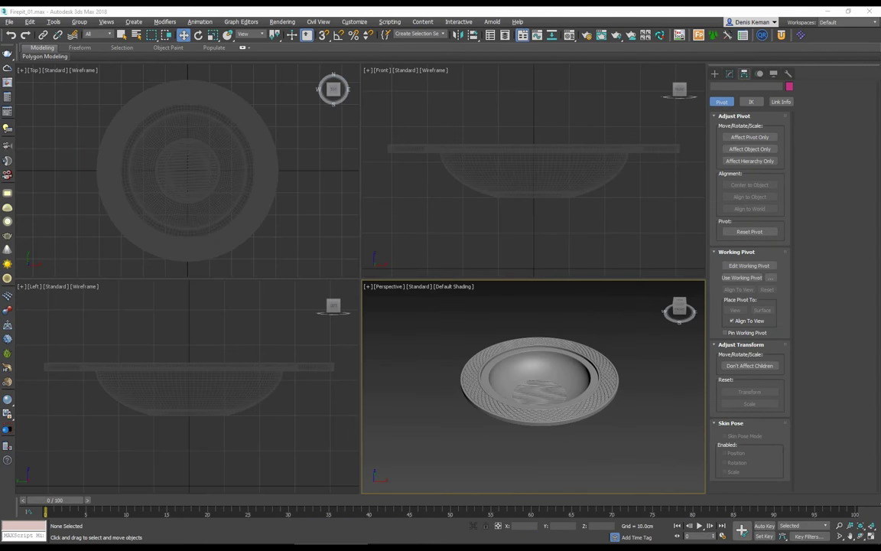
middle_click_drag(512, 449, 488, 433, "alt")
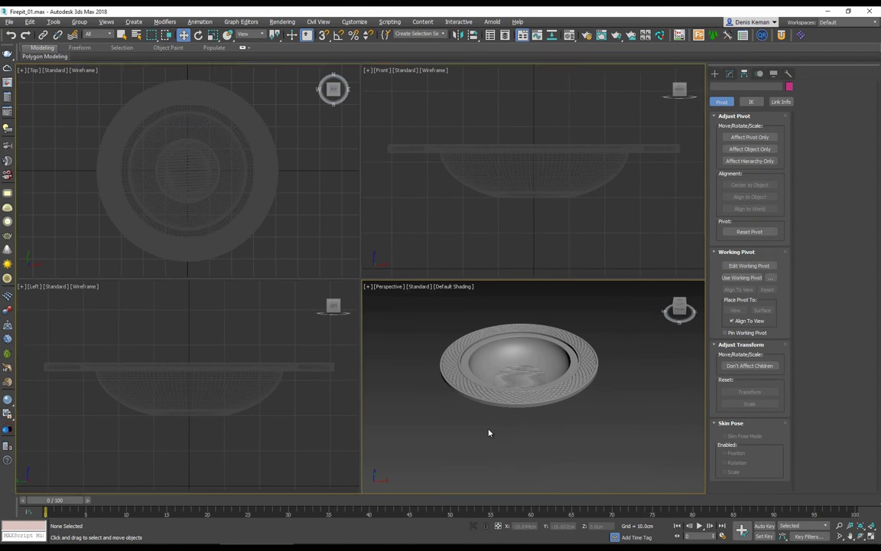
key("alt+w")
middle_click_drag(272, 248, 314, 280)
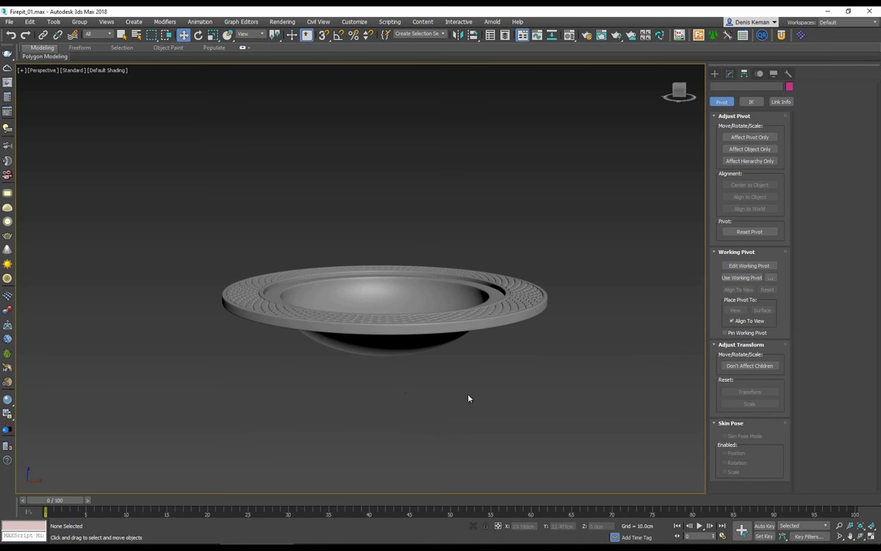
middle_click_drag(483, 384, 482, 393, "alt")
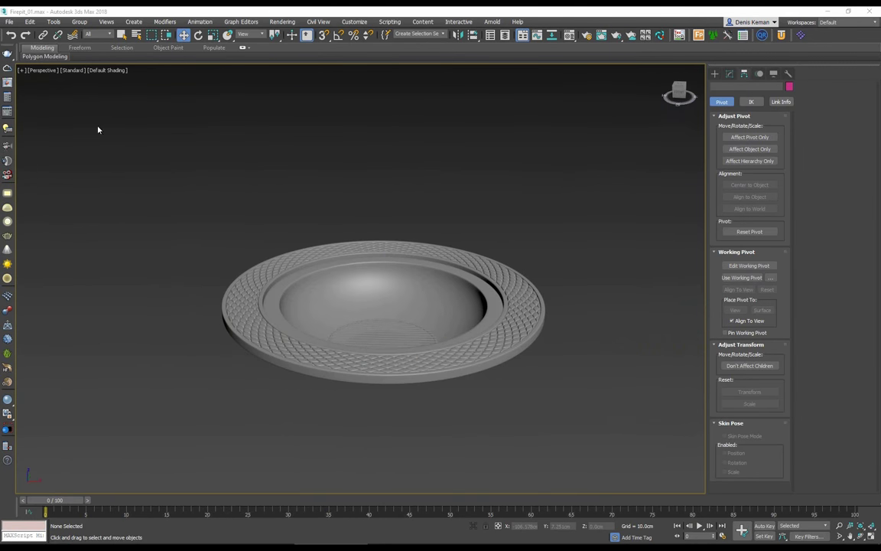
middle_click_drag(359, 245, 450, 214, "alt")
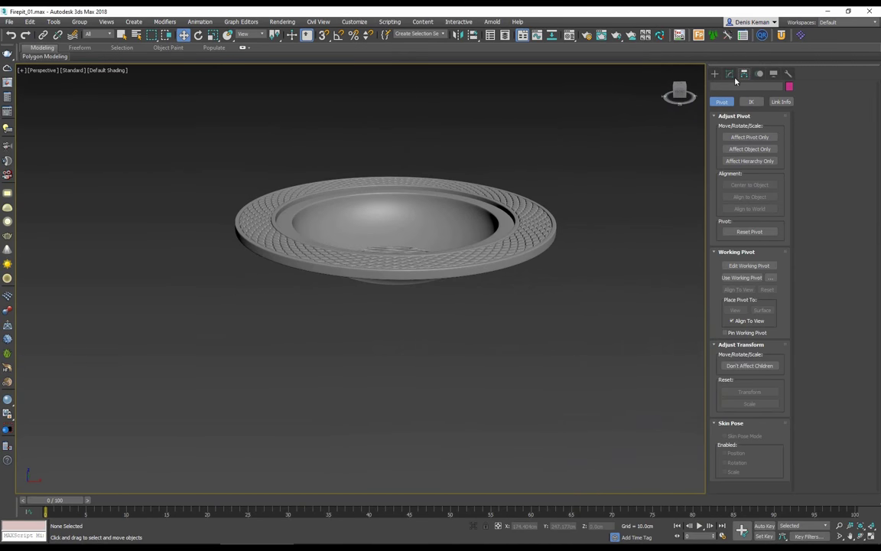
Unhide the reference cylinder beneath the fire pit rim, select it and turn on edged faces
left_click(715, 74)
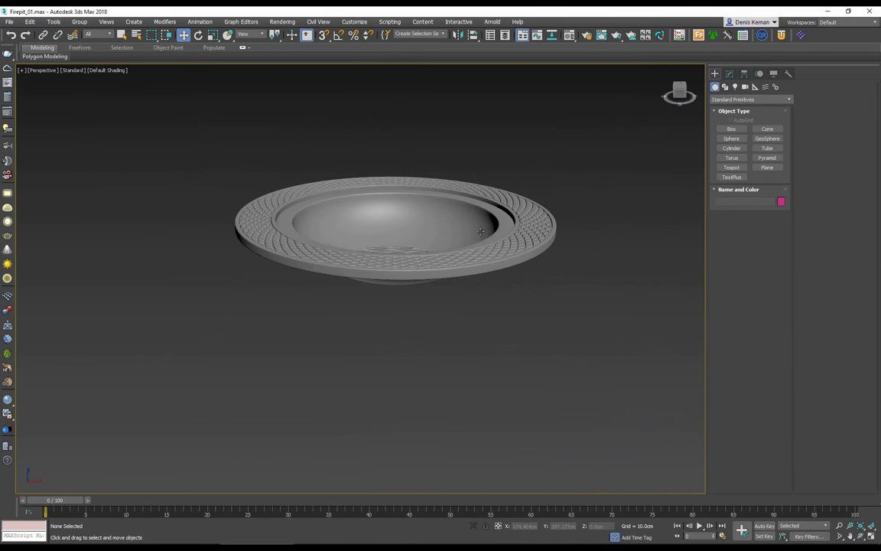
right_click(274, 285)
left_click(314, 255)
middle_click_drag(355, 299, 364, 261, "alt")
left_click(387, 335)
key("F4")
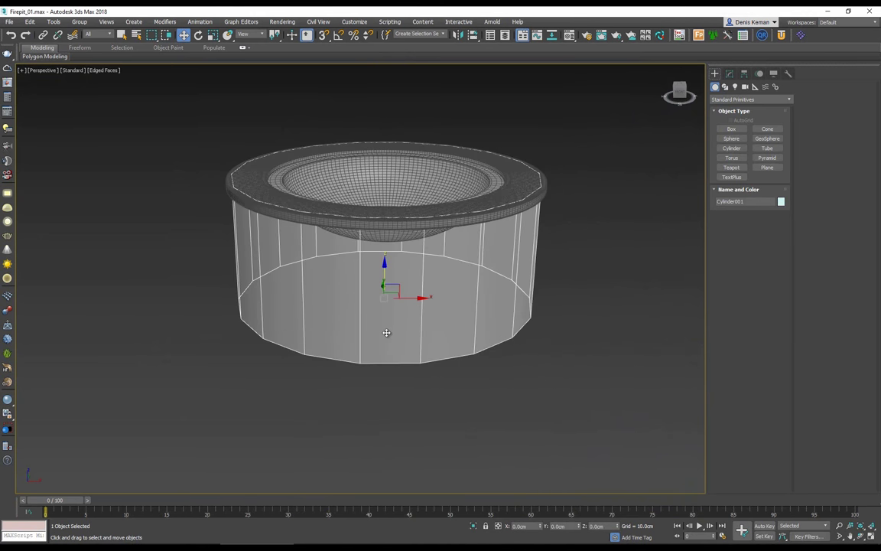
mouse_move(368, 307)
middle_mouse_down("alt")
mouse_move(376, 331)
mouse_move(381, 307)
middle_mouse_up("alt")
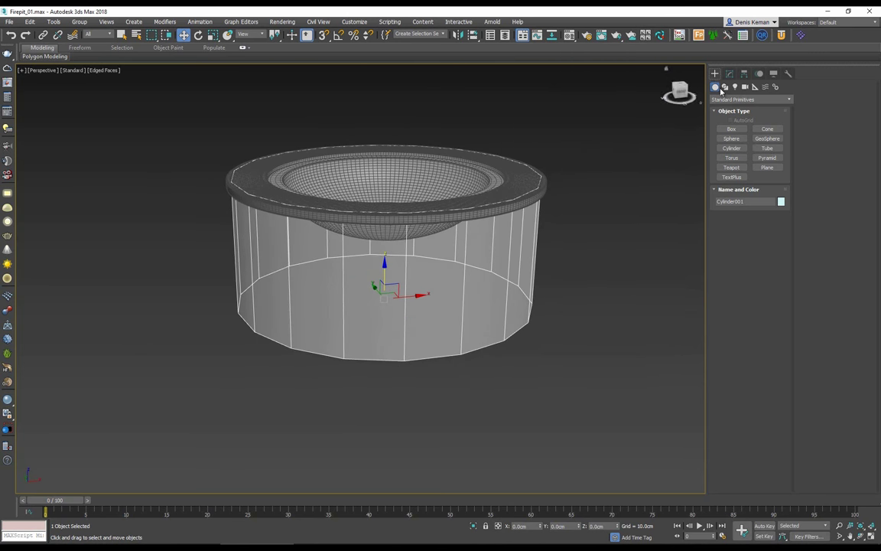
Create a box on the ground just in front of the cylinder, with length and width 6.0 cm and height 1.0 cm
left_click(731, 129)
middle_click_drag(447, 279, 368, 299, "alt")
left_click_drag(380, 397, 409, 410)
double_click(771, 260)
type("6.0cm")
key("Return")
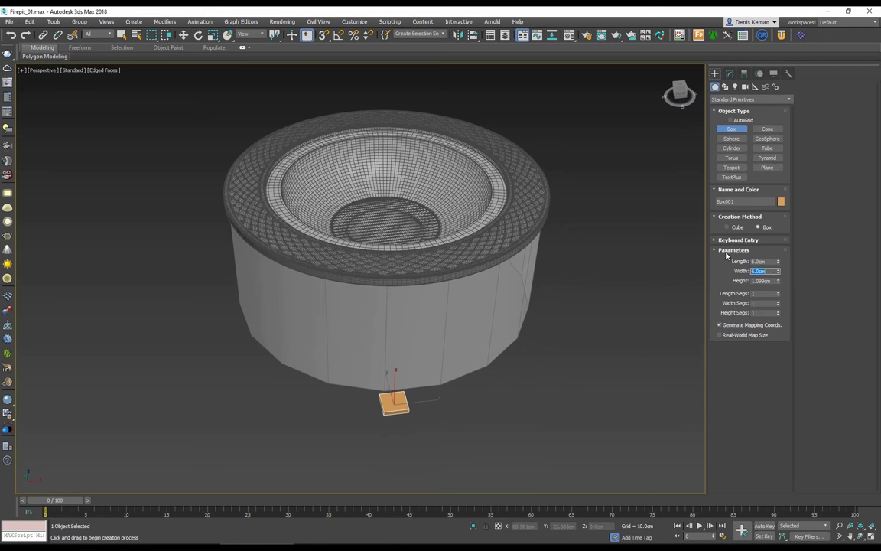
middle_click_drag(380, 286, 421, 284)
key("z")
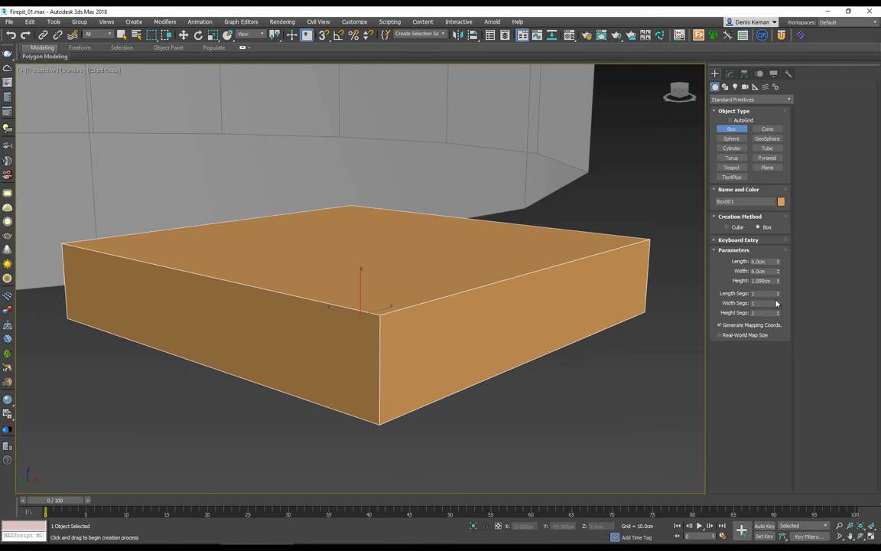
double_click(763, 281)
key("Return")
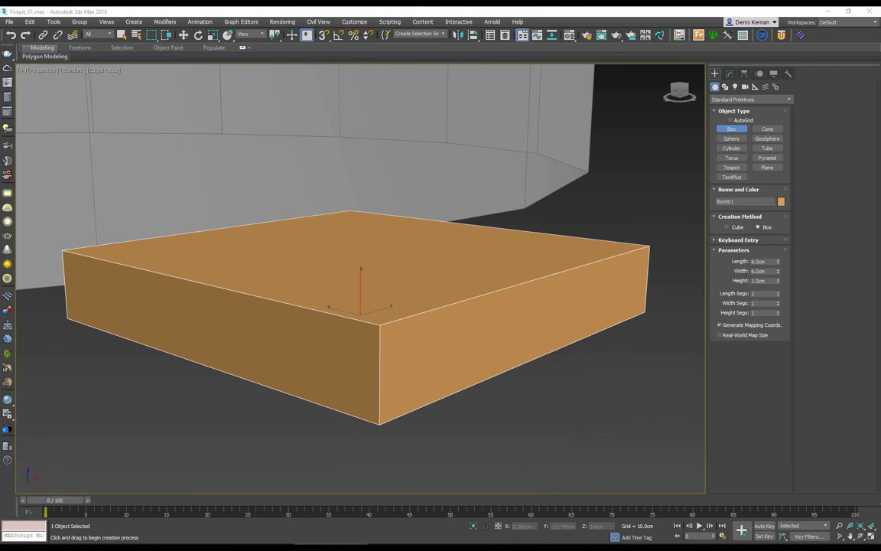
Add an Edit Poly modifier to the box and insert a Swift Loop around its sides close to the bottom edge
mouse_move(216, 293)
middle_mouse_down()
mouse_move(215, 273)
mouse_move(224, 306)
middle_mouse_up()
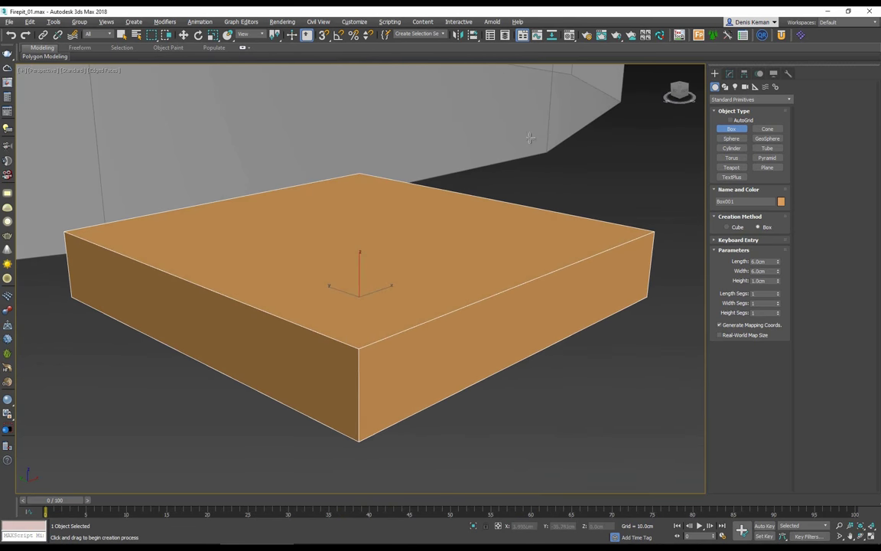
left_click(729, 73)
key("w")
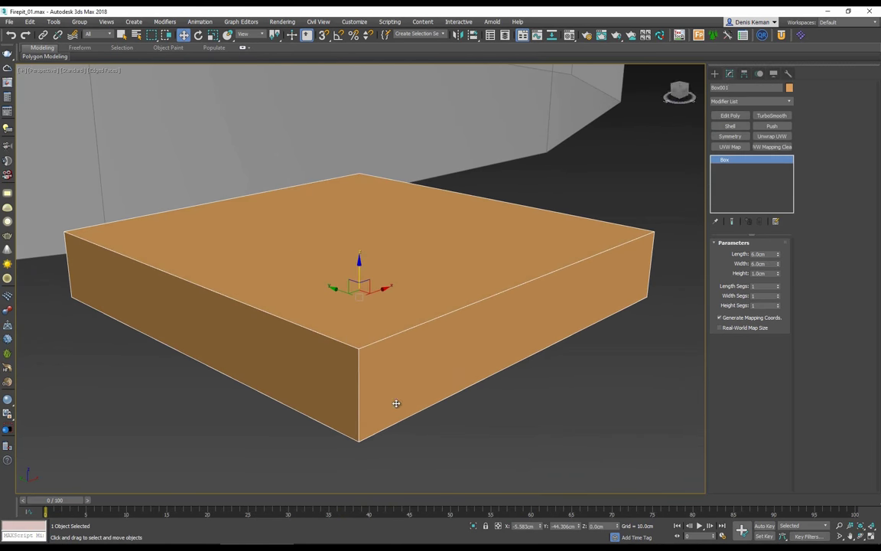
left_click(732, 116)
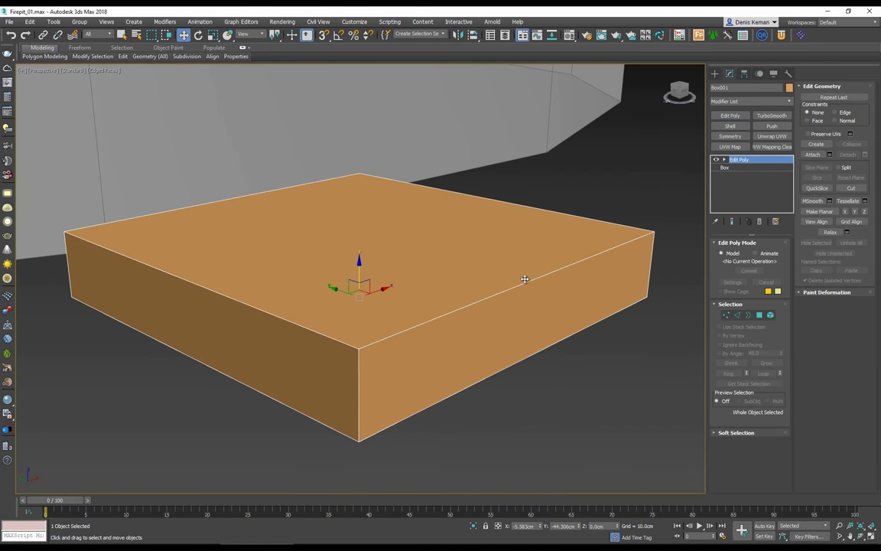
key("alt+1")
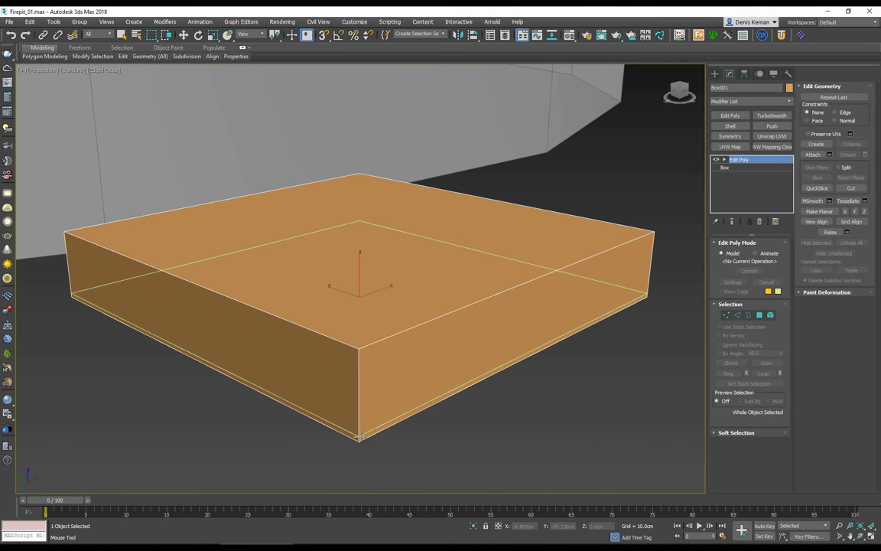
left_click(359, 438)
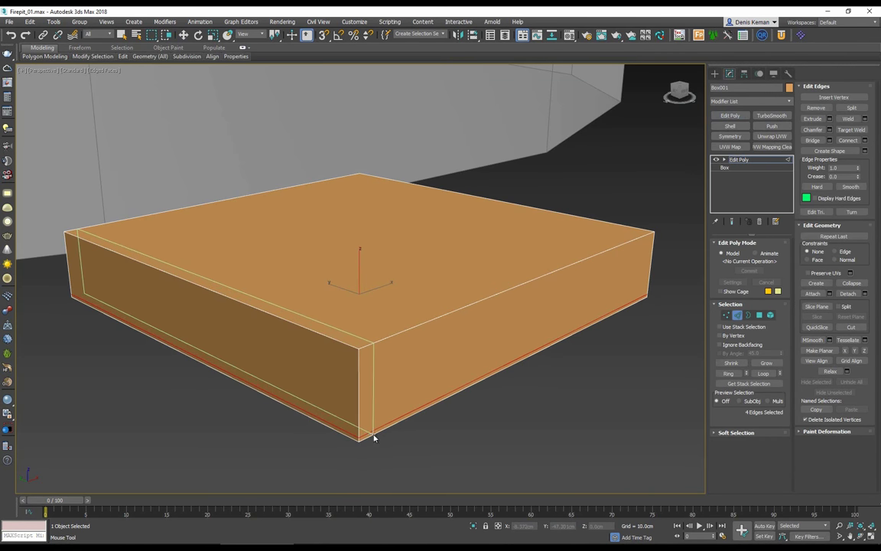
key("w")
Connect a ring of the box's edges with 2 segments and a pinch of 90, placing loops near two opposite sides
left_click(411, 329)
key("alt+r")
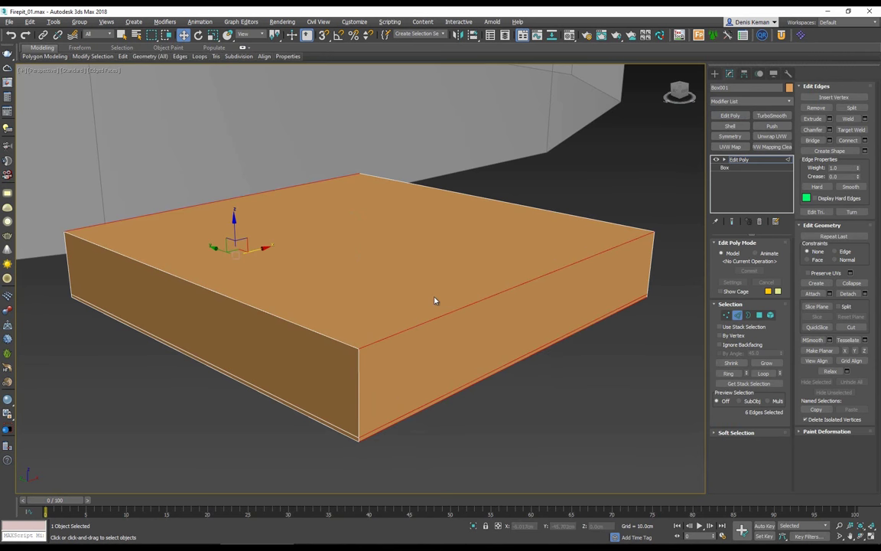
left_click(865, 140)
left_click(368, 283)
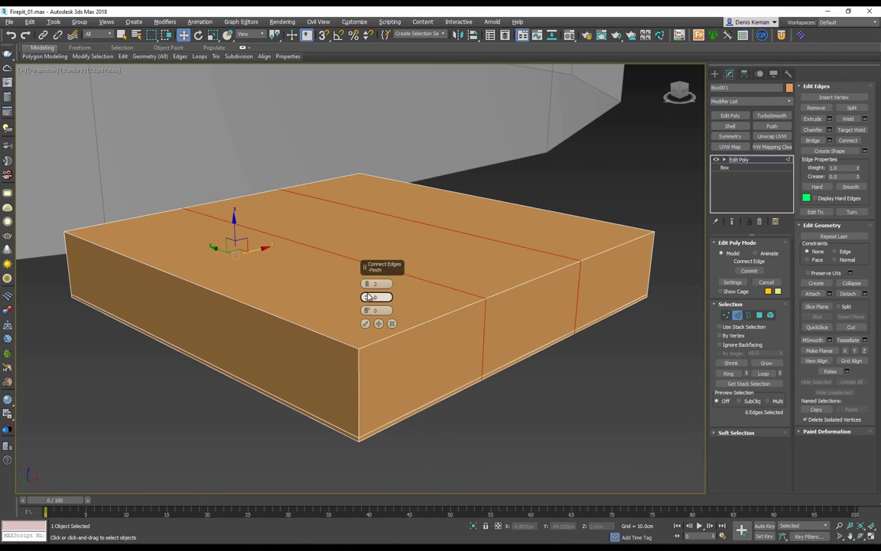
left_click_drag(368, 297, 383, 131)
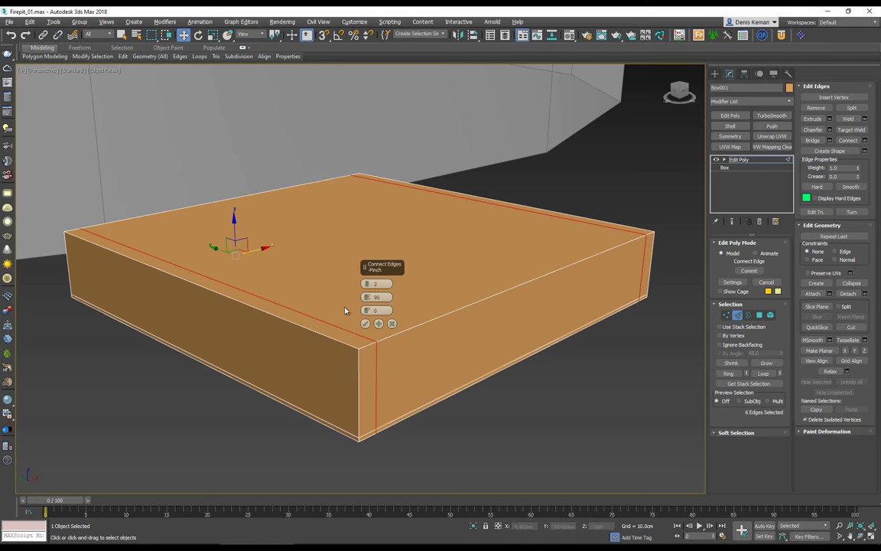
left_click(365, 324)
Connect the perpendicular edge ring with 2 segments and a pinch of 90, placing loops near the other two sides, and leave edge editing
left_click(351, 331)
key("alt+r")
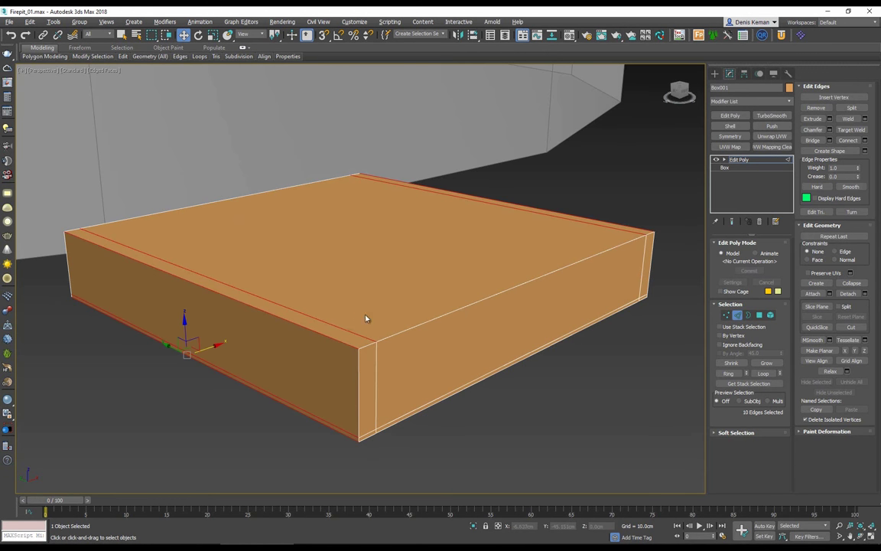
left_click(866, 140)
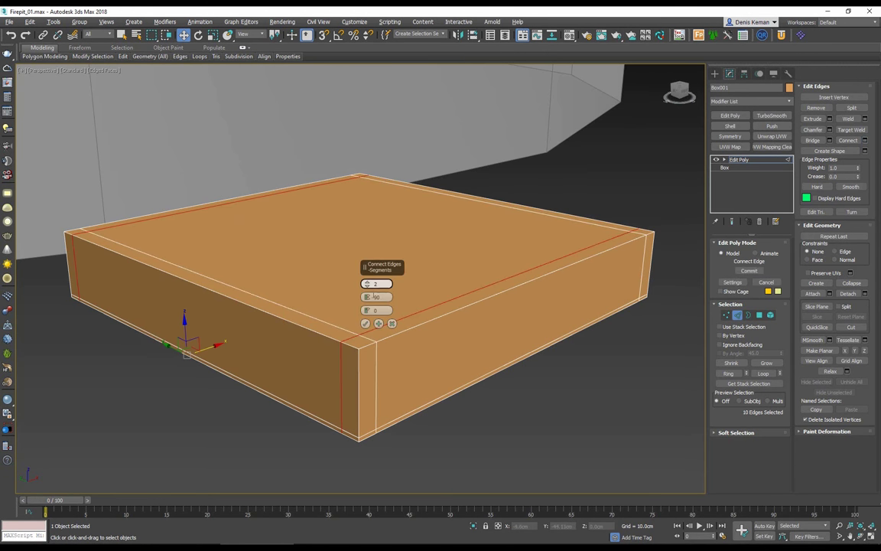
left_click(366, 325)
left_click(384, 368)
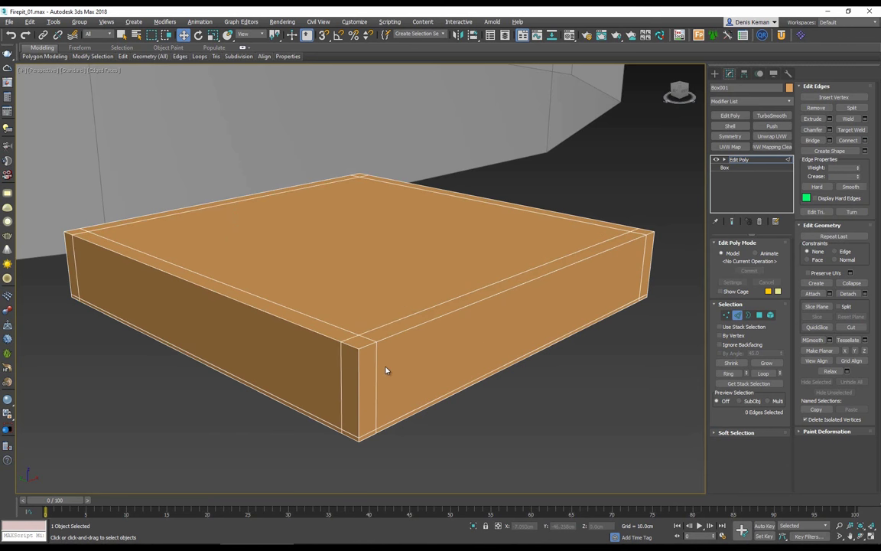
key("2")
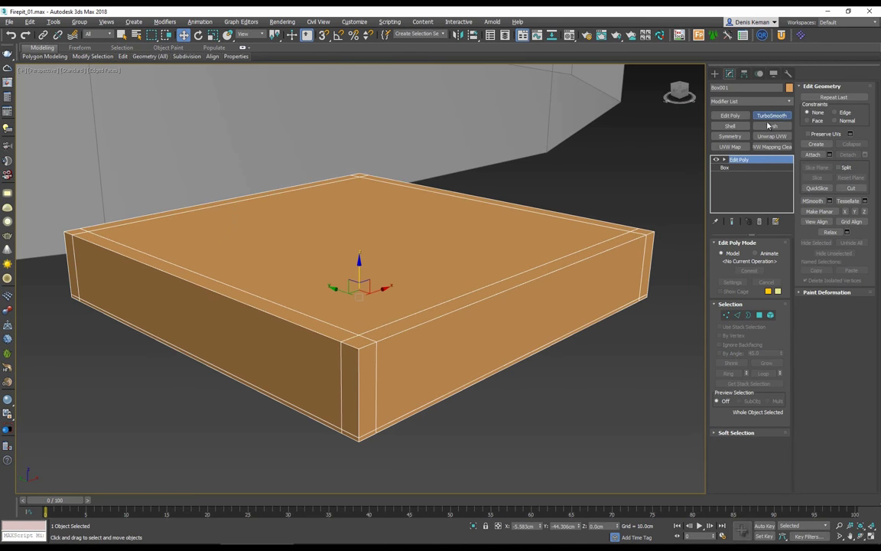
Apply TurboSmooth to the box and add an edge loop in the underlying Edit Poly around the sides, just below the top edge
left_click(772, 116)
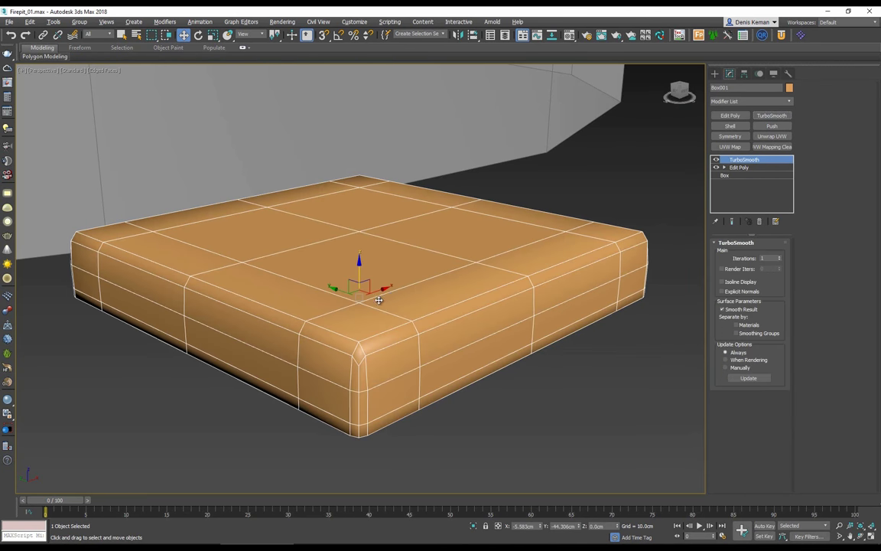
left_click(743, 167)
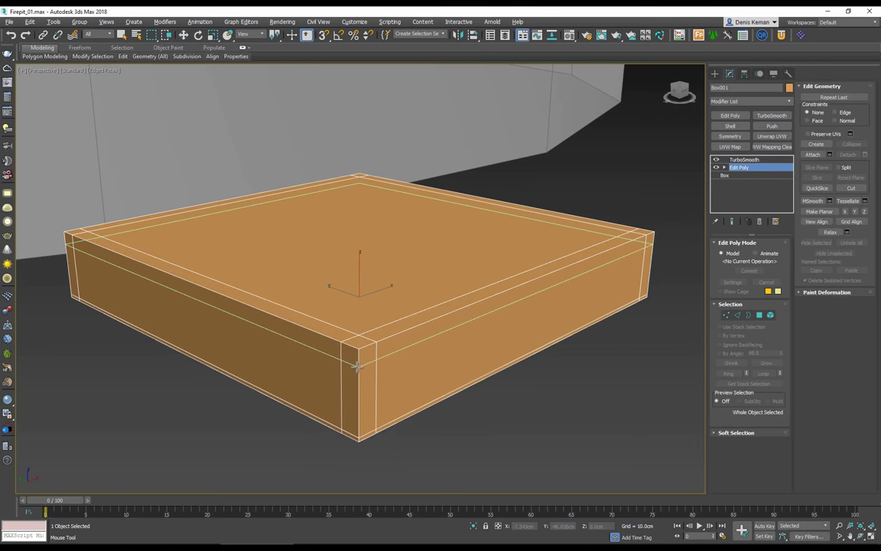
key("2")
middle_click_drag(437, 343, 584, 275, "alt")
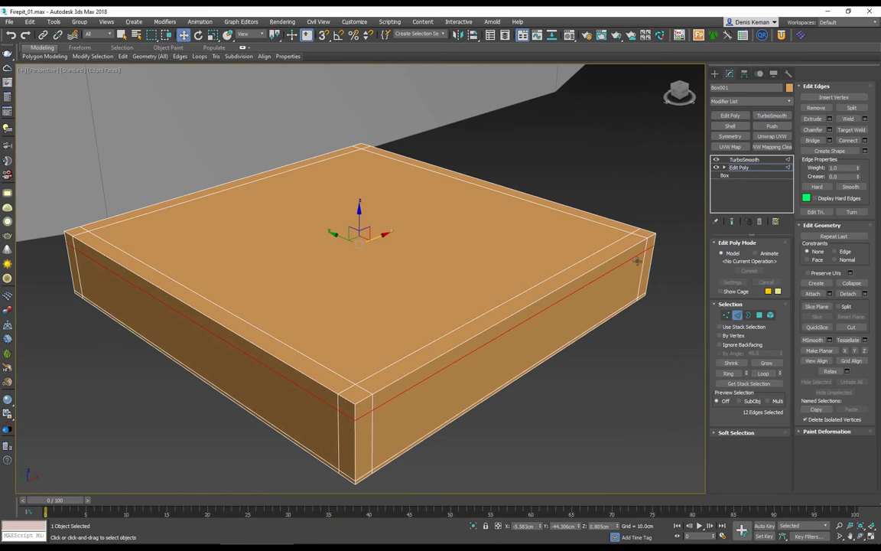
left_click(741, 169)
left_click(749, 160)
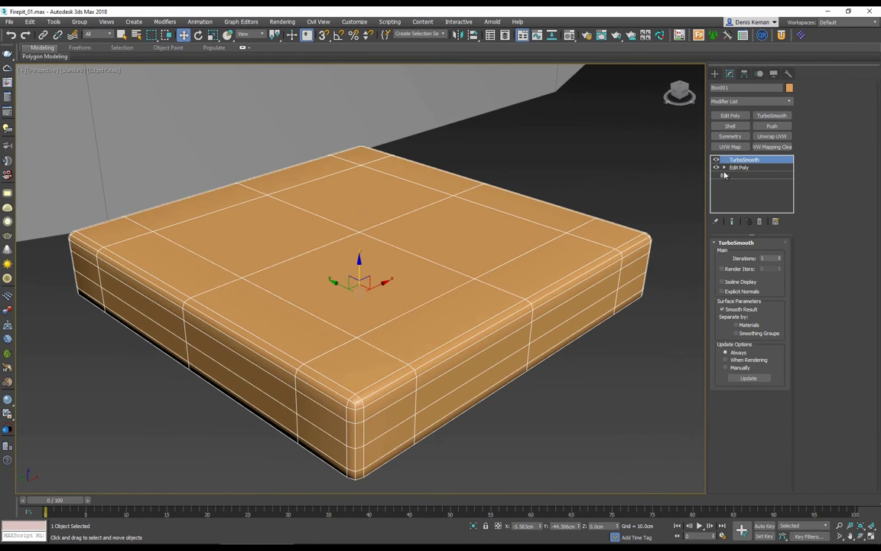
Set the box's TurboSmooth iterations to 2 and check the smoothed shape with and without edged faces
key("F4")
scroll(363, 321, "down", 4)
mouse_move(363, 321)
middle_mouse_down("alt")
mouse_move(375, 306)
mouse_move(360, 312)
middle_mouse_up("alt")
scroll(367, 329, "up", 5)
key("F4")
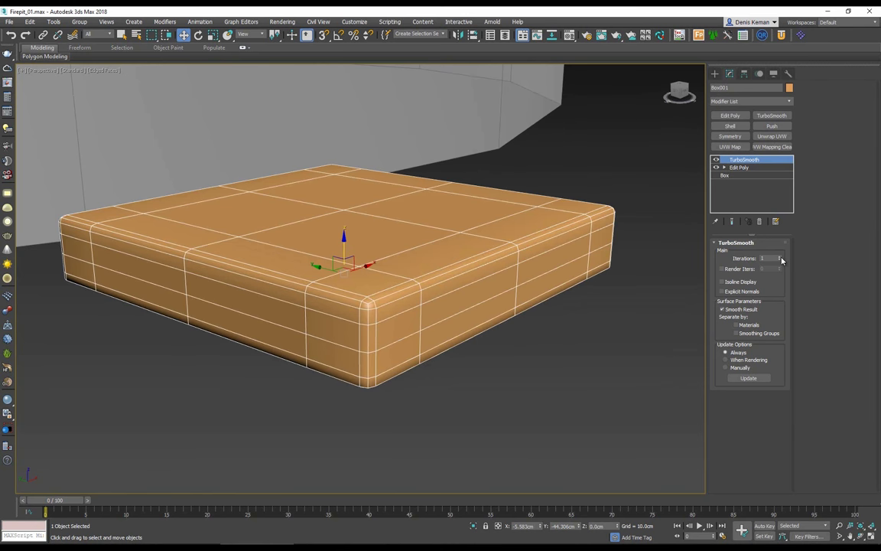
left_click(781, 259)
middle_click_drag(413, 255, 406, 249, "alt")
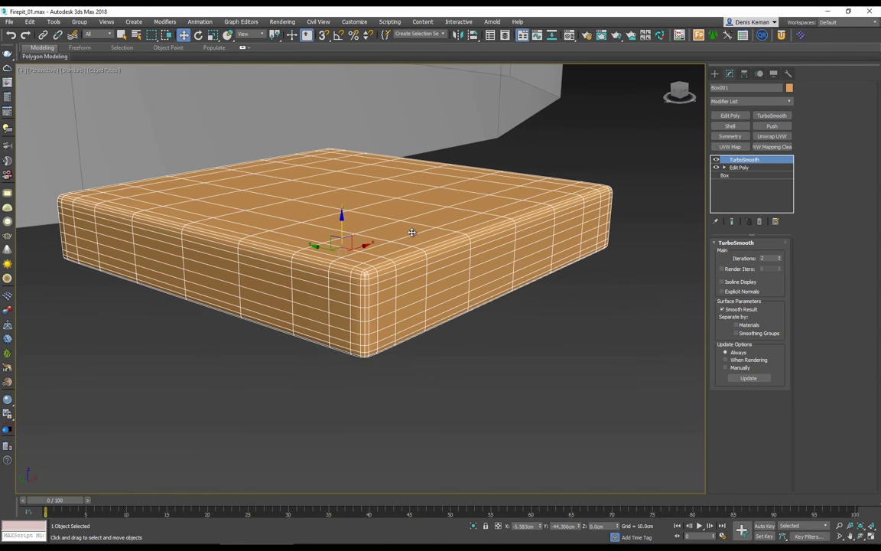
scroll(406, 249, "up", 3)
key("F4")
key("F4")
Lower the upper horizontal edge loop around the box's sides to Z 0.62 cm with the smoothed result displayed
left_click(739, 168)
key("2")
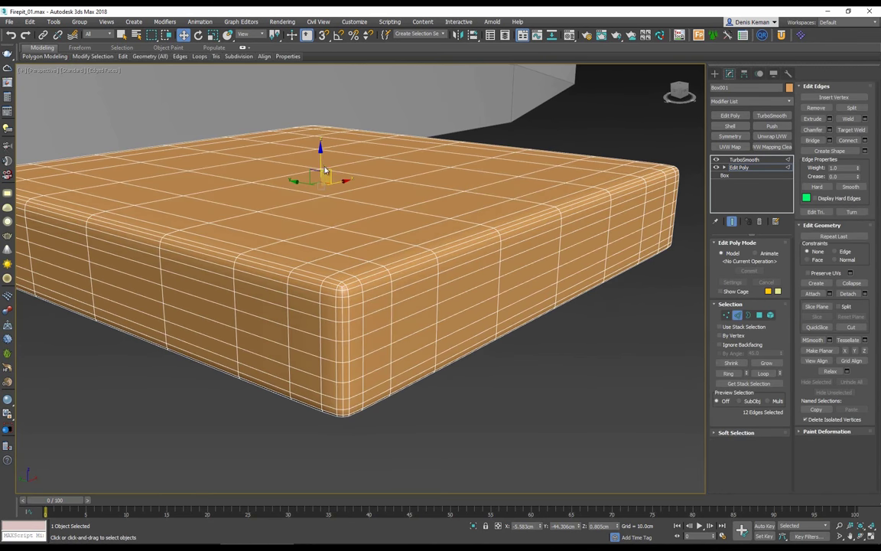
left_click_drag(321, 160, 320, 177)
key("ctrl+e")
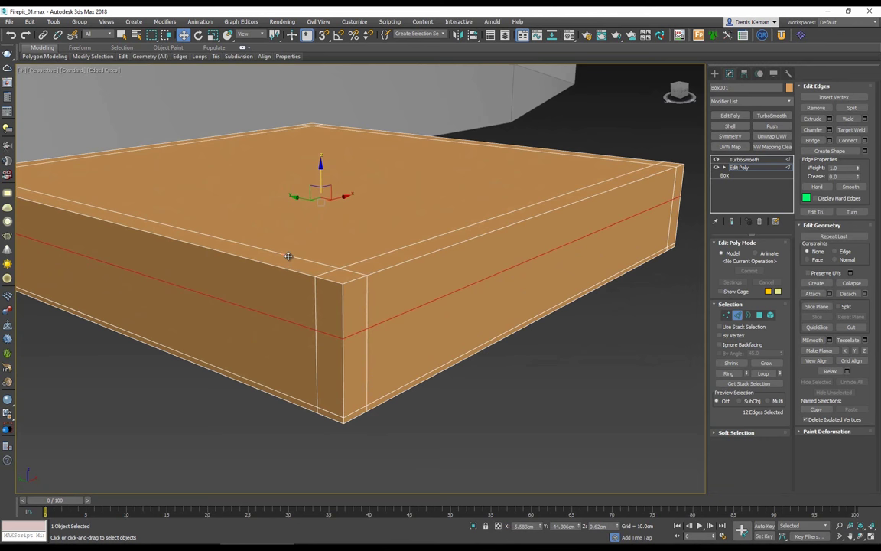
Move the two vertical edge loops nearest the front corner inward, to X -8.081 cm and Y -46.811 cm, and enable Show Cage
key("ctrl+e")
left_click_drag(136, 261, 160, 256)
key("ctrl+e")
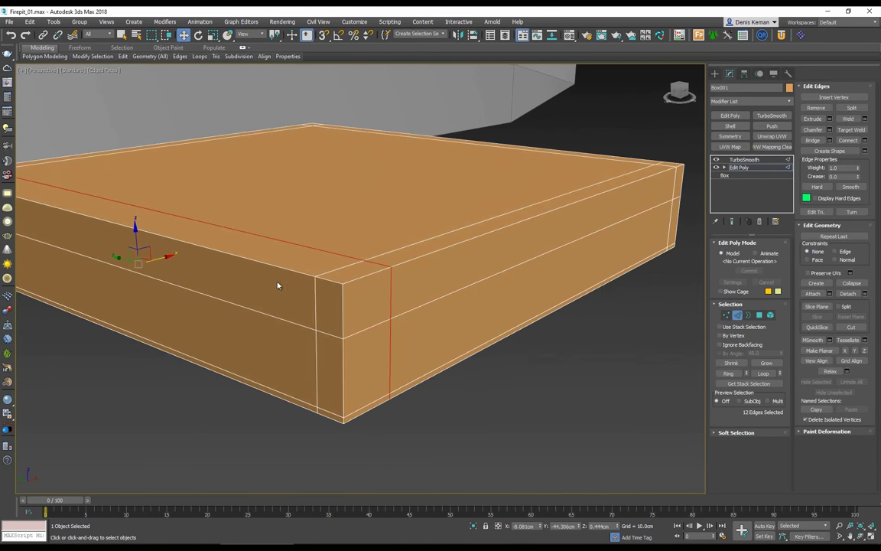
double_click(330, 272)
key("ctrl+e")
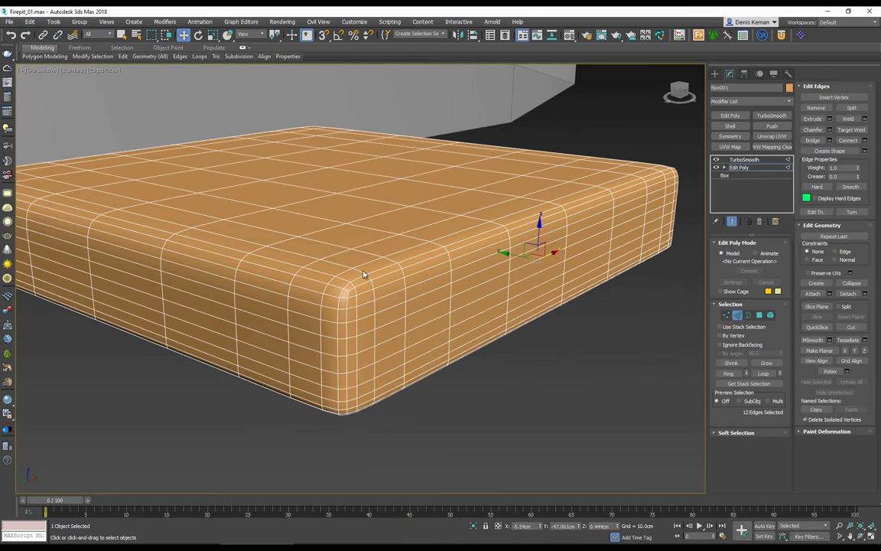
left_click_drag(522, 257, 475, 251)
left_click(720, 292)
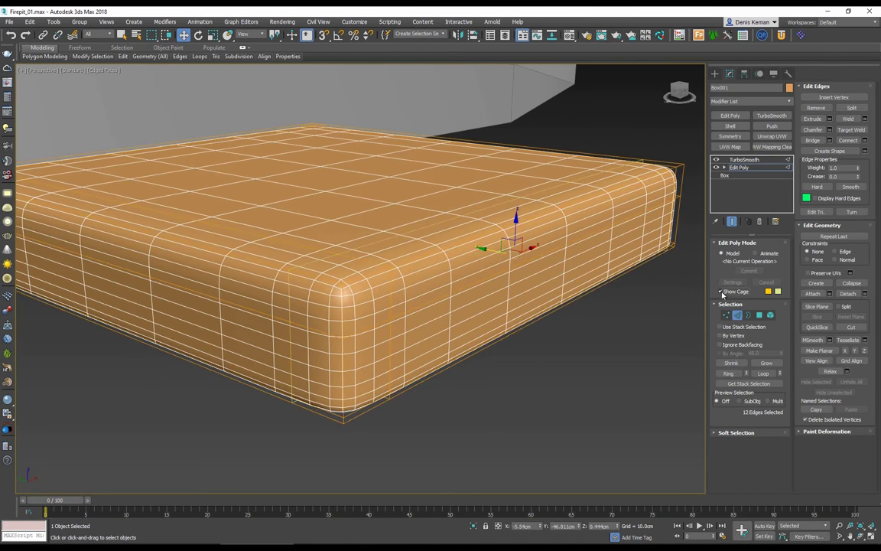
scroll(364, 308, "up", 2)
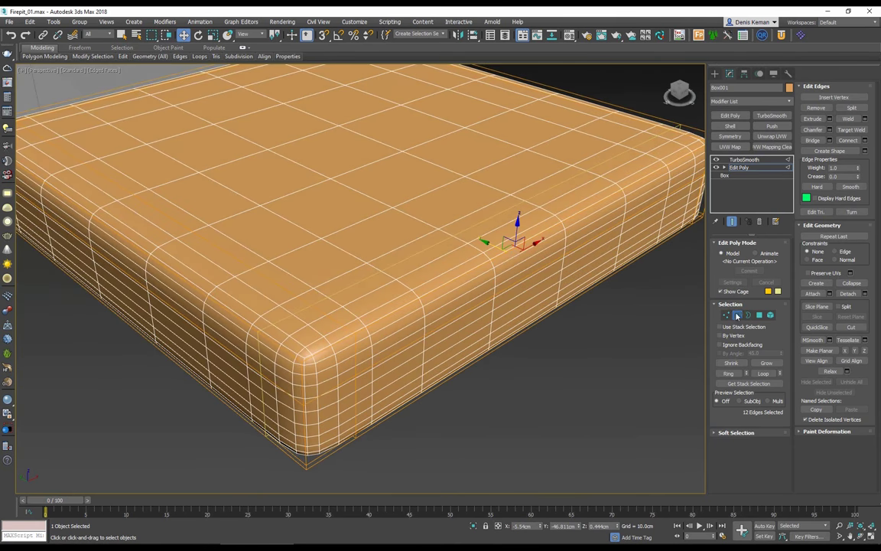
Move the two remaining outer edge loops of the foot block inward, one along X and one along Y, and leave edge editing
middle_click_drag(576, 316, 273, 290, "alt")
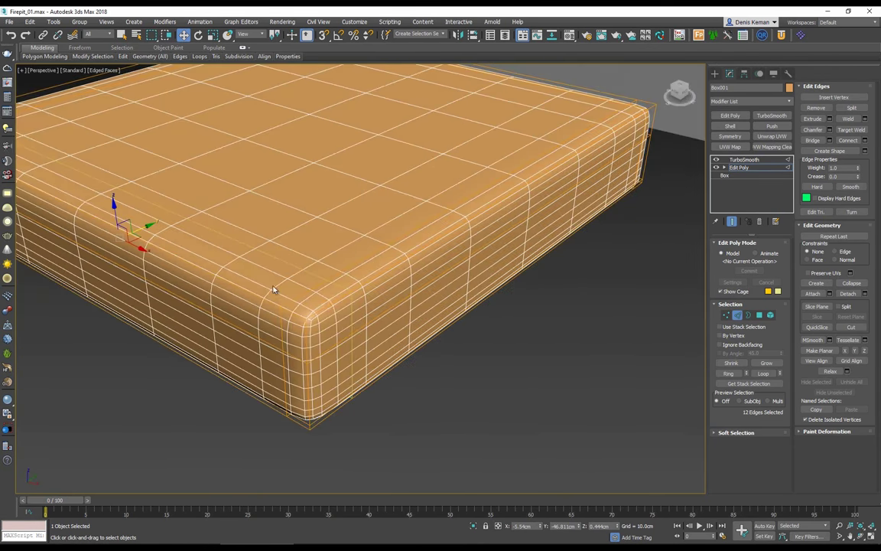
double_click(317, 296)
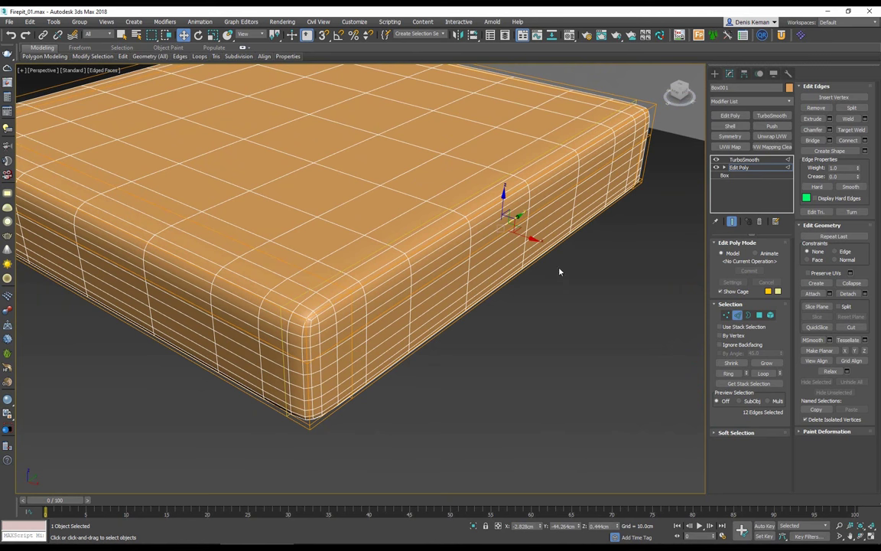
left_click_drag(530, 242, 516, 238)
middle_click_drag(516, 238, 397, 302, "alt")
double_click(500, 290)
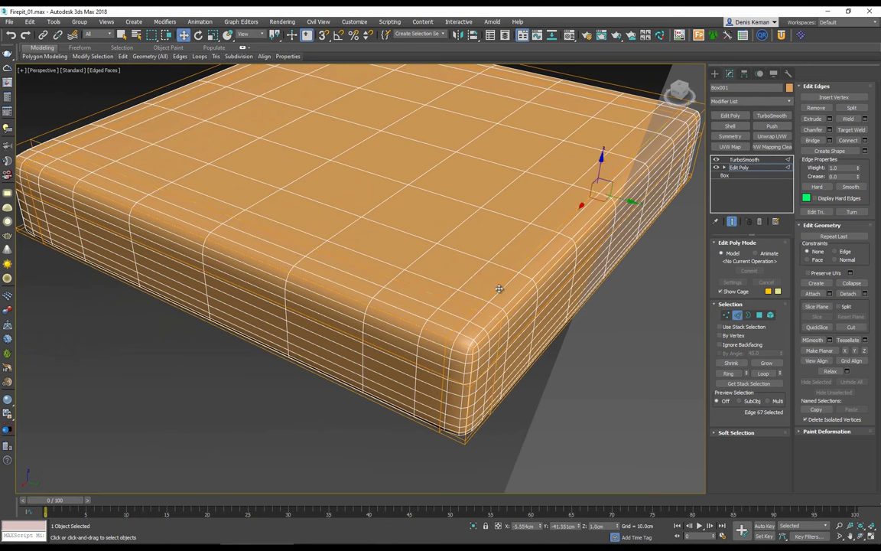
left_click_drag(614, 250, 584, 242)
mouse_move(440, 249)
middle_mouse_down("alt")
mouse_move(543, 251)
mouse_move(441, 225)
mouse_move(421, 237)
mouse_move(432, 253)
middle_mouse_up("alt")
scroll(440, 226, "down", 5)
left_click(737, 315)
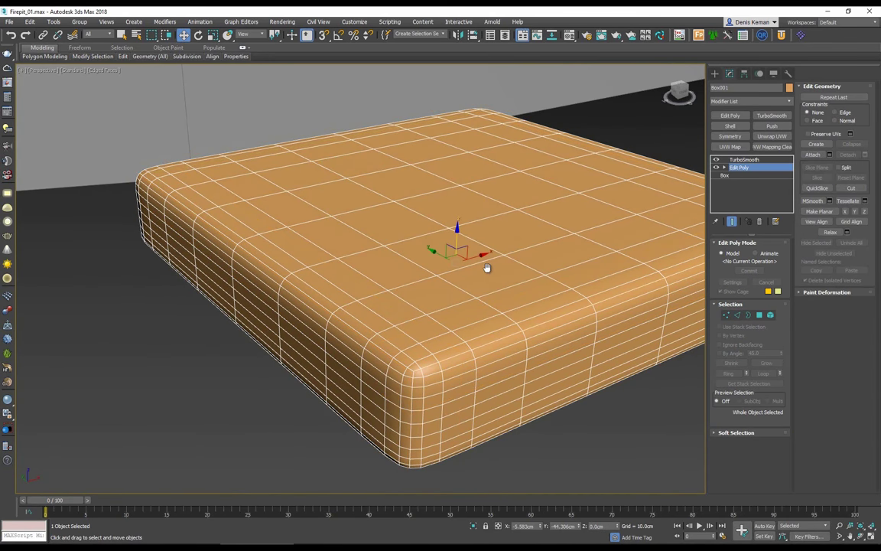
Inspect the foot block's smoothed shape with edged faces off and on, and deselect it
scroll(368, 299, "down", 6)
middle_click_drag(369, 319, 283, 288, "alt")
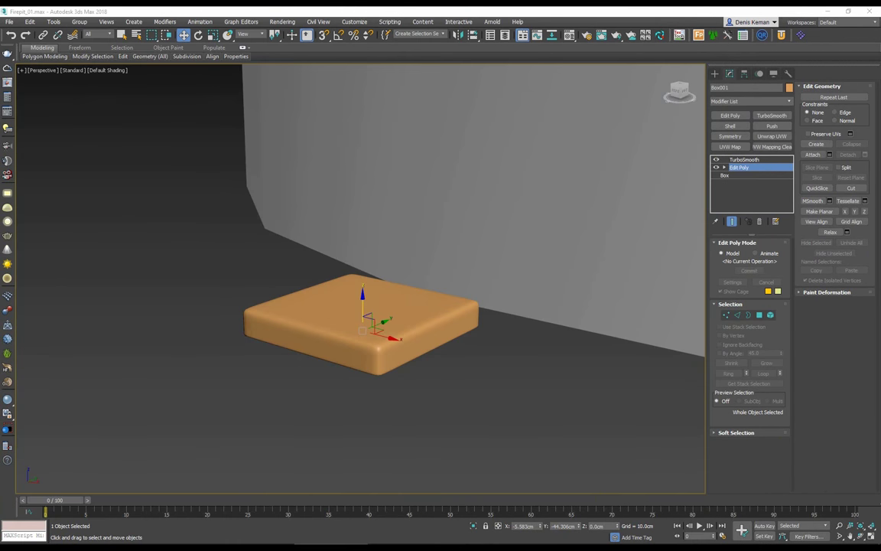
middle_click_drag(253, 217, 255, 242, "alt")
key("F4")
middle_click_drag(314, 270, 348, 261, "alt")
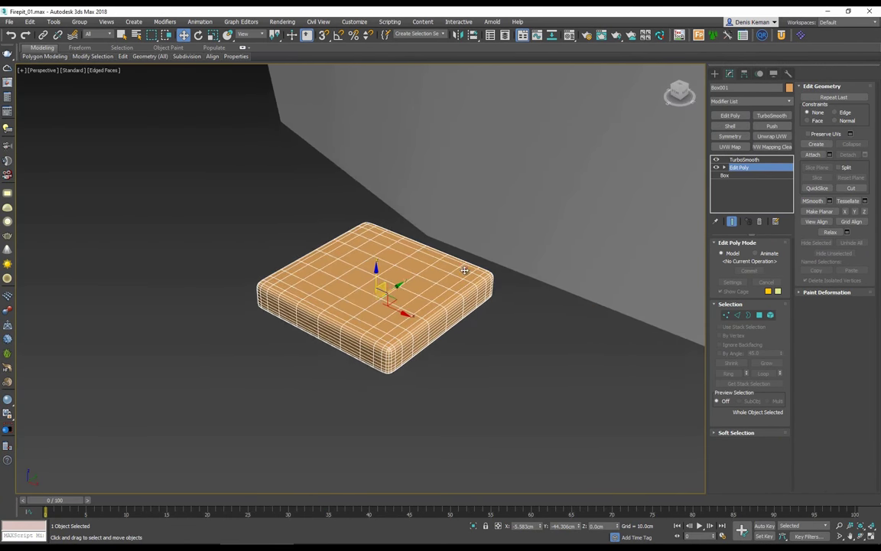
left_click(518, 382)
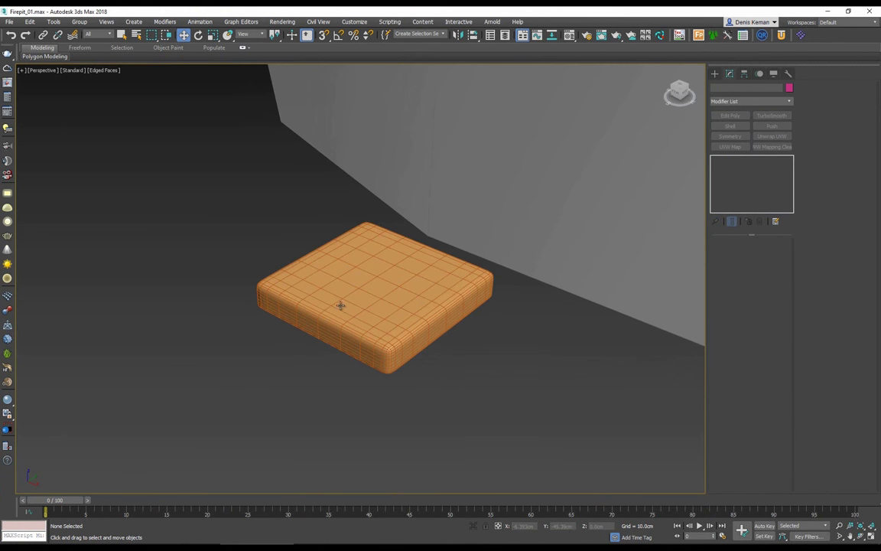
Create a box about 5.37 by 5.37 cm and 10.22 cm high on the foot block, vertex-snapped inside its rounded corners
left_click(715, 73)
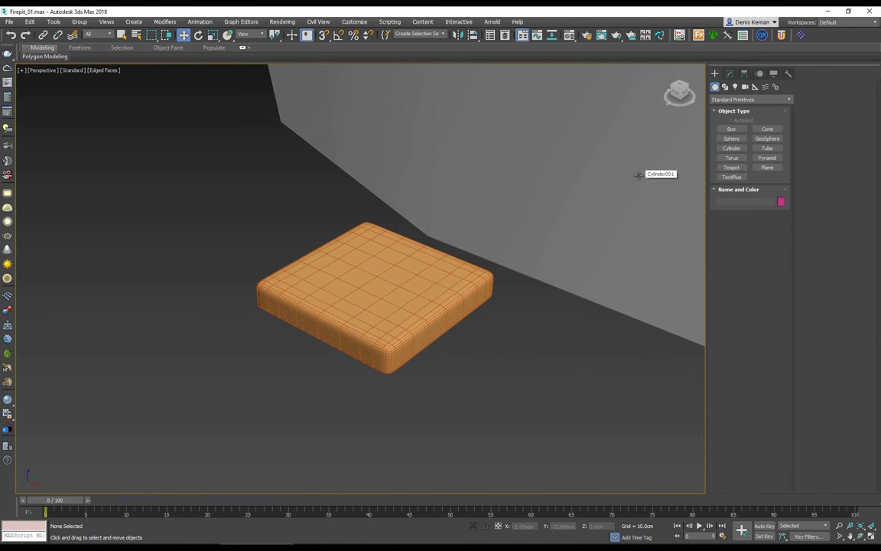
left_click(740, 130)
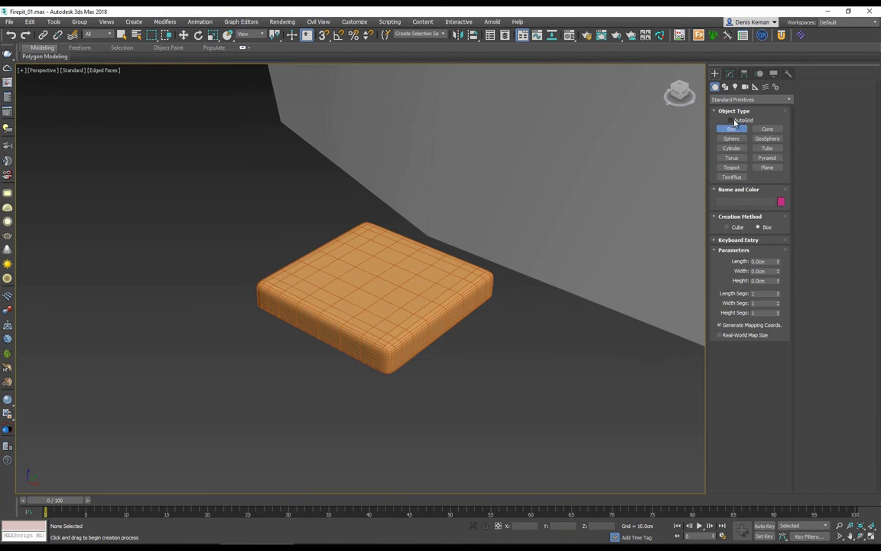
key("F3")
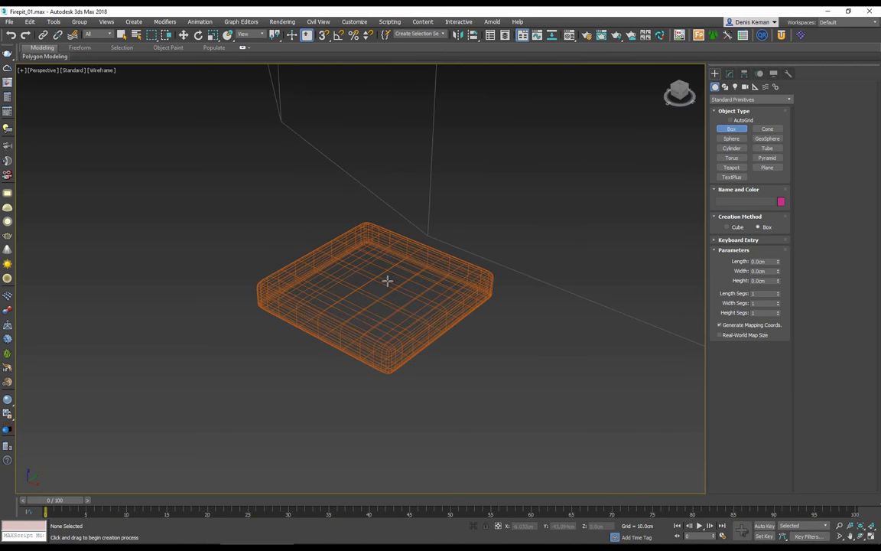
key("F3")
key("alt+w")
middle_click(204, 204)
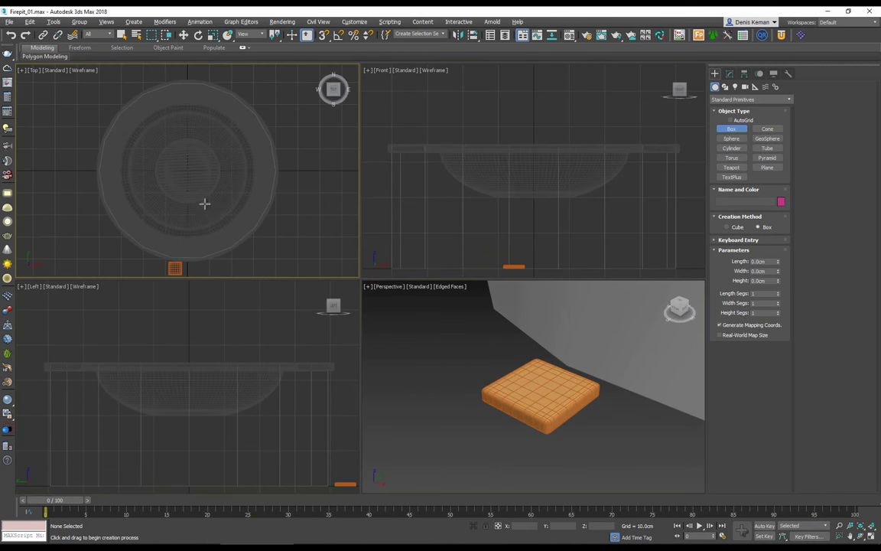
key("alt+w")
middle_click_drag(274, 369, 271, 170)
scroll(319, 269, "up", 7)
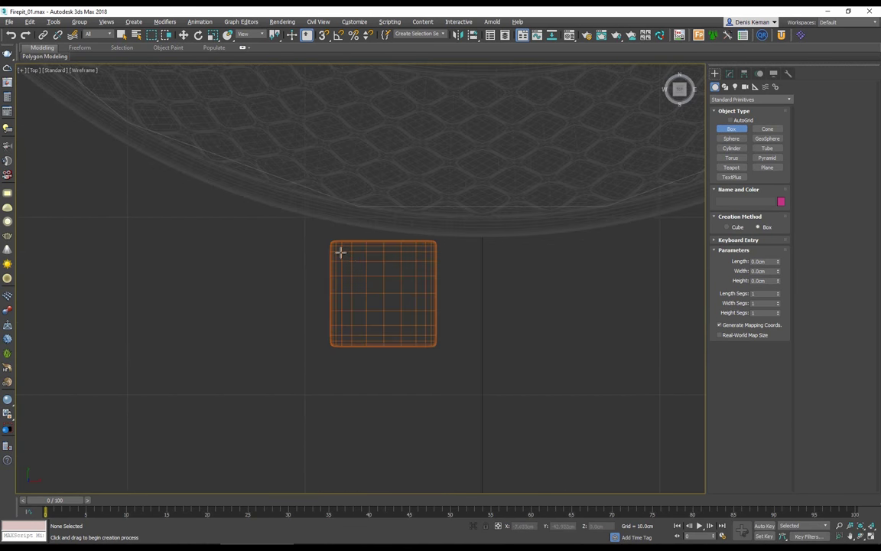
key("s")
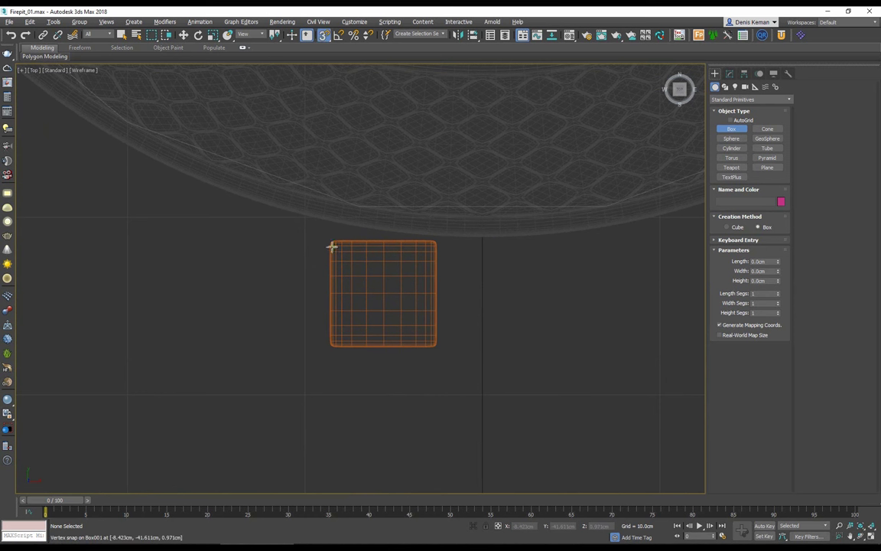
left_click_drag(336, 246, 430, 339)
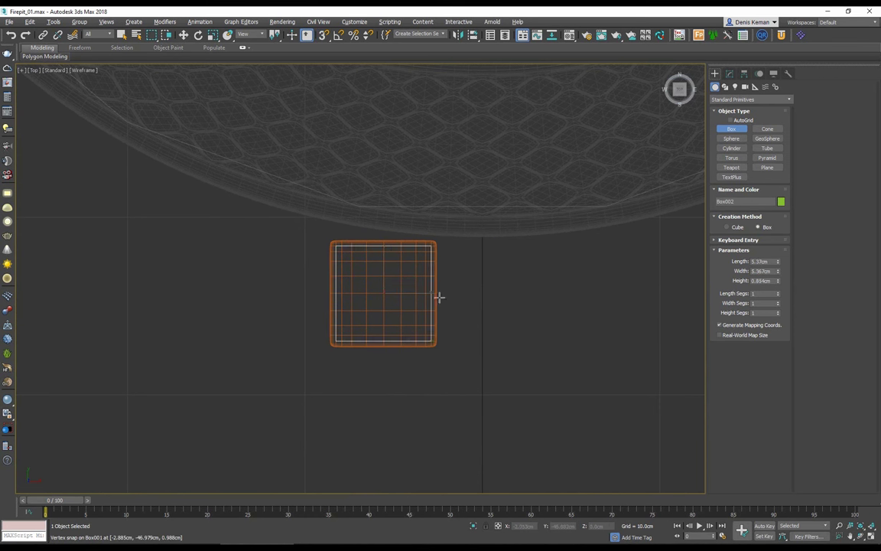
key("alt+w")
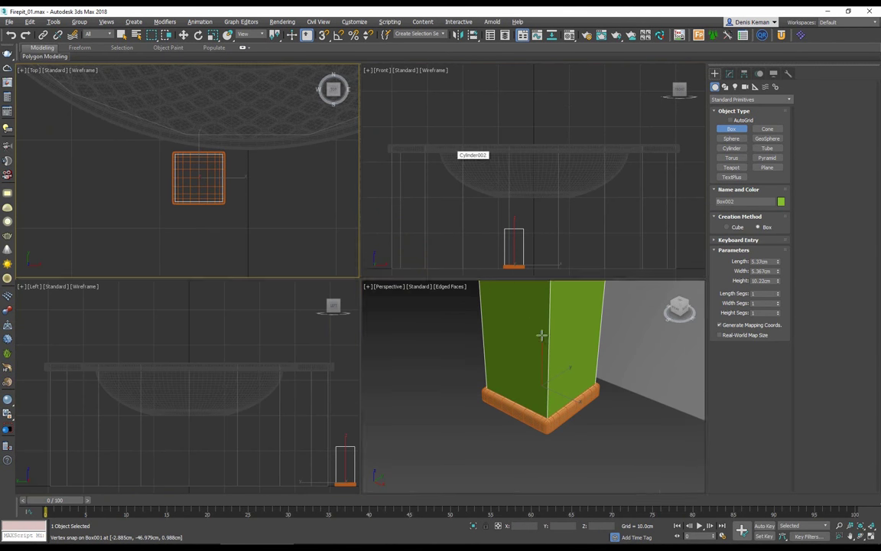
Add an Edit Poly modifier to the leg box, turn snapping off and enable vertex editing
middle_click_drag(541, 335, 514, 399)
scroll(513, 397, "down", 5)
middle_click_drag(509, 360, 501, 407)
key("alt+w")
middle_click_drag(479, 372, 426, 239, "alt")
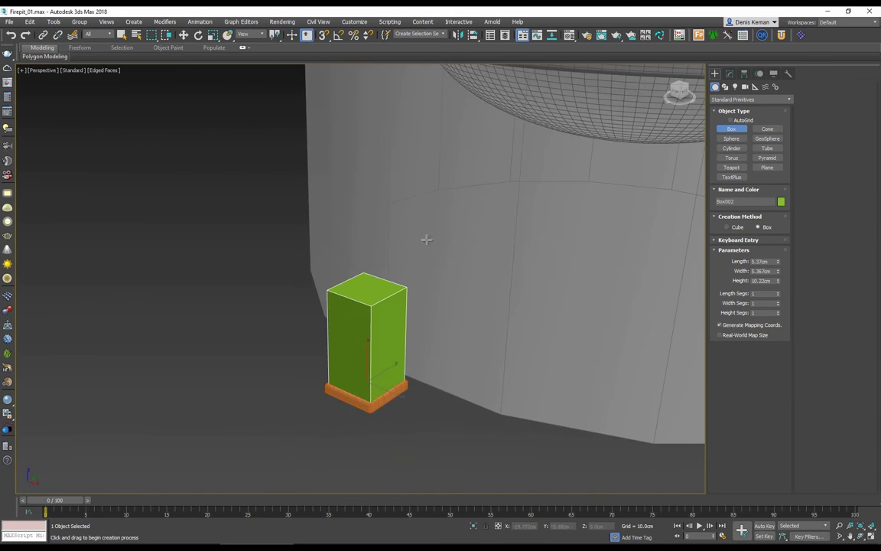
left_click(729, 73)
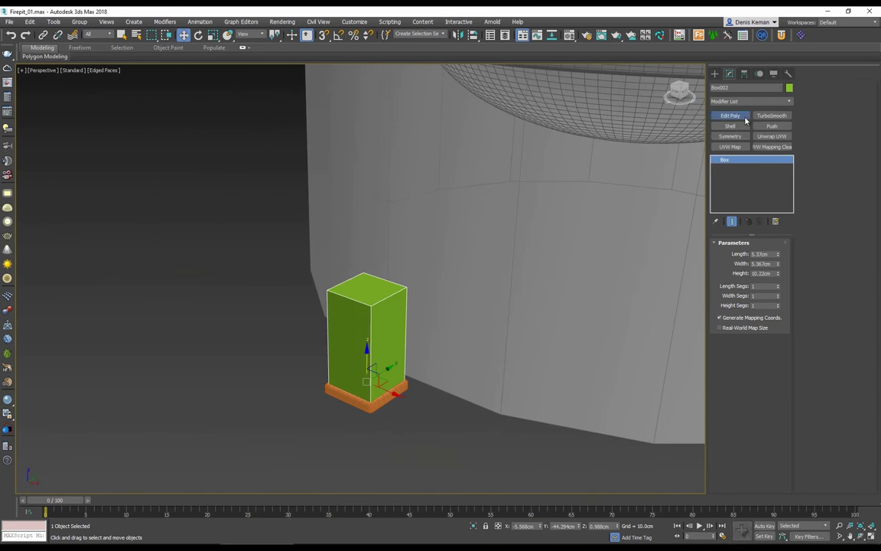
middle_click_drag(448, 230, 436, 245)
key("s")
key("1")
Raise the leg box's four top vertices up to the height of the rim and leave vertex editing
middle_click_drag(406, 287, 426, 259, "alt")
left_click_drag(465, 259, 303, 329)
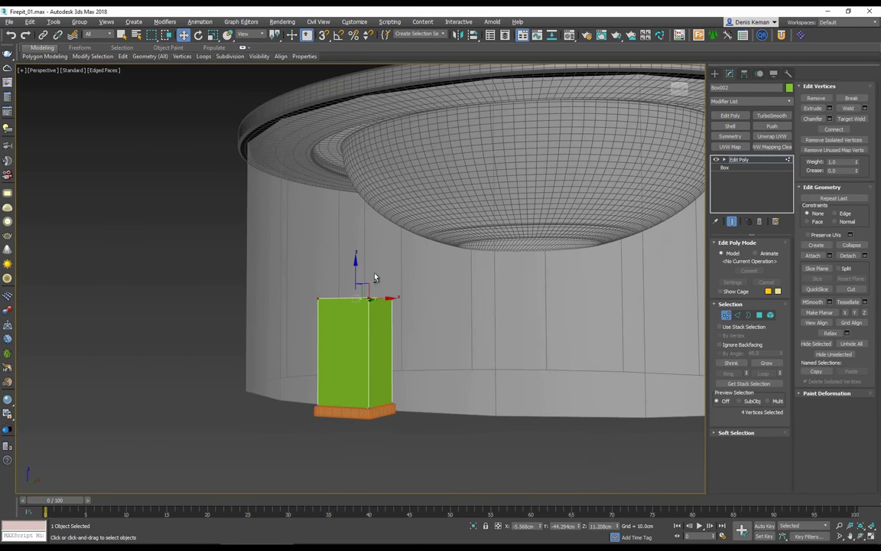
middle_click_drag(375, 277, 359, 281, "alt")
left_click_drag(356, 275, 336, 92)
middle_click_drag(336, 92, 342, 295)
scroll(362, 280, "down", 3)
left_click(727, 315)
middle_click_drag(490, 260, 496, 344, "alt")
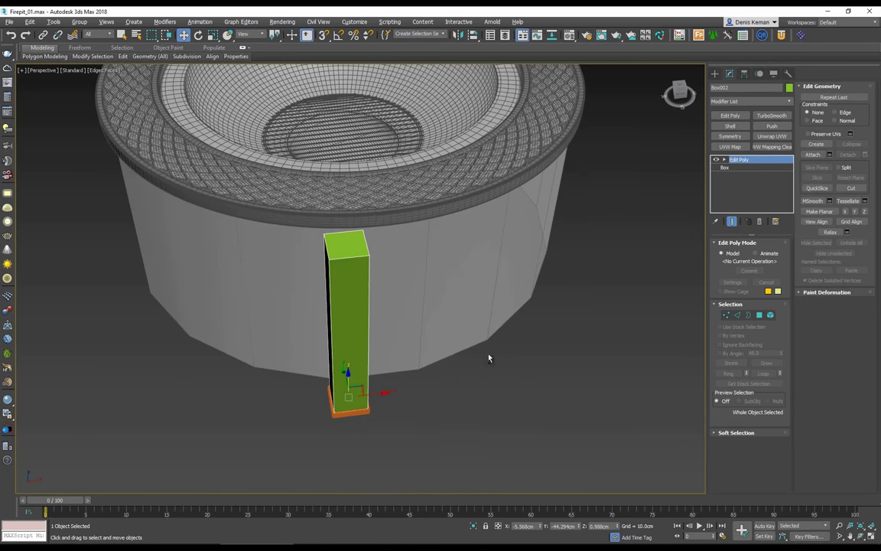
Select the leg and foot block together and move them inward beneath the fire pit's rim
left_click_drag(313, 406, 314, 406)
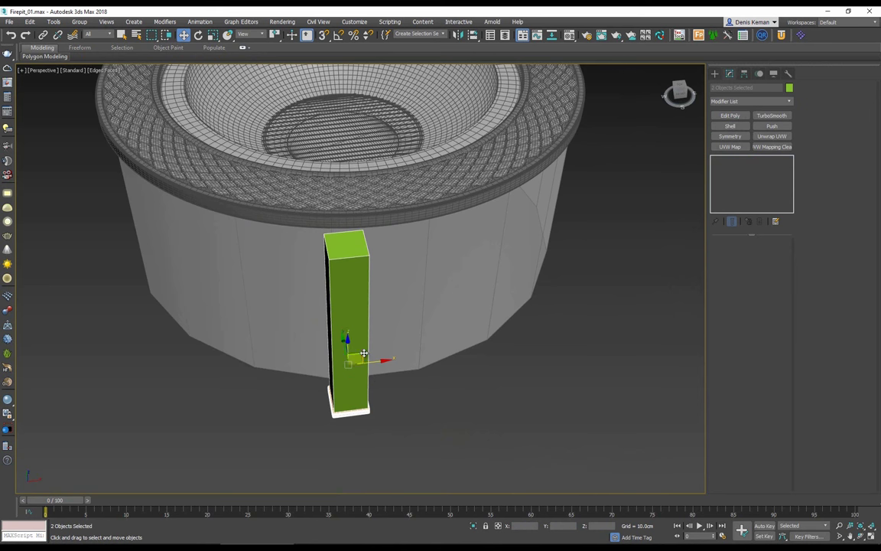
left_click_drag(361, 351, 401, 318)
key("alt+w")
middle_click(202, 185)
key("alt+w")
scroll(235, 193, "down", 6)
scroll(246, 190, "down", 4)
middle_click_drag(257, 151, 257, 166)
scroll(257, 166, "up", 4)
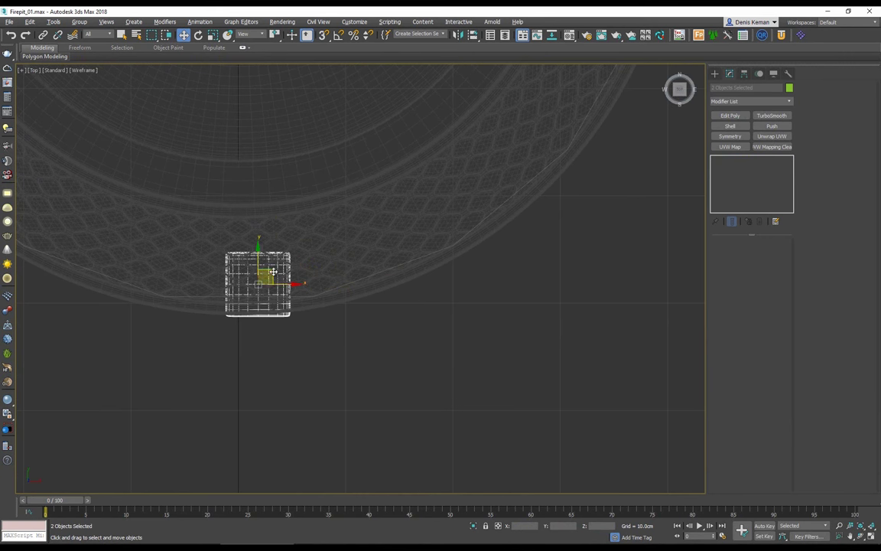
left_click_drag(266, 258, 251, 182)
Centre the leg and foot block on X 0 cm and shift them outward under the rim to about Y -36.57 cm
scroll(246, 183, "up", 8)
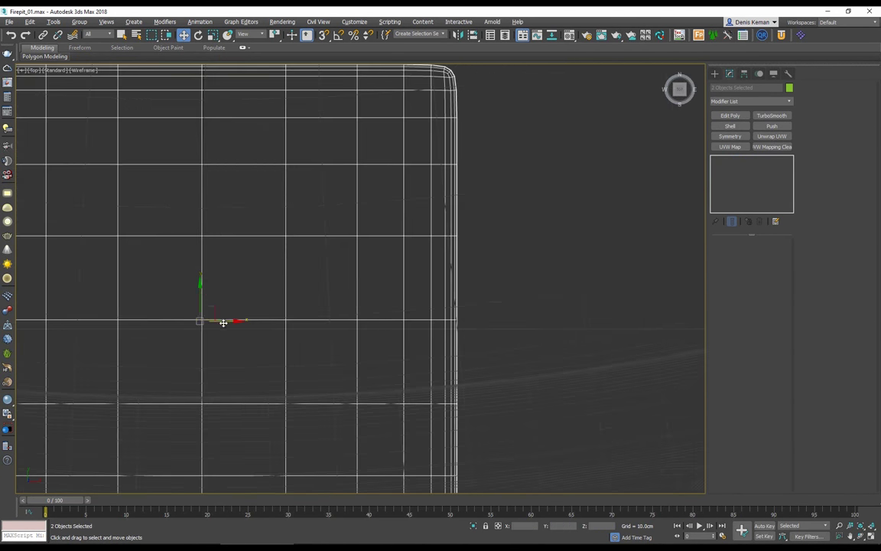
left_click_drag(209, 313, 215, 306)
scroll(214, 306, "down", 6)
middle_click_drag(219, 264, 218, 379)
left_click_drag(218, 379, 222, 352)
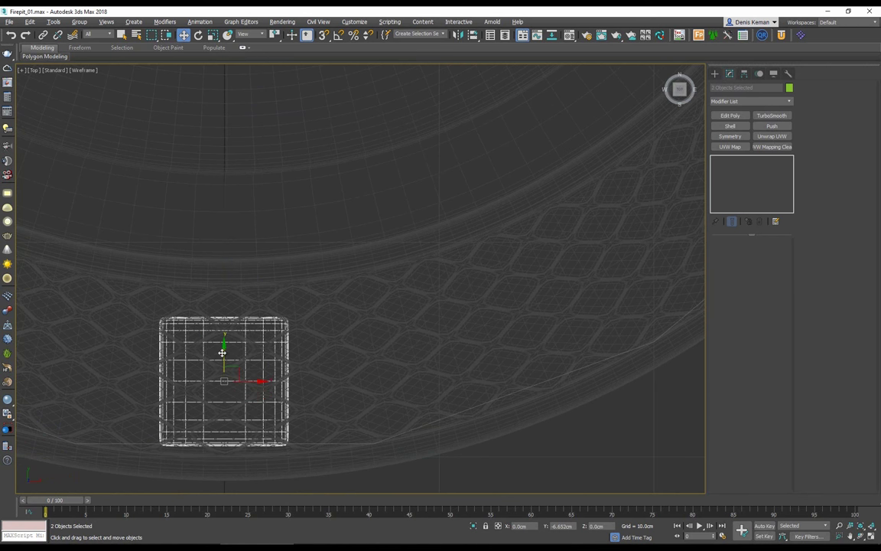
Hide the large guide cylinder behind the leg in the perspective view
key("alt+w")
right_click(373, 356)
key("alt+w")
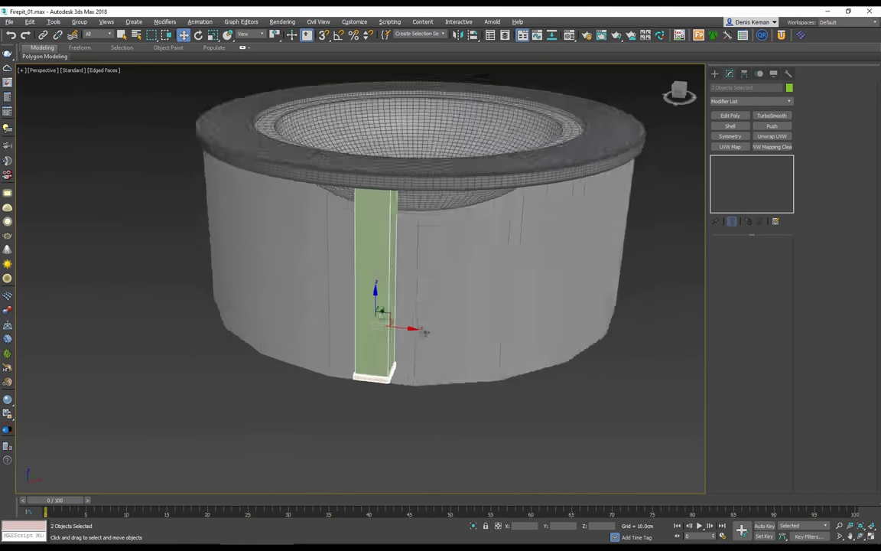
left_click(478, 333)
right_click(478, 333)
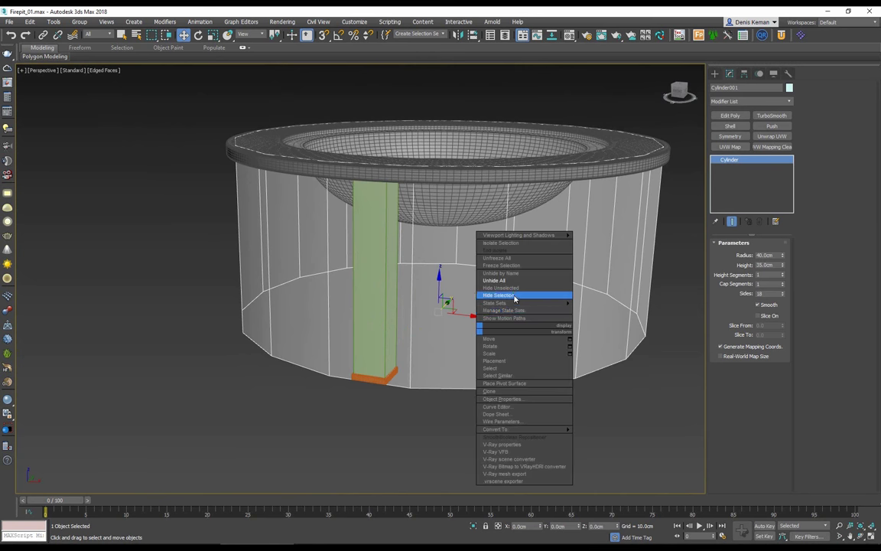
left_click(515, 296)
middle_click_drag(416, 287, 393, 294, "alt")
Adjust the leg's four top vertices to Z 32.545 cm at the underside of the rim
left_click(206, 261)
key("z")
middle_click_drag(311, 209, 328, 300, "alt")
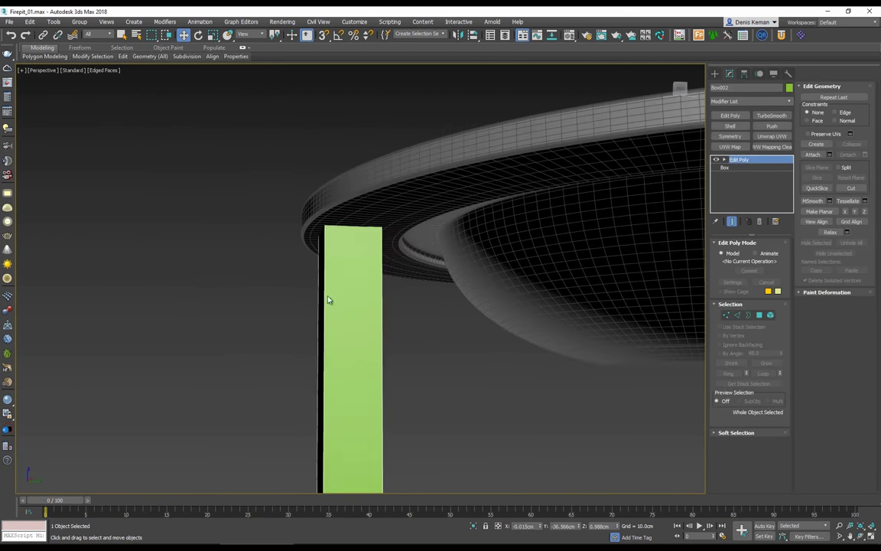
key("1")
middle_click_drag(301, 194, 292, 203, "alt")
left_click_drag(350, 206, 348, 206)
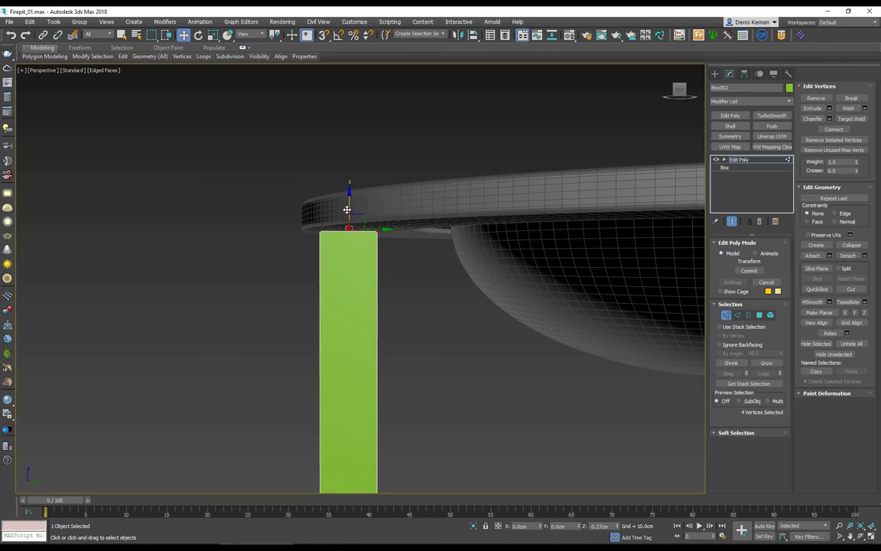
left_click_drag(346, 209, 349, 211)
middle_click_drag(376, 245, 316, 205, "alt")
Switch to the reference photos and examine how the top of the leg meets the rim's underside
right_click_drag(0, 92, 527, 92)
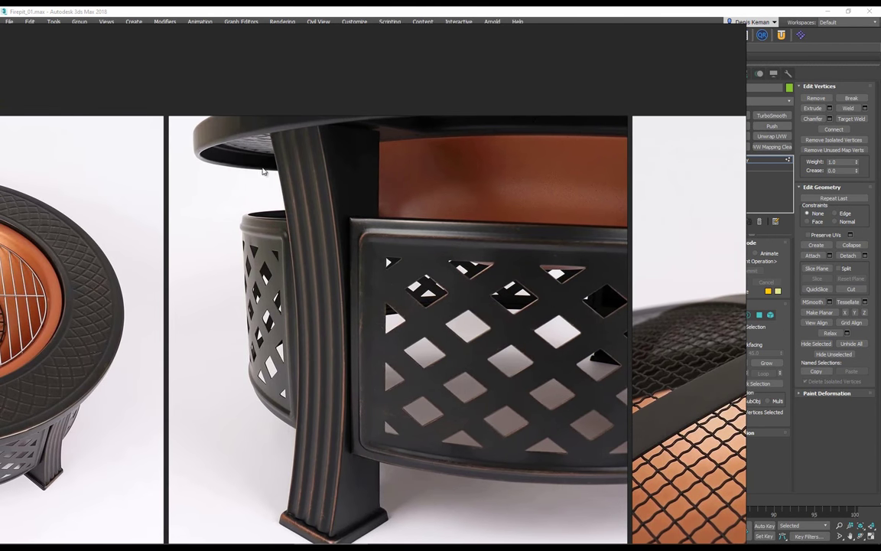
scroll(263, 171, "up", 2)
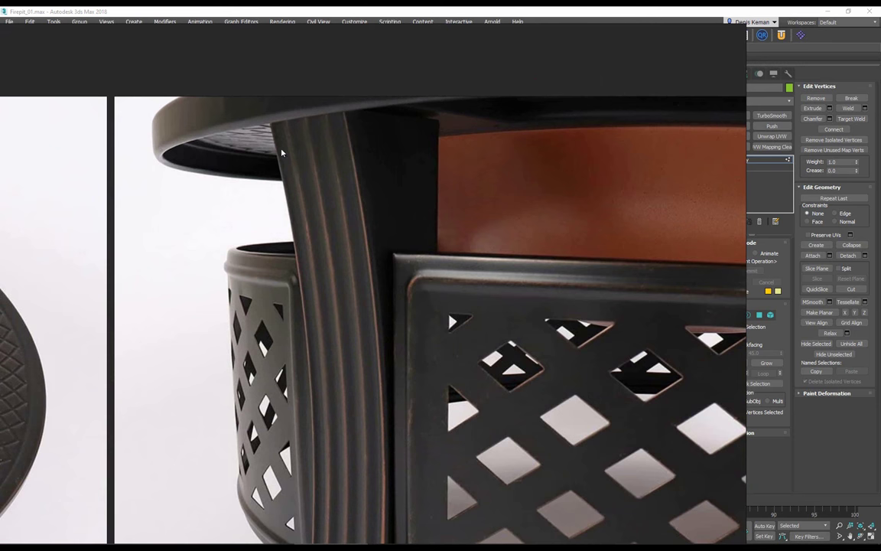
key("alt+Tab")
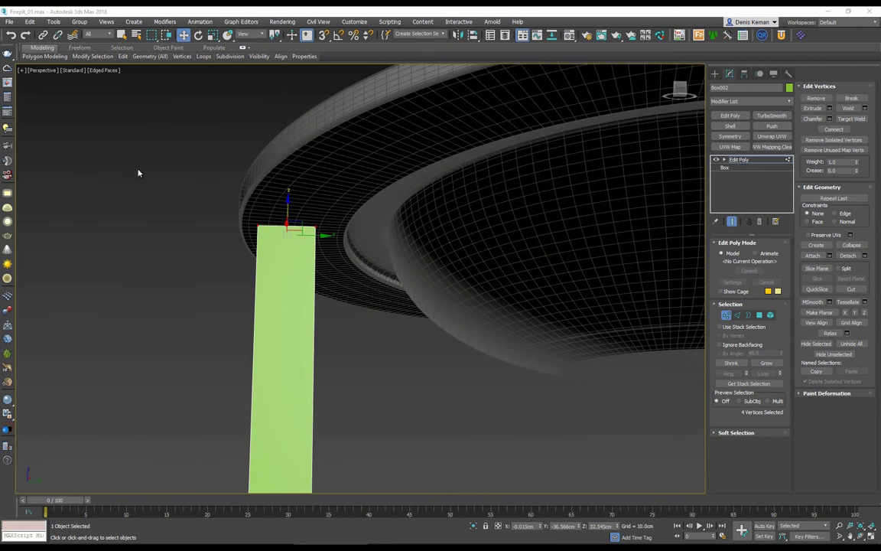
Connect the ring of radial edges on the rim's underside with two segments, pinched apart toward the inner and outer borders
left_click(323, 191)
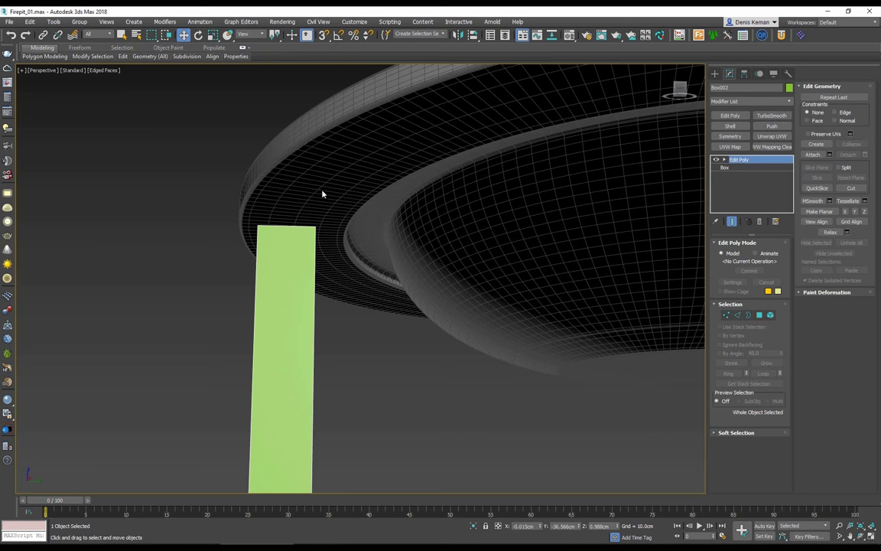
left_click(746, 175)
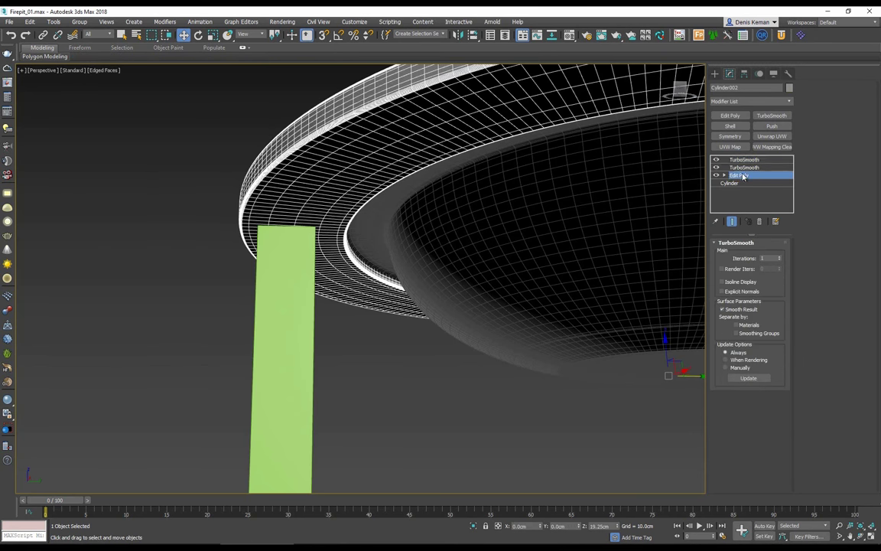
key("grave")
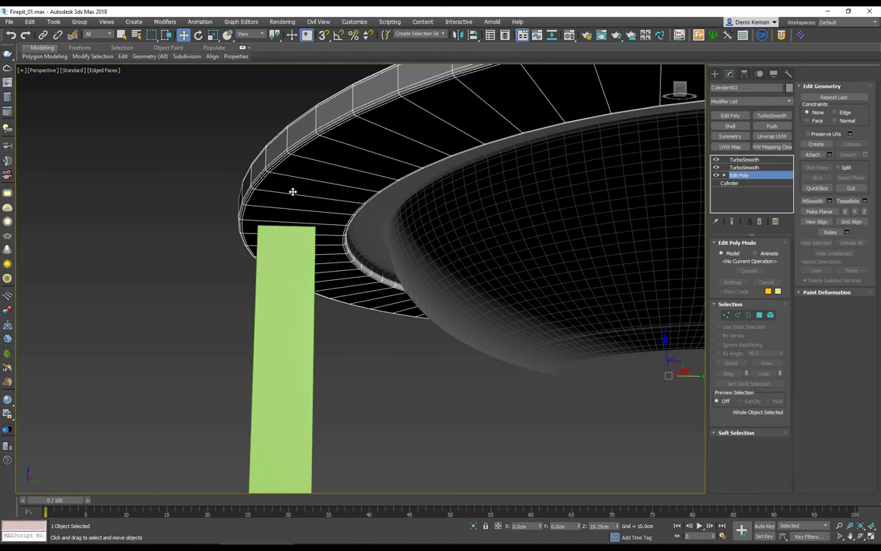
key("2")
left_click(286, 194)
key("alt+r")
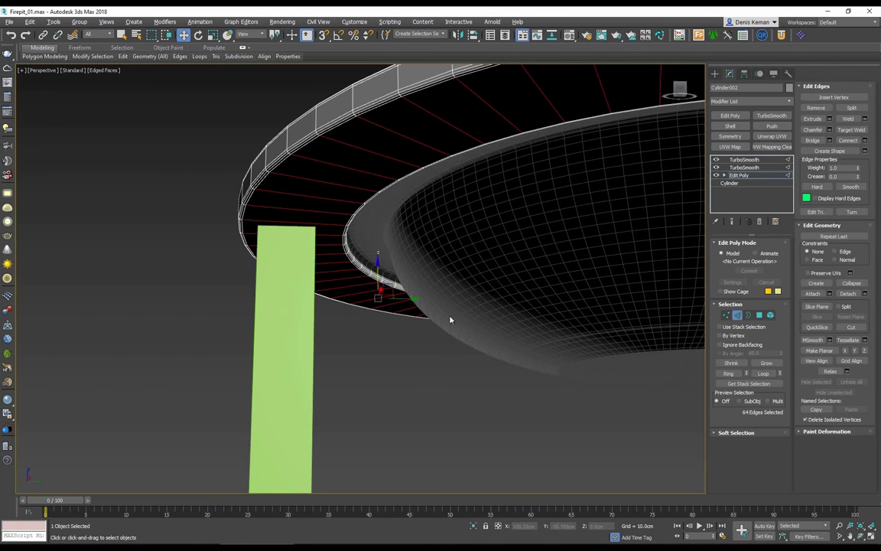
left_click(866, 141)
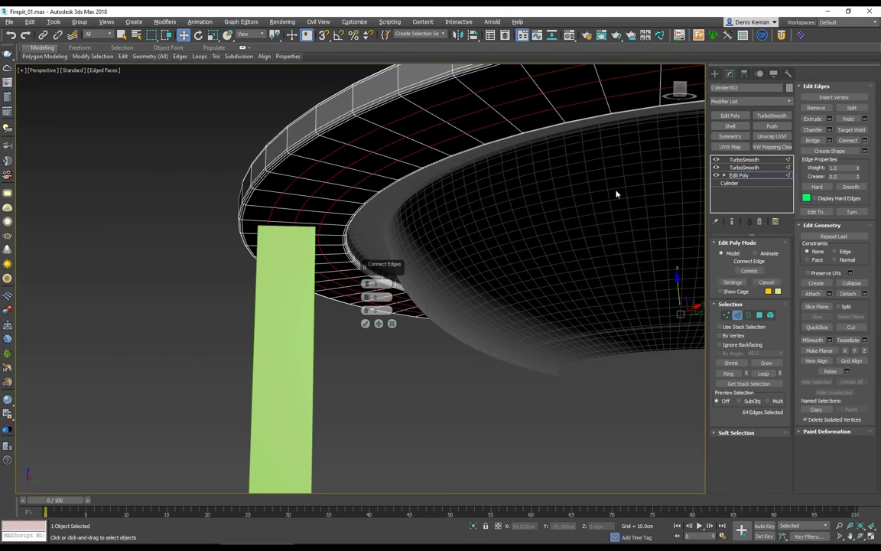
right_click(367, 287)
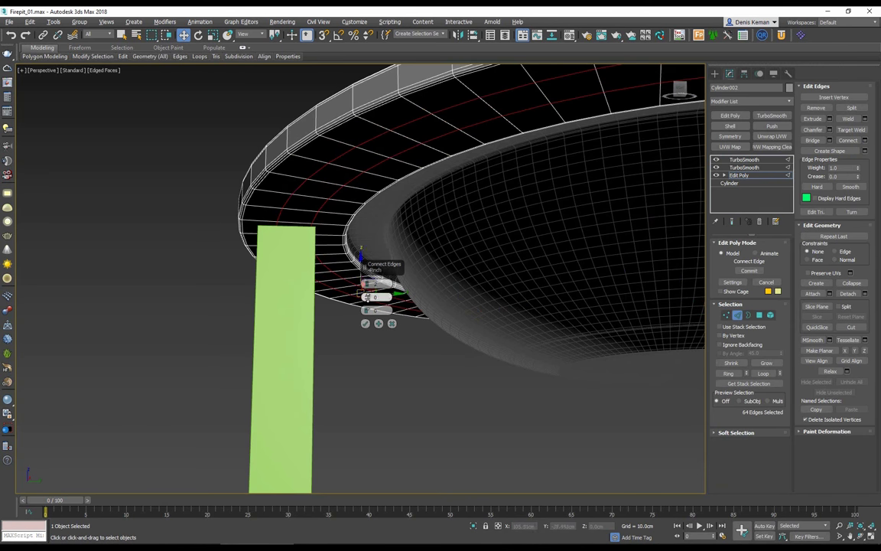
left_click_drag(366, 297, 396, 143)
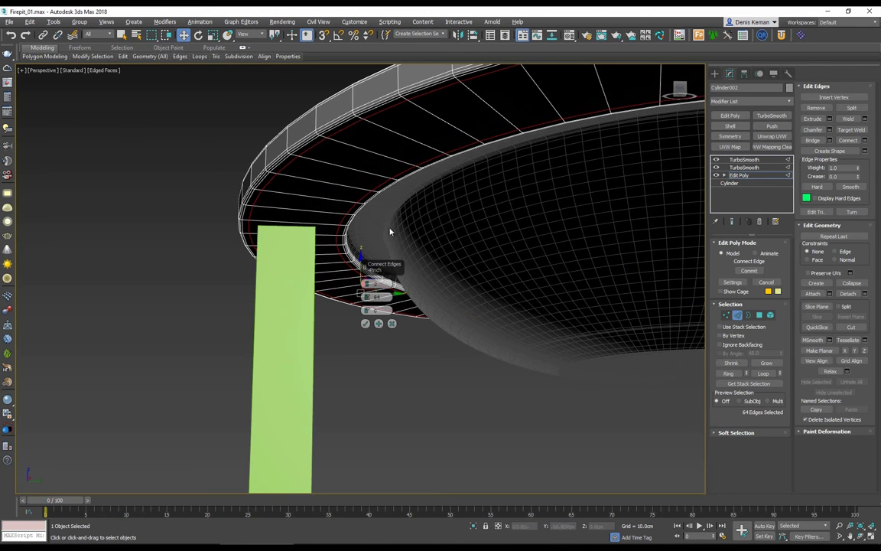
left_click(365, 323)
Extrude the full ring of 64 polygons on the rim's underside by -1.105 cm to recess it
left_click(299, 211)
key("alt+r")
left_click(760, 315, "ctrl")
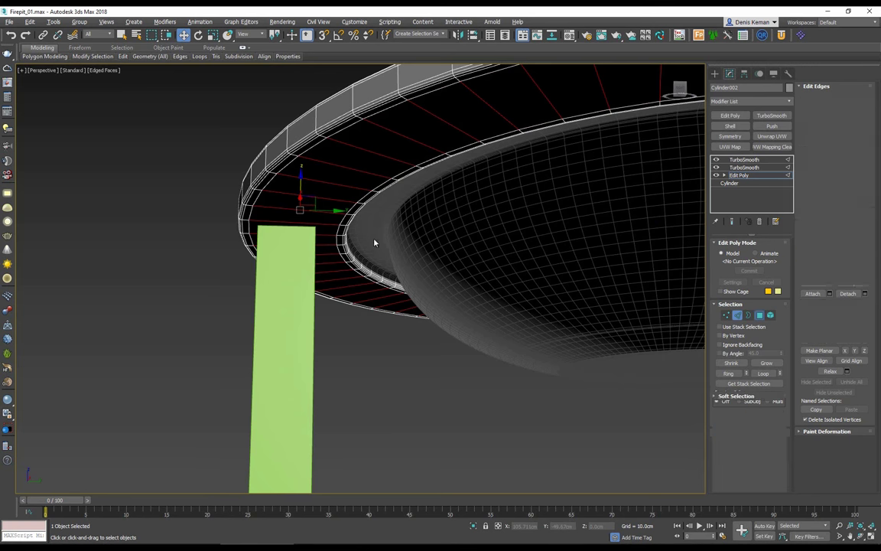
key("F2")
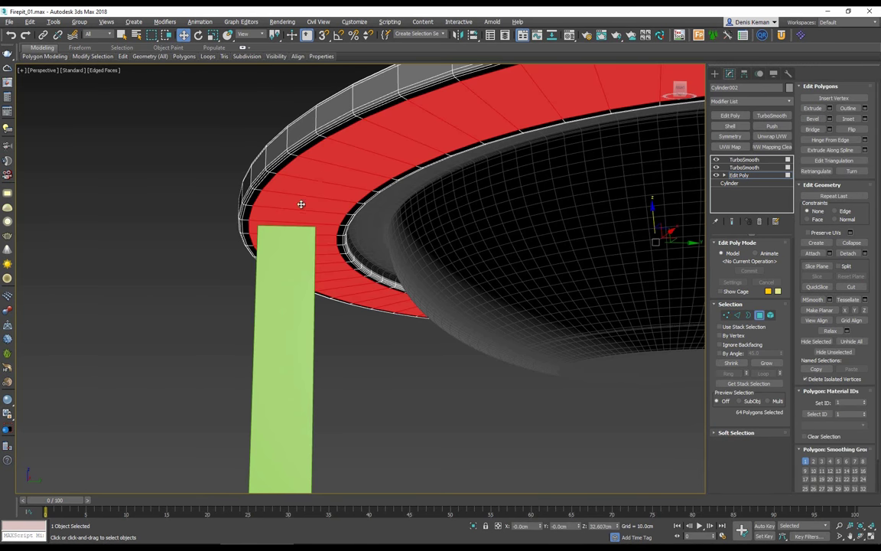
left_click(831, 109)
left_click_drag(366, 300, 367, 301)
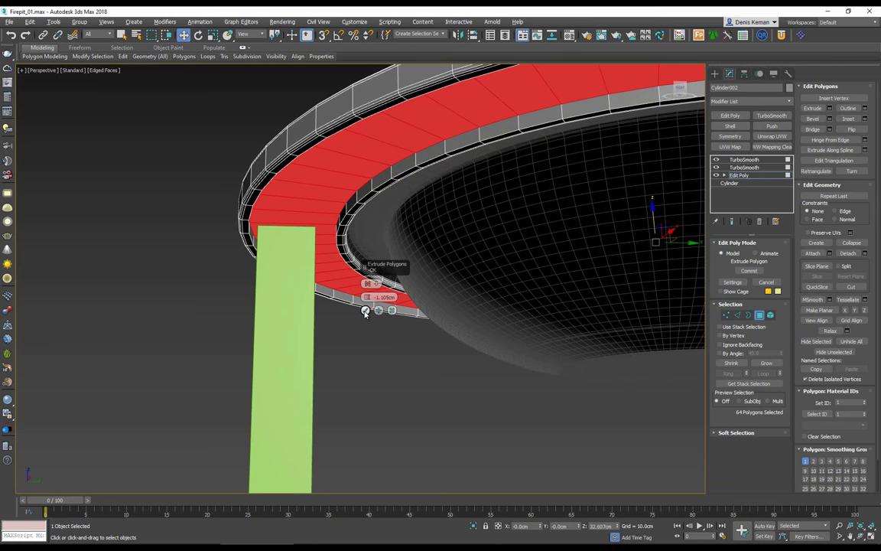
left_click(366, 310)
Insert supporting edge loops with SwiftLoop around the inner and outer borders and walls of the rim's underside recess
scroll(270, 228, "up", 5)
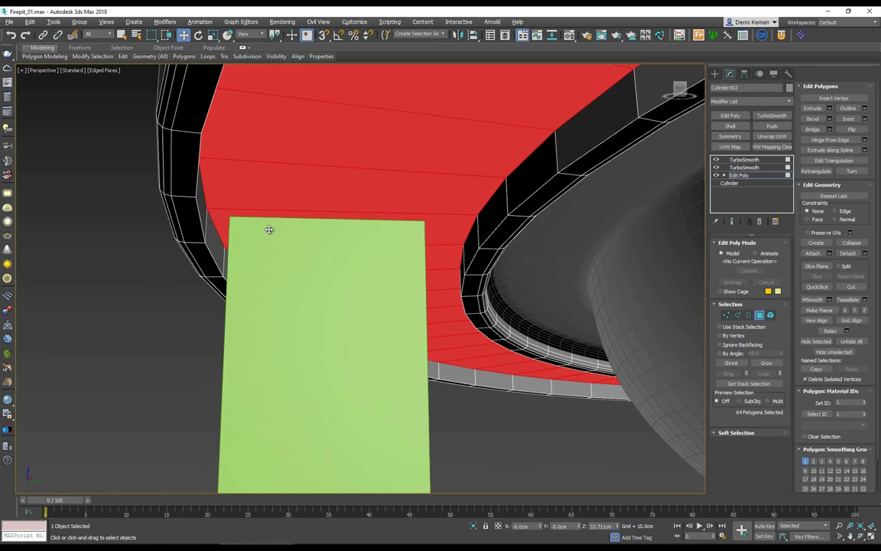
middle_click_drag(246, 238, 234, 344)
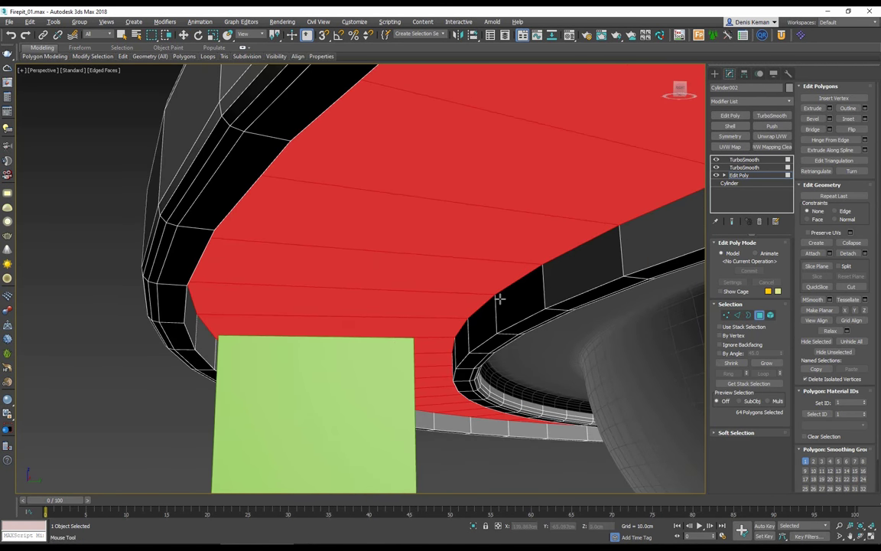
scroll(496, 303, "down", 4)
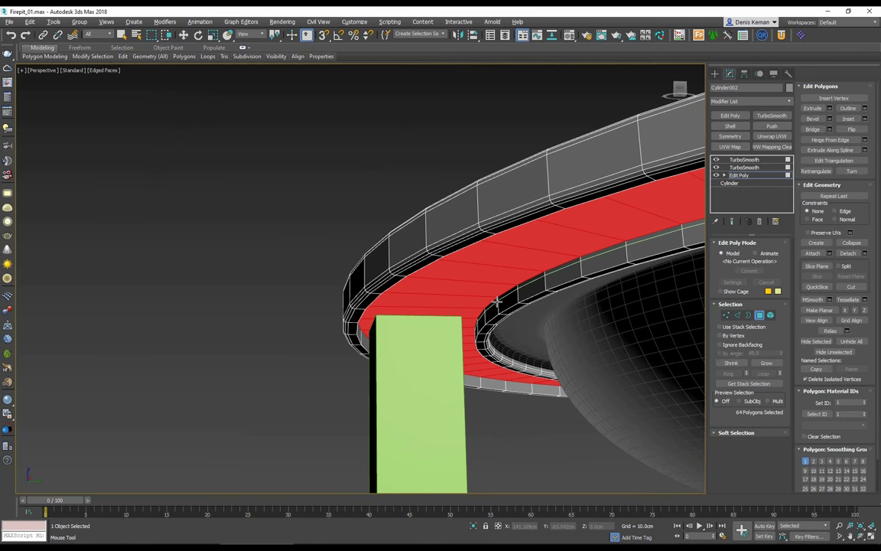
key("2")
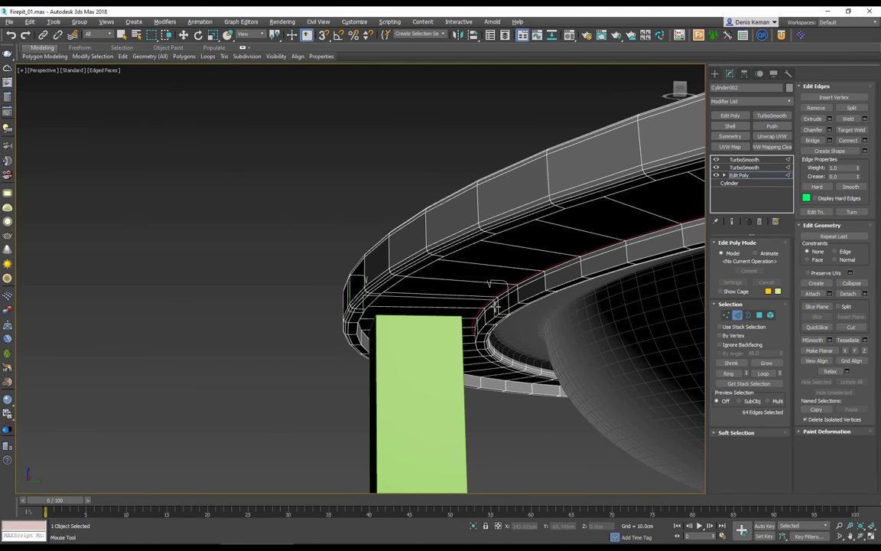
left_click(497, 303)
middle_click_drag(499, 312, 417, 334, "alt")
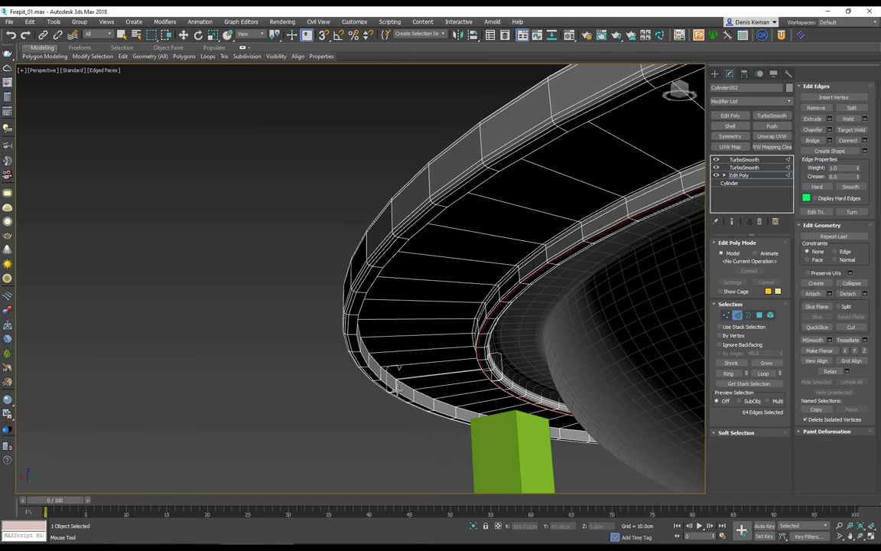
double_click(392, 391)
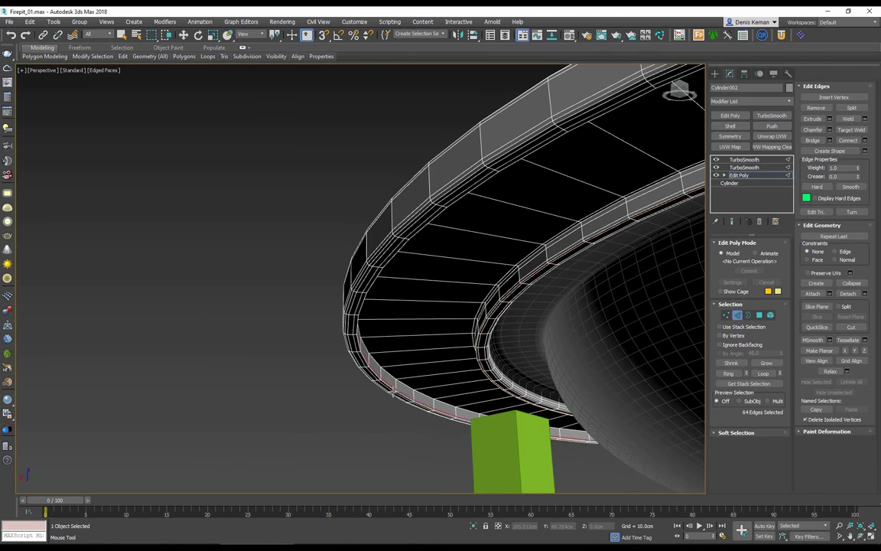
key("w")
scroll(394, 387, "up", 3)
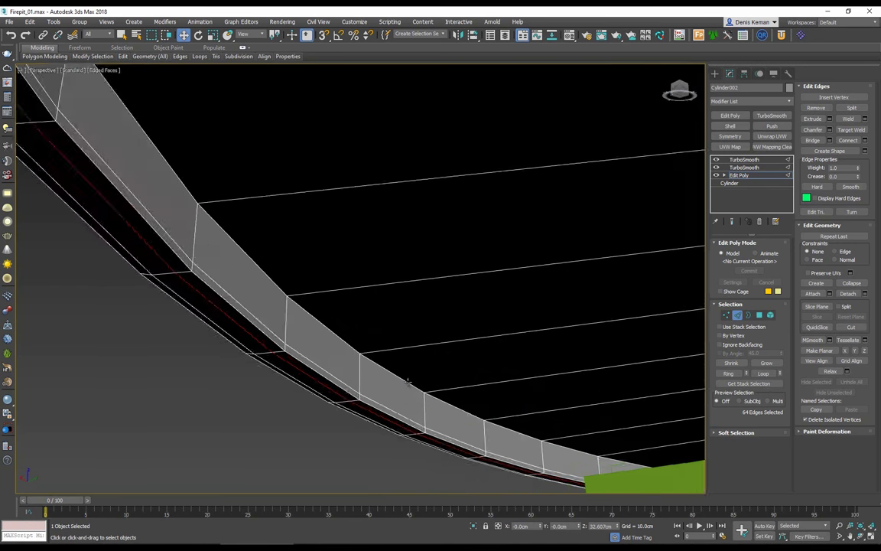
middle_click_drag(395, 383, 377, 367, "alt")
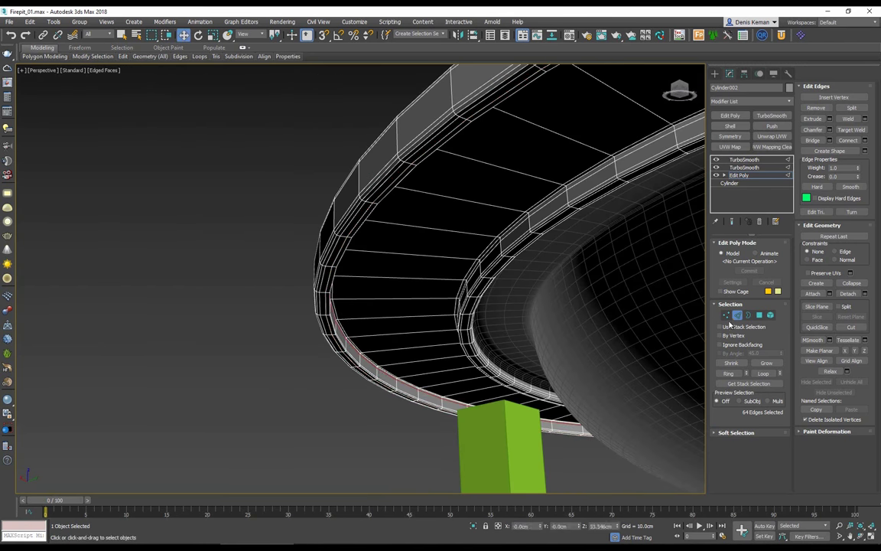
left_click(251, 308)
Raise the leg's four top vertices to about Z 33.647 cm, into the recess under the rim
mouse_move(348, 324)
middle_mouse_down("alt")
mouse_move(387, 320)
mouse_move(441, 342)
mouse_move(457, 317)
mouse_move(443, 308)
middle_mouse_up("alt")
scroll(337, 410, "up", 6)
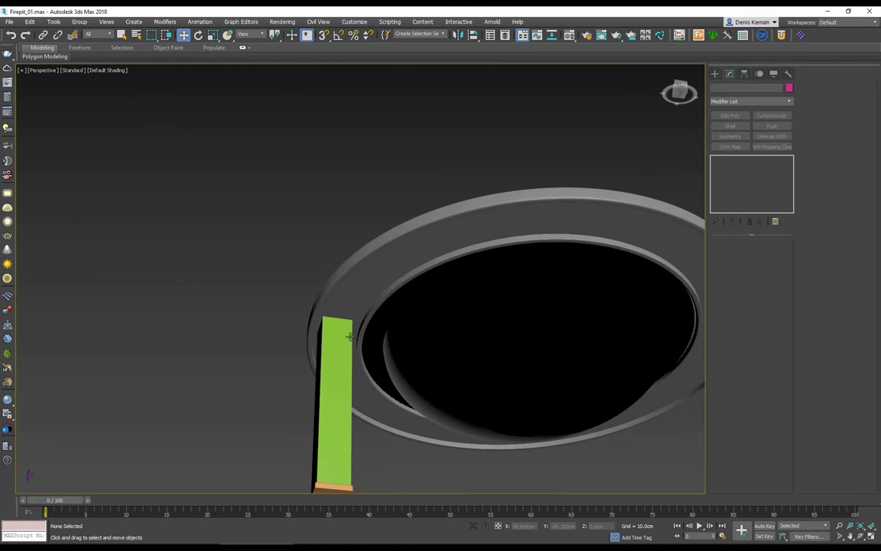
left_click(337, 338)
key("F4")
scroll(336, 319, "down", 3)
mouse_move(336, 318)
middle_mouse_down("alt")
mouse_move(358, 312)
mouse_move(415, 325)
mouse_move(404, 342)
mouse_move(369, 315)
mouse_move(419, 285)
mouse_move(366, 270)
mouse_move(354, 277)
mouse_move(354, 308)
middle_mouse_up("alt")
key("1")
left_click_drag(401, 272, 234, 160)
left_click_drag(323, 155, 321, 136)
Switch to the reference photos and examine the leg's fluted front and its shape from rim to foot
middle_click_drag(334, 183, 421, 205, "alt")
right_click_drag(0, 221, 447, 198)
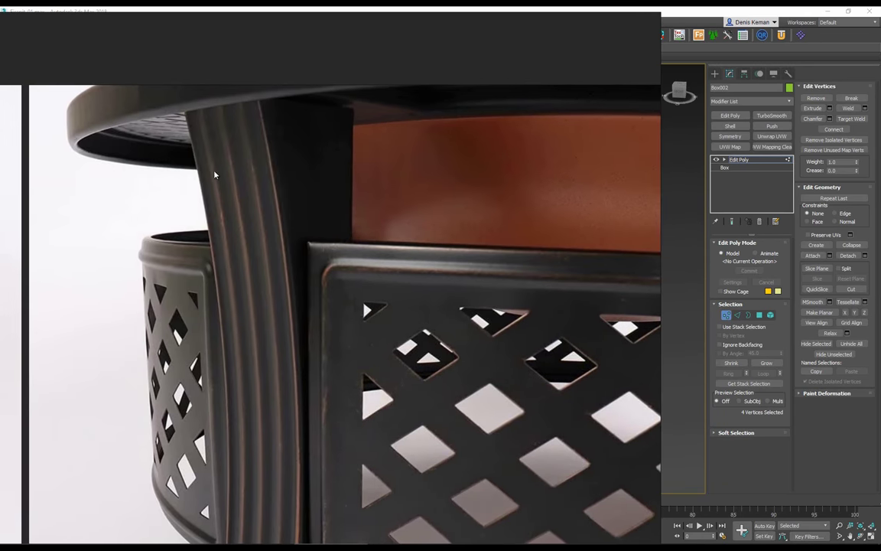
scroll(303, 264, "down", 3)
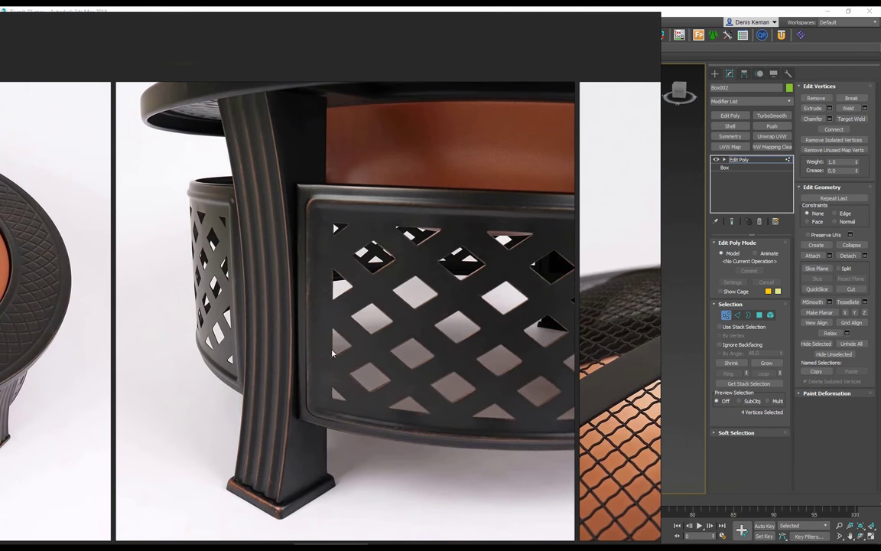
key("alt+Tab")
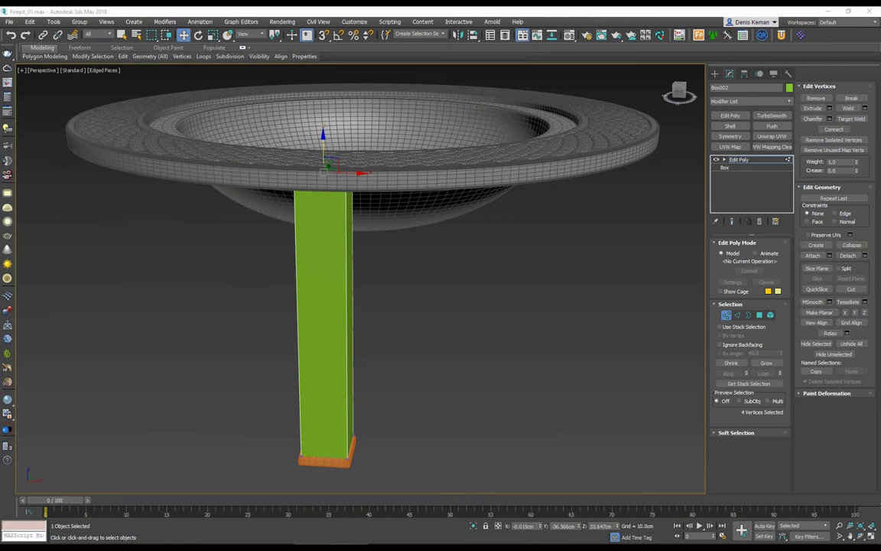
Display the perspective view in wireframe and delete the leg's top and bottom end polygons
middle_click_drag(269, 346, 293, 273, "alt")
key("F3")
key("2")
left_click(322, 155)
key("alt+r")
middle_click_drag(352, 224, 340, 283, "alt")
key("F3")
key("F3")
scroll(321, 251, "down", 1)
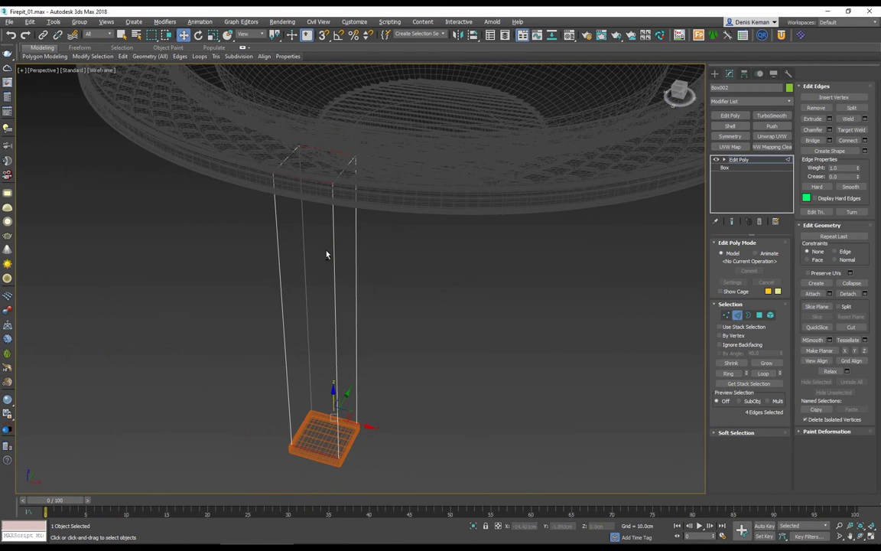
key("4")
left_click(316, 166)
middle_click_drag(328, 333, 302, 364, "alt")
left_click(292, 372, "ctrl")
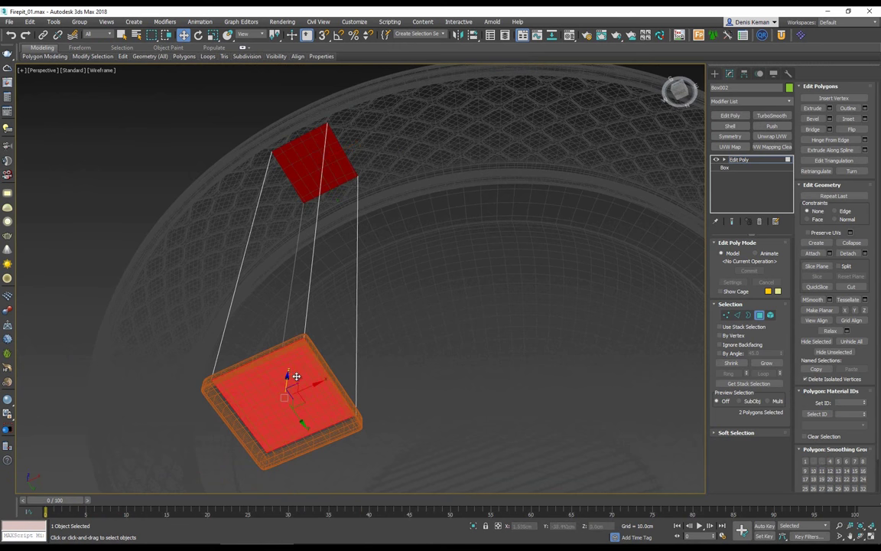
key("Delete")
Connect the top and bottom edges of the leg's front face with three vertical segments and restore the shaded view
middle_click_drag(277, 231, 369, 315, "alt")
key("2")
scroll(367, 350, "down", 3)
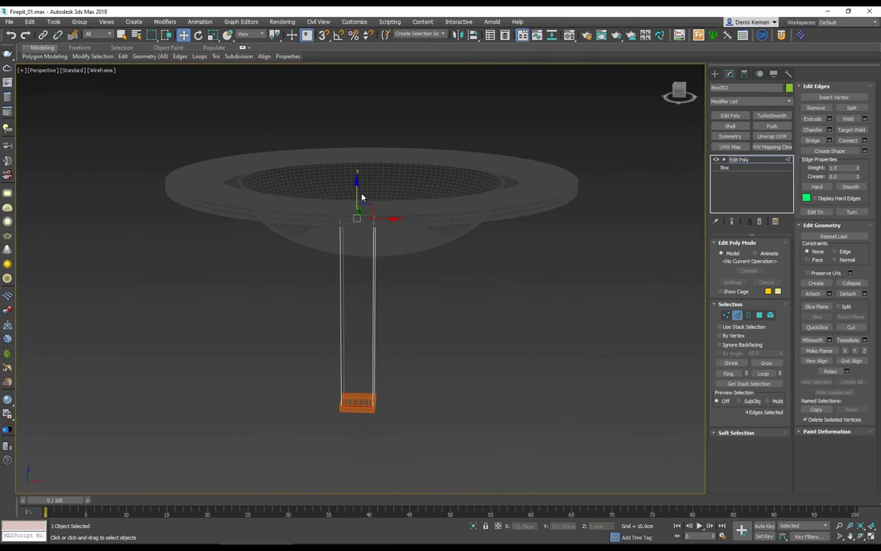
left_click(355, 222)
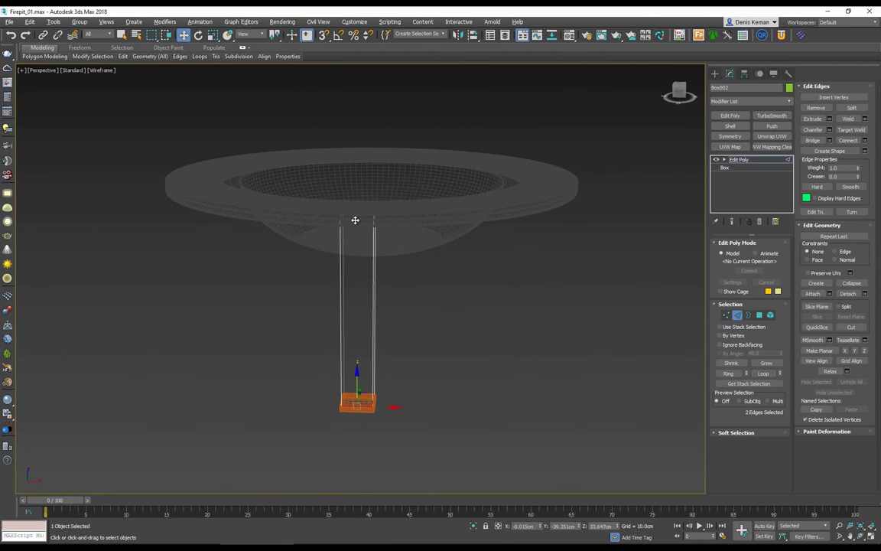
middle_click_drag(379, 305, 348, 313, "alt")
scroll(348, 314, "up", 3)
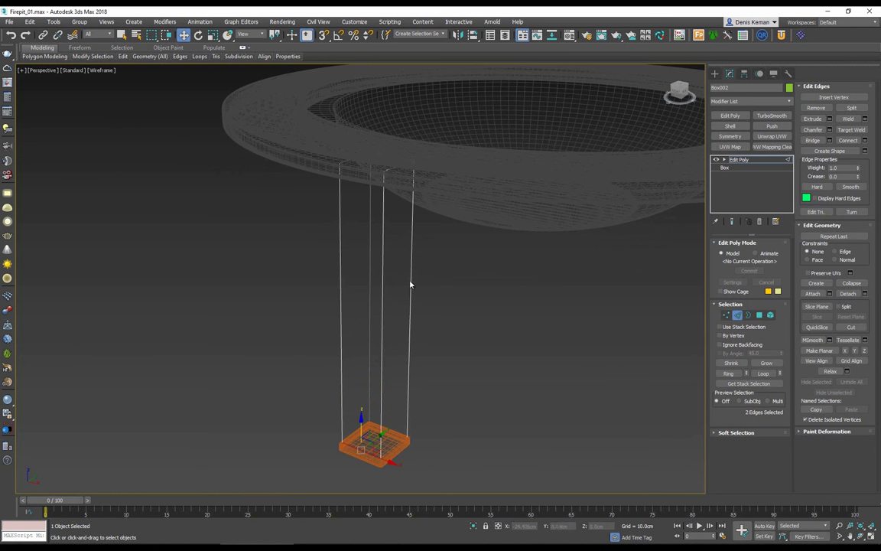
left_click(865, 141)
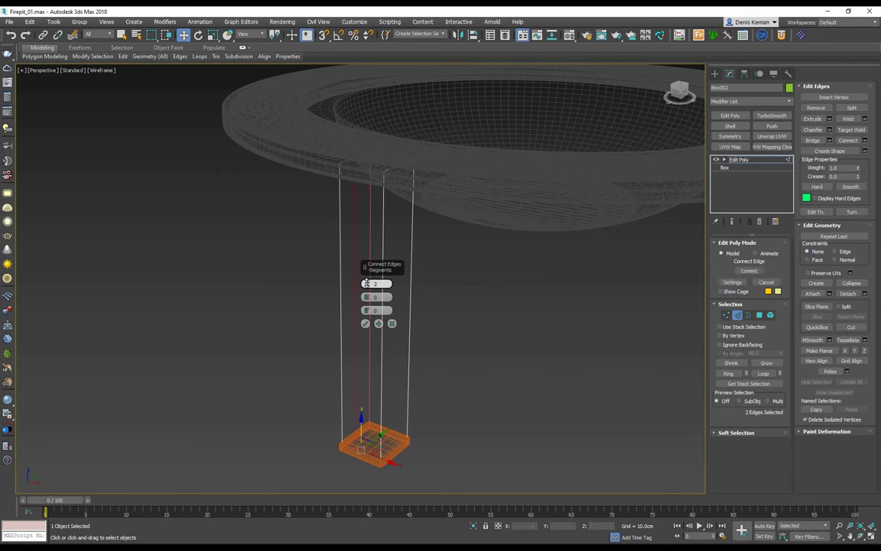
left_click(366, 323)
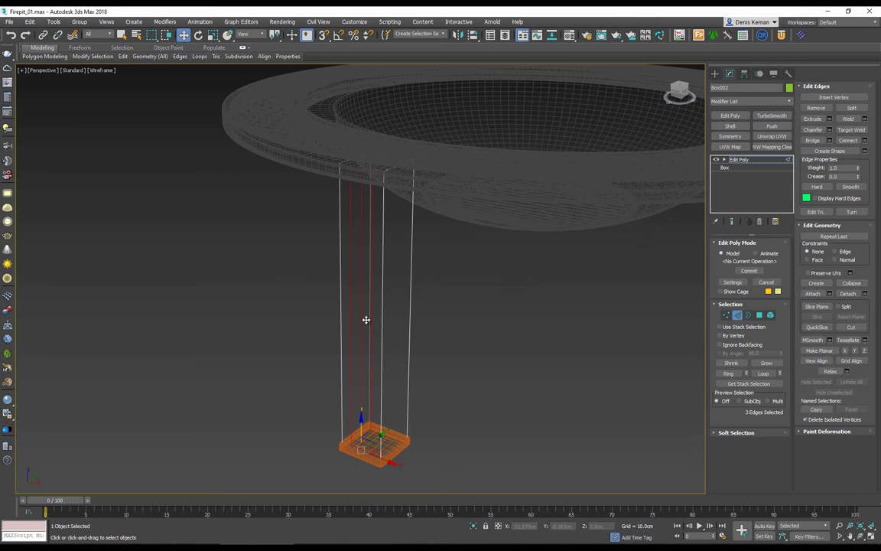
key("F3")
middle_click_drag(365, 316, 374, 323, "alt")
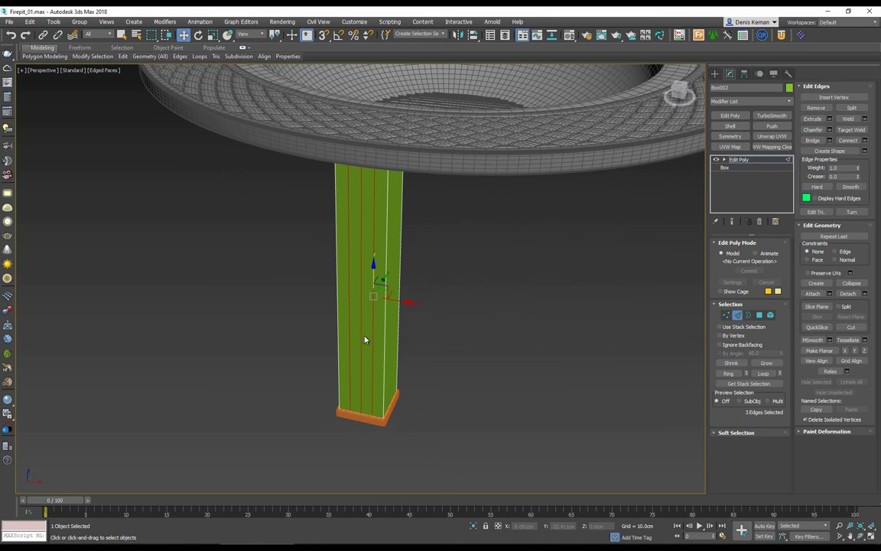
scroll(365, 340, "up", 2)
scroll(363, 341, "up", 2)
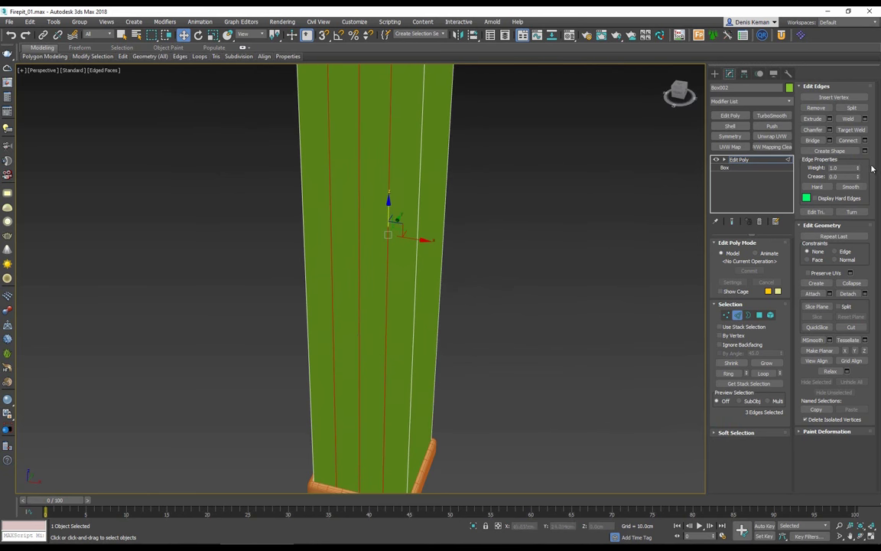
left_click(830, 119)
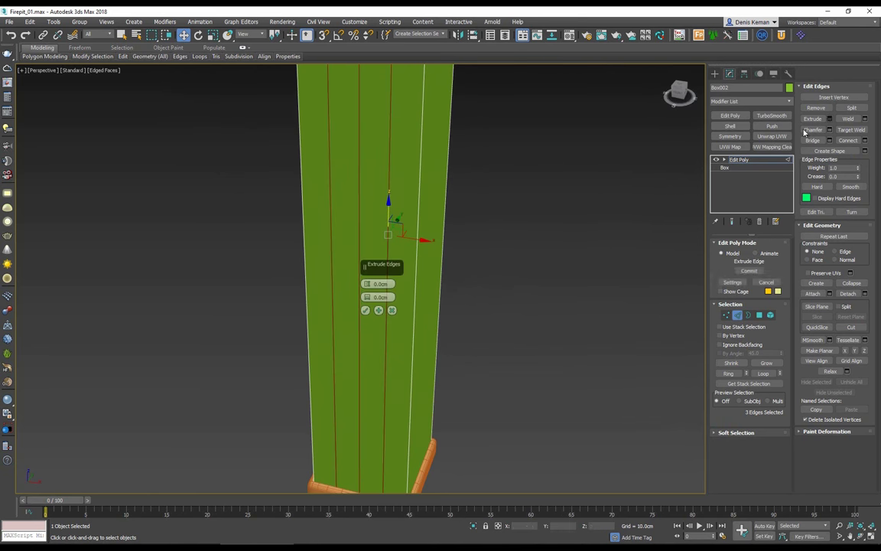
left_click_drag(367, 299, 367, 298)
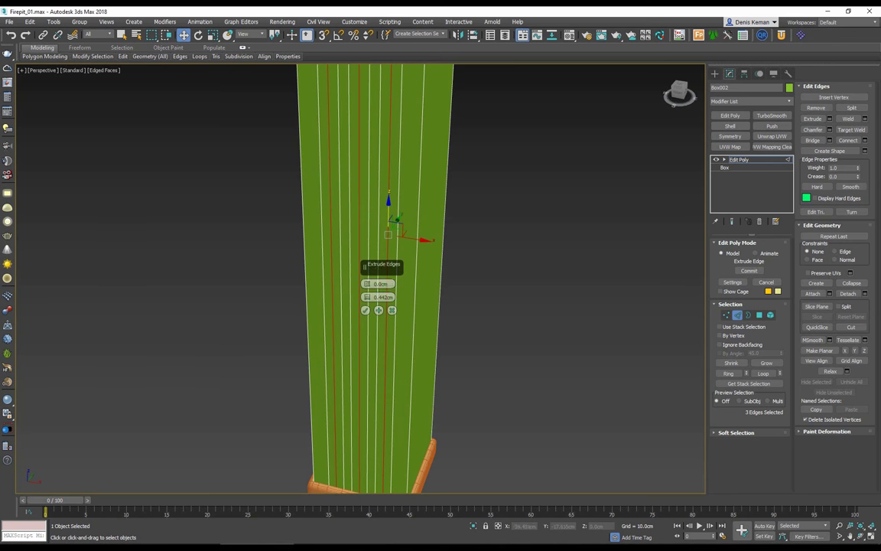
middle_click_drag(367, 355, 396, 371, "alt")
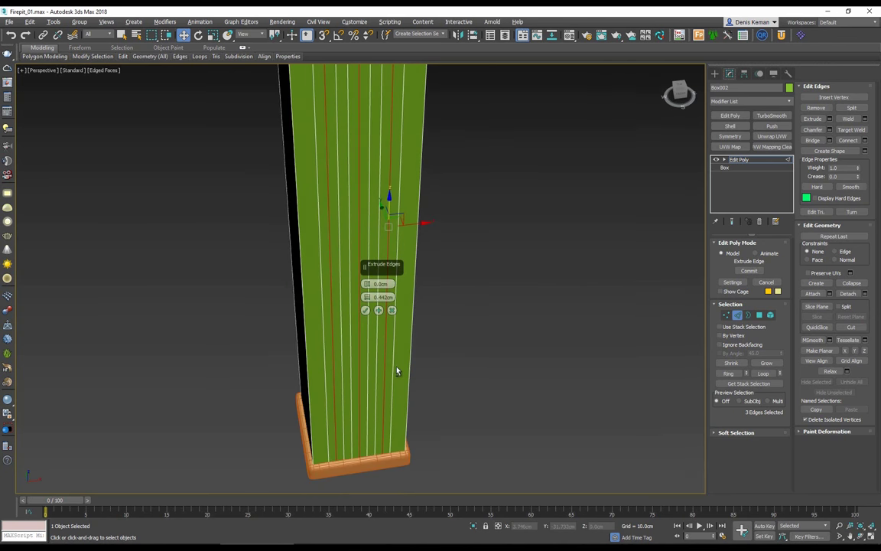
left_click(393, 311)
scroll(394, 321, "down", 3)
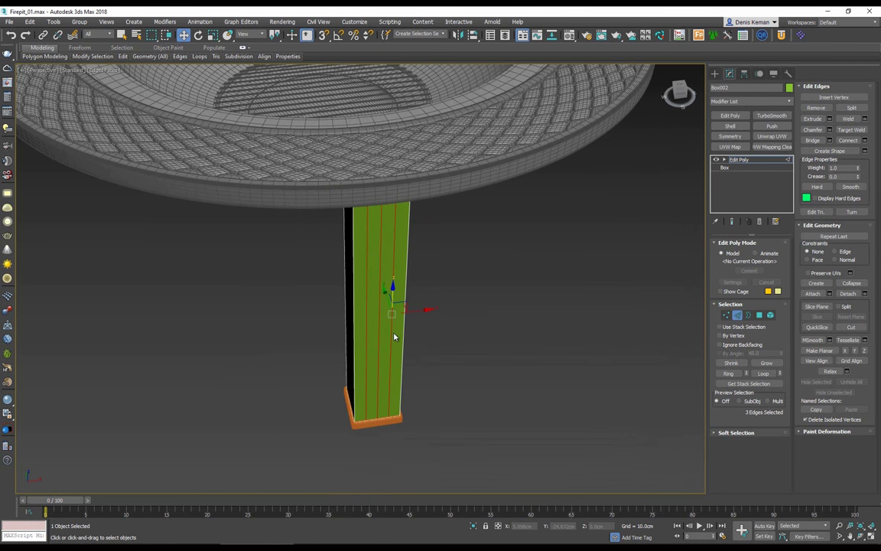
Undo the three vertical segments and reconnect the top and bottom edges of the leg's front face with four segments
left_click(396, 337)
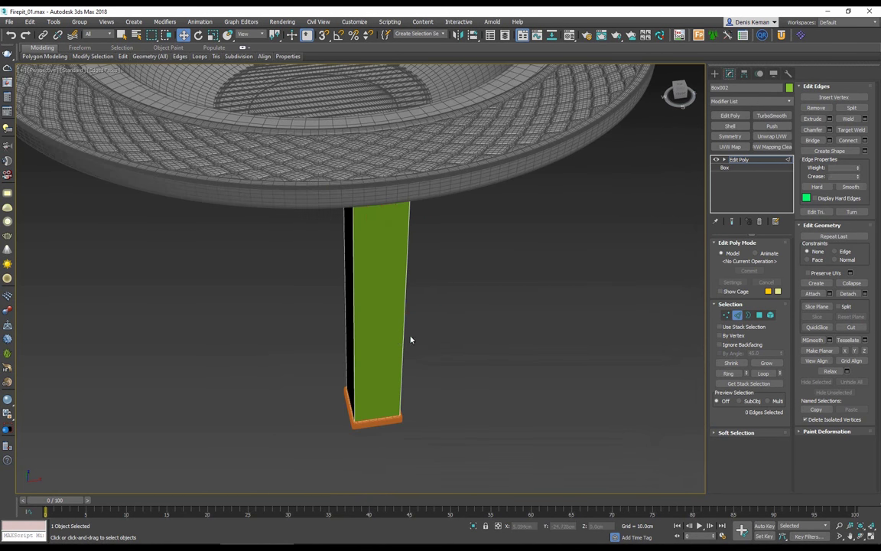
left_click(385, 418)
left_click(377, 419, "ctrl")
right_click_drag(0, 184, 528, 180)
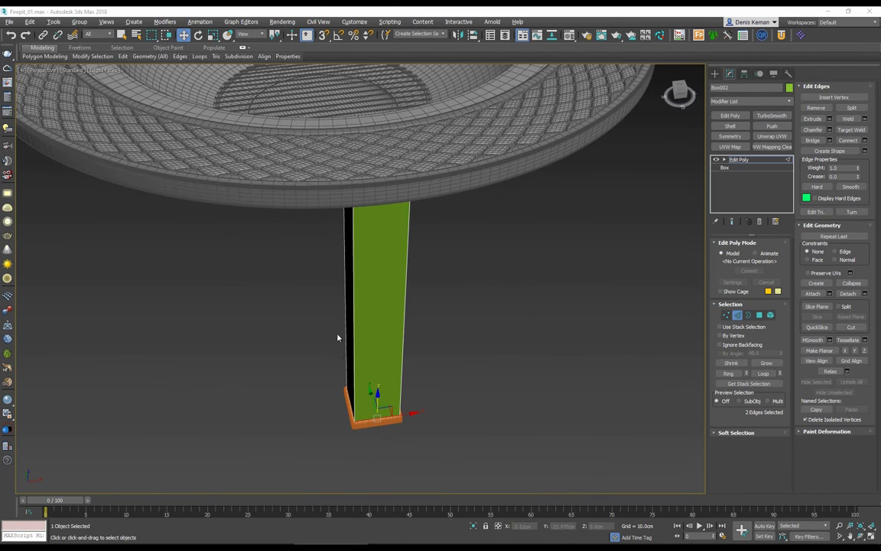
key("F3")
left_click(375, 233)
key("F3")
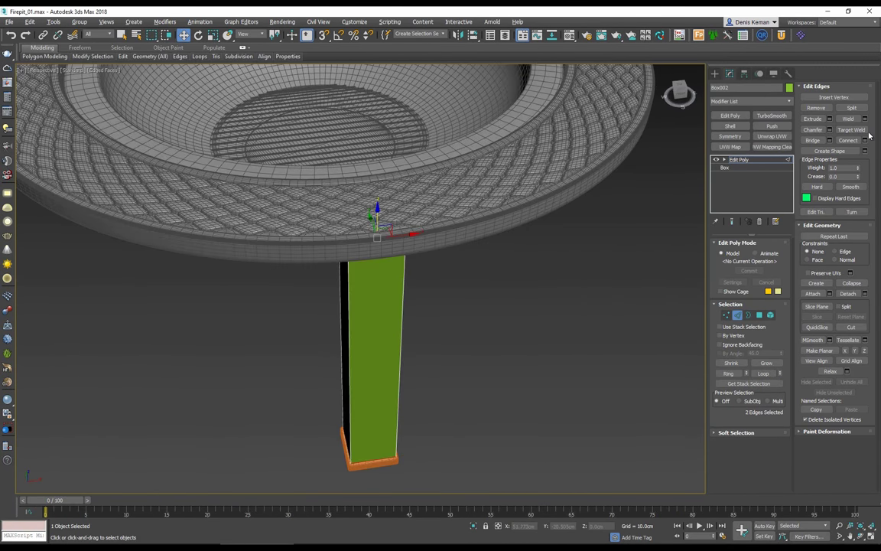
left_click(865, 140)
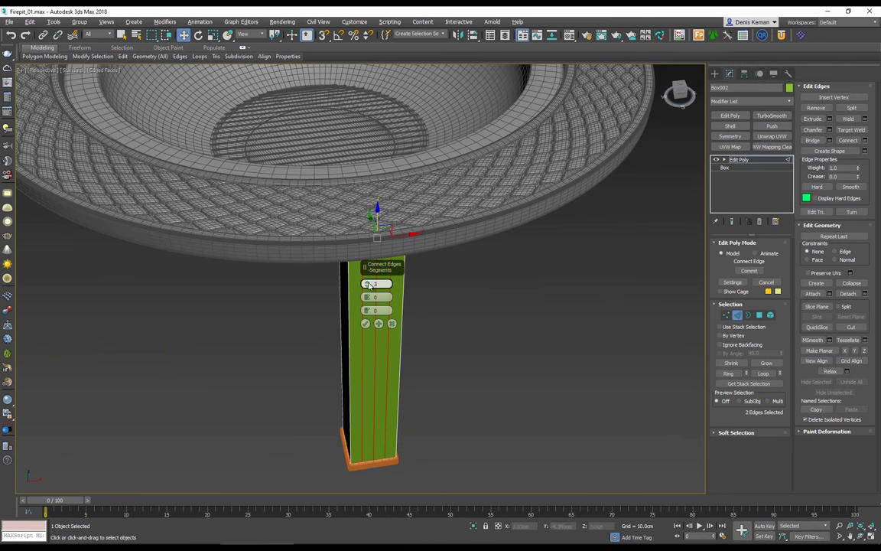
left_click(366, 323)
Extrude the four vertical front edges into the leg as grooves with a width of about 0.331 cm
scroll(368, 336, "up", 4)
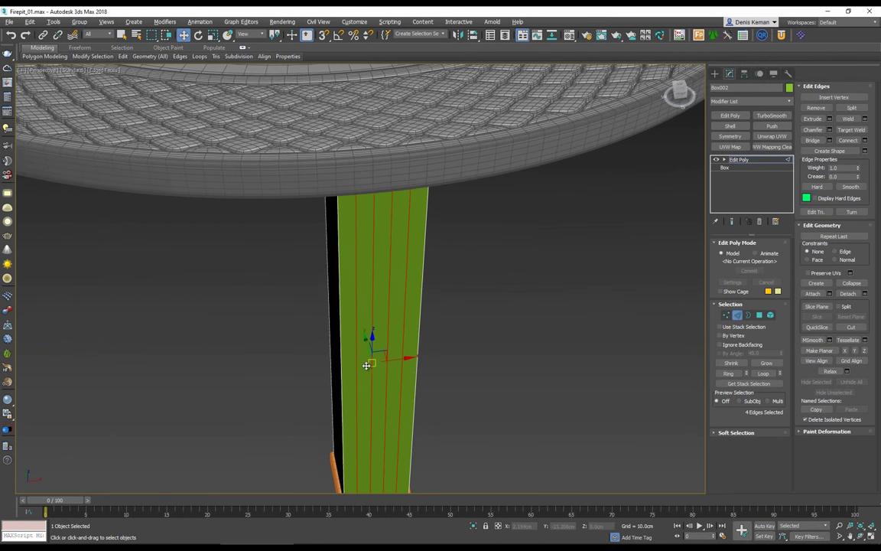
middle_click_drag(355, 365, 338, 367, "alt")
left_click(830, 119)
left_click(830, 118)
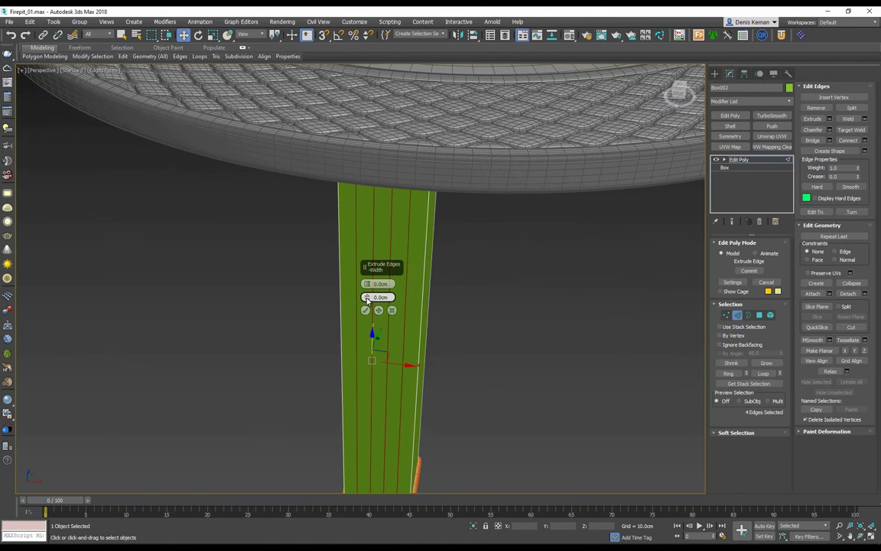
left_click_drag(367, 297, 368, 297)
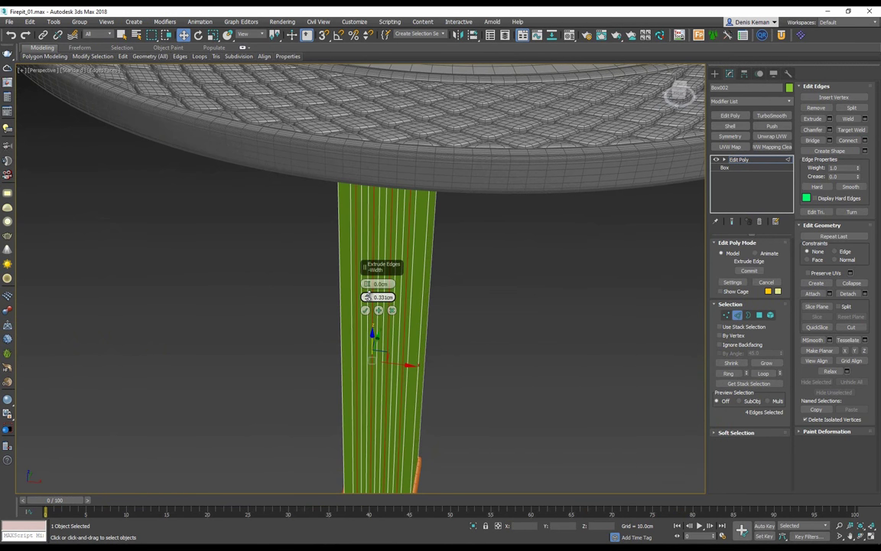
left_click_drag(366, 284, 367, 285)
middle_click_drag(366, 284, 447, 296, "alt")
left_click(365, 310)
middle_click_drag(365, 310, 438, 285, "alt")
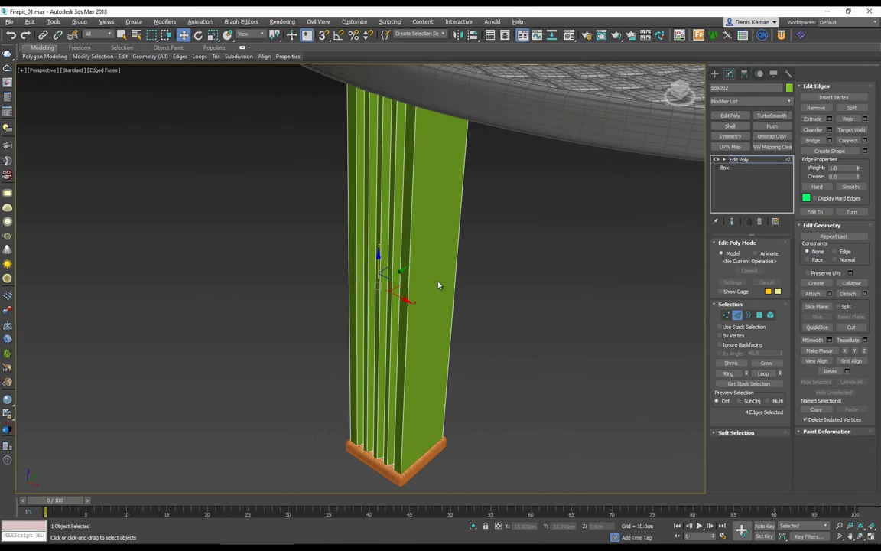
Add a TurboSmooth modifier to the grooved leg and return to its Edit Poly level
left_click(739, 315)
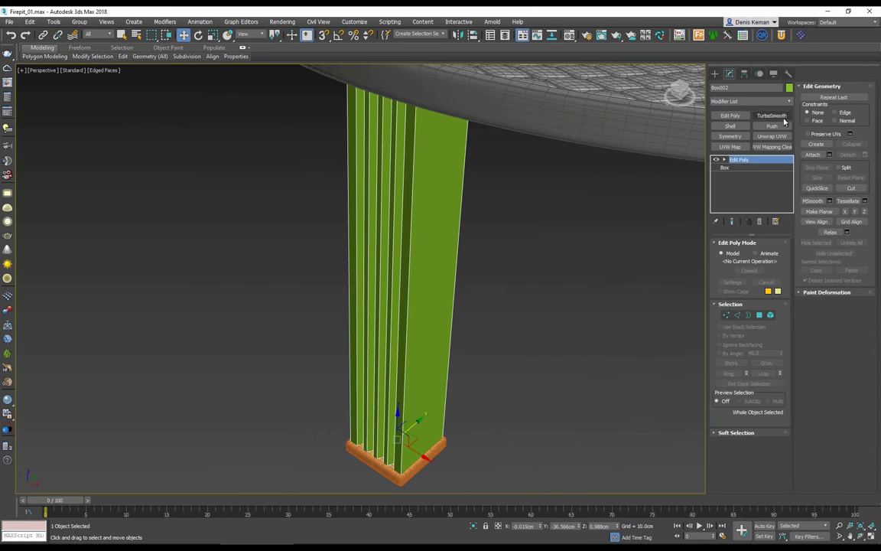
left_click(783, 117)
middle_click_drag(506, 210, 409, 224, "alt")
left_click(744, 169)
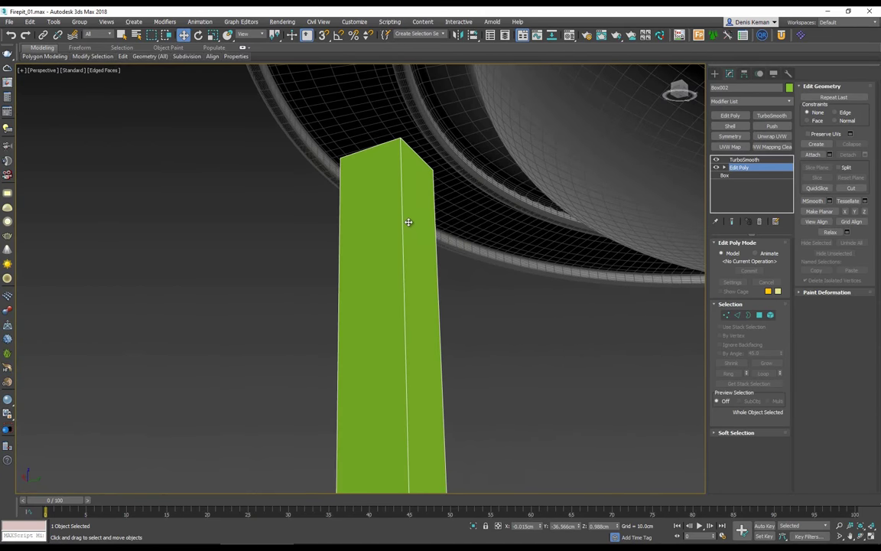
Chamfer the leg's four vertical corner edges by 0.2 cm with 2 segments
key("2")
left_click(403, 246)
left_click(438, 271, "ctrl")
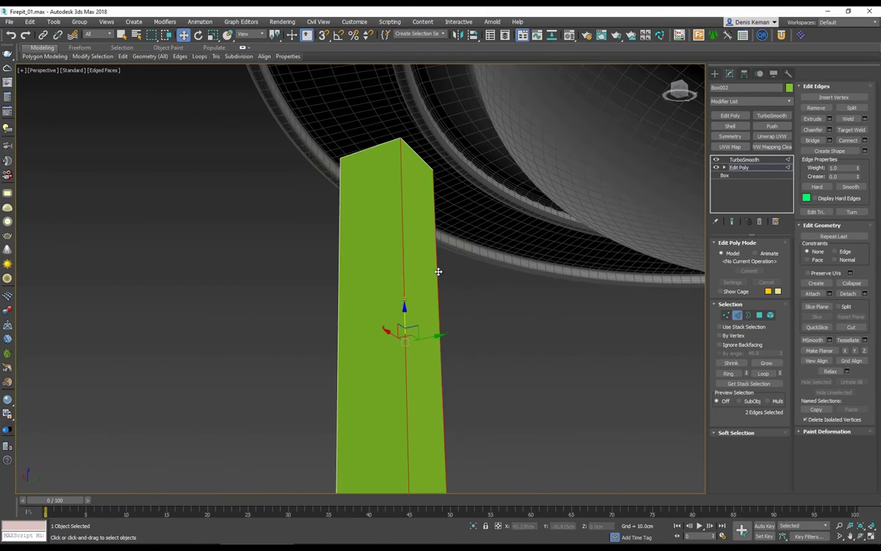
middle_click_drag(431, 270, 506, 278, "alt")
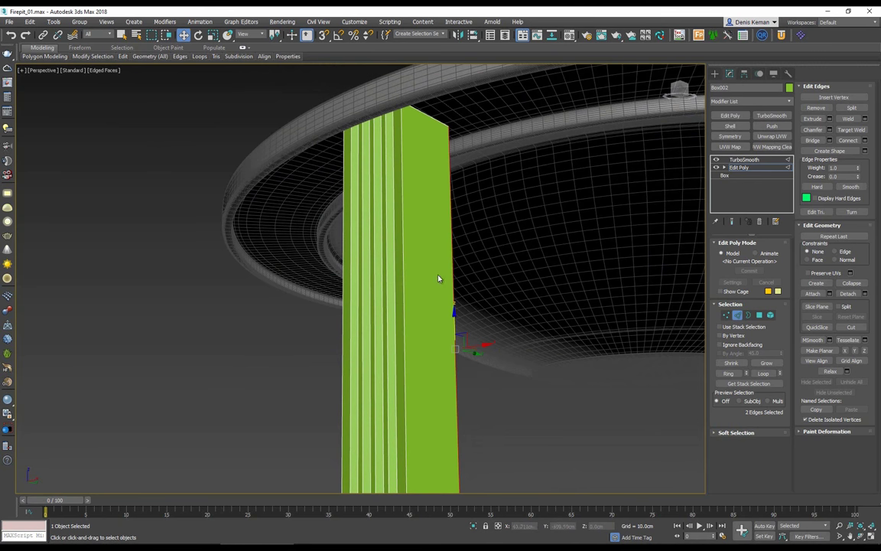
left_click(404, 261, "ctrl")
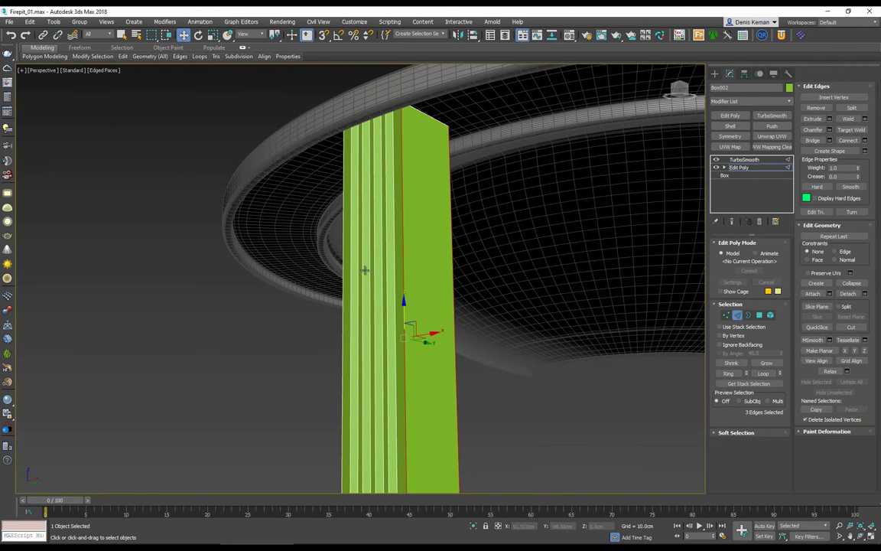
left_click(344, 278, "ctrl")
middle_click_drag(353, 280, 459, 279, "alt")
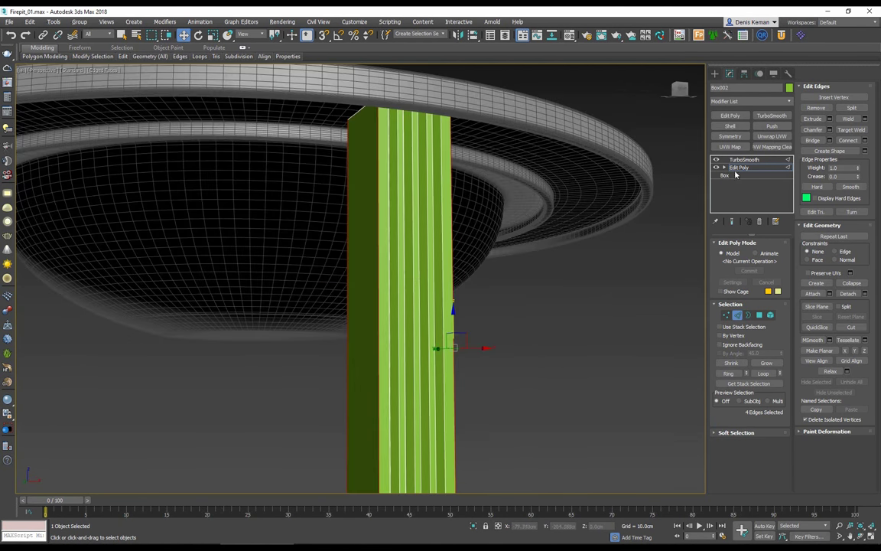
left_click(830, 131)
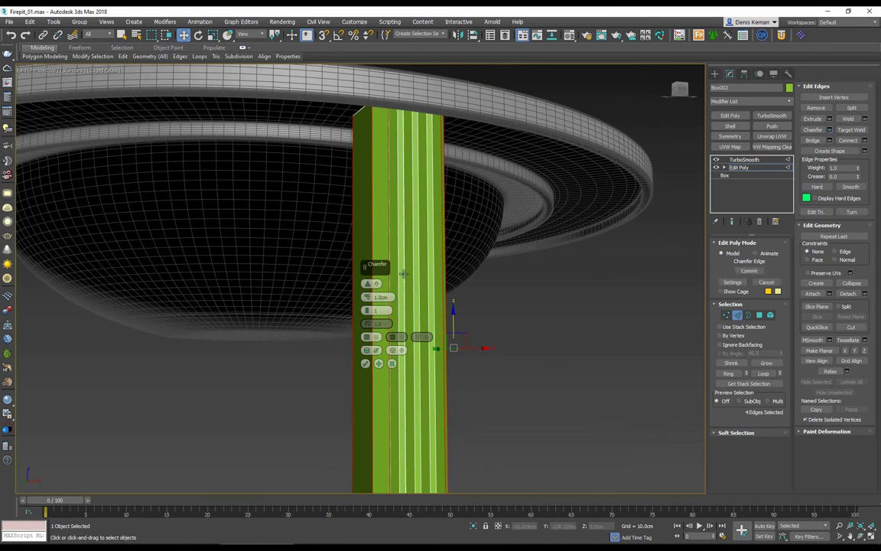
left_click_drag(368, 297, 370, 299)
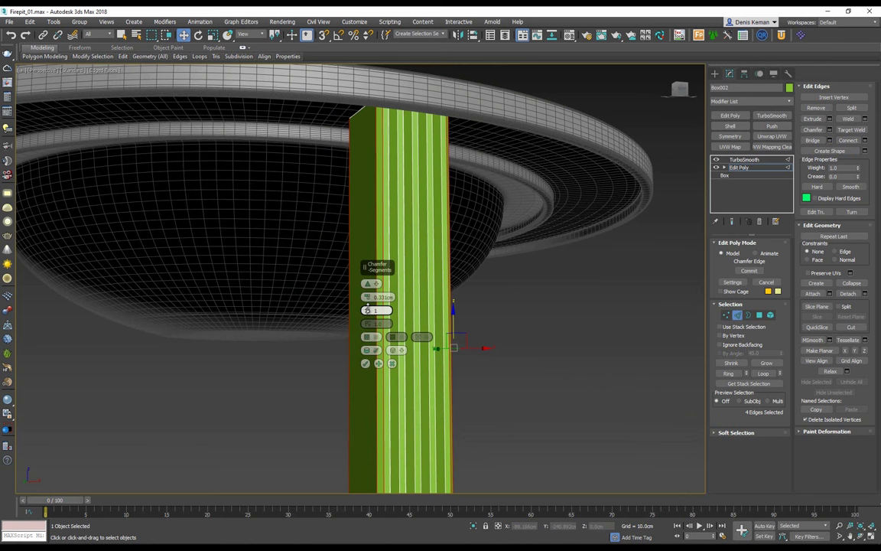
left_click_drag(368, 306, 410, 302)
type("0.20")
key("Return")
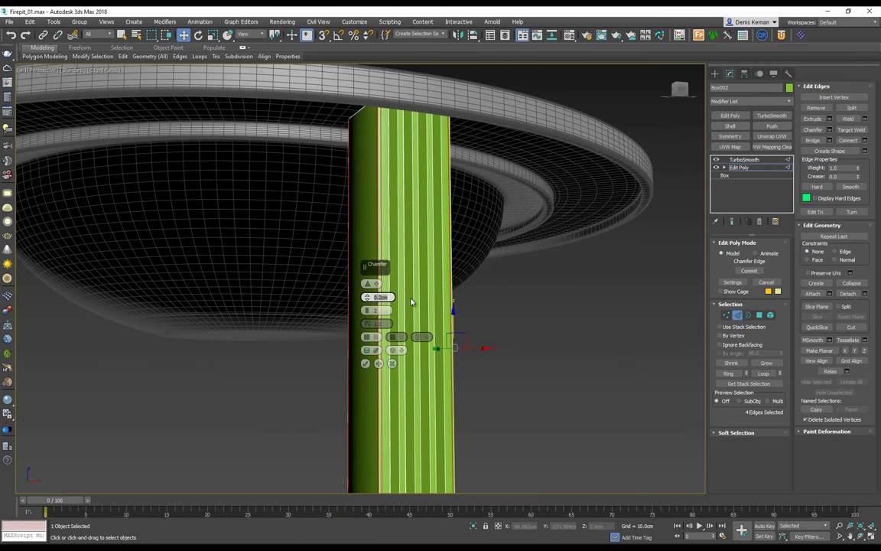
left_click(367, 365)
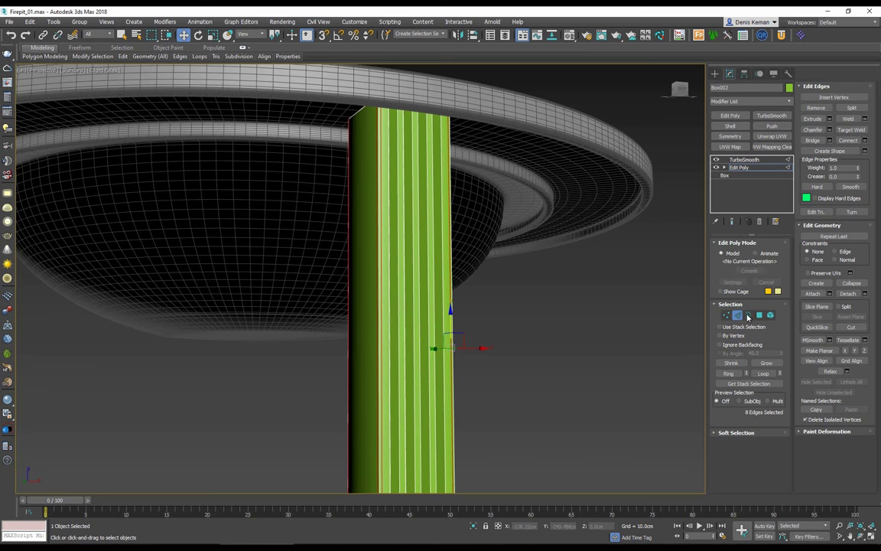
Examine the smoothed leg without edge display and compare its shape with the reference photos
key("2")
left_click(754, 159)
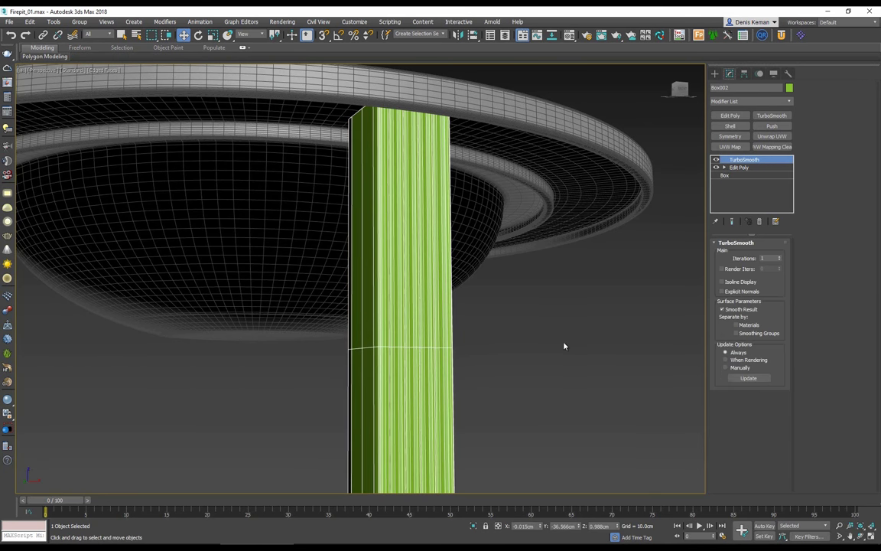
left_click(506, 307)
key("F4")
scroll(426, 314, "down", 2)
middle_click_drag(426, 315, 313, 264)
middle_click_drag(314, 264, 348, 245)
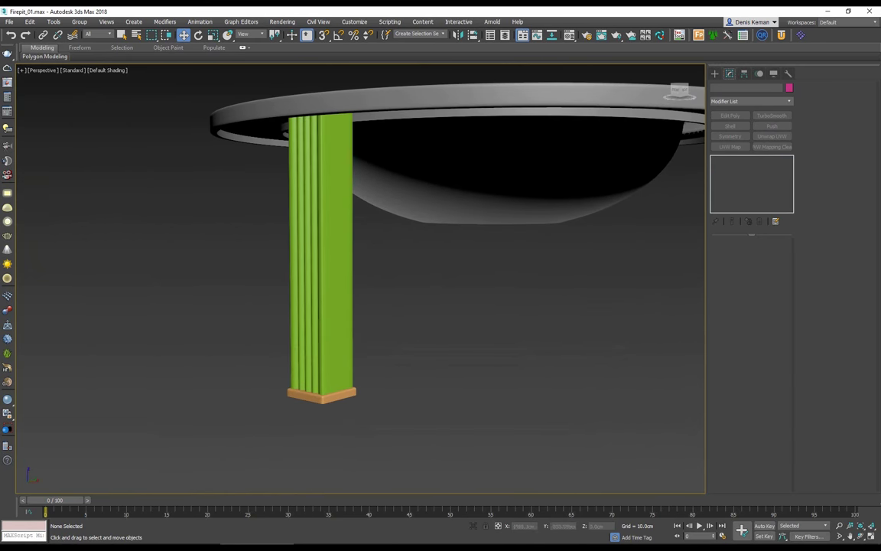
right_click_drag(0, 67, 650, 62)
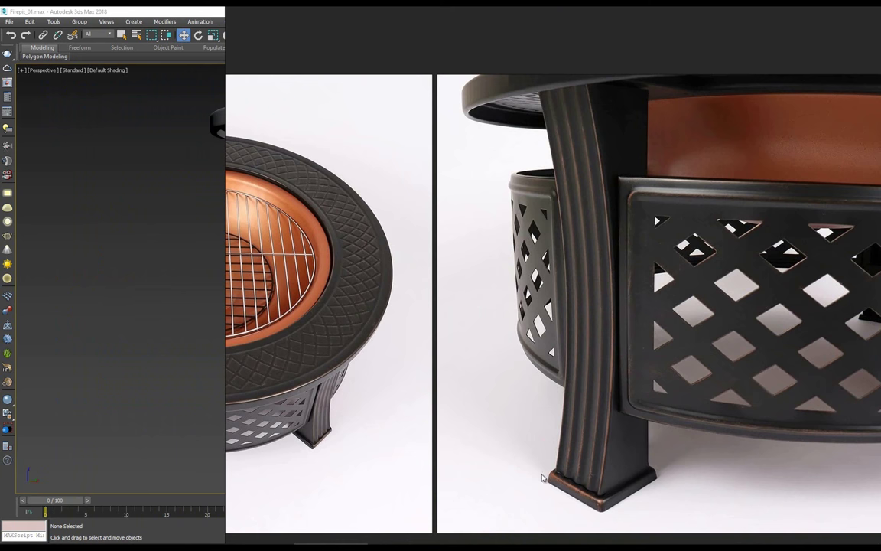
right_click_drag(567, 45, 0, 6)
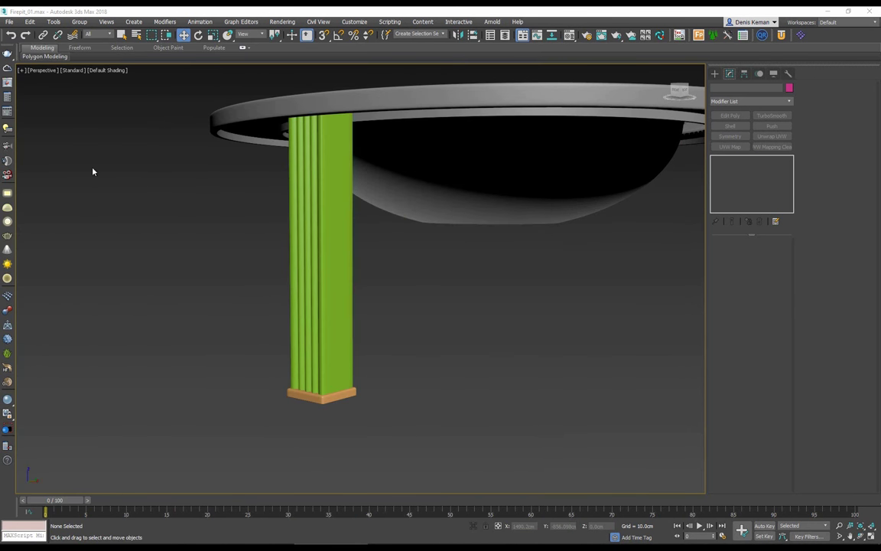
Show the edged faces again and connect all of the leg's vertical edges with 9 horizontal segments
left_click(310, 252)
key("F4")
scroll(313, 208, "up", 2)
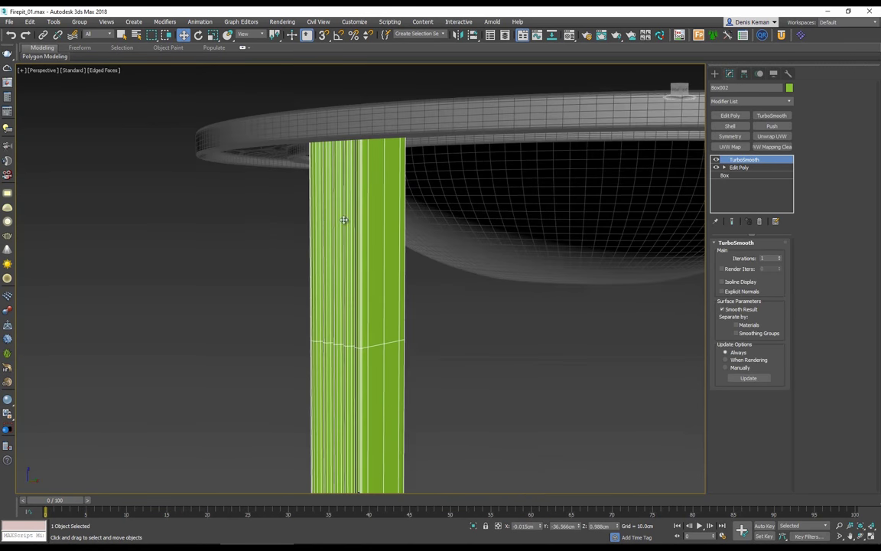
left_click(765, 168)
middle_click_drag(422, 249, 396, 219)
key("2")
left_click(440, 289)
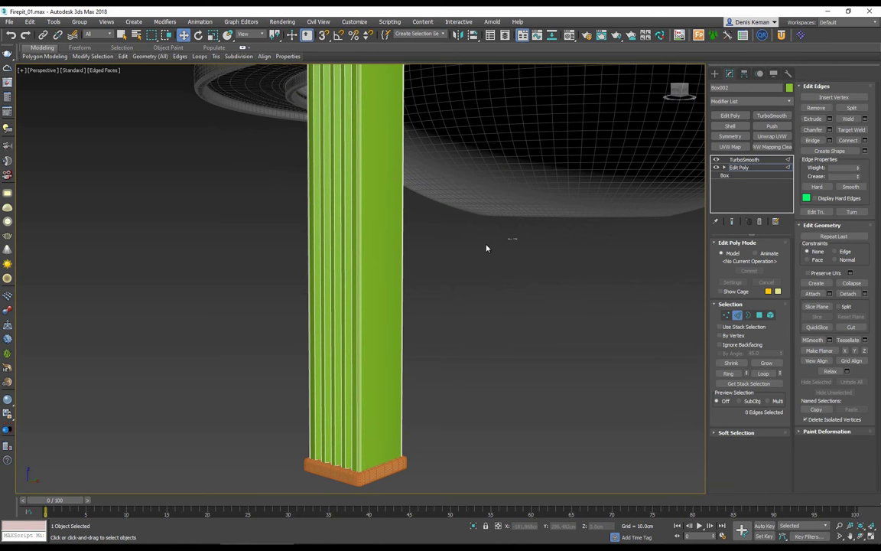
left_click_drag(510, 241, 262, 257)
mouse_move(377, 215)
middle_mouse_down()
mouse_move(390, 270)
mouse_move(355, 263)
mouse_move(362, 204)
mouse_move(383, 215)
mouse_move(365, 208)
mouse_move(366, 228)
middle_mouse_up()
scroll(367, 228, "down", 3)
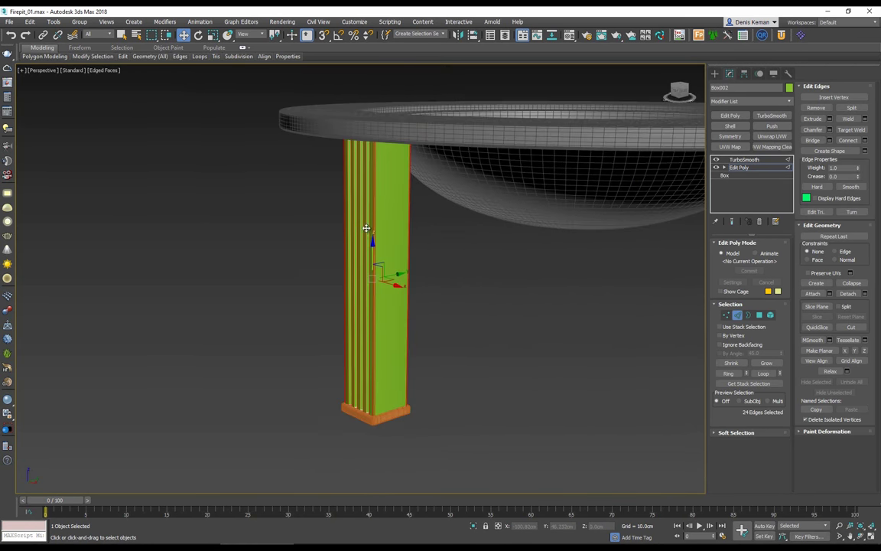
left_click(866, 141)
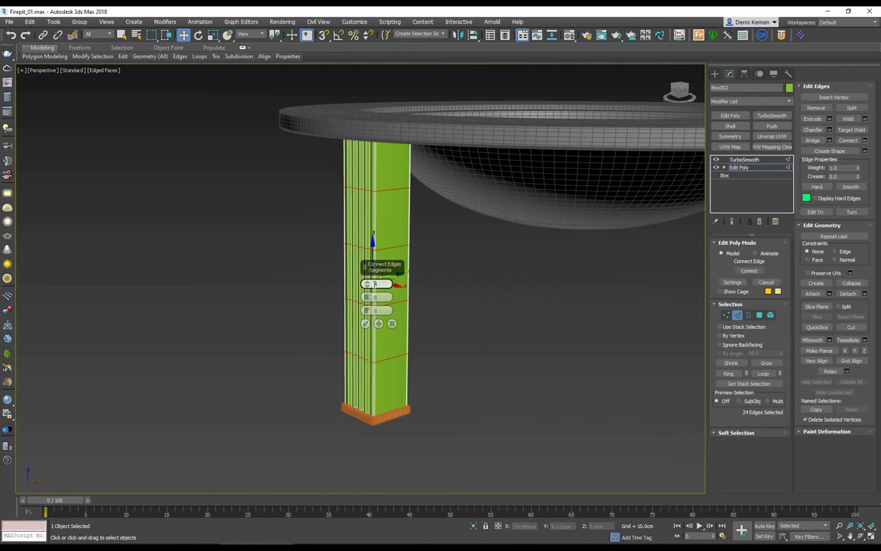
left_click_drag(368, 286, 368, 287)
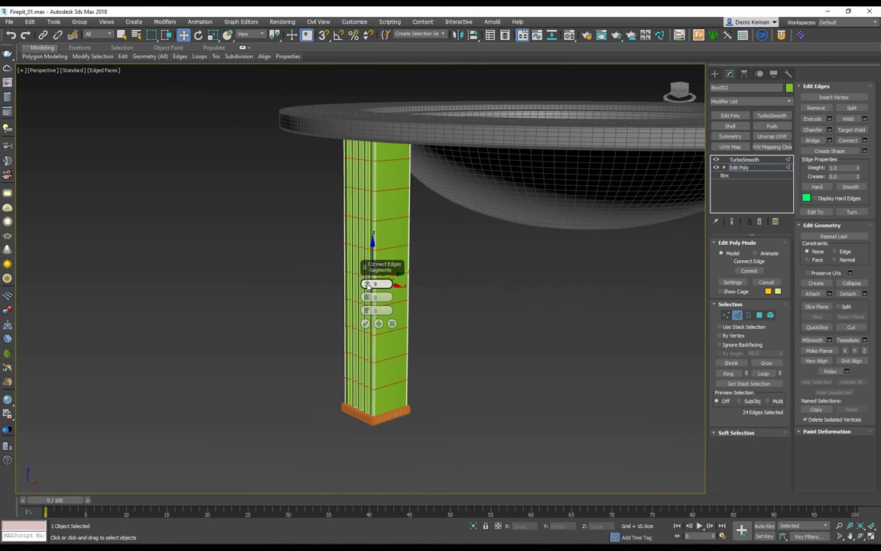
left_click(366, 323)
middle_click_drag(365, 323, 326, 266, "alt")
left_click(431, 251)
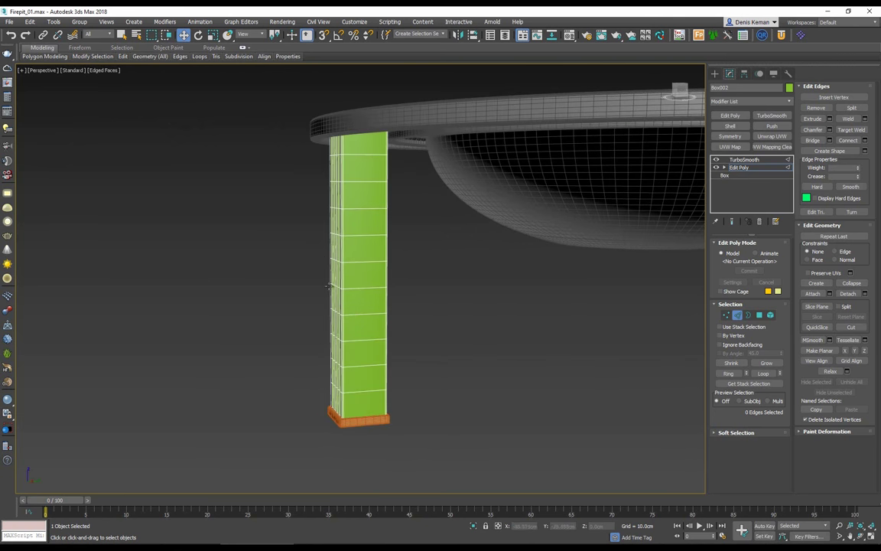
Select the vertices along the leg's fluted front in the Left view and apply an FFD 3x3x3 modifier to them
key("alt+w")
middle_click_drag(279, 356, 195, 334)
key("1")
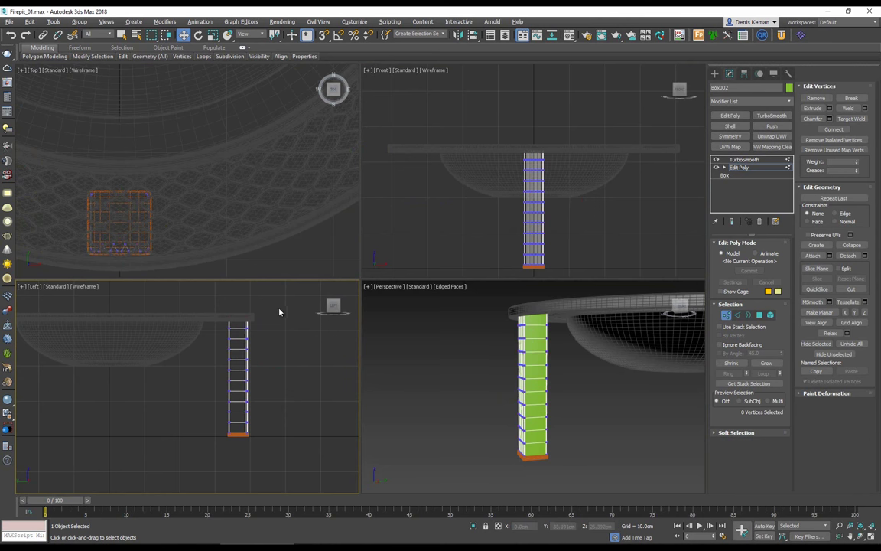
left_click_drag(255, 448, 233, 463)
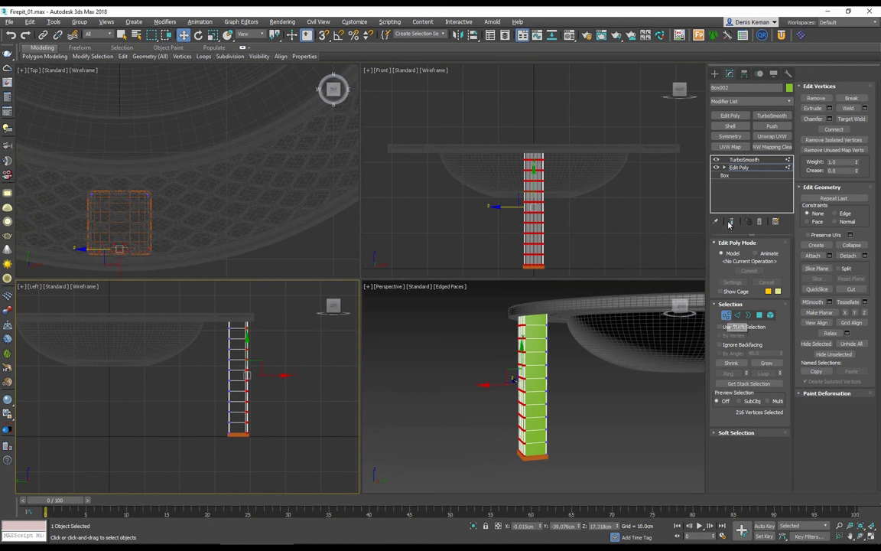
left_click(749, 103)
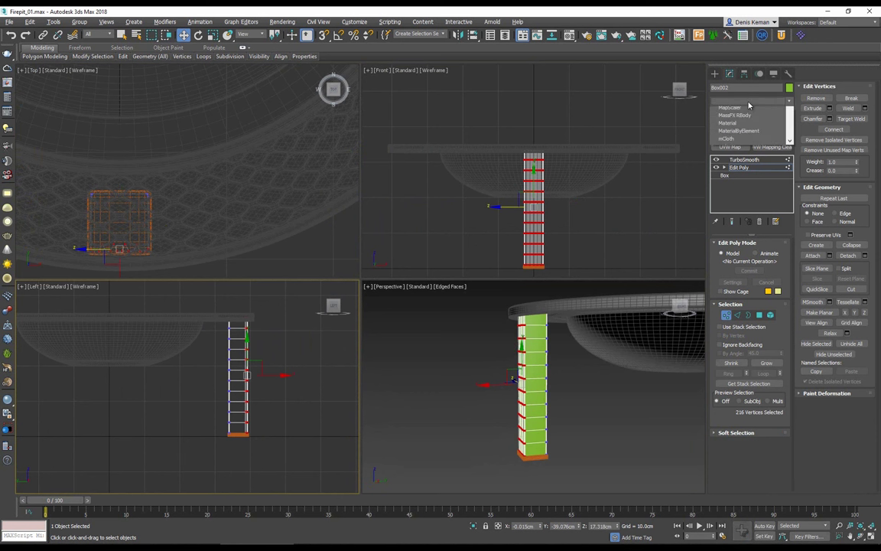
key("f")
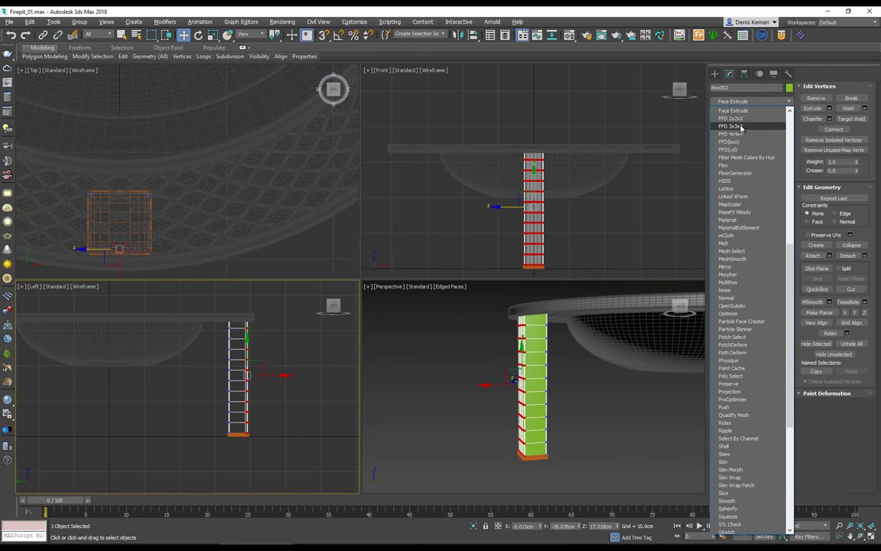
left_click(749, 127)
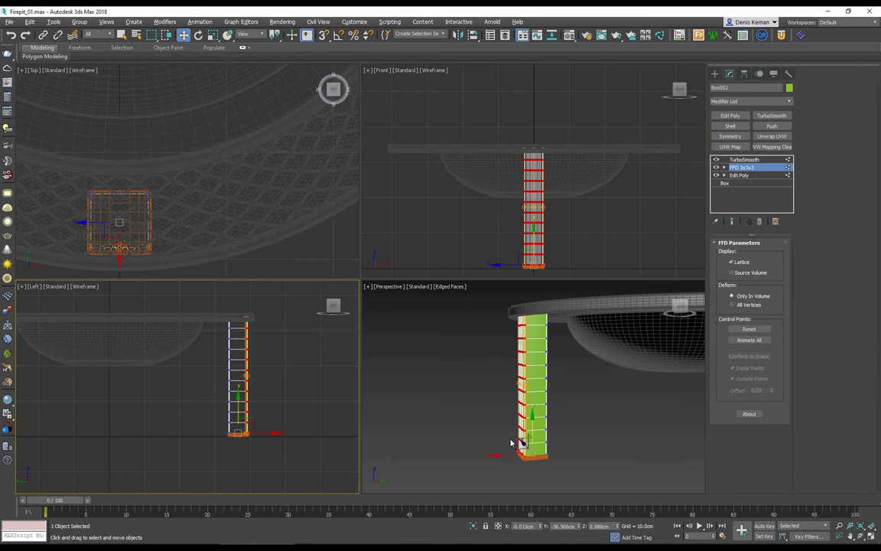
Select the middle control points along the FFD lattice's front in the maximized Perspective view and move them about 3.6 cm inward along Y
middle_click_drag(508, 400, 492, 388)
key("alt+w")
middle_click_drag(272, 256, 287, 272)
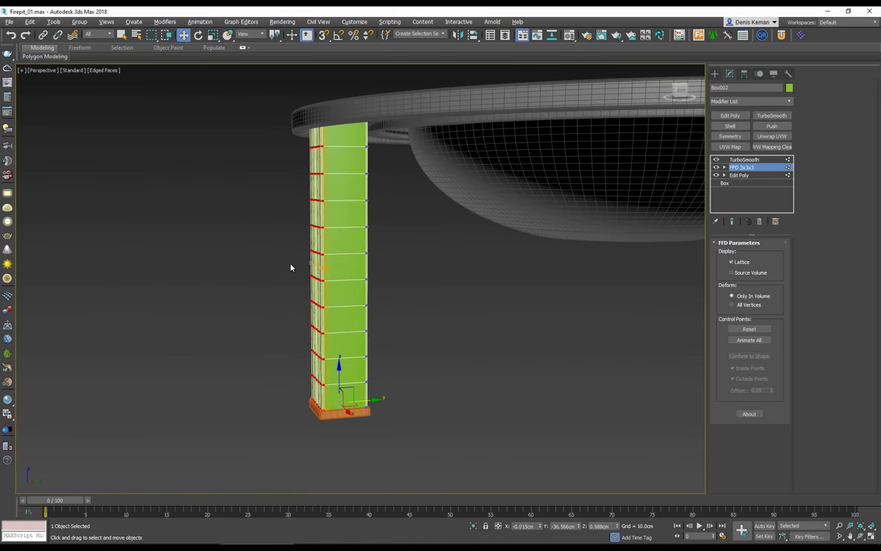
scroll(289, 269, "up", 3)
left_click(724, 167)
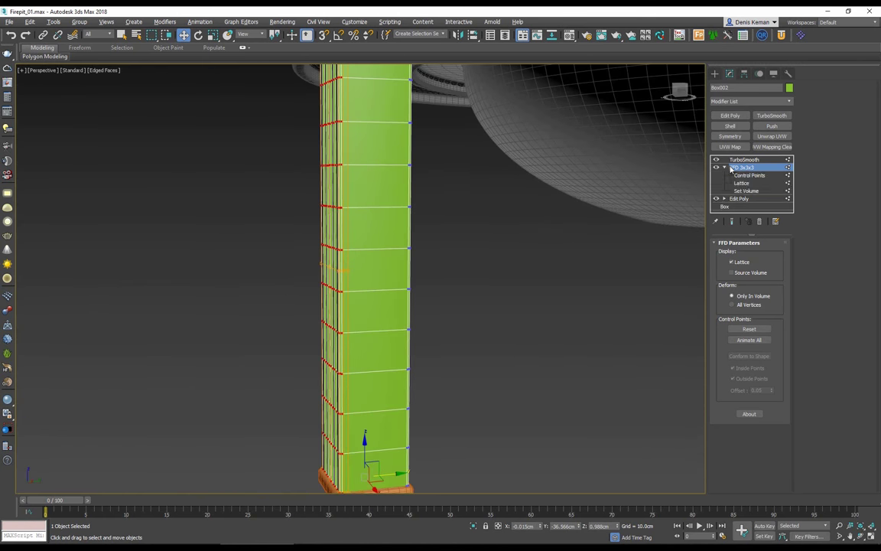
left_click(754, 176)
middle_click_drag(345, 208, 364, 243)
left_click_drag(300, 283, 397, 335)
middle_click_drag(379, 324, 497, 306, "alt")
left_click_drag(357, 301, 287, 294)
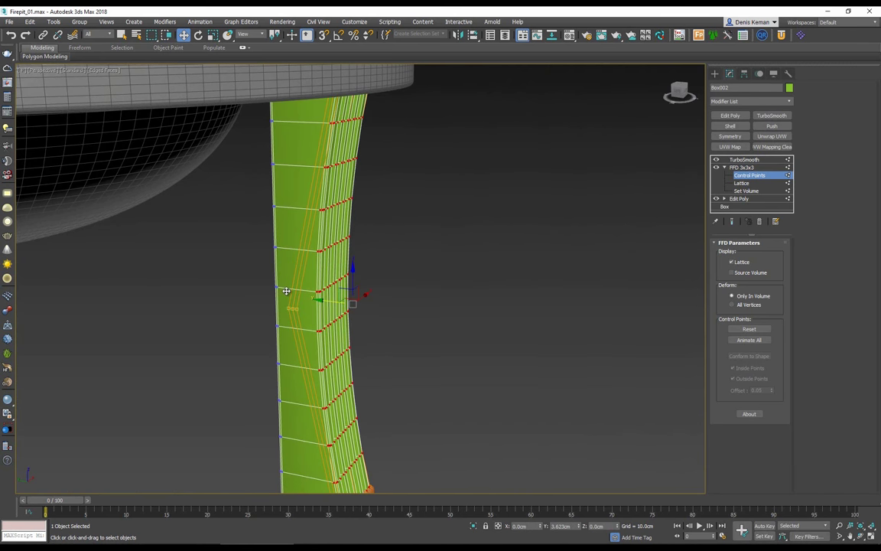
Examine the leg's curved profile from several angles and leave the FFD control point level
middle_click_drag(267, 290, 204, 289, "alt")
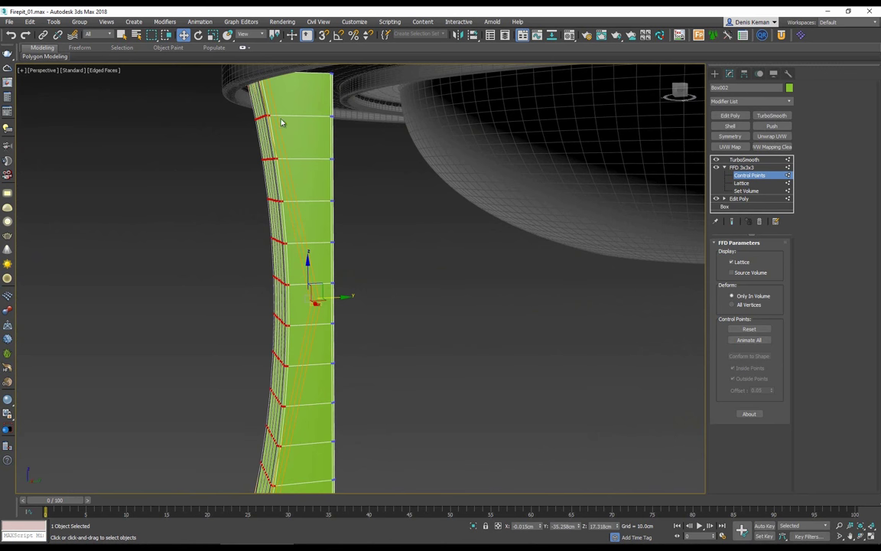
middle_click_drag(304, 246, 267, 187, "alt")
scroll(268, 187, "down", 3)
middle_click_drag(268, 187, 280, 127, "alt")
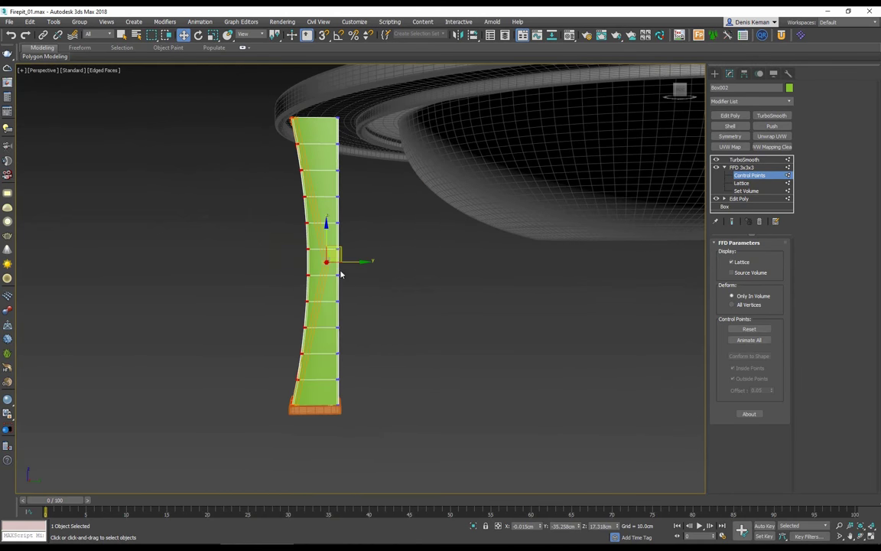
middle_click_drag(304, 189, 324, 222, "alt")
left_click(730, 167)
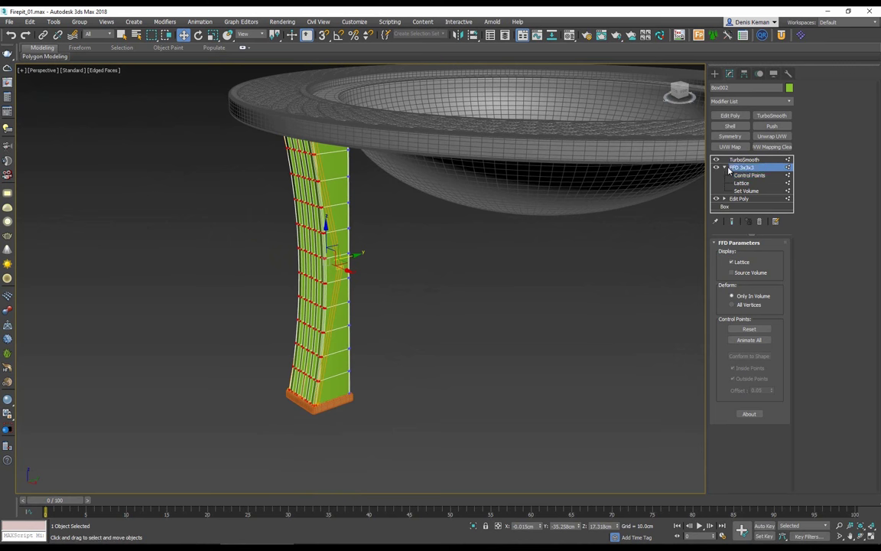
middle_click_drag(302, 180, 366, 192, "alt")
middle_click_drag(356, 189, 314, 192, "alt")
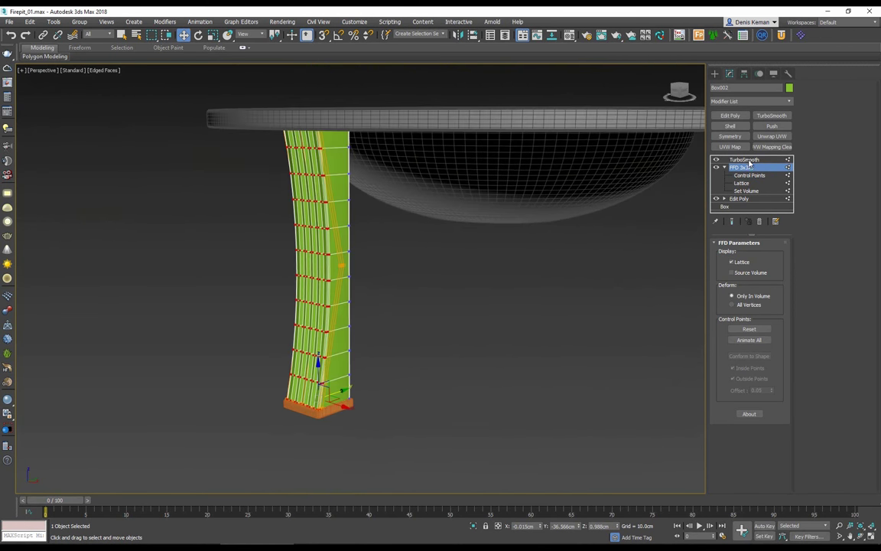
Try an Edit Poly modifier above the FFD 3x3x3 and check the smoothed leg without edge display
left_click(730, 115)
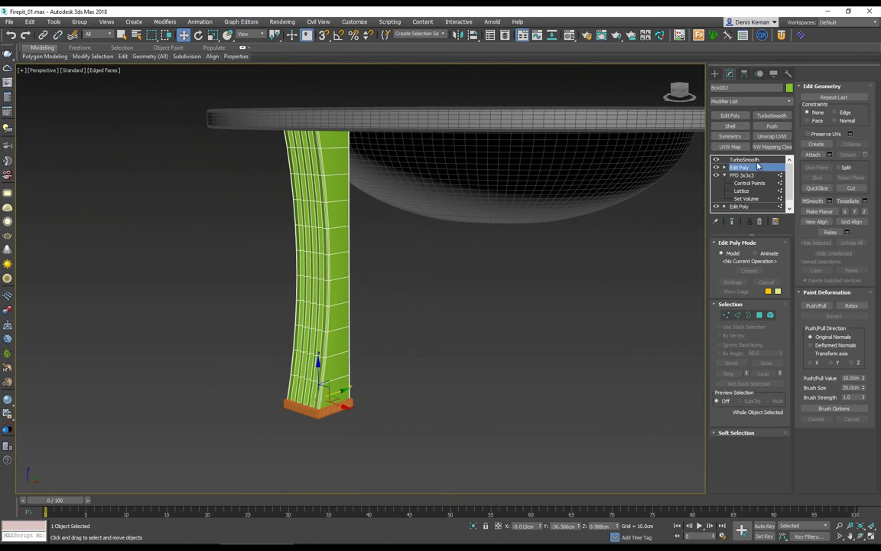
left_click(392, 277)
key("F4")
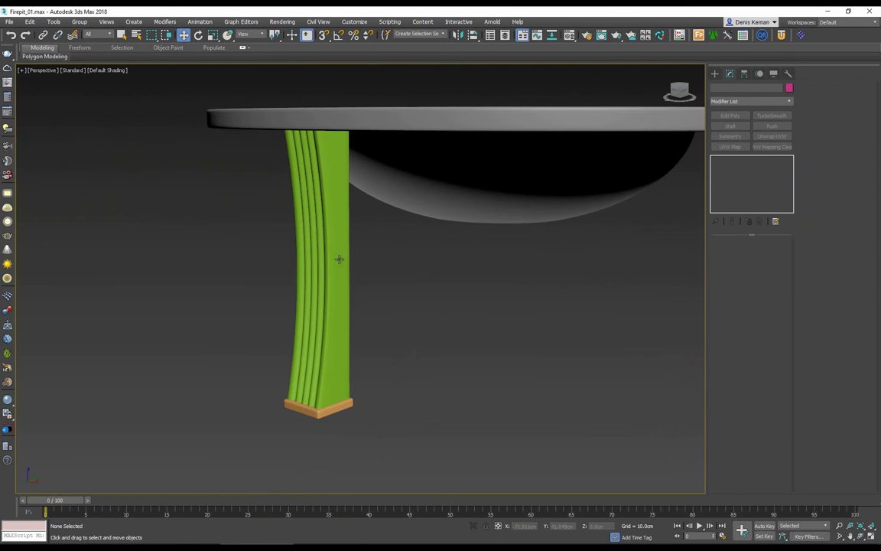
key("F4")
Collapse the leg's modifier stack up to and including FFD 3x3x3 and delete the Edit Poly modifier above it
left_click(339, 259)
right_click(747, 177)
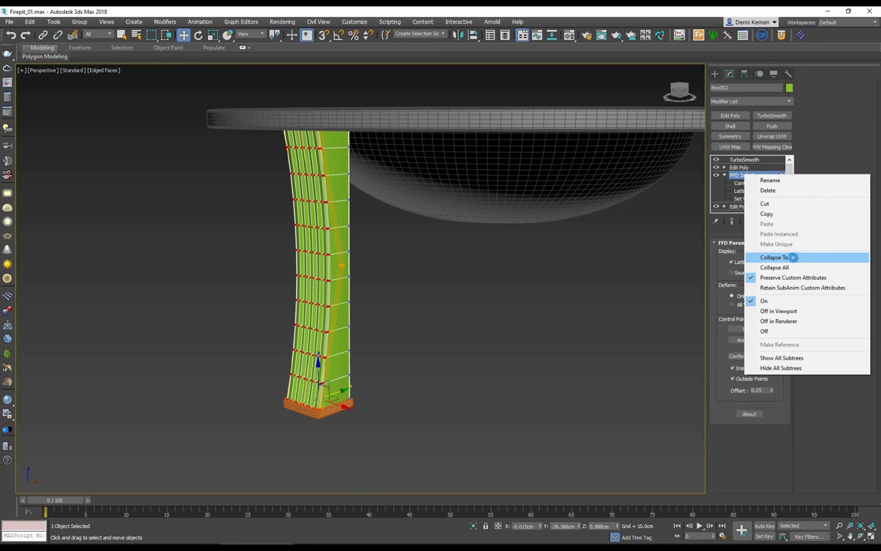
left_click(793, 258)
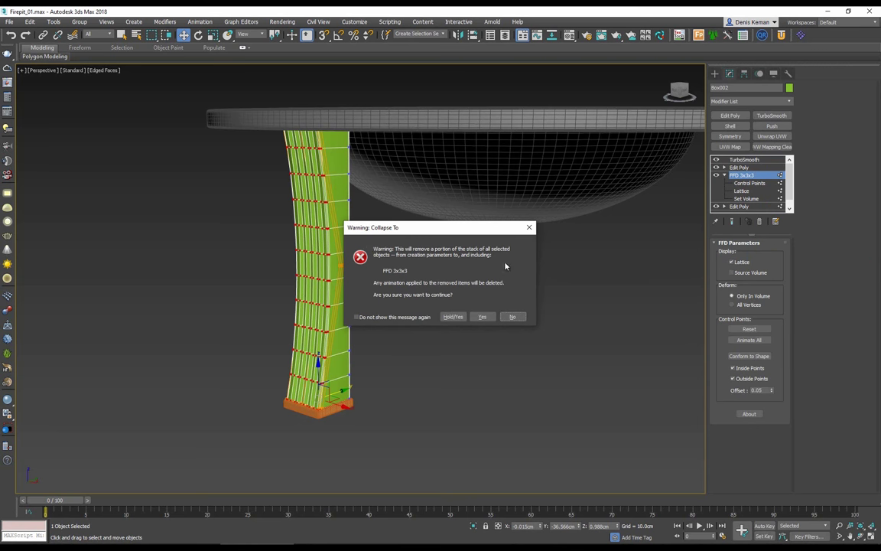
left_click(482, 316)
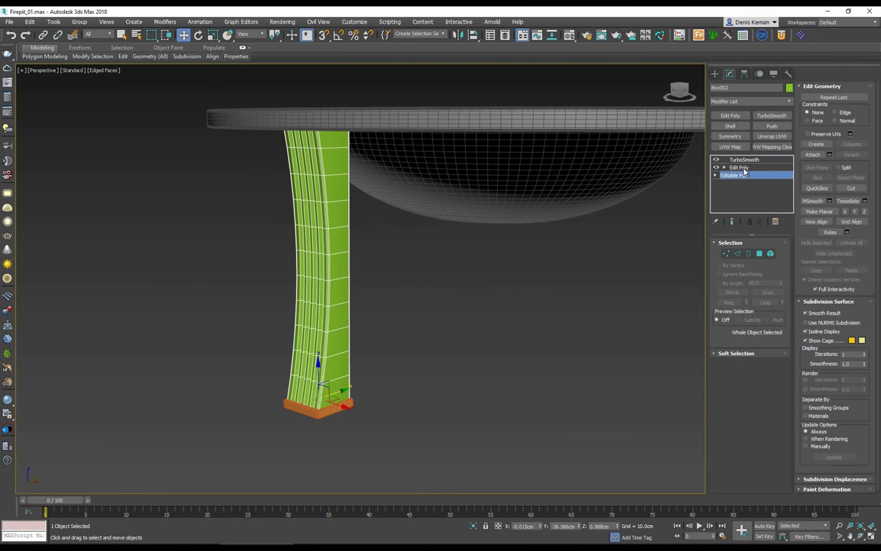
left_click(742, 167)
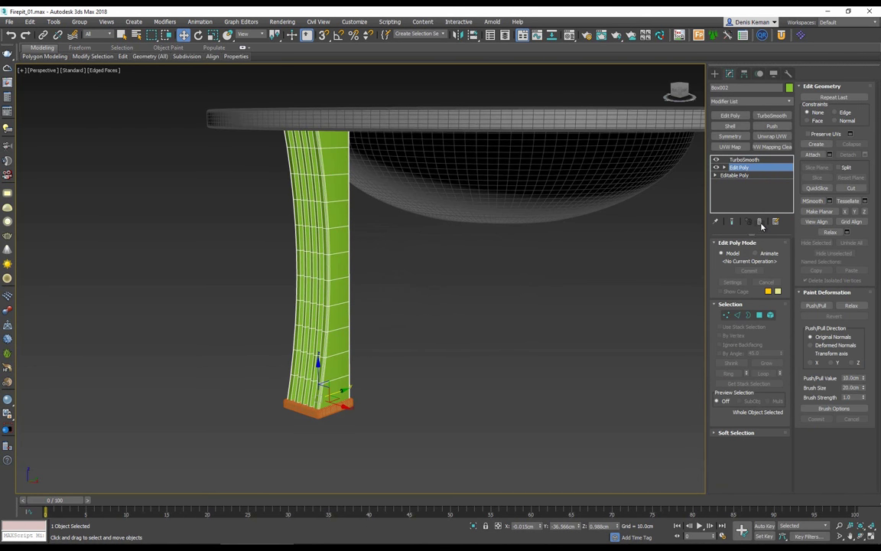
left_click(760, 223)
Examine the collapsed leg's mesh and its TurboSmooth result with and without edge display
middle_click_drag(352, 224, 350, 179, "alt")
scroll(326, 230, "up", 5)
key("F4")
scroll(332, 179, "down", 3)
key("F4")
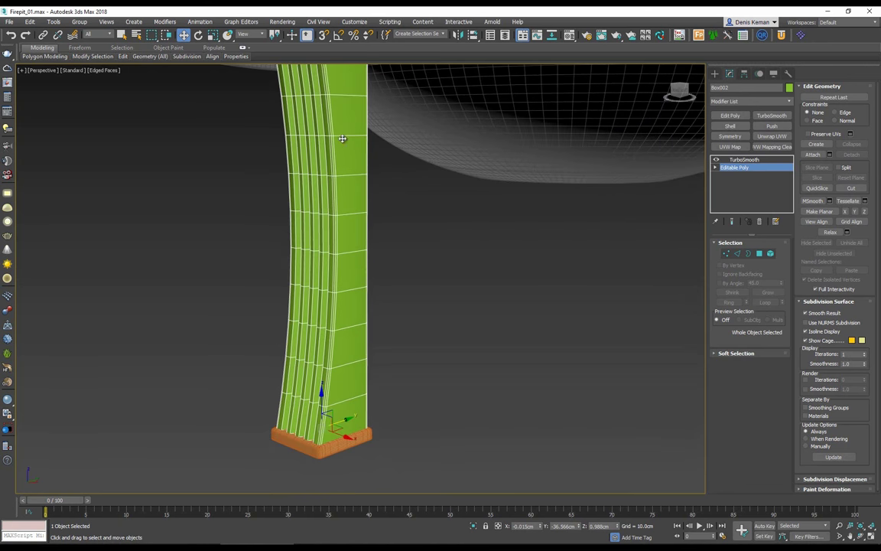
middle_click_drag(342, 139, 351, 203, "alt")
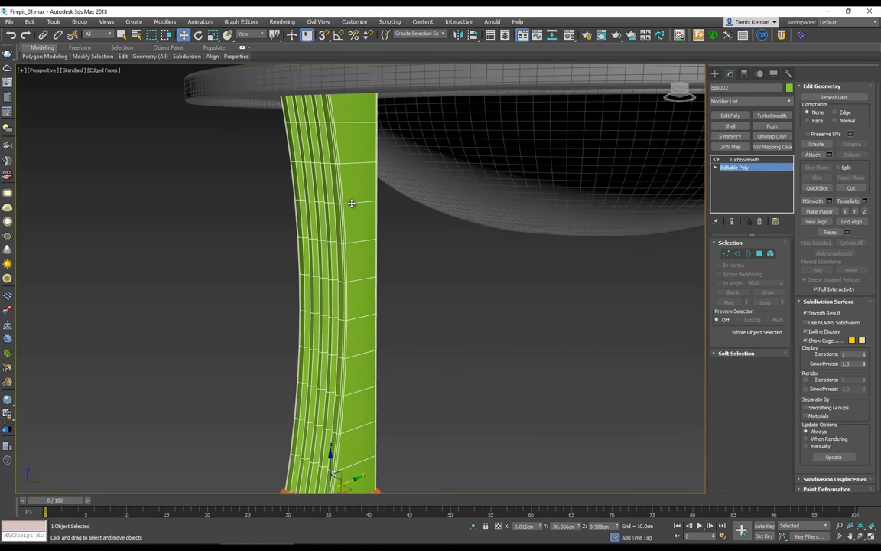
scroll(593, 234, "down", 3)
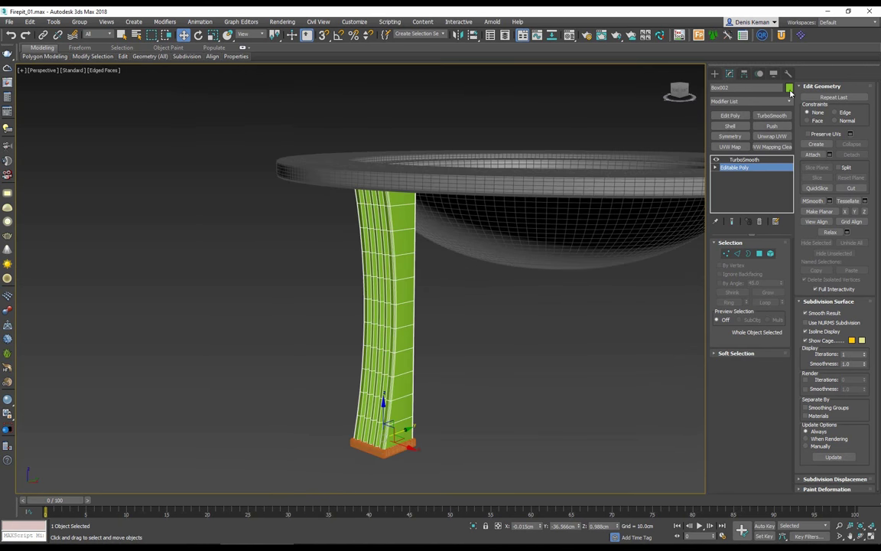
left_click(744, 159)
left_click(455, 358)
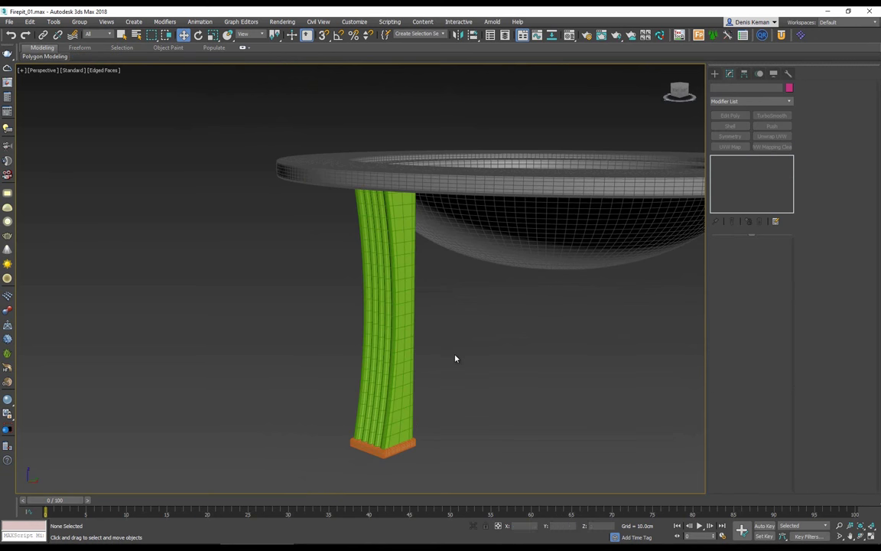
key("F4")
mouse_move(411, 342)
middle_mouse_down("alt")
mouse_move(492, 323)
mouse_move(476, 376)
mouse_move(482, 356)
mouse_move(412, 357)
middle_mouse_up("alt")
left_click(476, 376)
key("z")
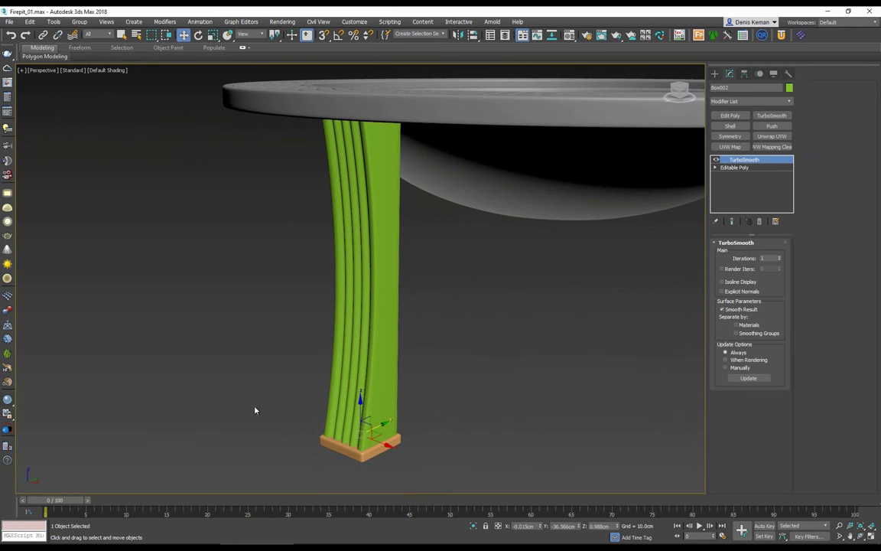
Give the leg and its foot plate the same grey object color as the rest of the fire pit
left_click(461, 403)
left_click_drag(460, 403, 264, 472)
left_click(790, 88)
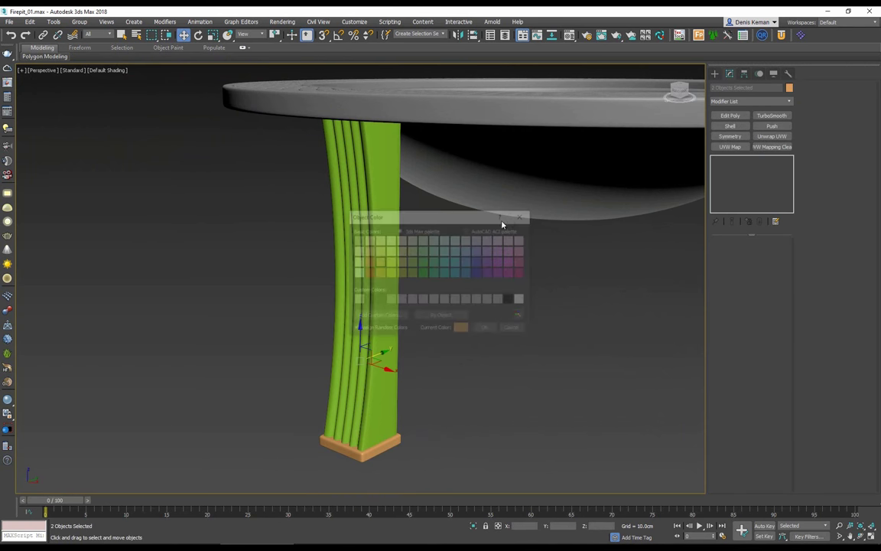
left_click(487, 329)
left_click(471, 254)
Compare the grey leg's shape and fluted front with the fire pit reference photos
scroll(471, 254, "down", 5)
middle_click_drag(470, 254, 406, 295, "alt")
scroll(394, 312, "up", 5)
right_click_drag(0, 61, 613, 55)
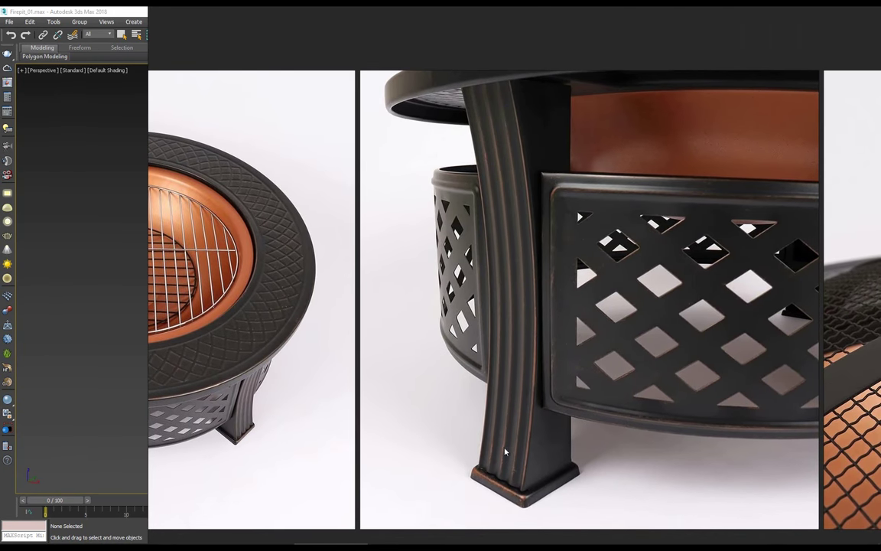
key("alt+Tab")
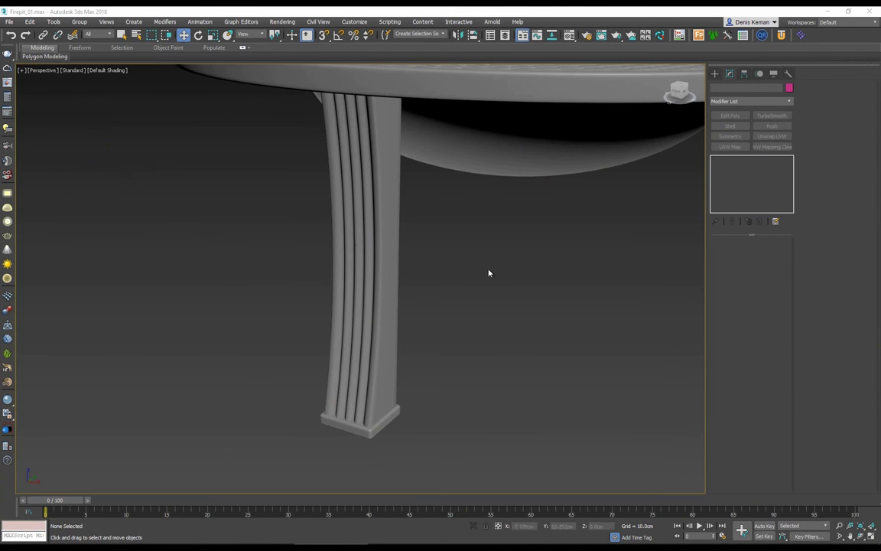
middle_click_drag(369, 218, 371, 258, "alt")
Show the edged faces again and group the leg with its foot plate under the default name Group001
left_click(369, 340)
key("F4")
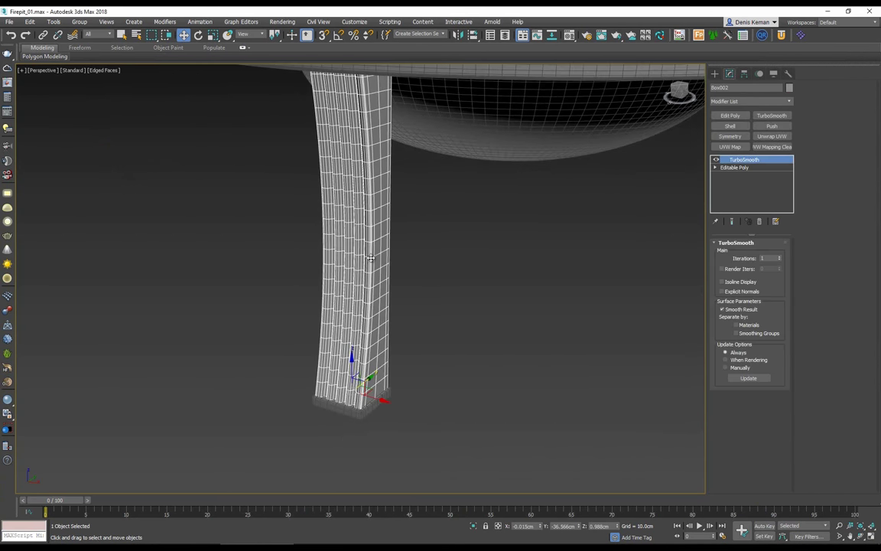
left_click(731, 115)
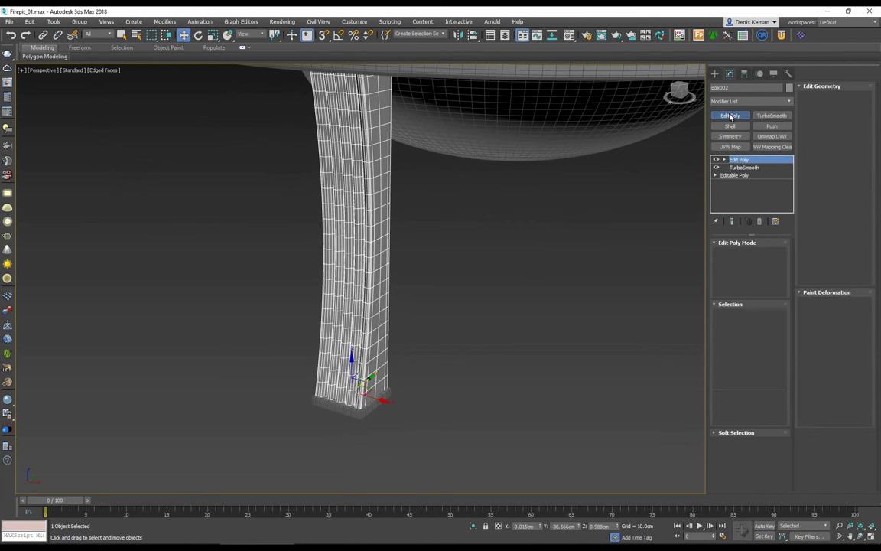
left_click(760, 222)
left_click_drag(451, 445, 305, 364)
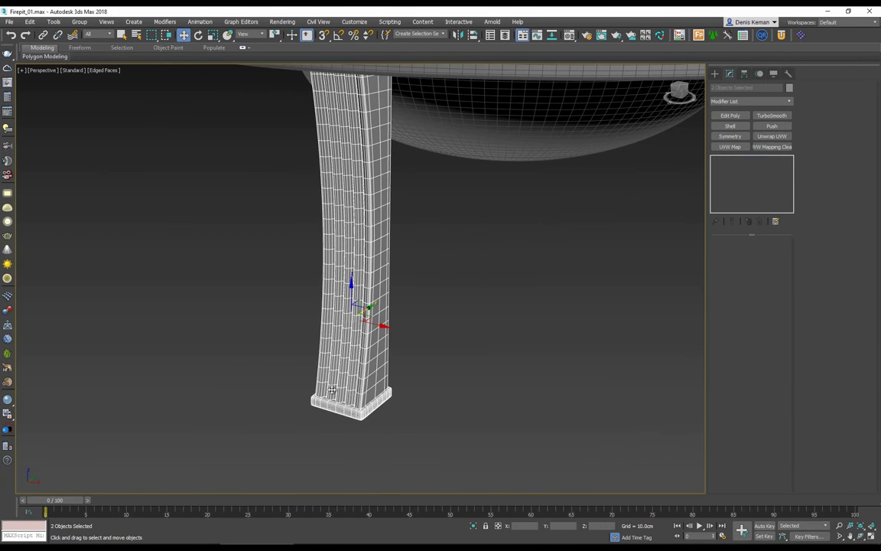
left_click(79, 21)
left_click(78, 36)
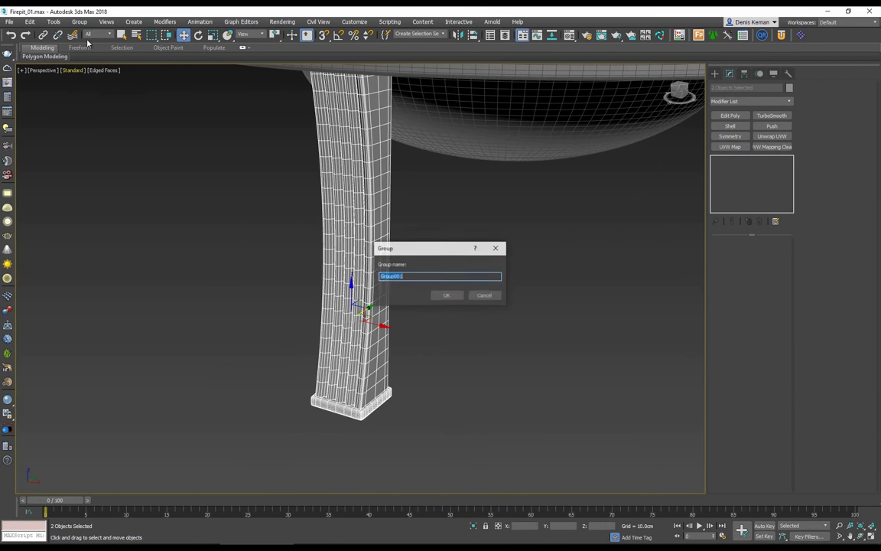
left_click(446, 295)
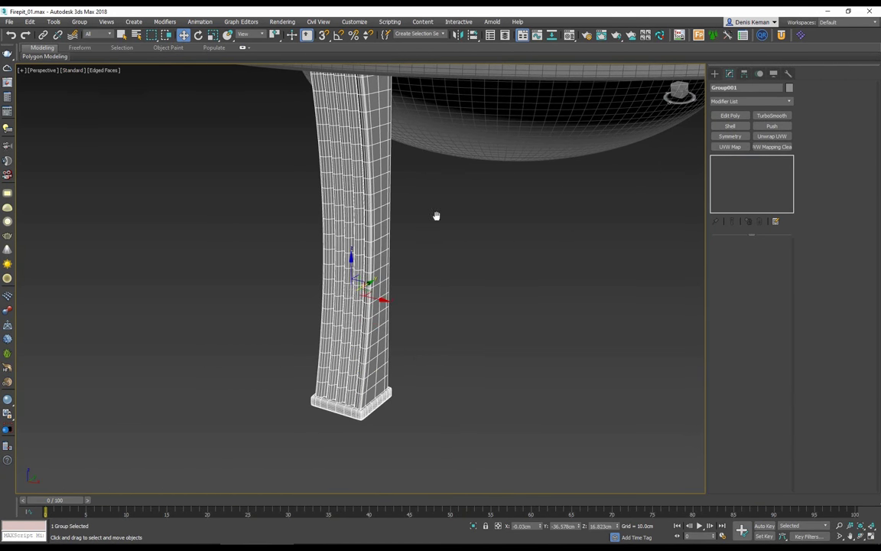
Select the bowl and center its pivot to the object
scroll(354, 297, "down", 5)
middle_click_drag(407, 235, 386, 198, "alt")
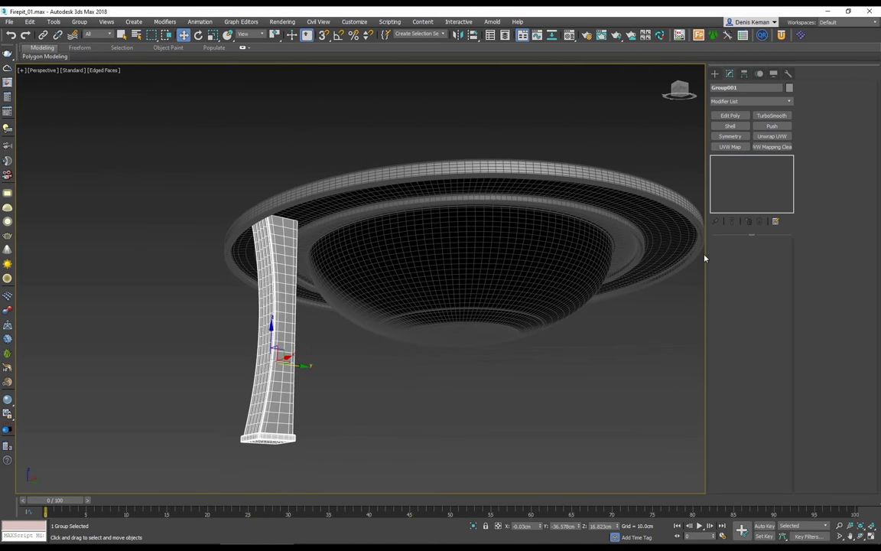
middle_click_drag(536, 412, 414, 362, "alt")
scroll(414, 363, "down", 3)
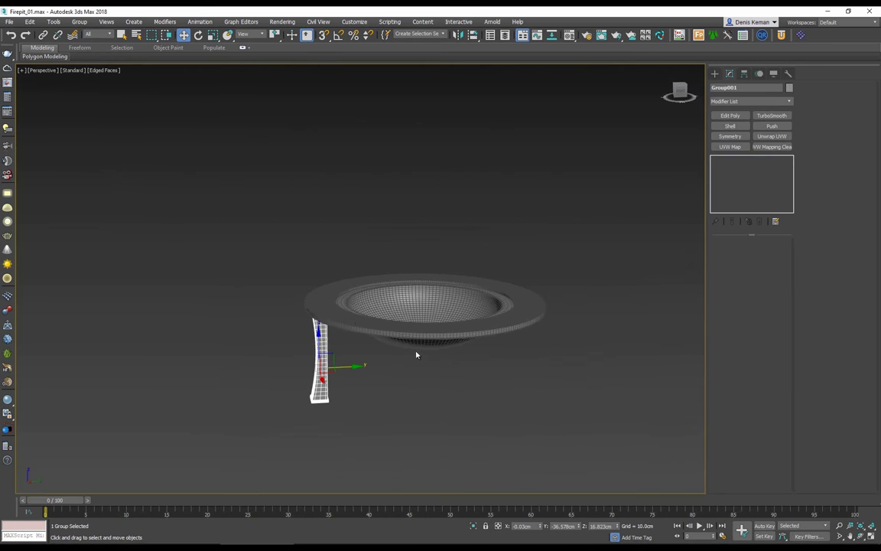
middle_click_drag(344, 272, 409, 323, "alt")
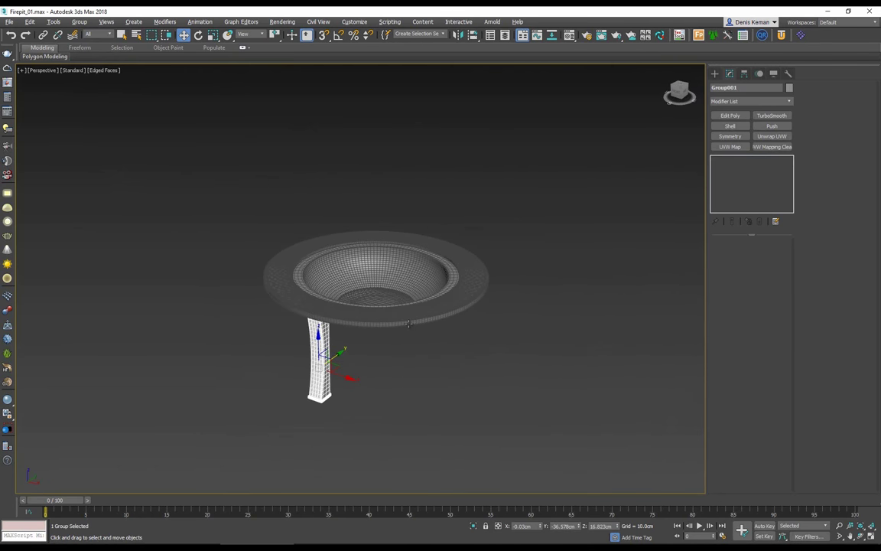
scroll(384, 327, "up", 4)
left_click(420, 240)
middle_click_drag(419, 240, 414, 300, "alt")
middle_click_drag(376, 245, 374, 190, "alt")
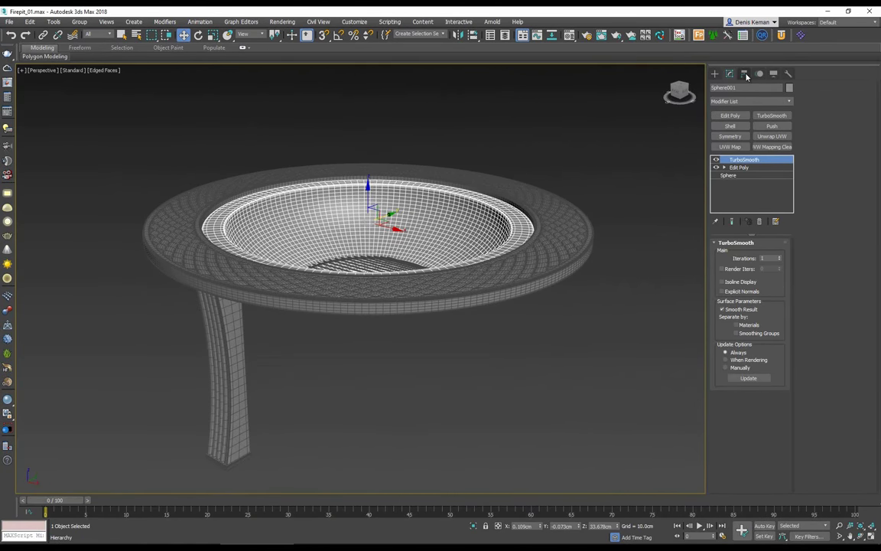
left_click(744, 73)
left_click(750, 137)
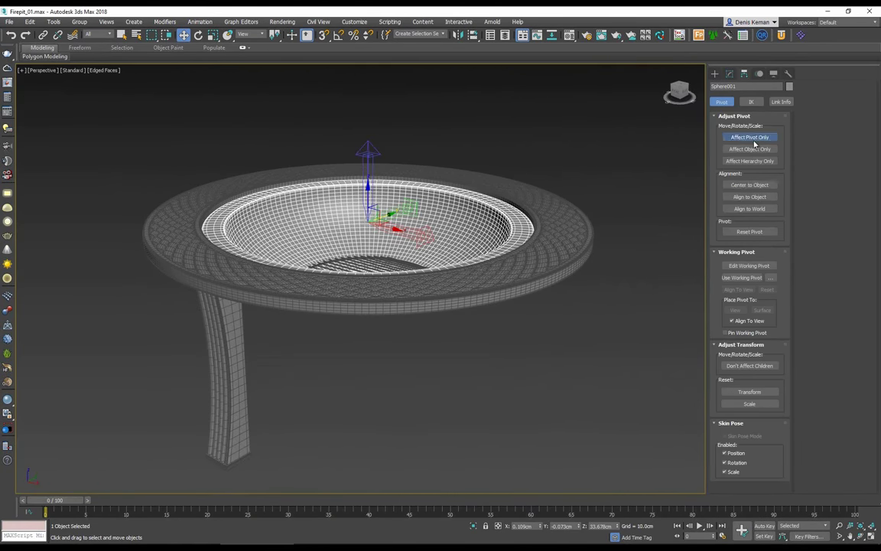
left_click(749, 185)
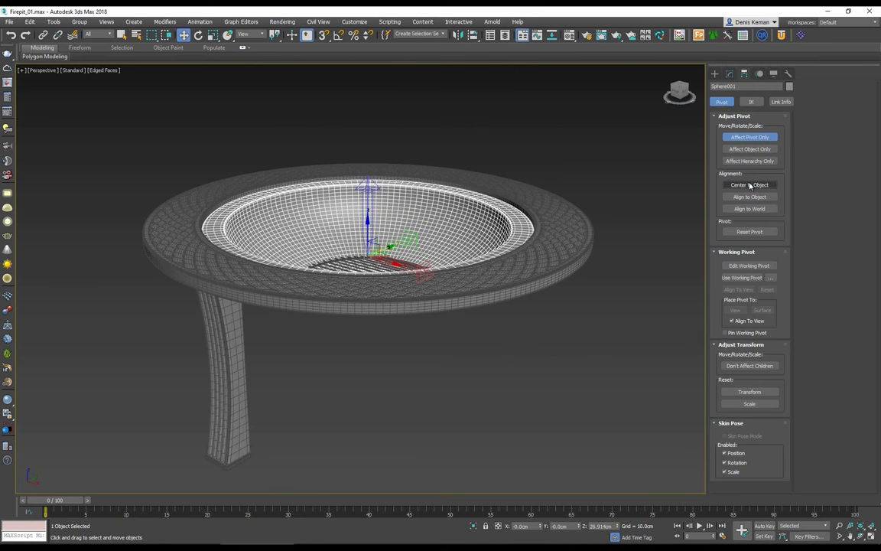
left_click(750, 137)
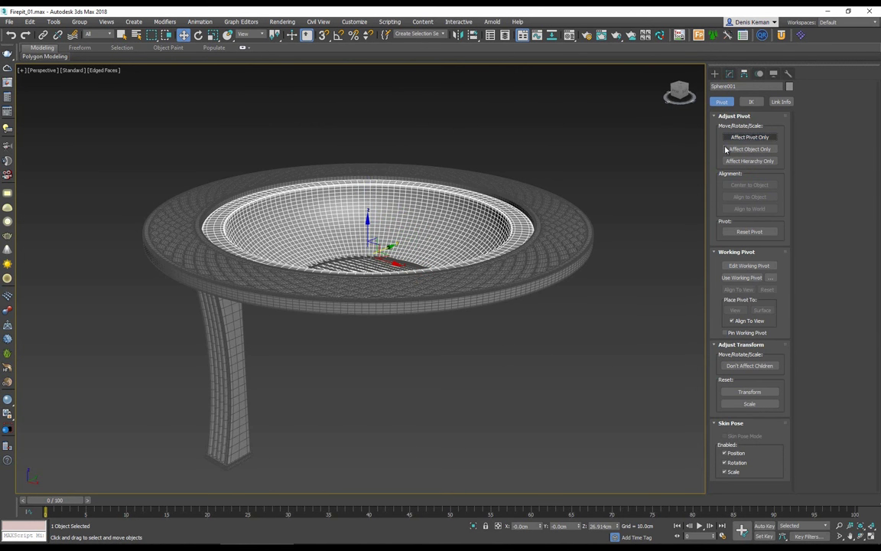
Select the leg group and quick-align only its pivot to the bowl
left_click(237, 377)
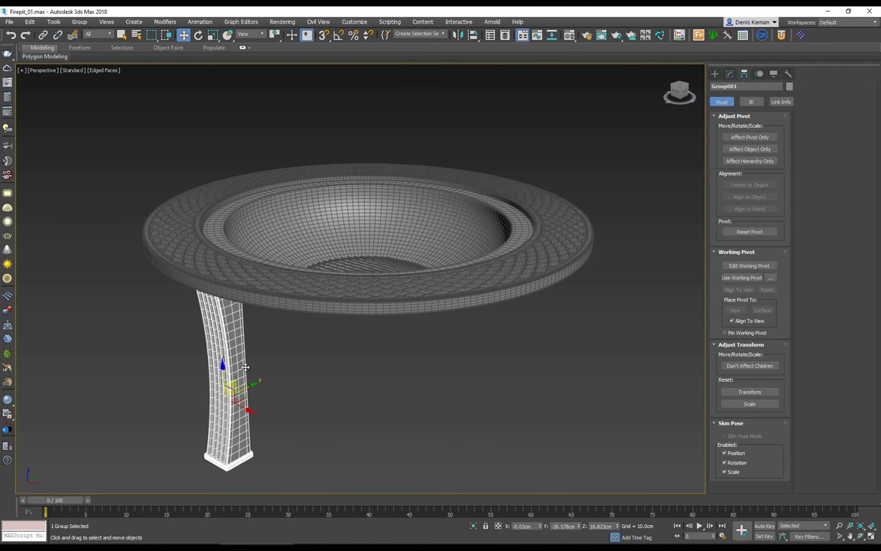
left_click(772, 139)
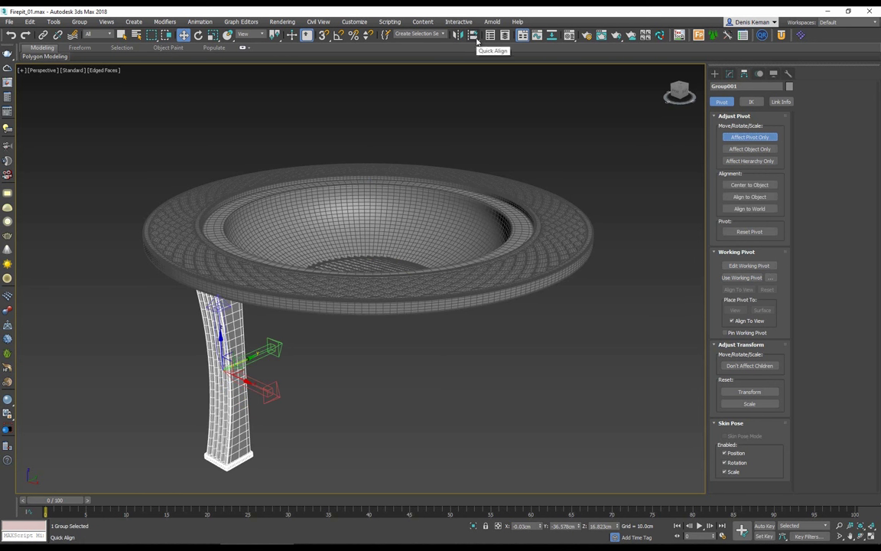
left_click(474, 37)
left_click(396, 232)
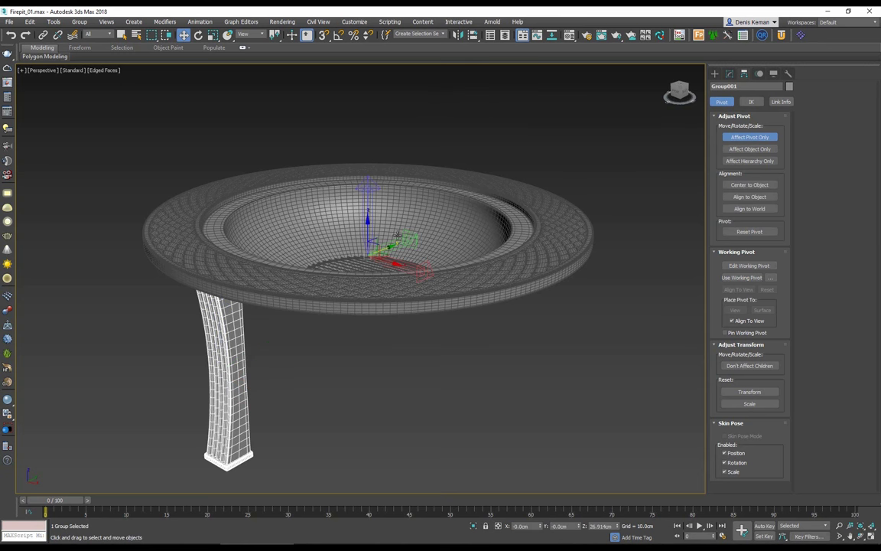
Align the leg group's pivot to the bowl's pivot point in X, Y and Z, and finish editing the pivot
middle_click_drag(400, 228, 368, 213, "alt")
right_click(434, 230)
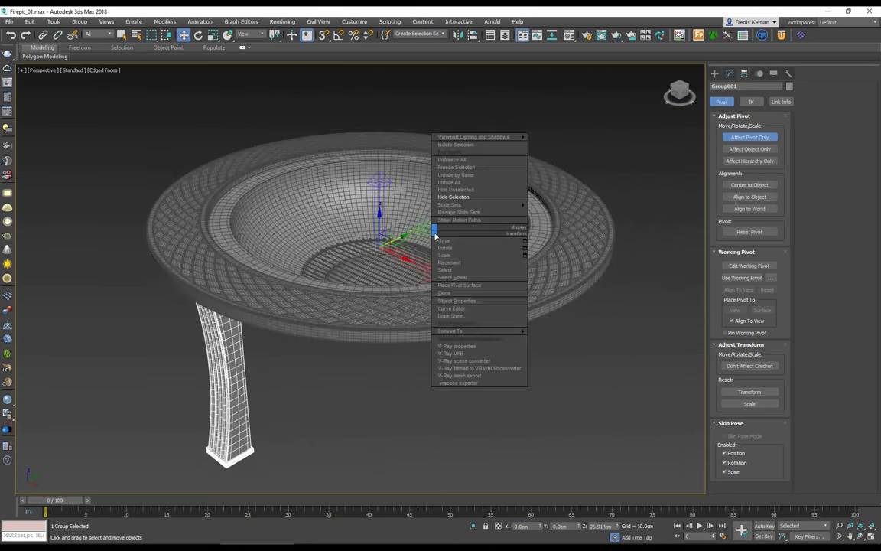
left_click(434, 231)
key("alt+a")
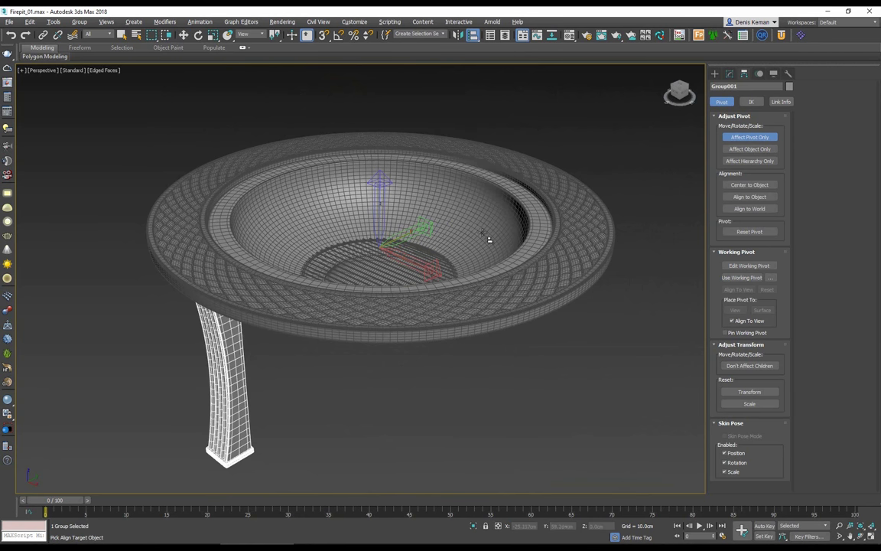
left_click(478, 233)
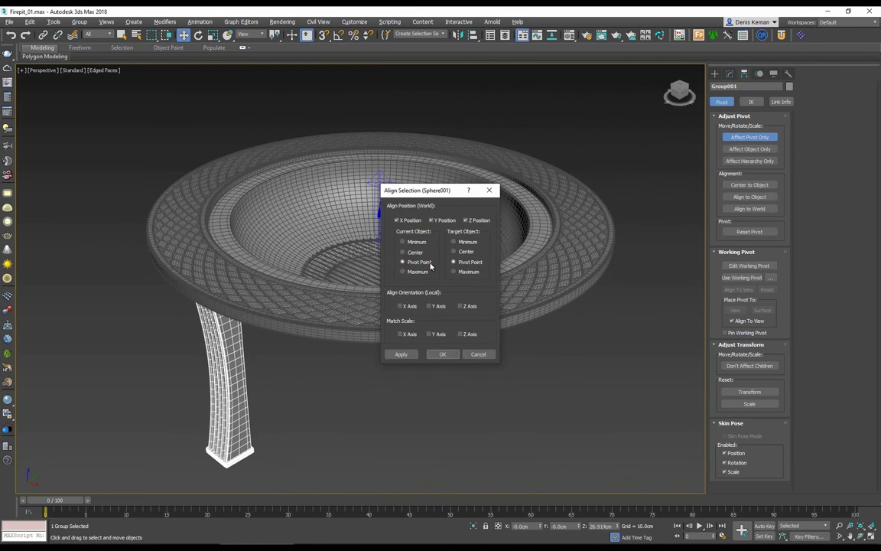
left_click(443, 354)
key("Insert")
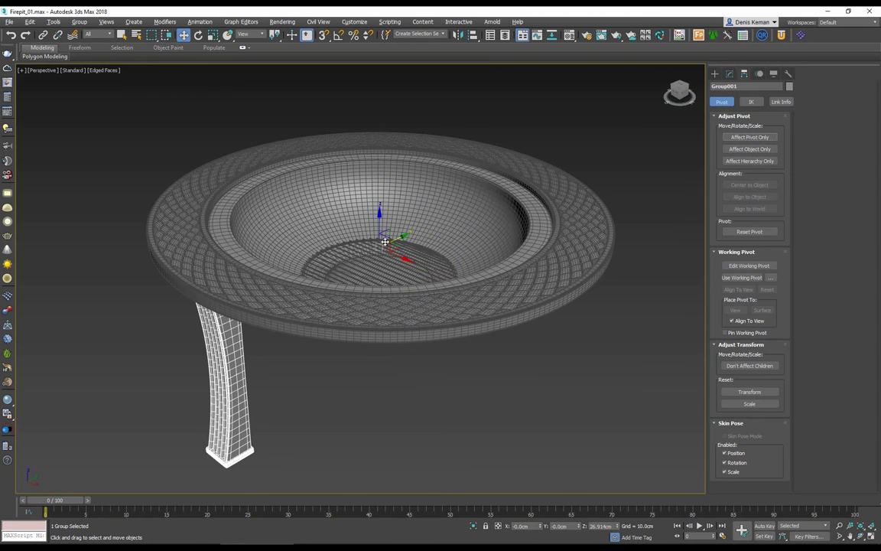
Rotate-copy the leg group around the bowl's center in 90-degree steps to make four evenly spaced legs
key("e")
left_click(367, 449)
left_click(237, 380)
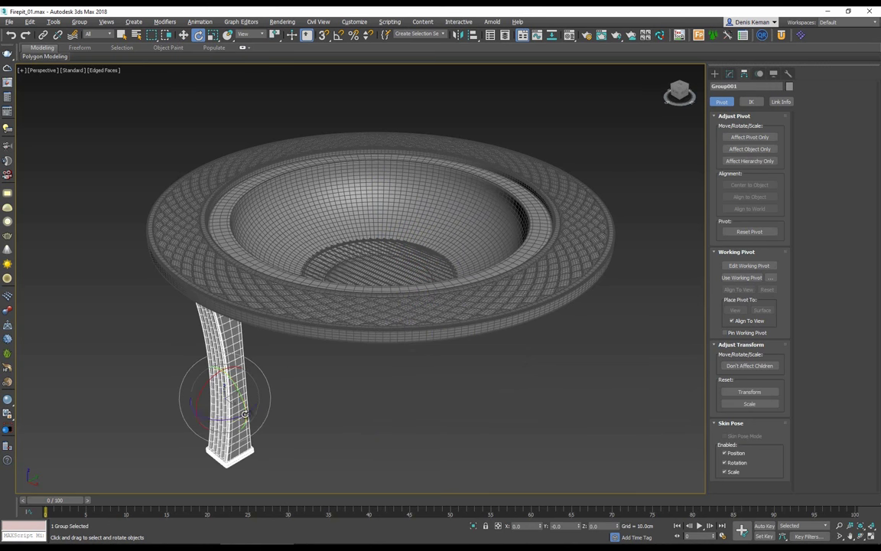
left_click(750, 137)
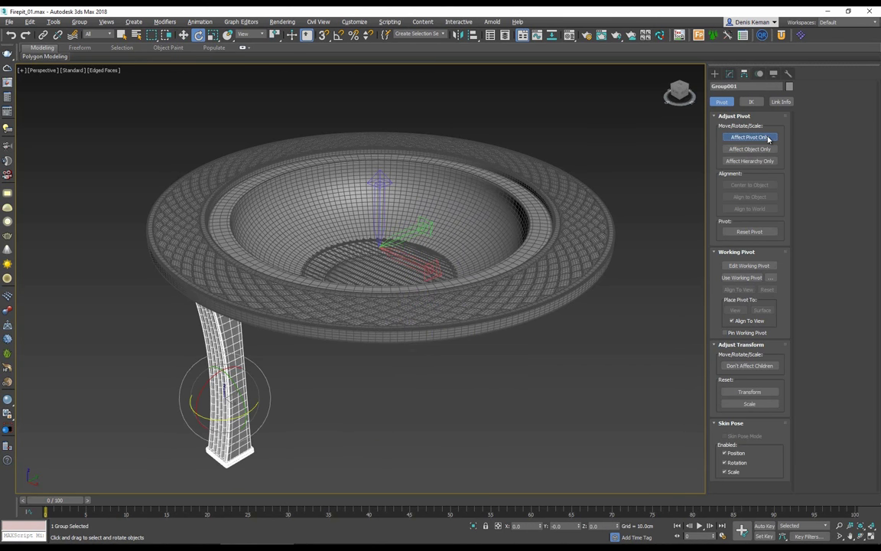
key("w")
left_click(754, 138)
key("e")
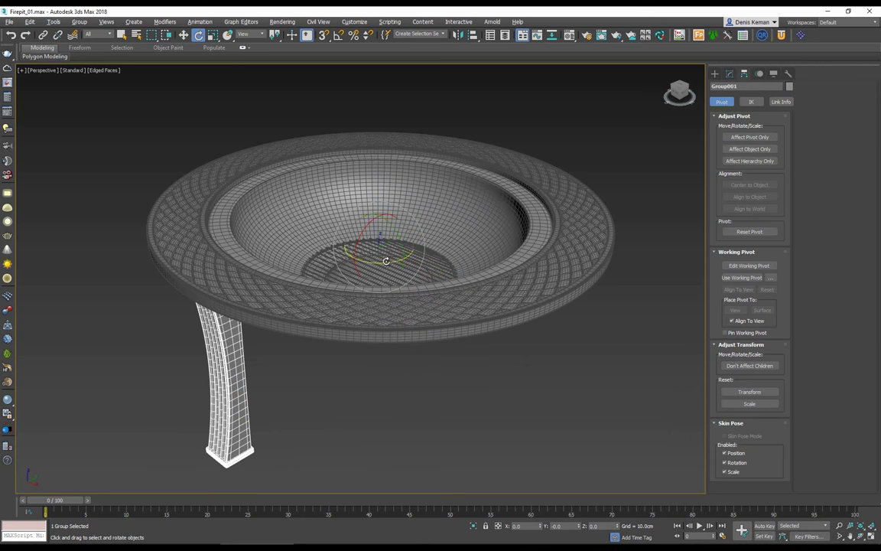
left_click_drag(384, 261, 426, 263, "shift")
left_click(476, 317)
mouse_move(398, 265)
left_mouse_down("shift")
mouse_move(414, 258)
mouse_move(422, 267)
left_mouse_up("shift")
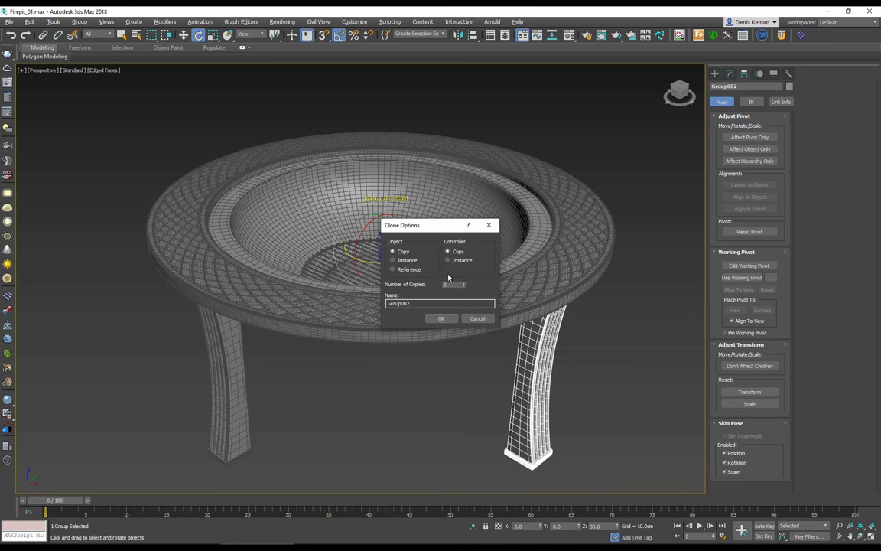
left_click(442, 318)
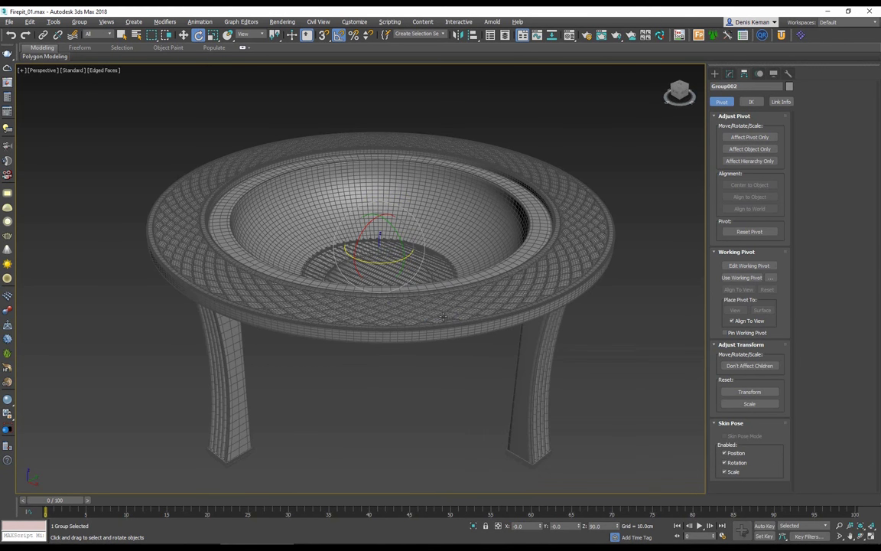
Examine the four legs in plain shading and compare them with the fire pit reference photos
left_click(429, 400)
key("F4")
mouse_move(428, 400)
middle_mouse_down("alt")
mouse_move(455, 251)
mouse_move(366, 252)
mouse_move(399, 277)
mouse_move(407, 299)
mouse_move(363, 237)
mouse_move(368, 254)
mouse_move(410, 259)
middle_mouse_up("alt")
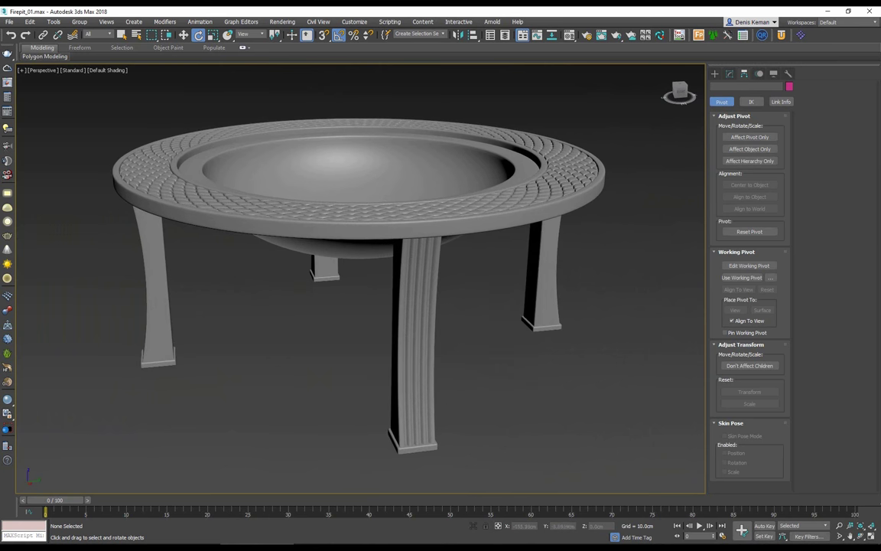
right_click_drag(0, 65, 414, 52)
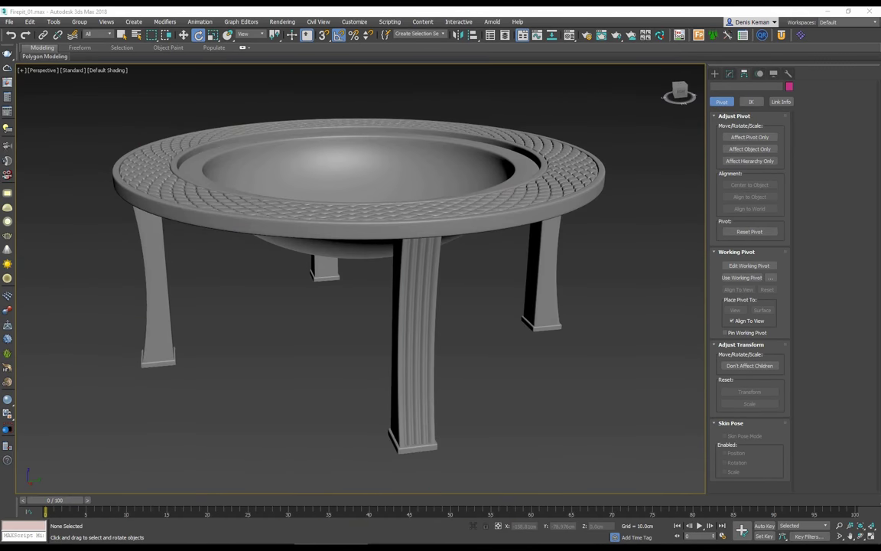
Unhide the cylinder around the legs, show edged faces and make the cylinder see-through
right_click(284, 349)
left_click(336, 337)
left_click(318, 336)
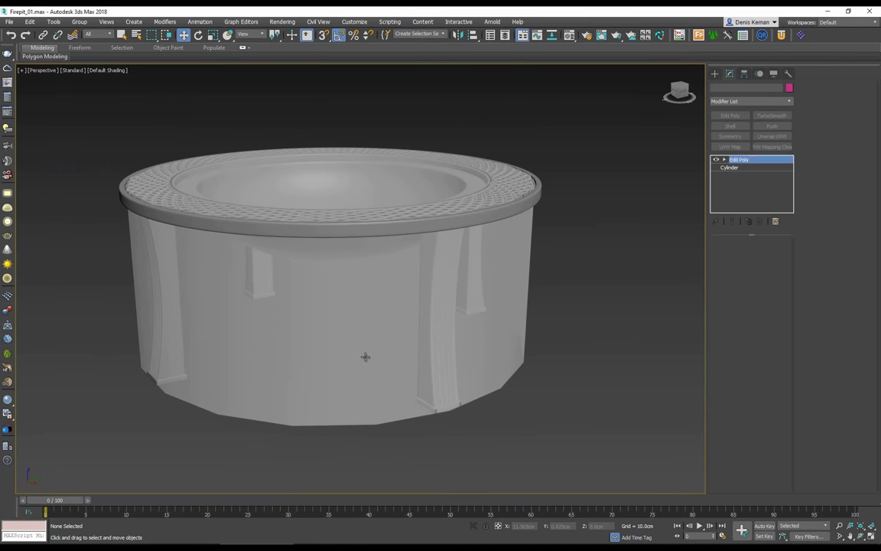
left_click(366, 357)
key("F4")
key("alt+x")
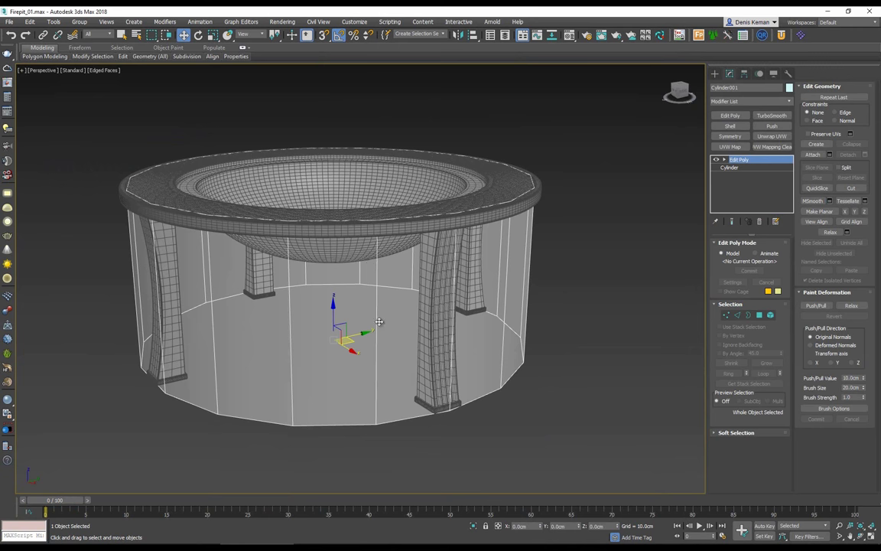
scroll(343, 307, "up", 5)
scroll(353, 294, "down", 5)
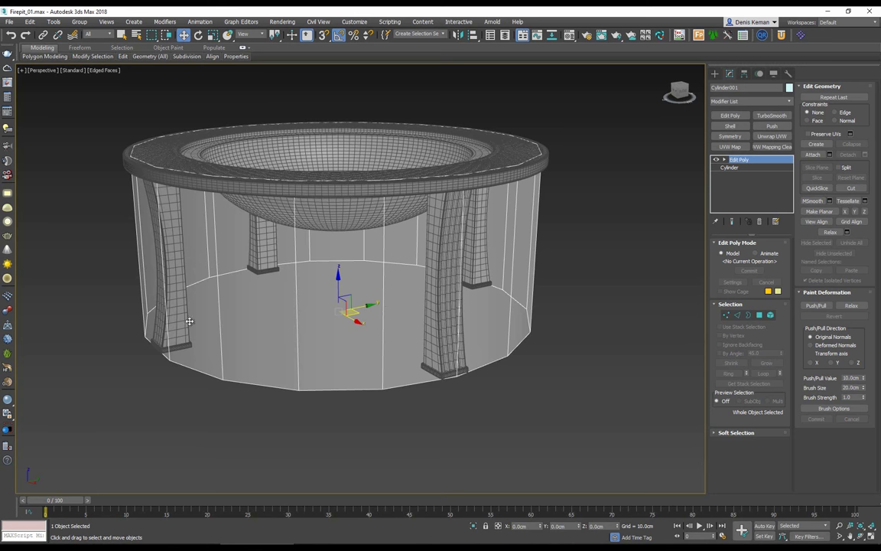
Compare the cylinder with the curved side panels in the reference photos and hide it again
right_click_drag(0, 306, 664, 291)
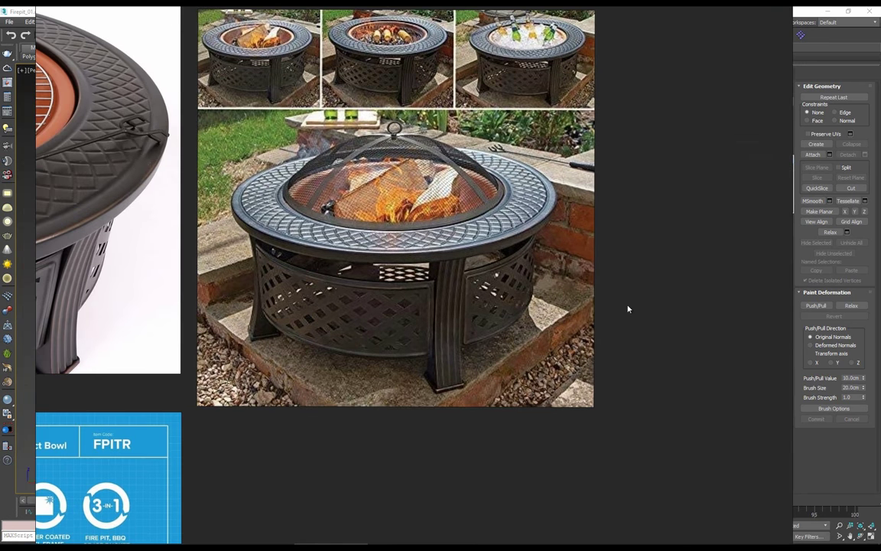
scroll(353, 313, "up", 5)
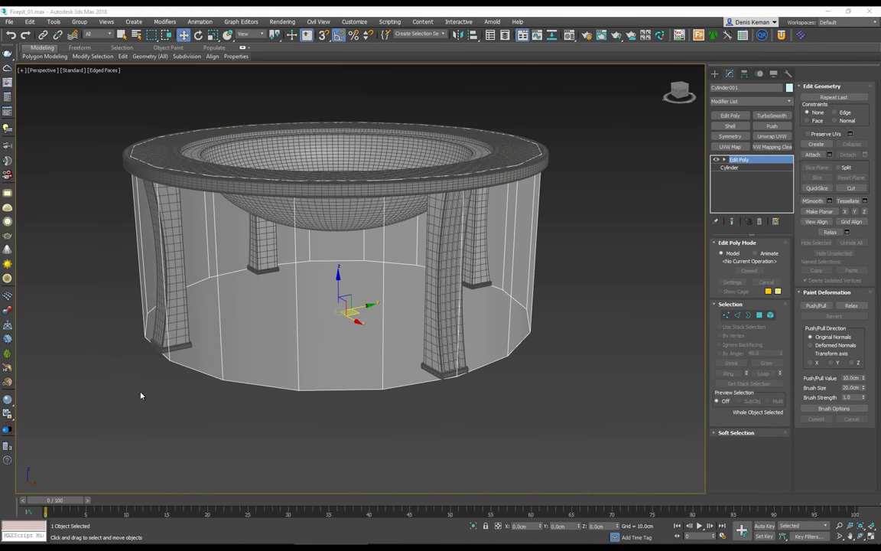
middle_click_drag(322, 378, 346, 360, "alt")
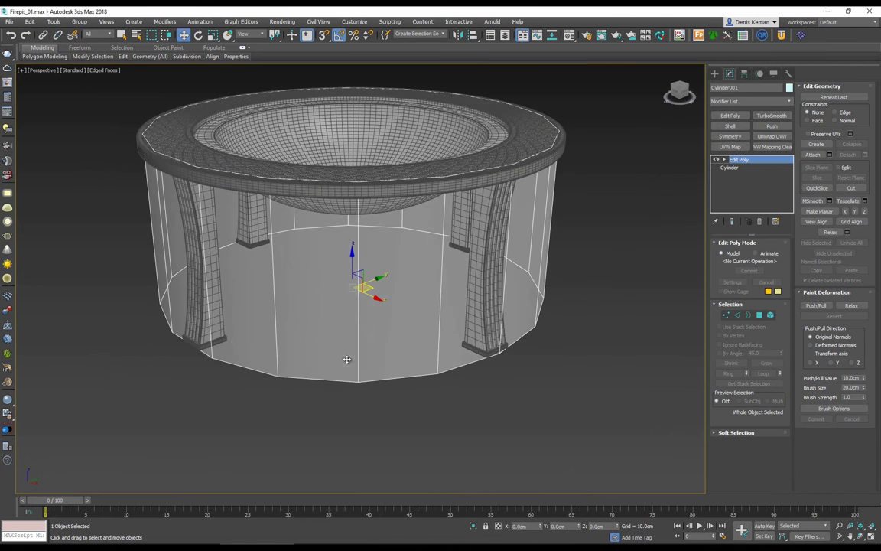
right_click(370, 344)
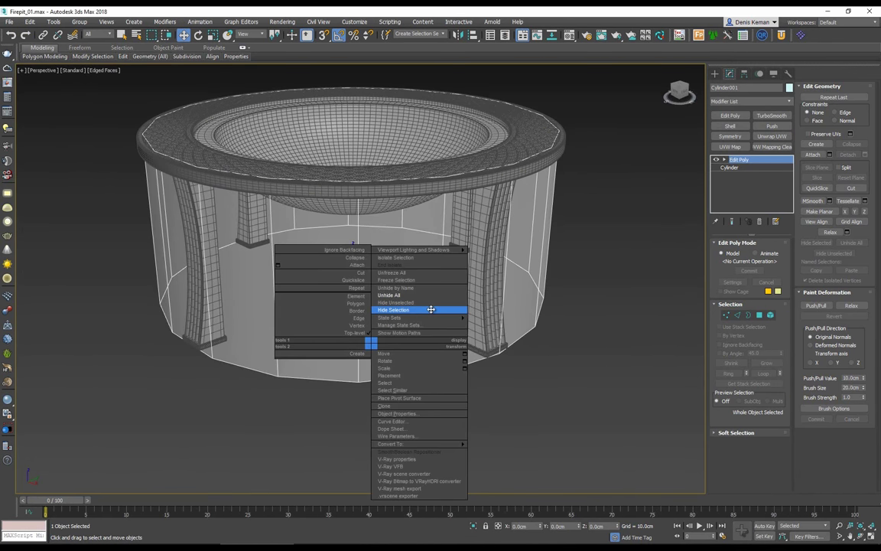
left_click(431, 309)
Create a plane beside the fire pit in the top view, with length 20 cm and width 50 cm
scroll(430, 311, "down", 5)
middle_click_drag(429, 310, 391, 312, "alt")
key("F4")
key("alt+w")
middle_click(245, 205)
key("alt+w")
middle_click_drag(339, 213, 245, 228)
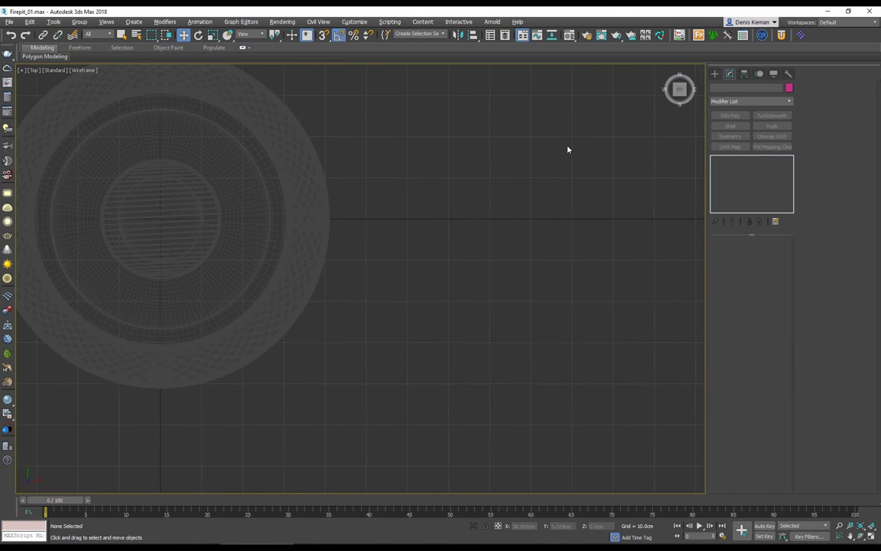
left_click(714, 73)
left_click(767, 168)
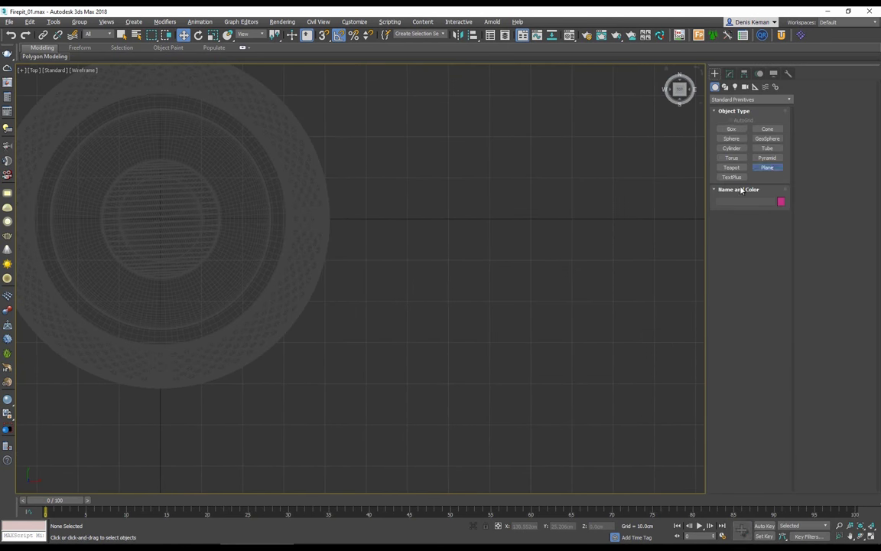
left_click_drag(358, 261, 611, 391)
left_click(779, 264)
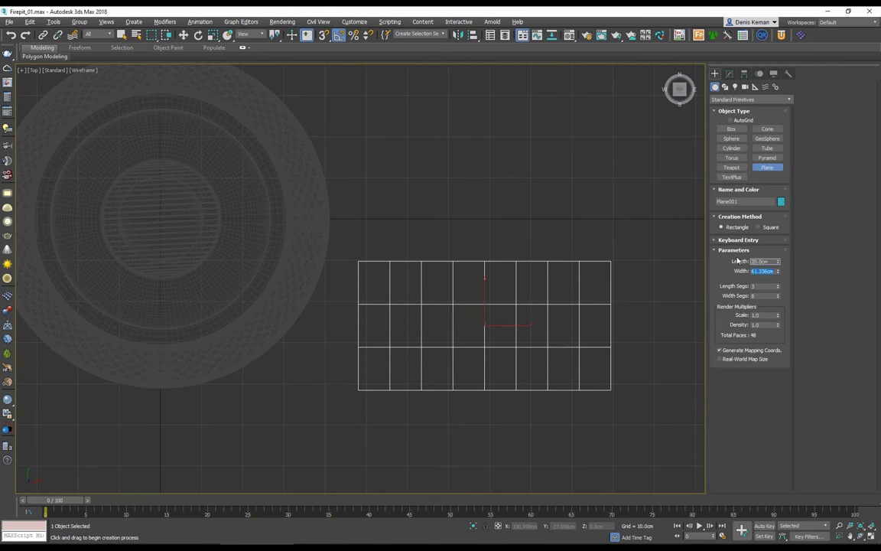
type("50")
key("Return")
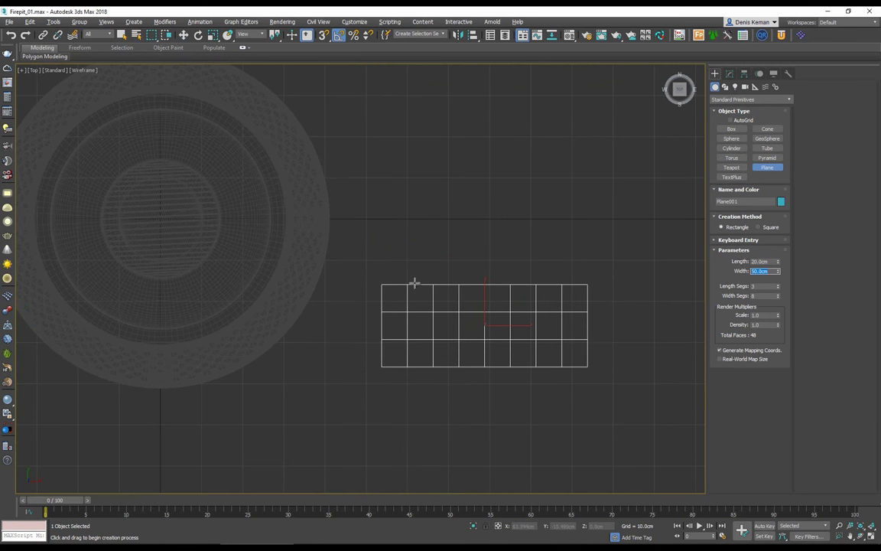
Show the new plane and the fire pit with edged faces in the full-size perspective view
middle_click_drag(416, 285, 443, 306)
key("alt+w")
middle_click_drag(505, 346, 476, 329)
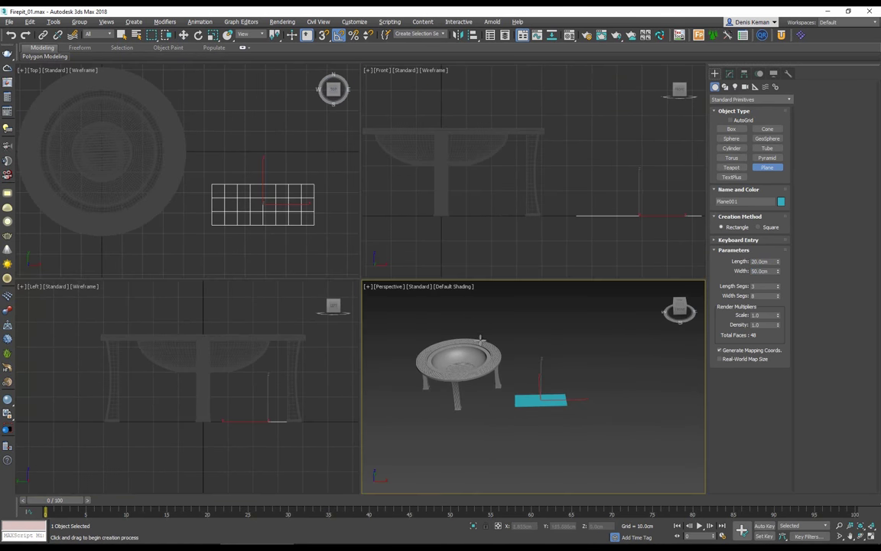
key("alt+w")
scroll(365, 281, "up", 3)
key("F4")
middle_click_drag(364, 291, 414, 333)
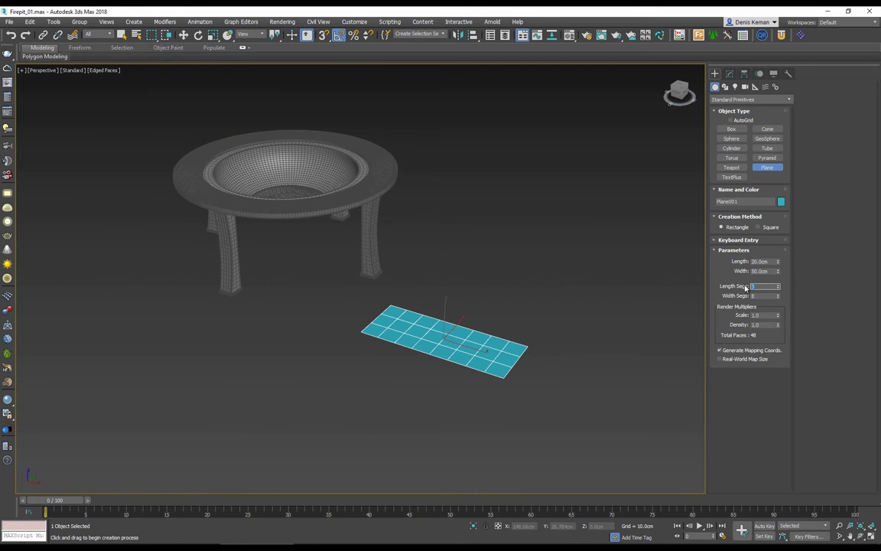
Examine the diamond lattice of the side panels in the reference photo to judge the plane's segment division
left_click(761, 295)
right_click_drag(0, 367, 752, 389)
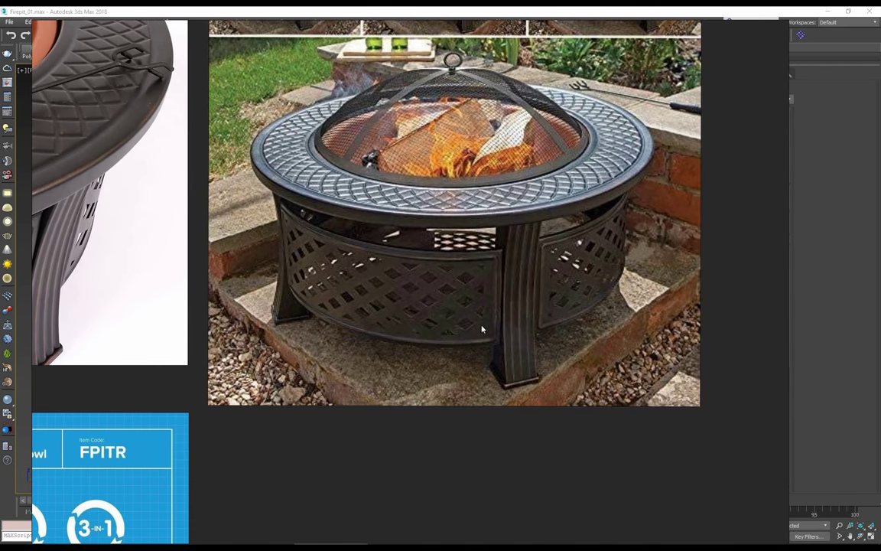
scroll(464, 330, "up", 3)
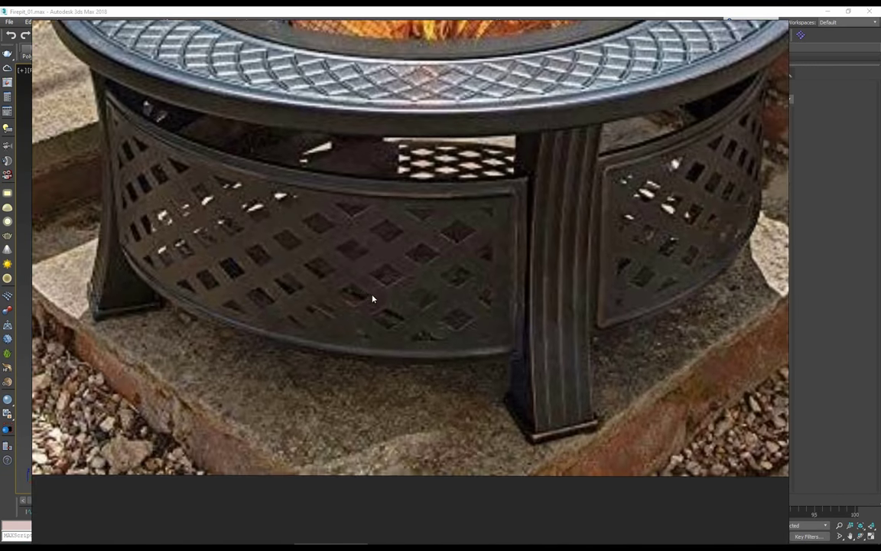
right_click_drag(373, 299, 422, 313)
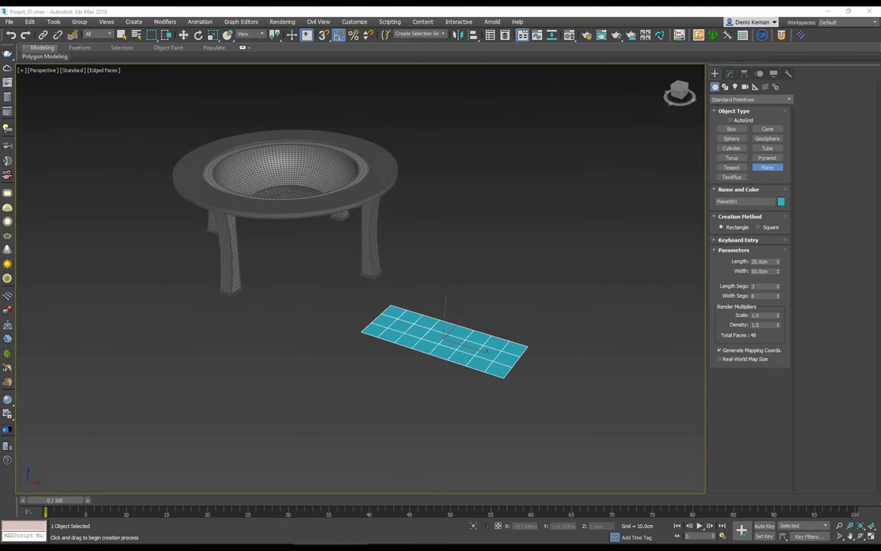
Add an Edit Poly modifier to the plane at edge level and reveal the full set of polygon modeling tools
scroll(400, 307, "up", 6)
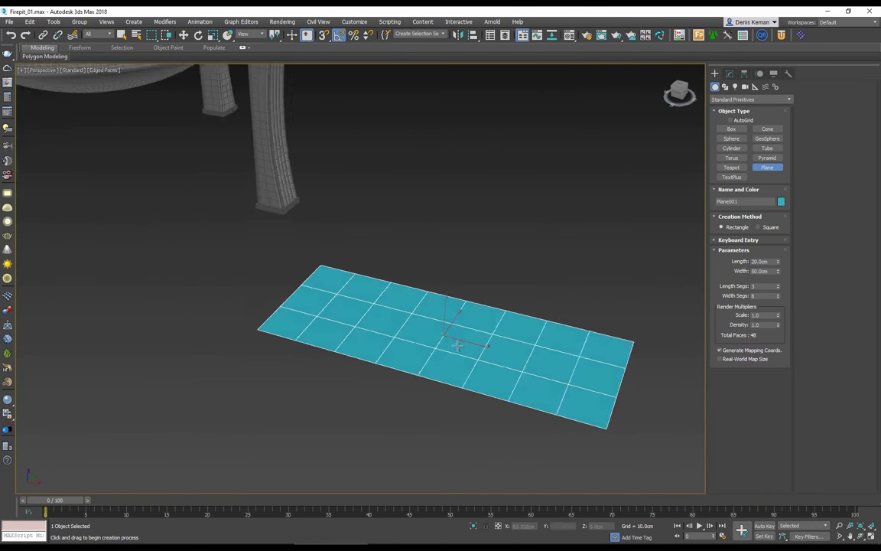
middle_click_drag(478, 360, 476, 358, "alt")
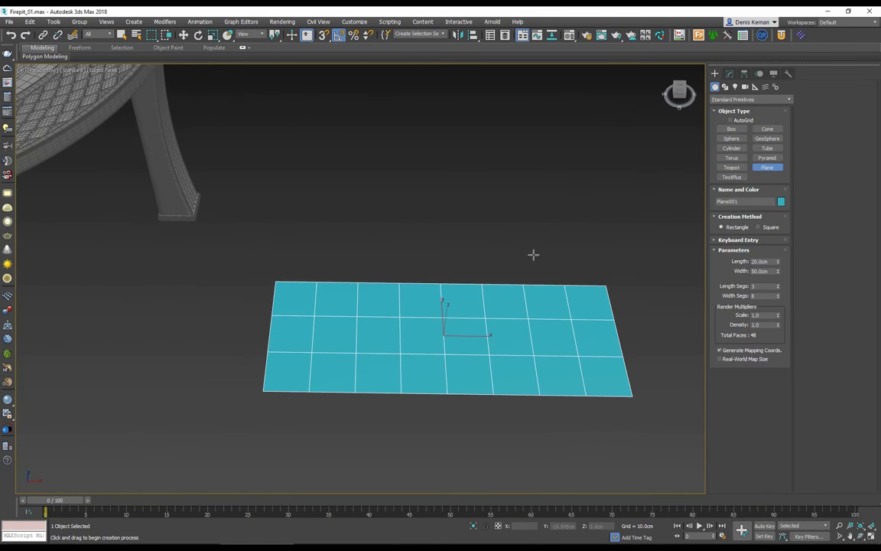
key("w")
left_click(729, 73)
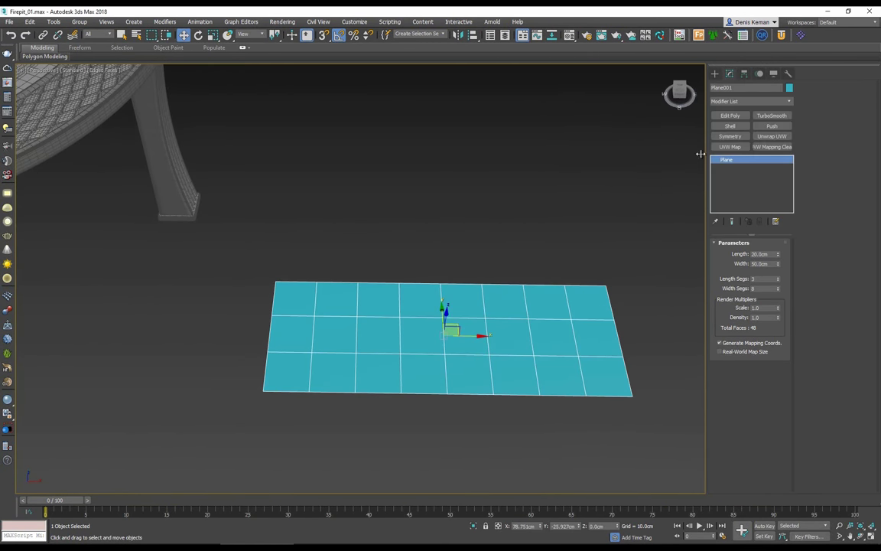
left_click(731, 115)
key("2")
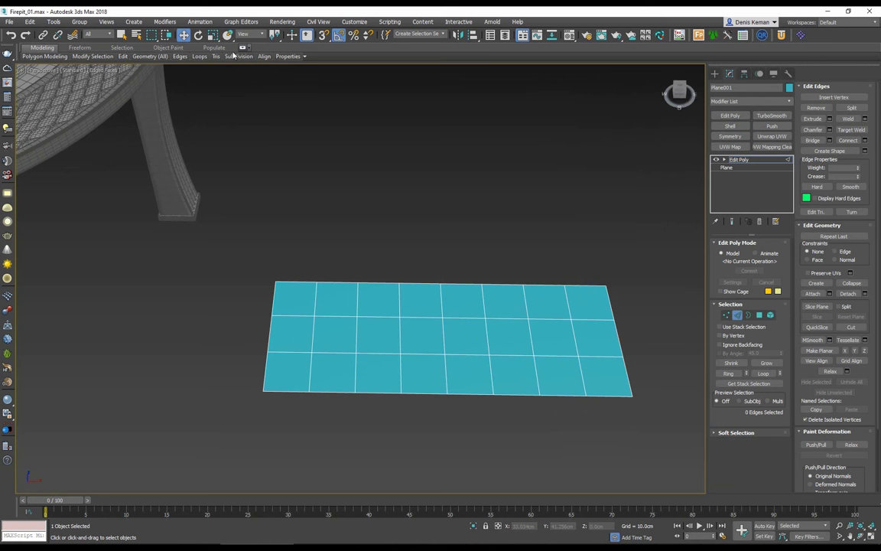
left_click(243, 49)
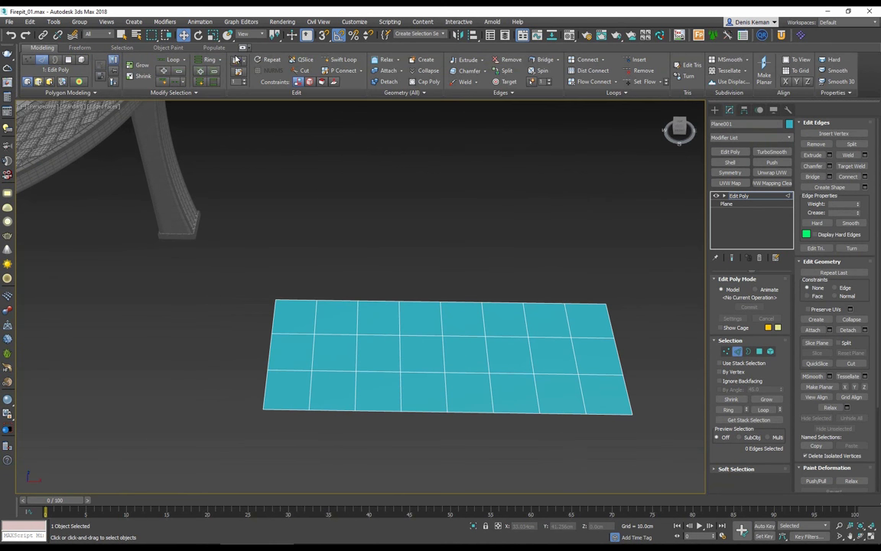
Generate a diagonal diamond topology pattern across all edges of the plane with the Generate Topology tool
left_click(81, 93)
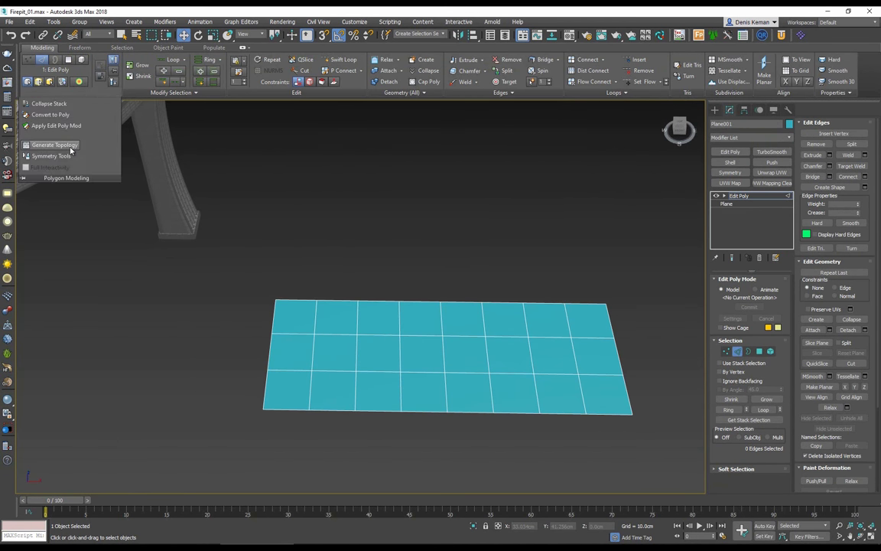
left_click(69, 145)
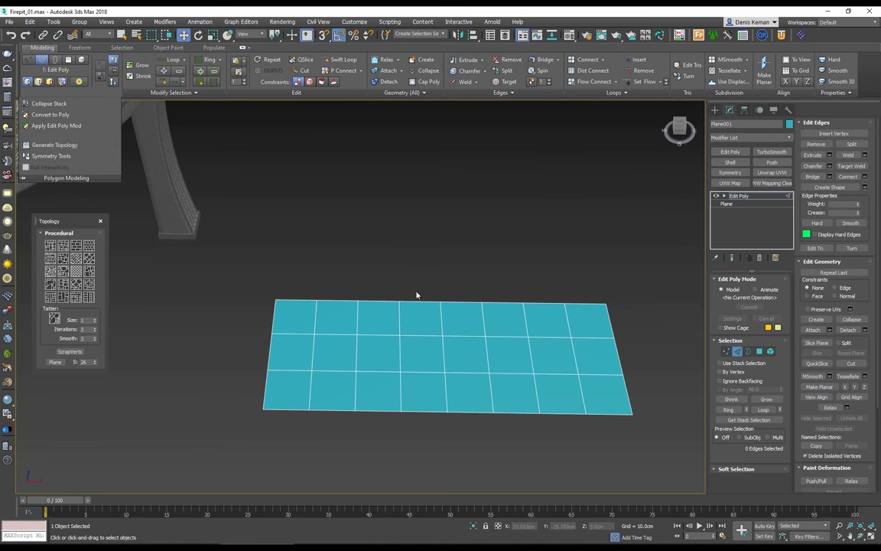
middle_click_drag(380, 321, 373, 318)
key("2")
key("2")
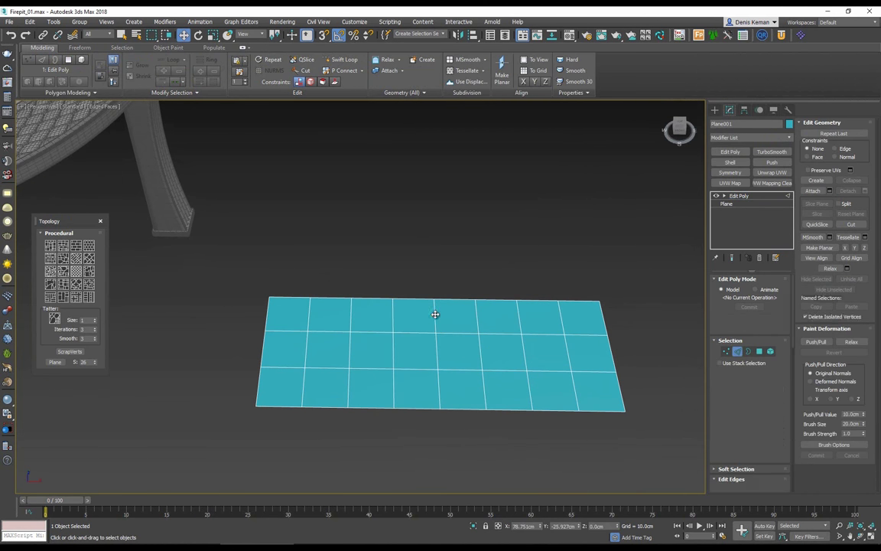
key("2")
key("ctrl+a")
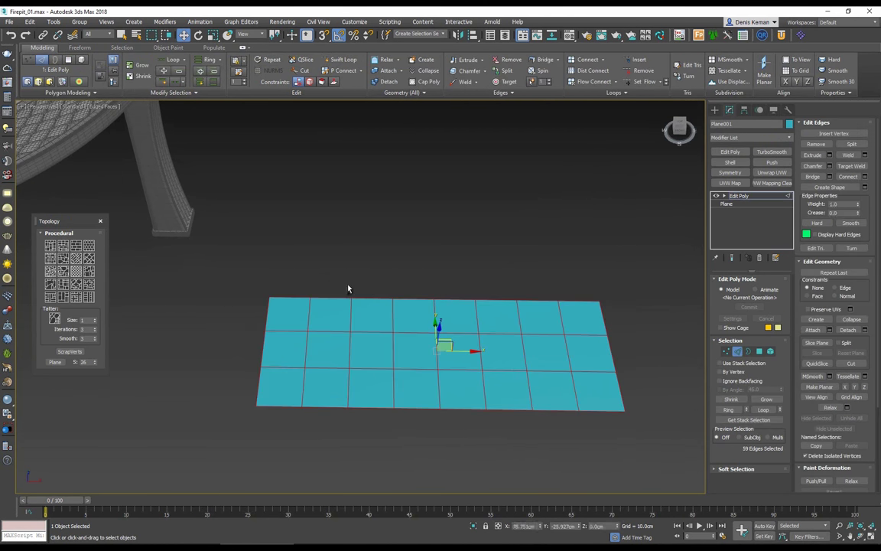
left_click(74, 272)
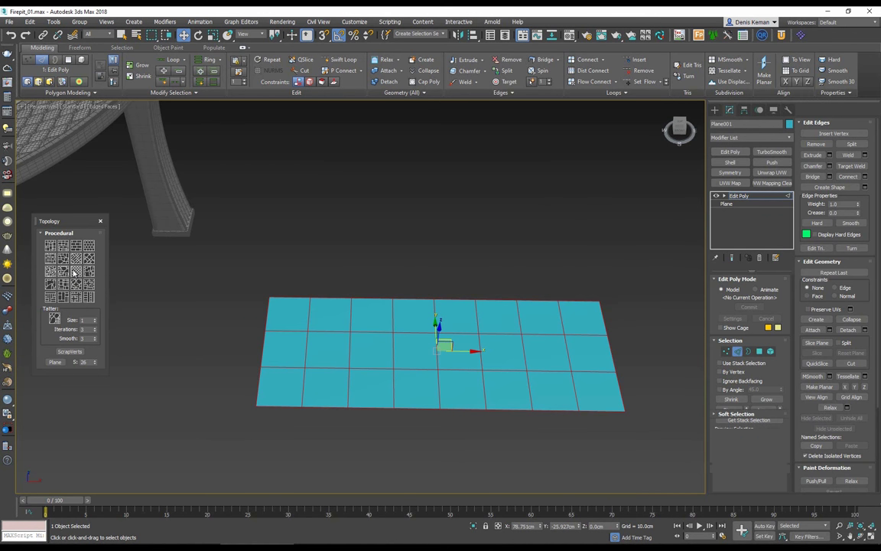
middle_click_drag(359, 306, 460, 283)
scroll(348, 306, "up", 3)
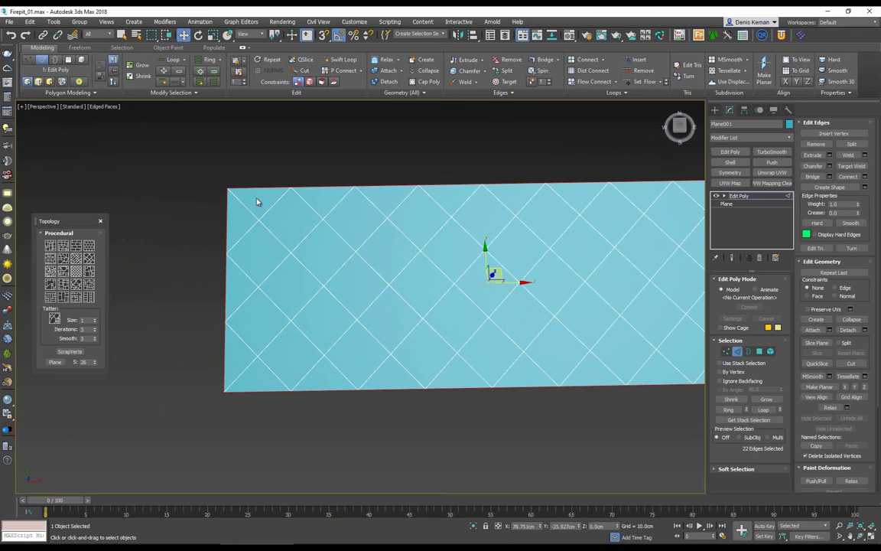
middle_click_drag(323, 235, 289, 241)
scroll(289, 241, "down", 3)
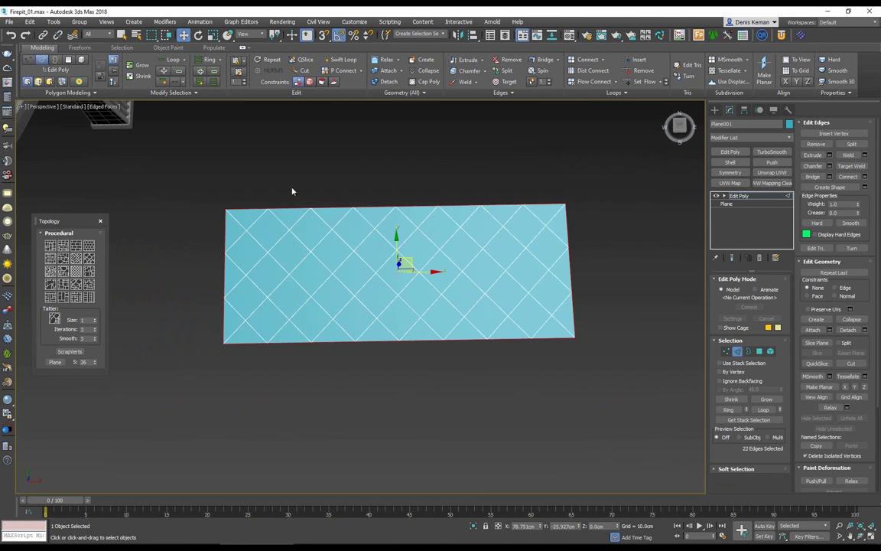
middle_click_drag(325, 186, 352, 198, "alt")
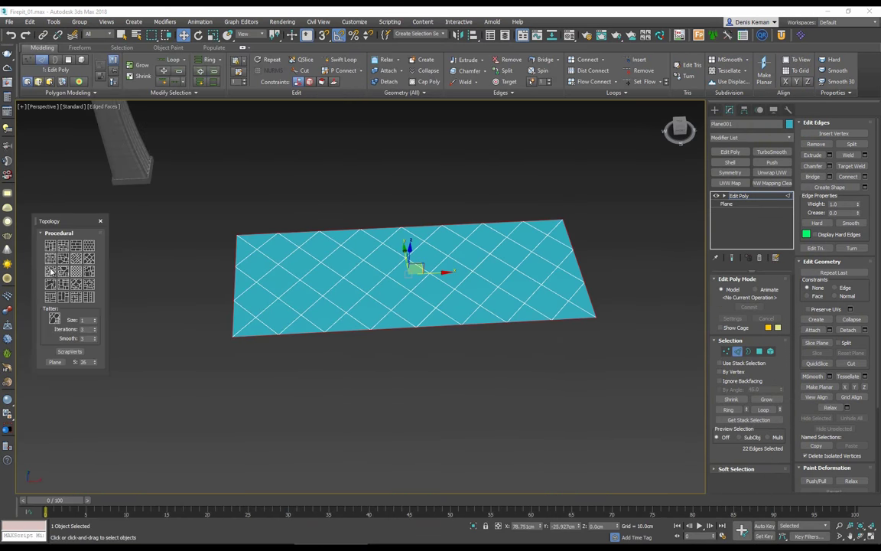
Scale the plane's outer border edges outward as a copy to form a narrow frame around the diamond pattern
scroll(415, 304, "up", 3)
scroll(411, 299, "down", 3)
middle_click_drag(411, 284, 405, 281, "alt")
key("r")
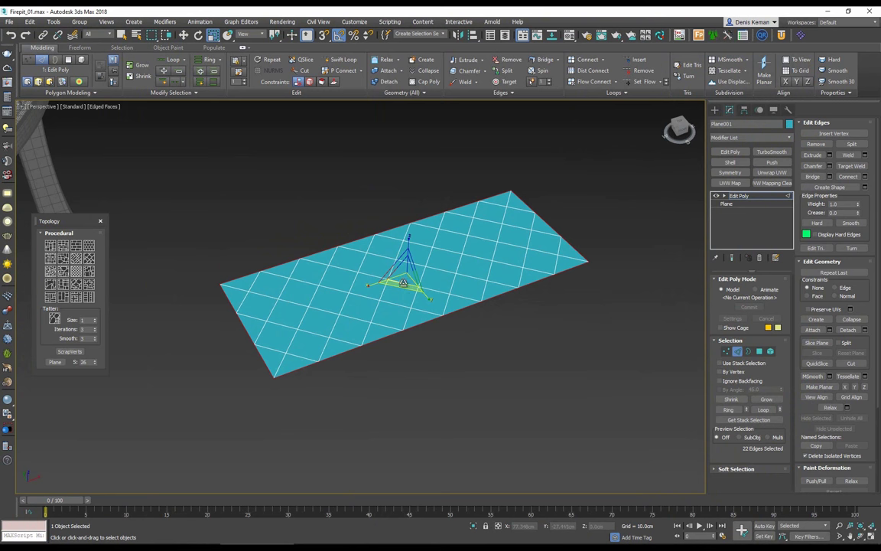
left_click_drag(403, 283, 419, 301)
middle_click_drag(419, 301, 373, 301, "alt")
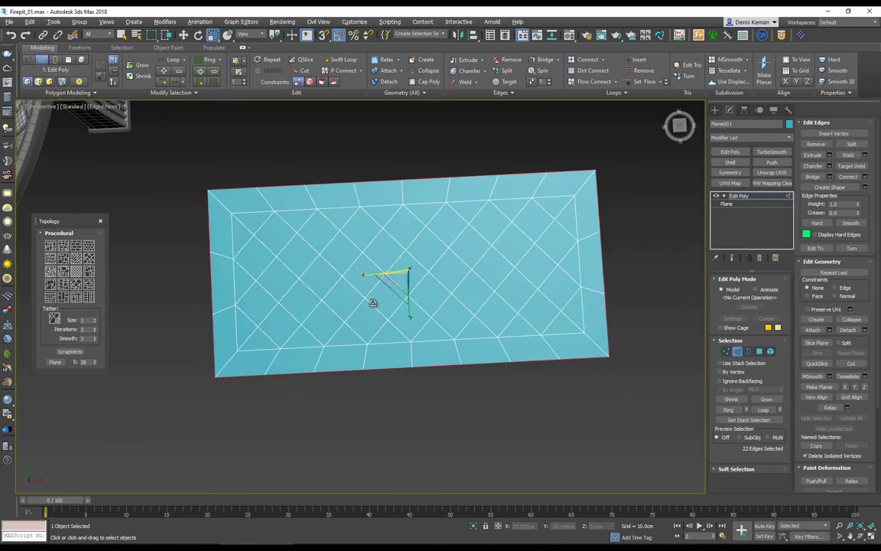
left_click_drag(374, 277, 410, 307)
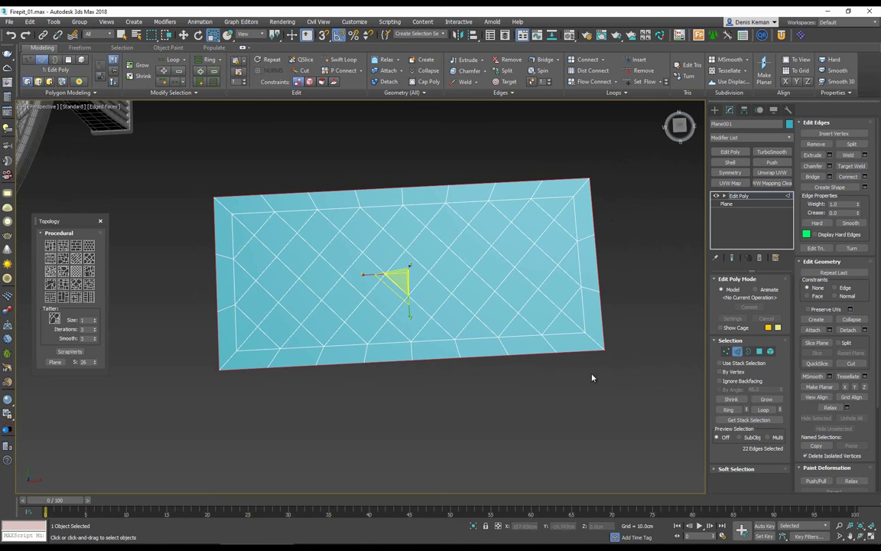
Connect the ring of short edges across the frame with 1 segment, adding a loop along its middle
key("2")
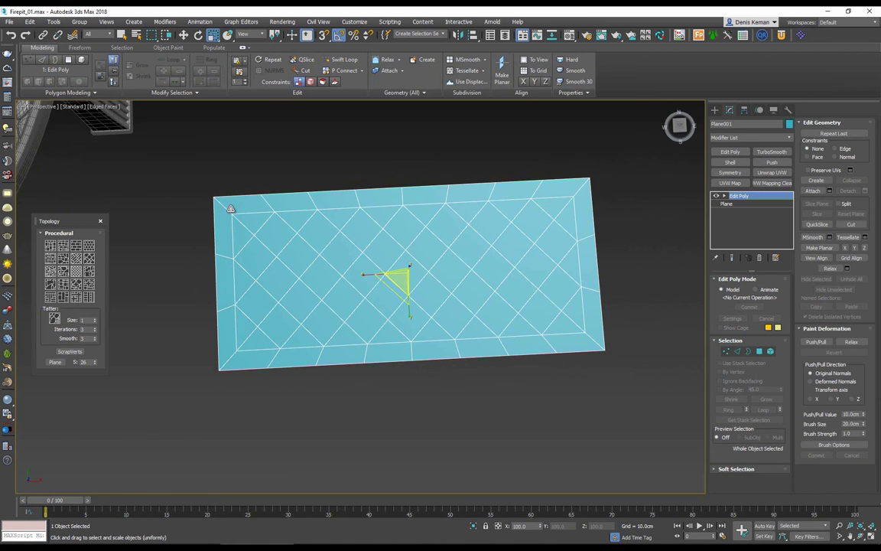
key("2")
left_click(227, 210)
key("alt+r")
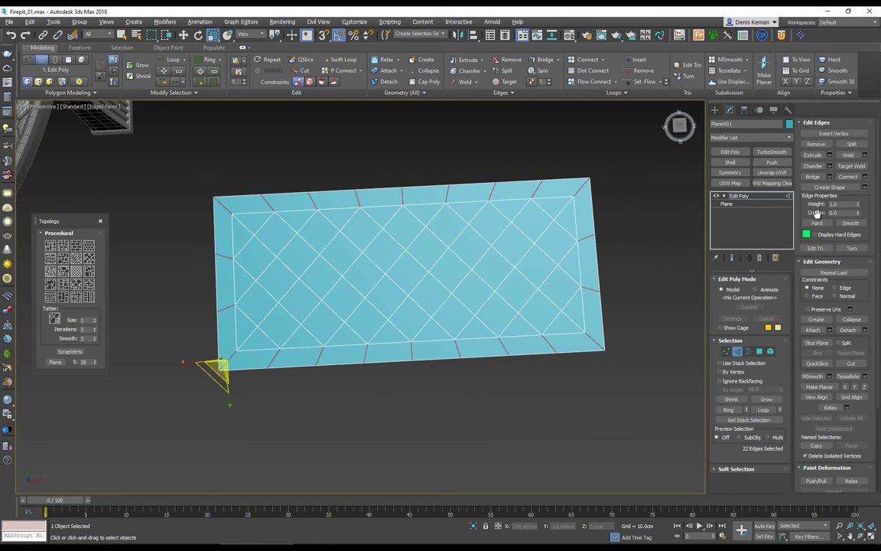
left_click(866, 177)
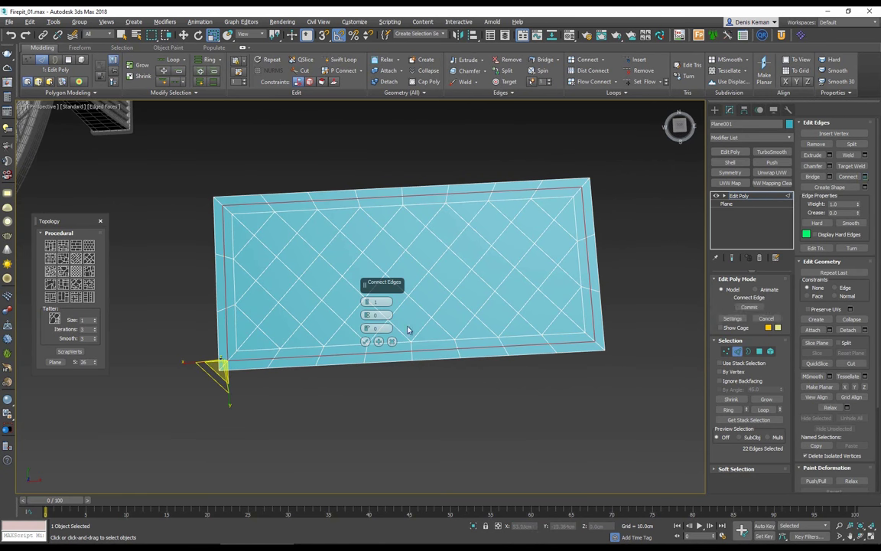
left_click(365, 341)
Extrude the frame's middle edge loop to a height and width of about 0.33 cm each
scroll(232, 270, "up", 5)
middle_click_drag(257, 232, 407, 291, "alt")
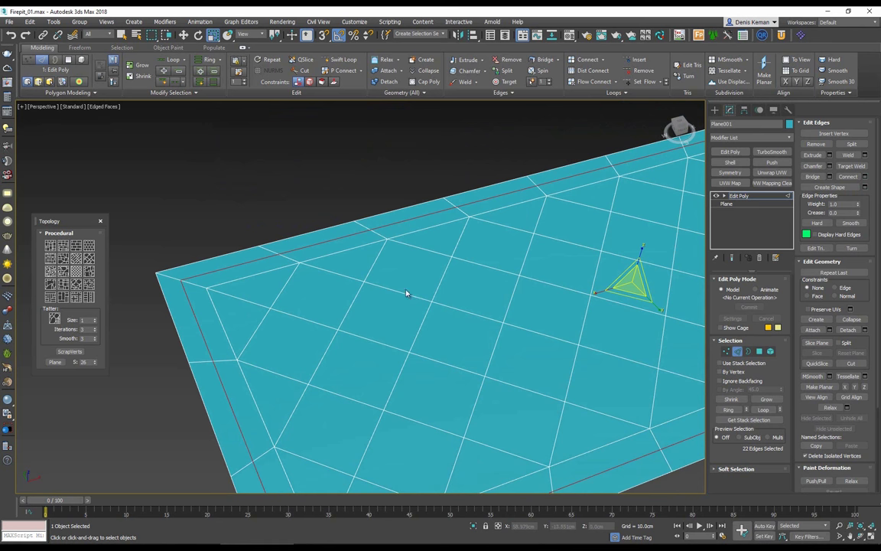
left_click(830, 156)
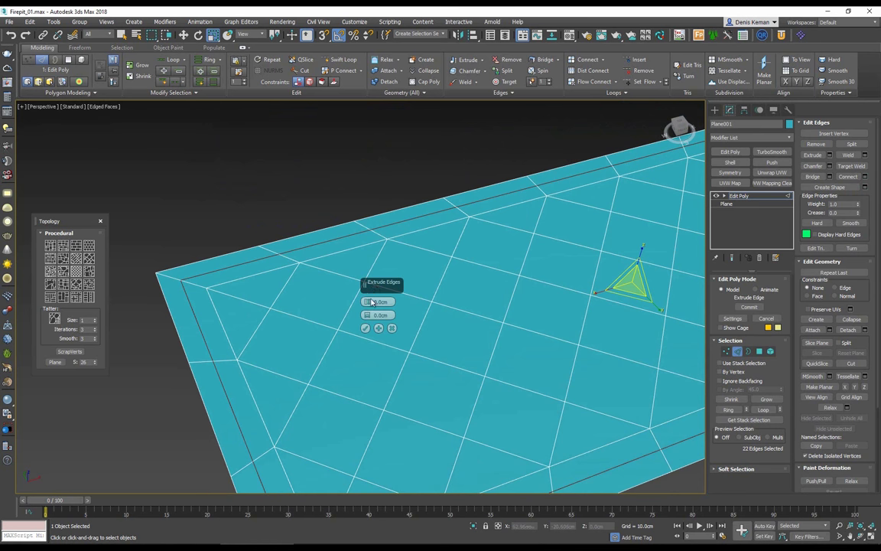
left_click_drag(372, 301, 368, 312)
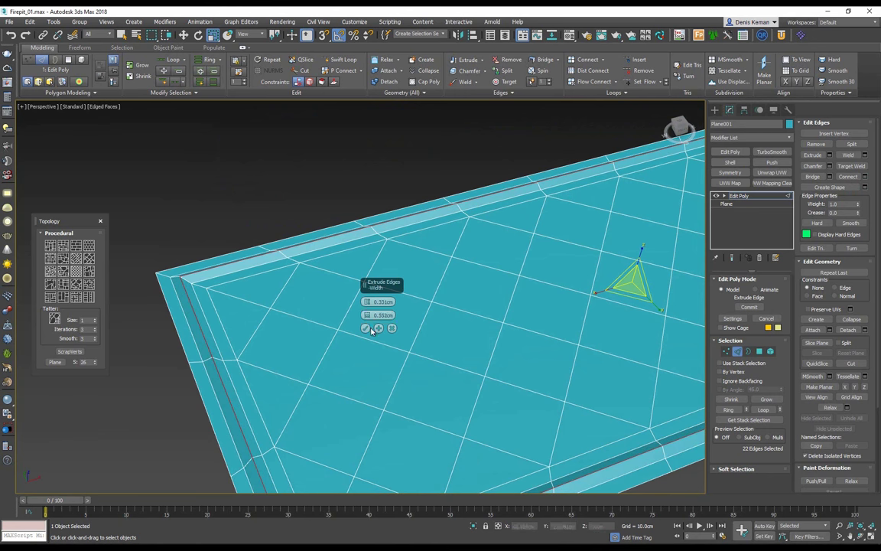
left_click(365, 327)
middle_click_drag(354, 299, 282, 255)
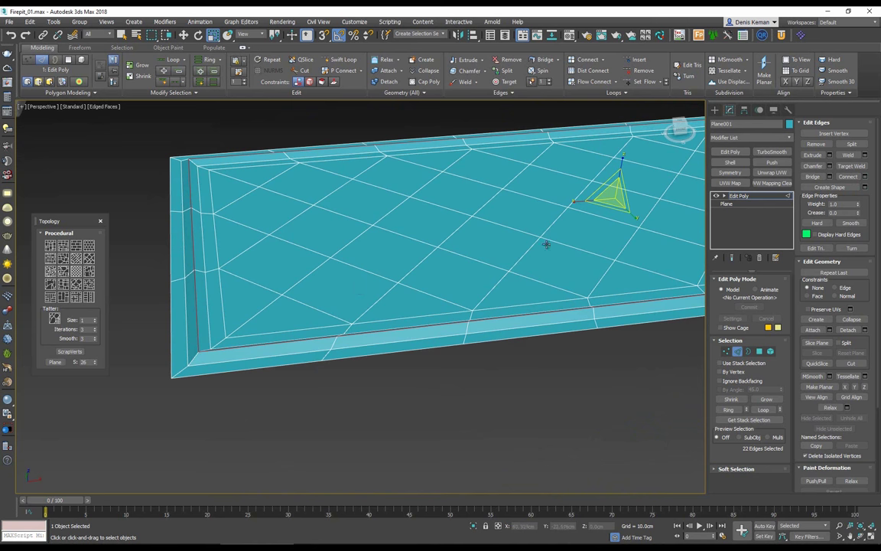
Select all diamond and triangle polygons inside the frame and inset them By Polygon by 0.5 cm
middle_click_drag(311, 240, 299, 254, "alt")
key("3")
middle_click_drag(419, 249, 457, 256, "alt")
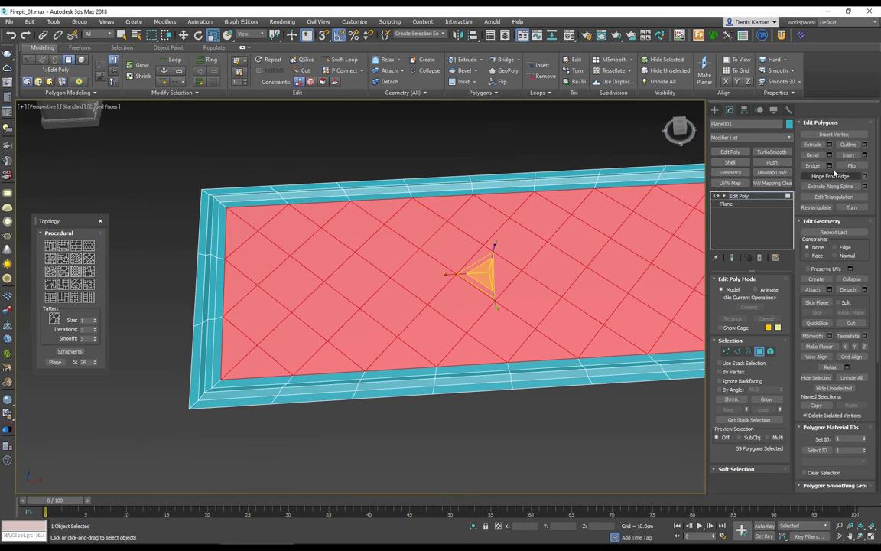
left_click(865, 155)
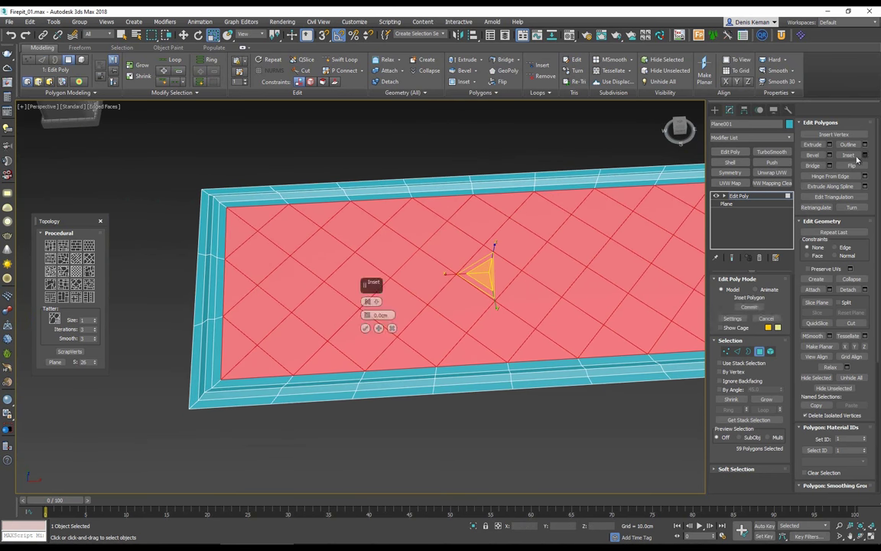
left_click_drag(368, 315, 367, 313)
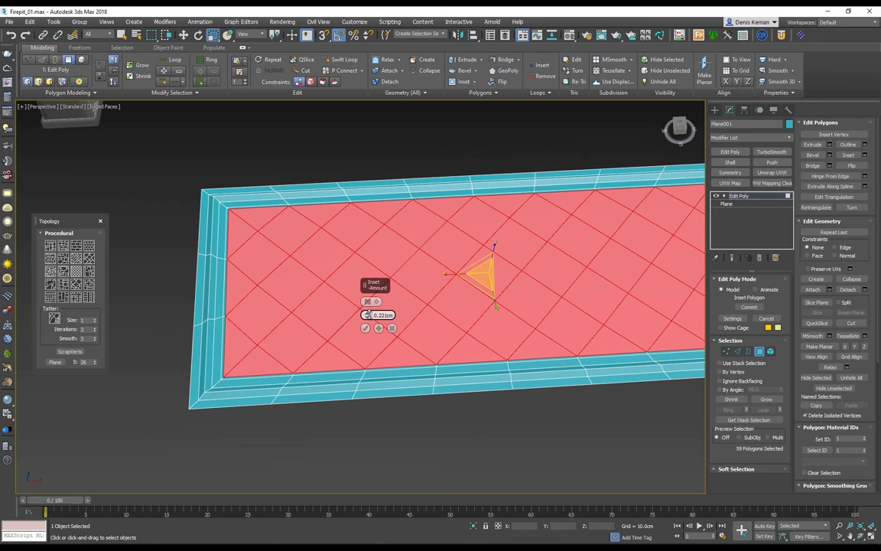
left_click(375, 303)
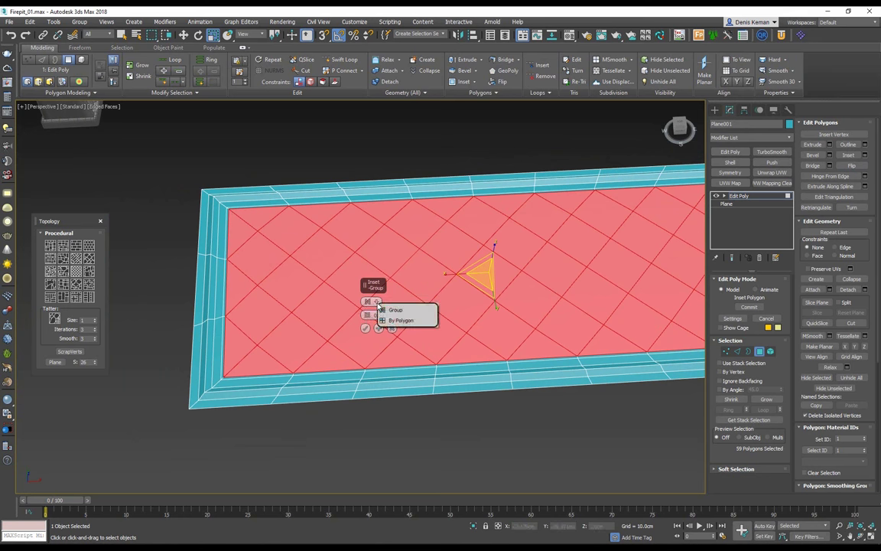
left_click(395, 321)
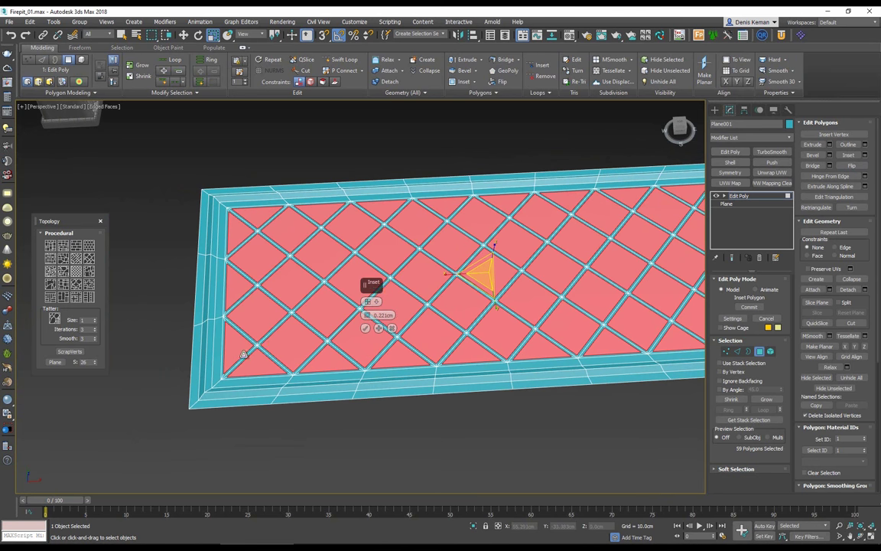
scroll(242, 357, "up", 8)
mouse_move(367, 315)
left_mouse_down()
mouse_move(366, 297)
mouse_move(368, 324)
left_mouse_up()
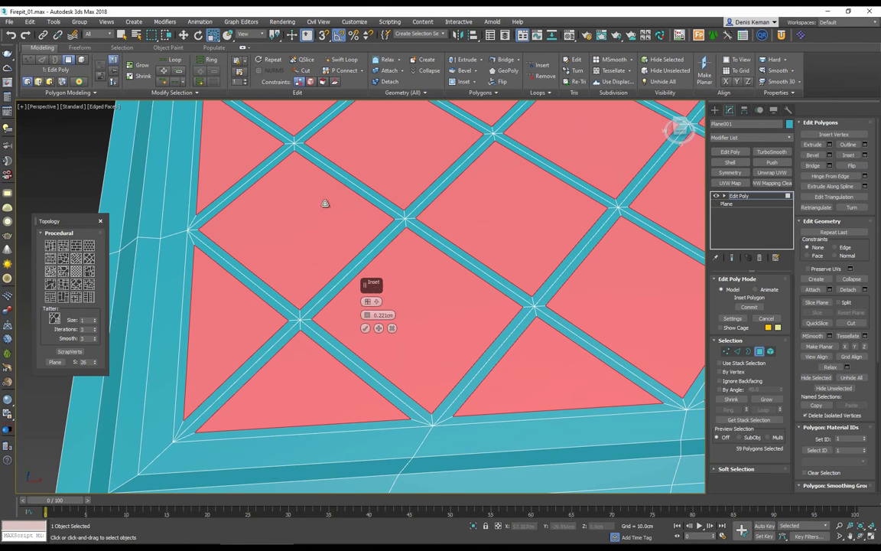
scroll(319, 278, "down", 5)
left_click_drag(366, 316, 366, 310)
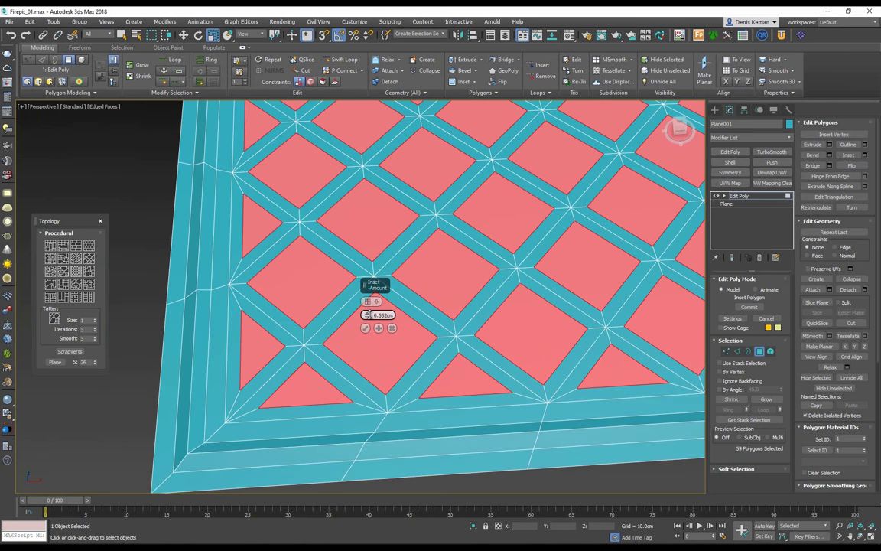
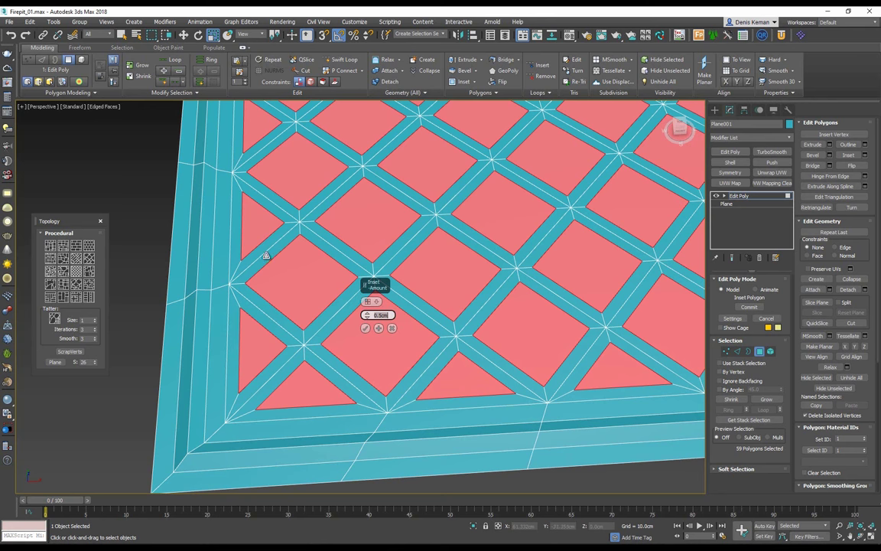
left_click(365, 328)
Delete the inset polygons to open the lattice, and check the panel without edged faces
scroll(443, 252, "down", 5)
scroll(373, 303, "down", 4)
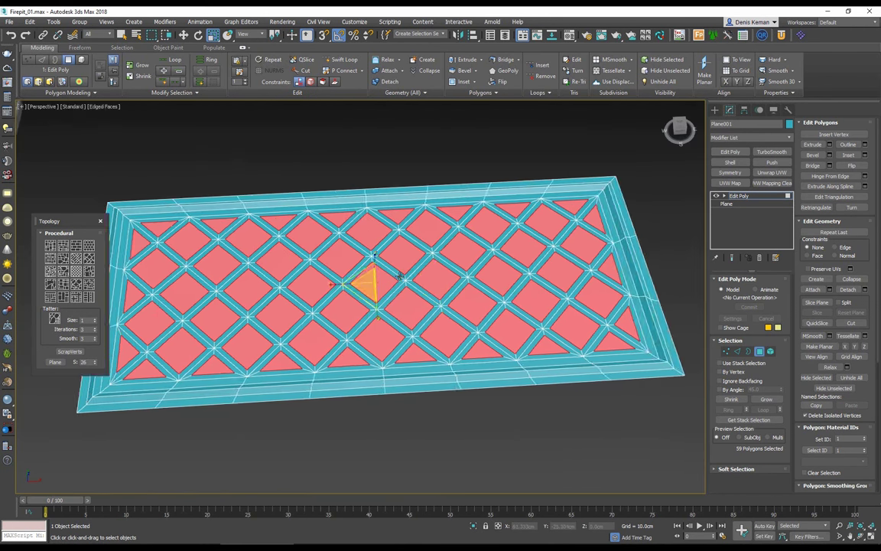
key("Delete")
key("F4")
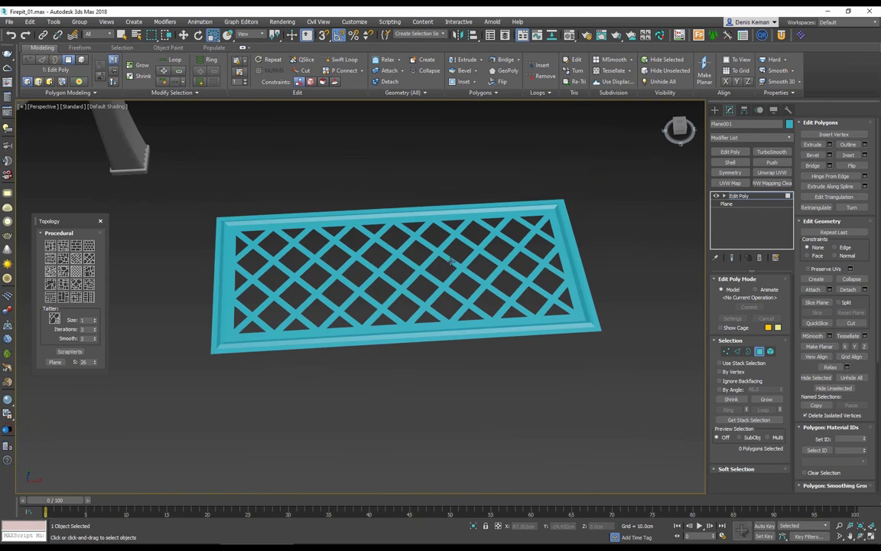
mouse_move(440, 269)
middle_mouse_down("alt")
mouse_move(417, 309)
mouse_move(417, 294)
middle_mouse_up("alt")
key("F4")
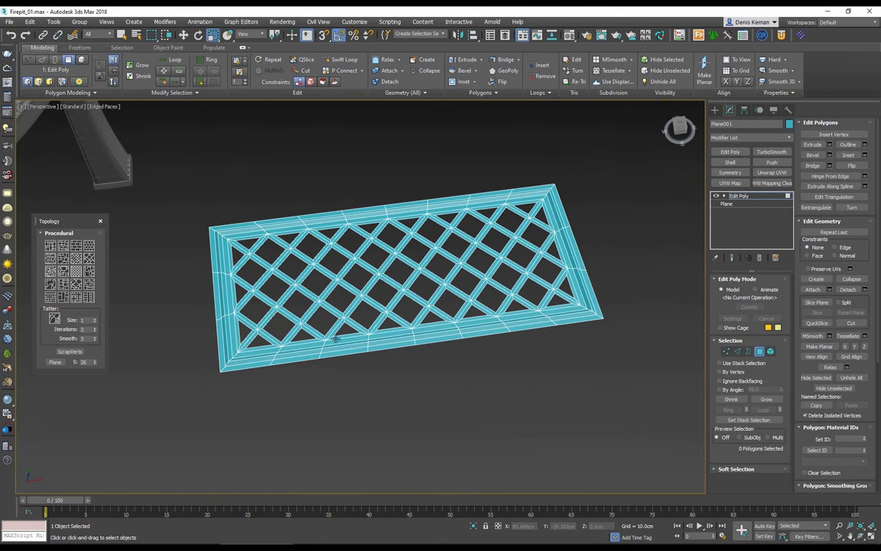
Select all open borders of the lattice panel and extend them downward as a copy to give the panel thickness
key("3")
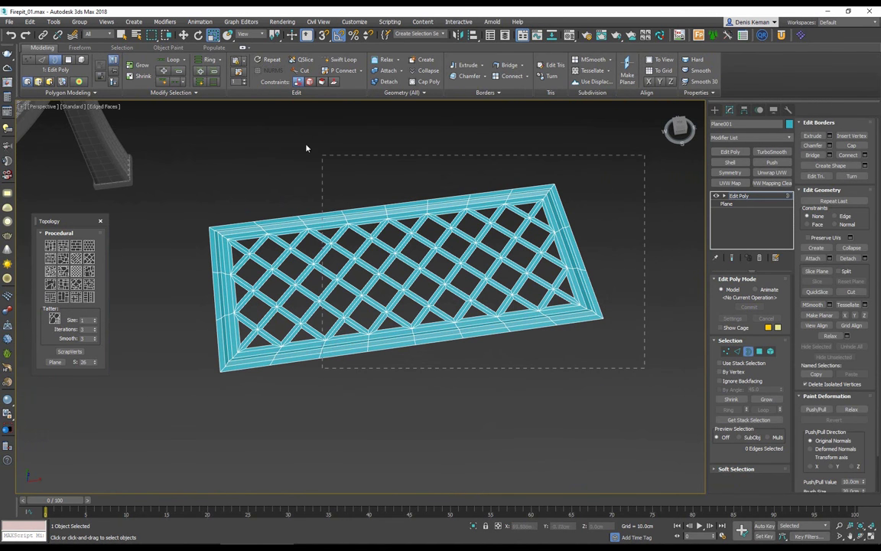
key("ctrl+a")
scroll(366, 281, "up", 5)
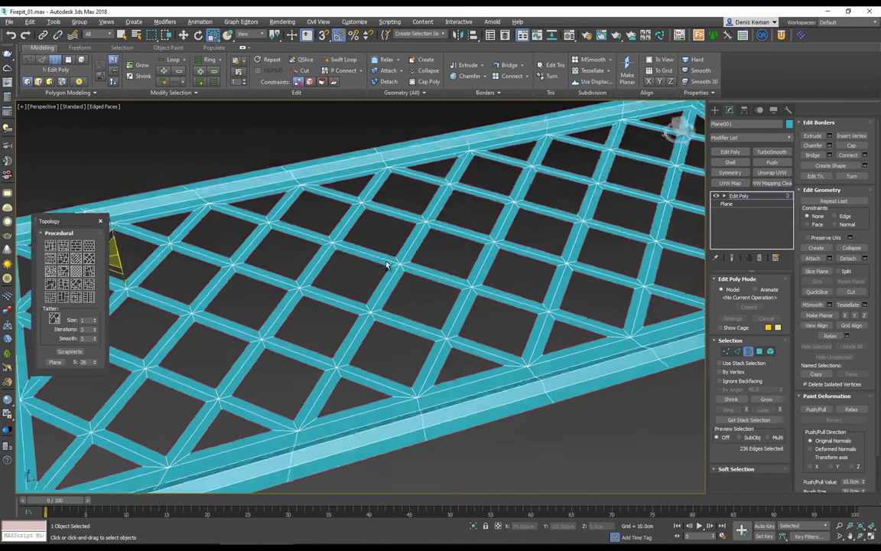
middle_click_drag(387, 265, 391, 248, "alt")
key("w")
middle_click_drag(161, 264, 354, 240)
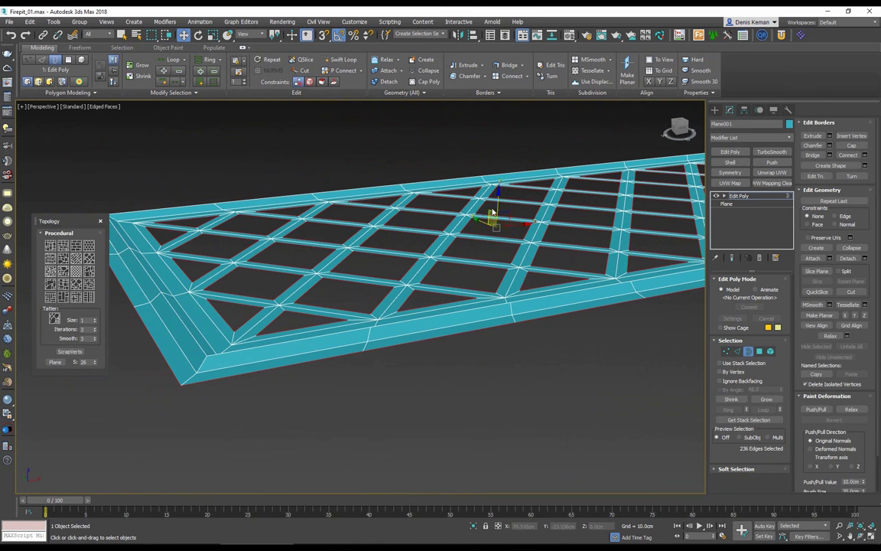
left_click_drag(495, 203, 496, 214, "shift")
middle_click_drag(551, 226, 430, 268)
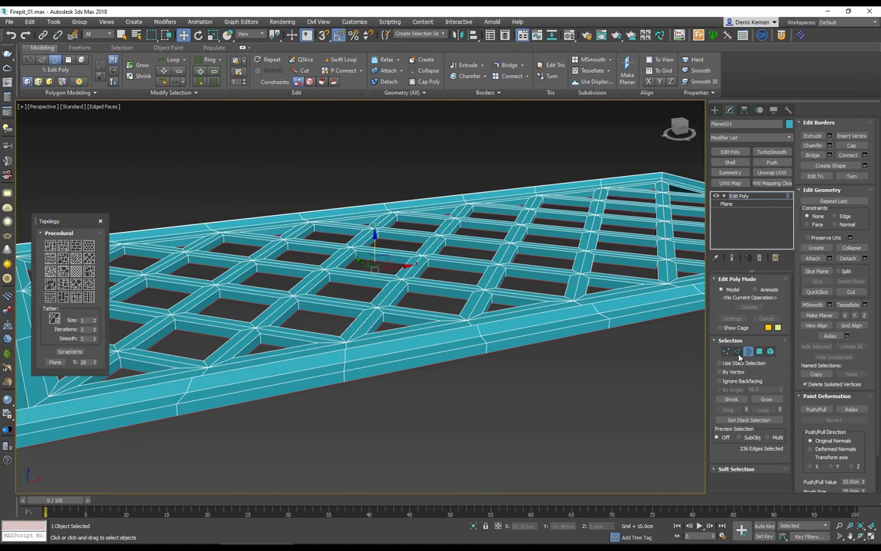
Leave border editing and center the lattice panel's pivot to the object
left_click(749, 352)
left_click(746, 112)
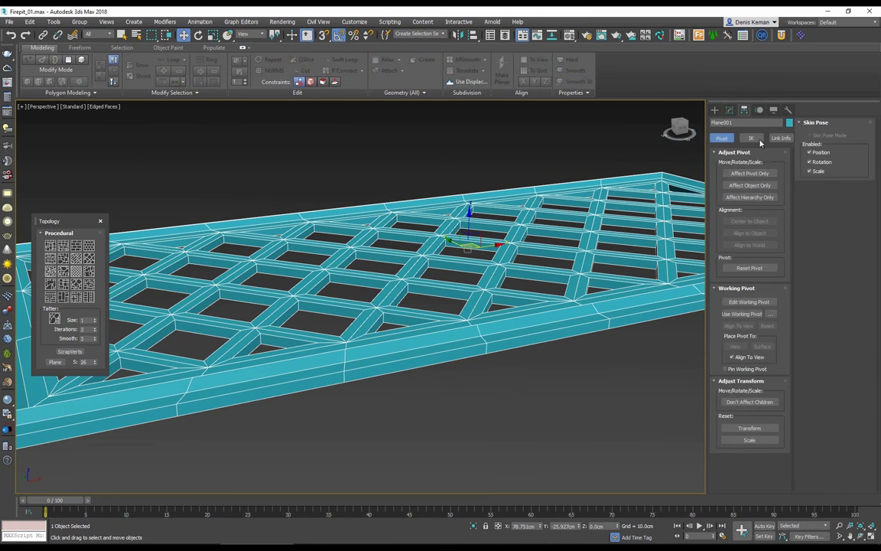
left_click(750, 173)
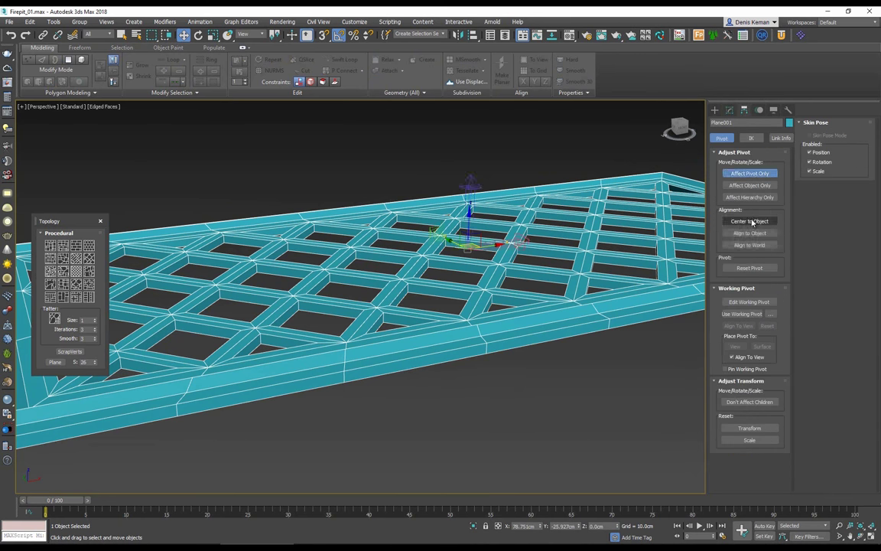
mouse_move(502, 226)
middle_mouse_down("alt")
mouse_move(506, 190)
mouse_move(506, 217)
middle_mouse_up("alt")
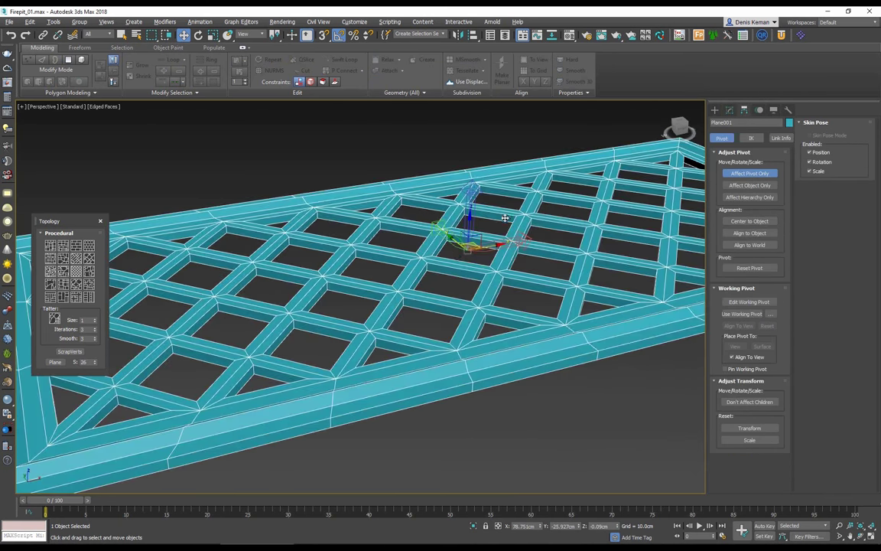
Add a Symmetry modifier mirrored on the Z axis to the lattice panel and inspect it from above and below
left_click(730, 110)
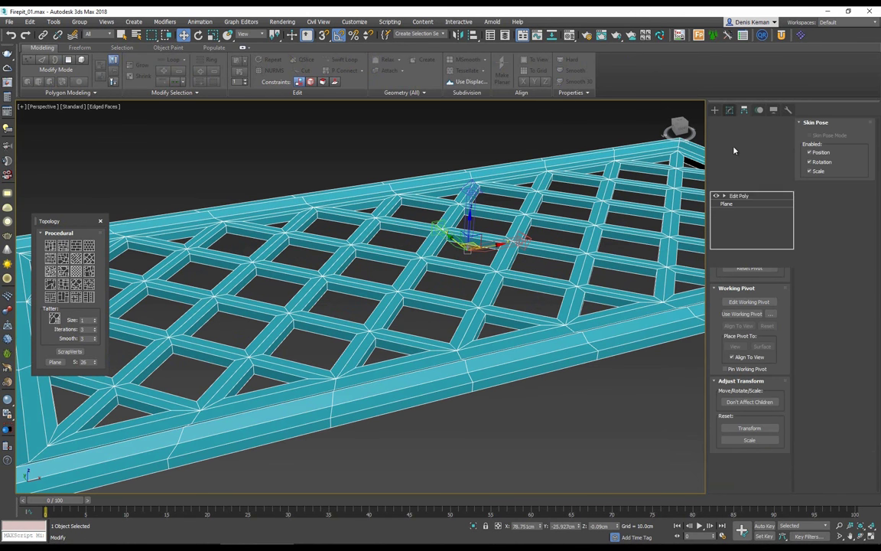
left_click(730, 172)
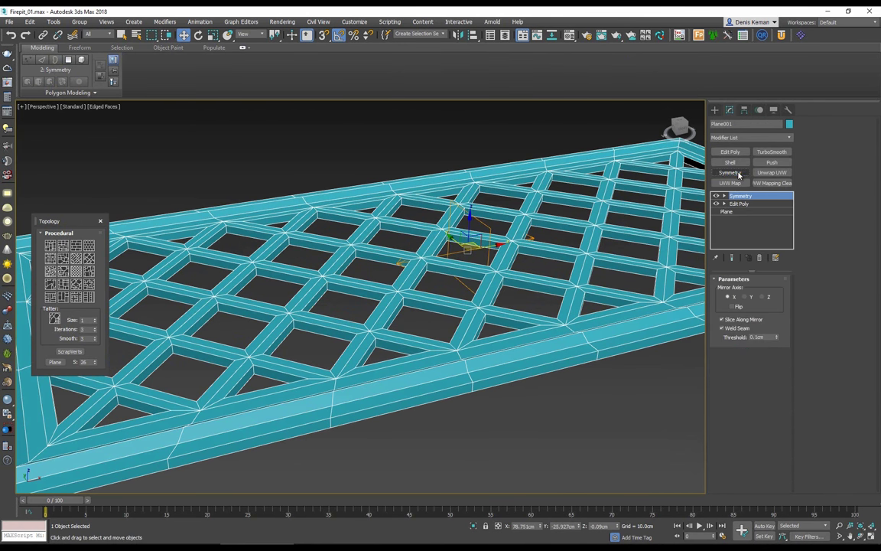
left_click(763, 297)
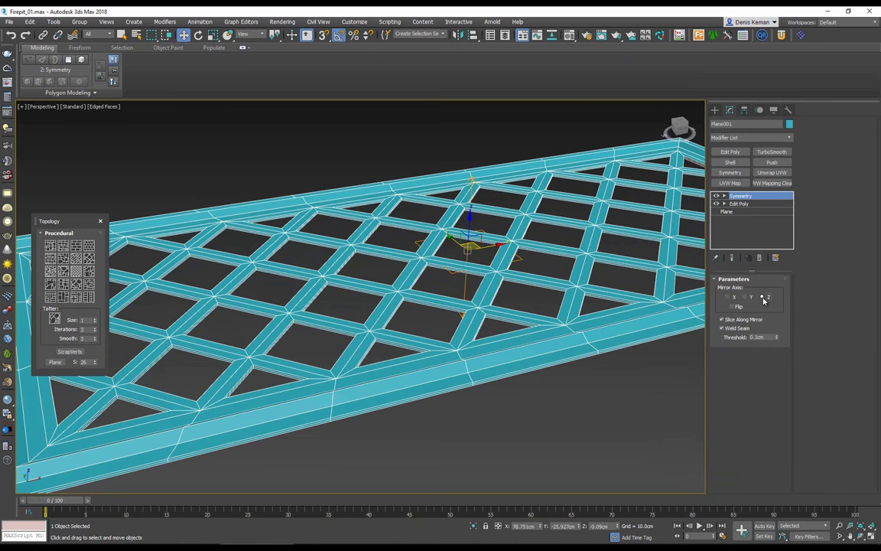
middle_click_drag(422, 263, 359, 127, "alt")
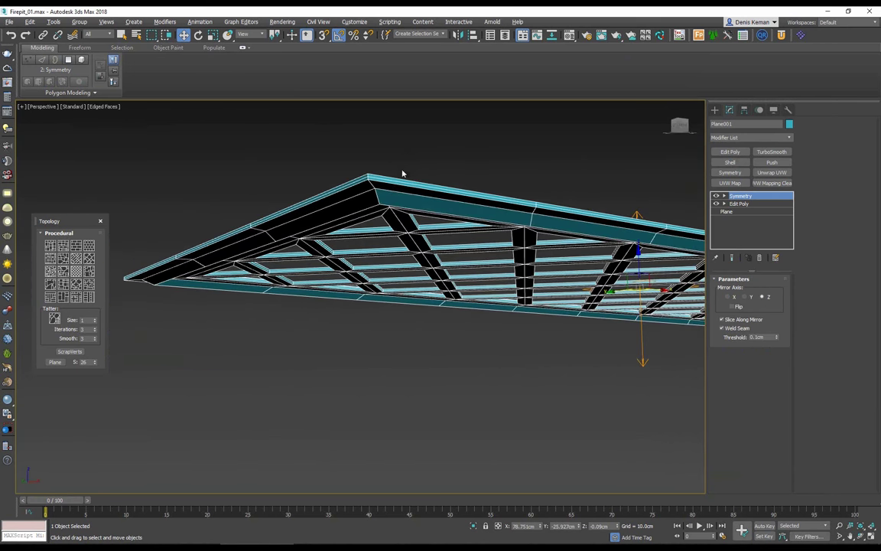
middle_click_drag(423, 209, 459, 218, "alt")
key("F4")
scroll(357, 314, "up", 4)
key("F4")
middle_click_drag(517, 214, 480, 258)
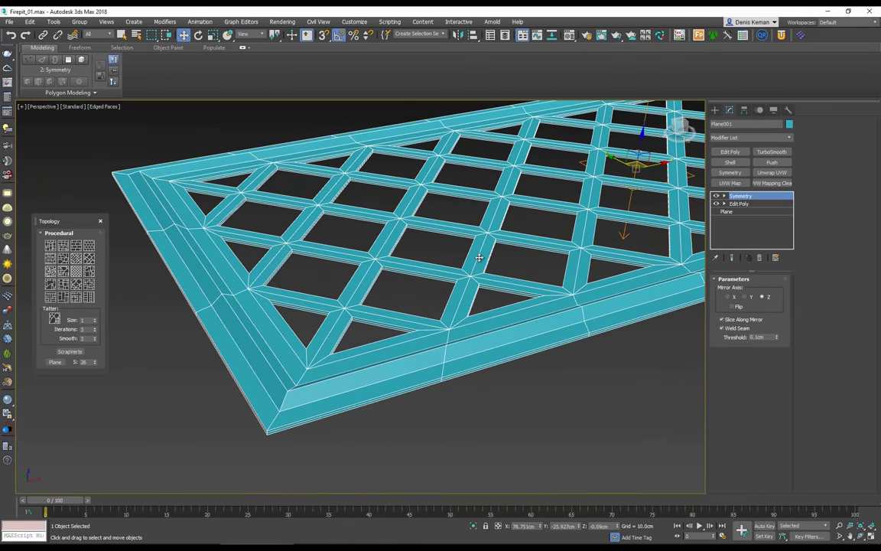
Add a Chamfer modifier to the lattice panel and set its amount to 0.04 cm
left_click(754, 137)
key("c")
key("c")
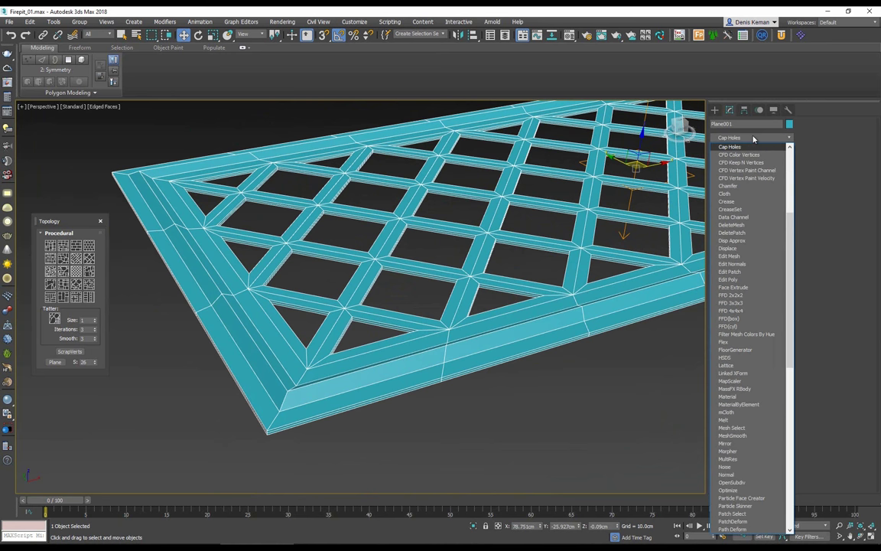
left_click(740, 188)
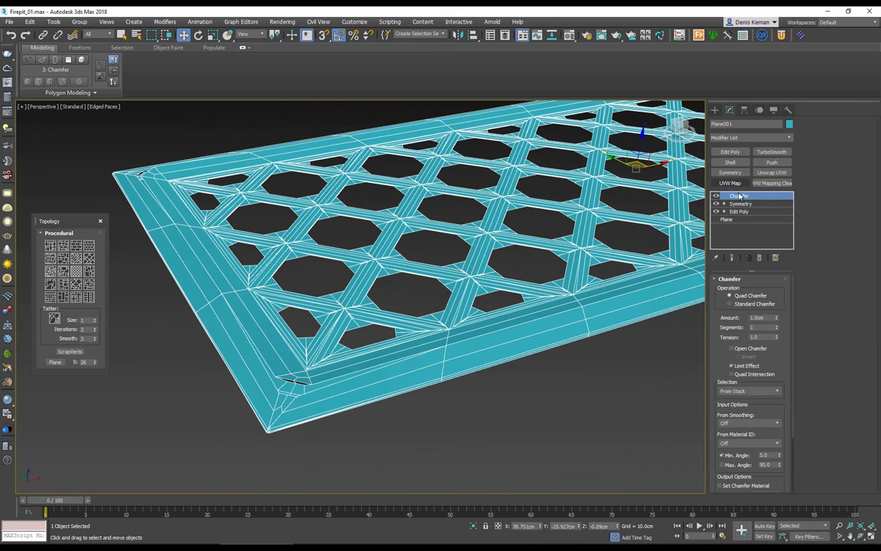
left_click(754, 305)
scroll(498, 283, "up", 2)
right_click(777, 316)
left_click(777, 316)
left_click(778, 316)
left_click_drag(779, 317, 779, 318)
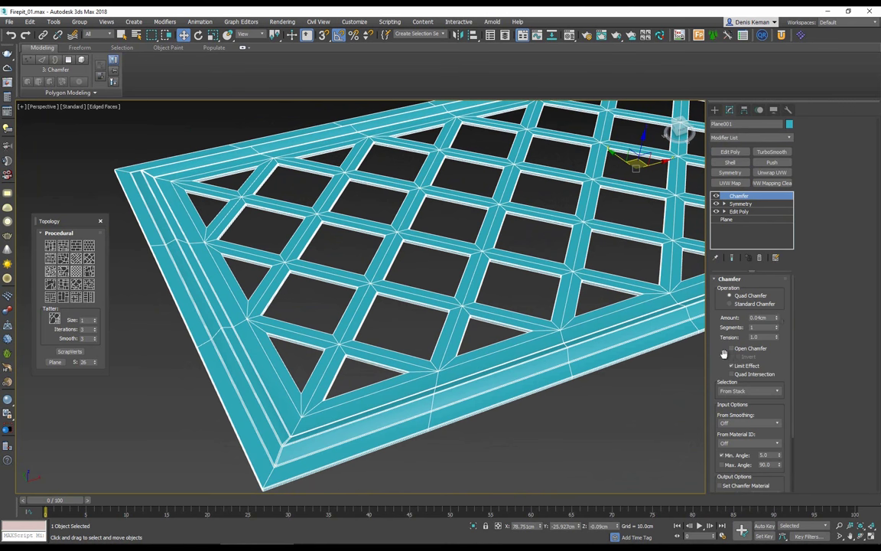
Set the Chamfer modifier's minimum angle to 80 and check the panel's shading without edged faces
left_click_drag(723, 354, 731, 331)
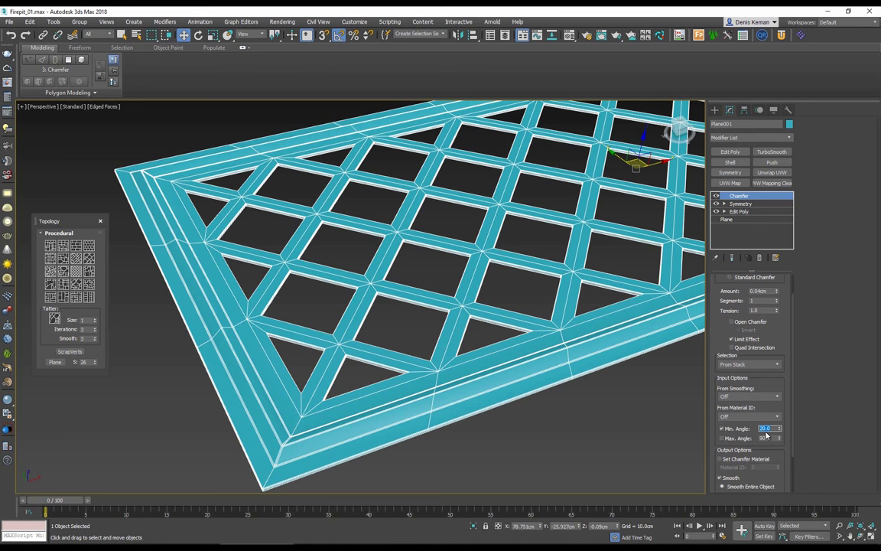
key("Return")
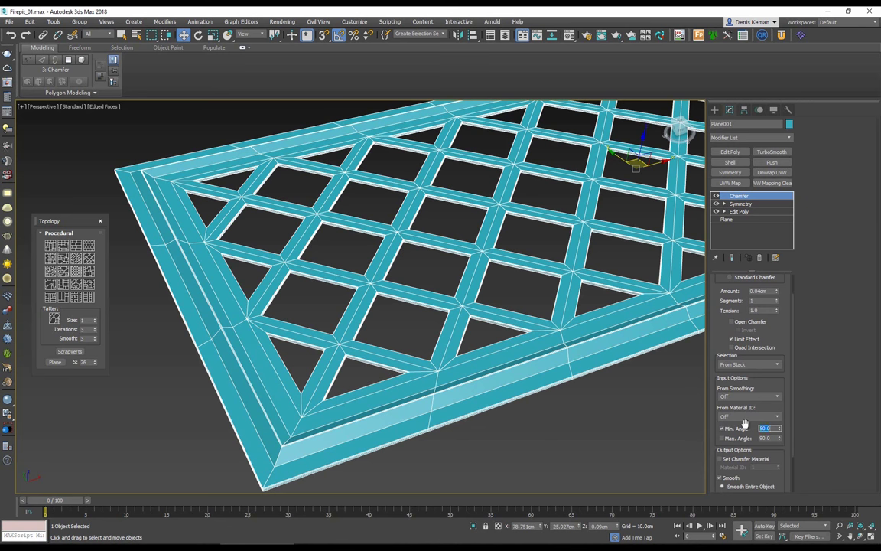
type("0")
key("Return")
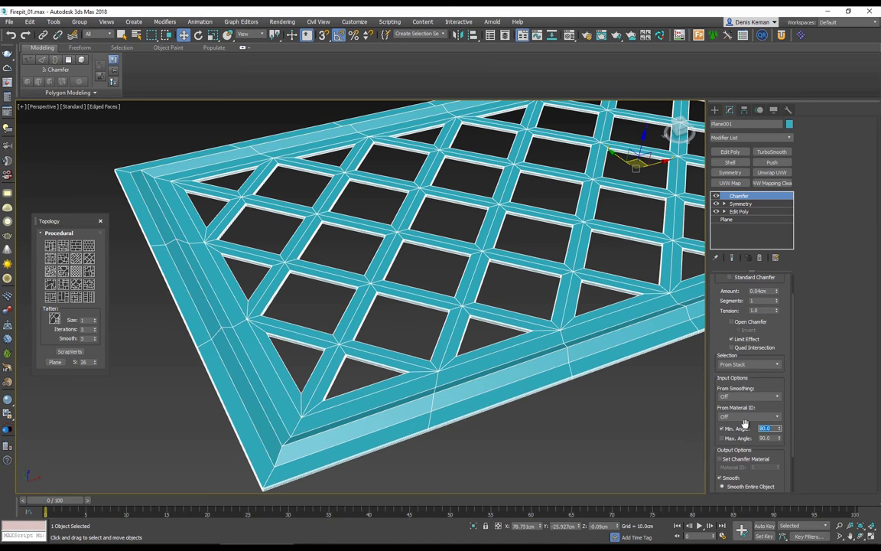
scroll(338, 334, "up", 6)
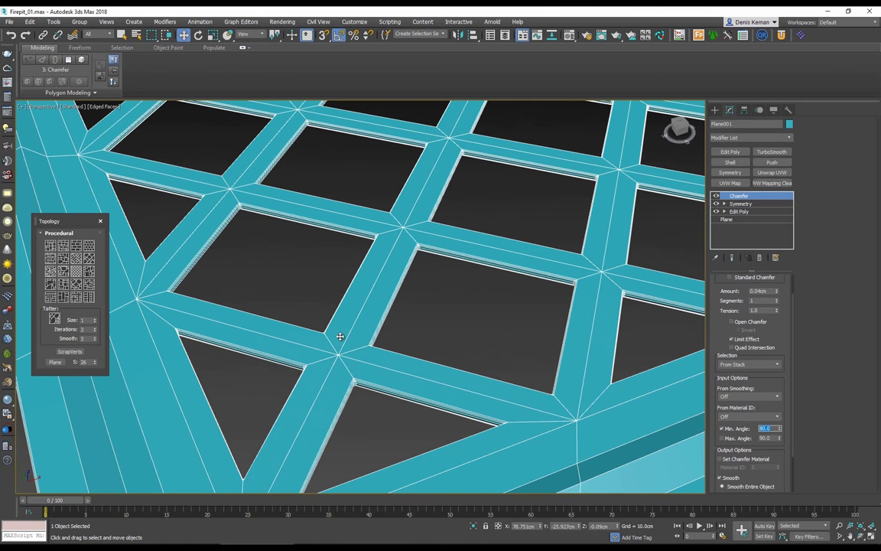
key("F4")
scroll(362, 340, "down", 6)
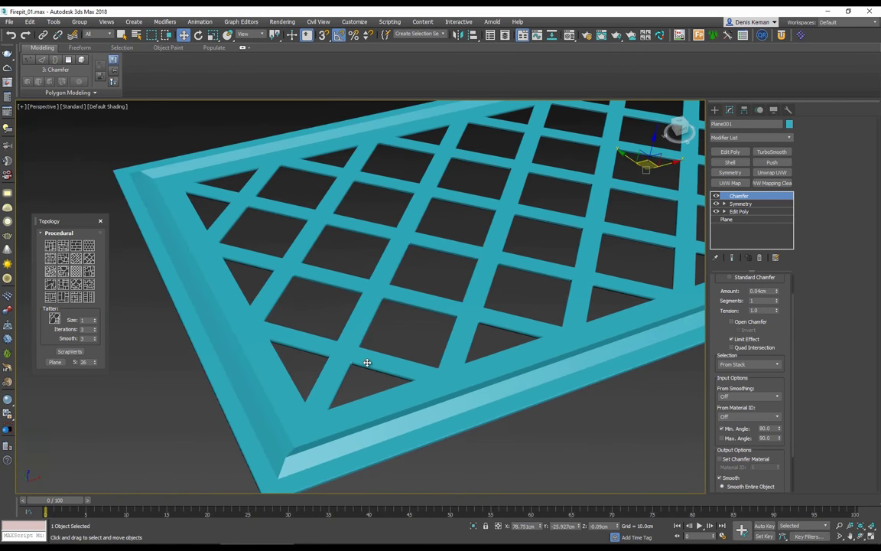
key("F4")
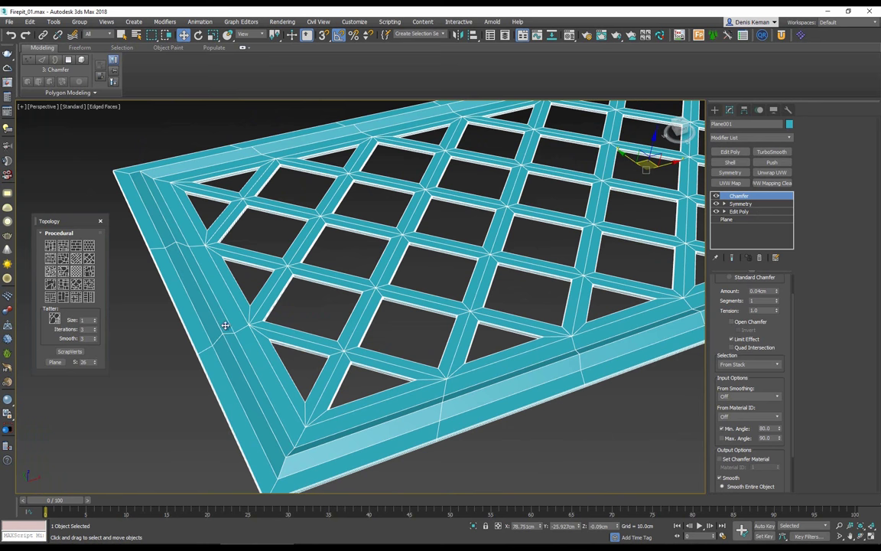
In the Edit Poly modifier, chamfer the frame's raised ridge edge loop by about 0.55 cm with 4 segments
left_click(754, 212)
key("2")
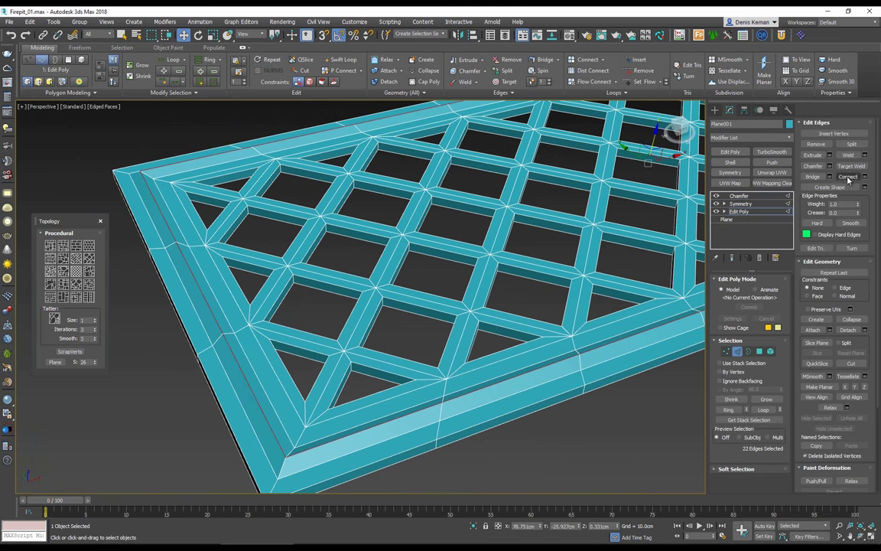
left_click(830, 166)
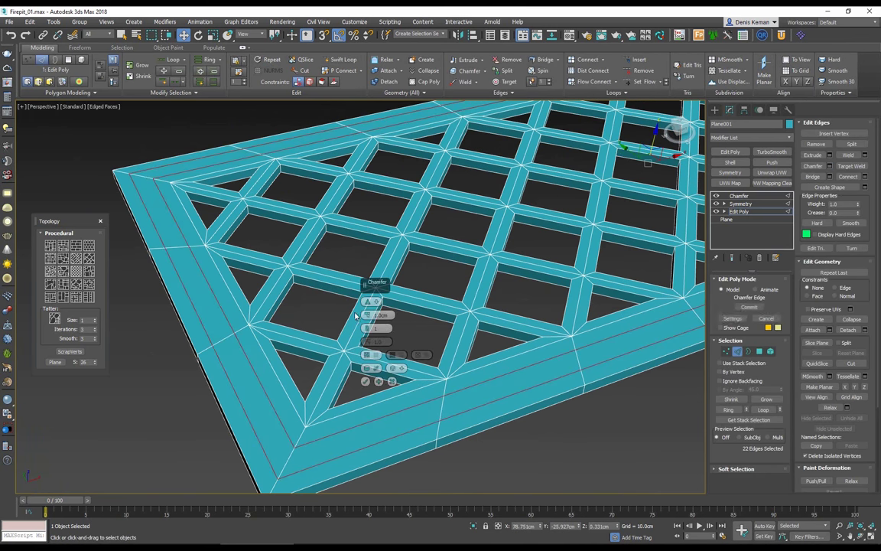
mouse_move(368, 315)
left_mouse_down()
mouse_move(367, 327)
mouse_move(367, 316)
left_mouse_up()
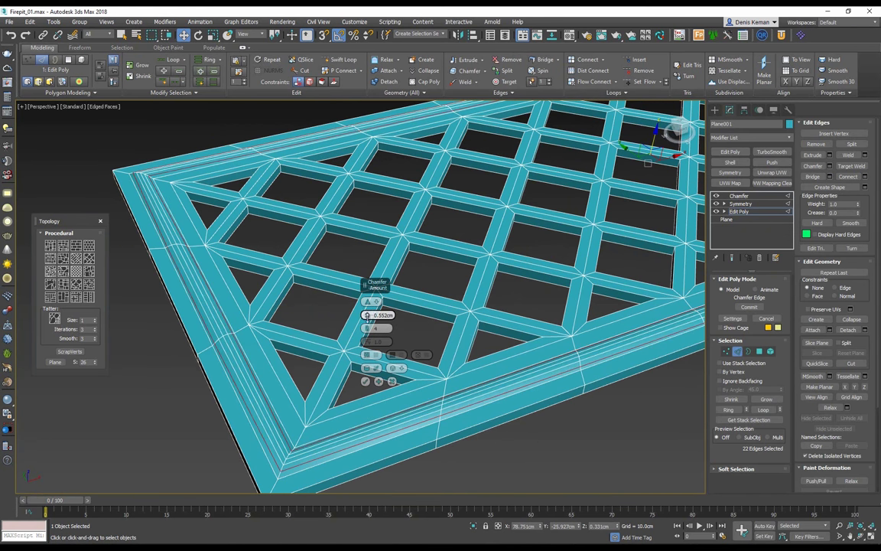
left_click(365, 381)
key("2")
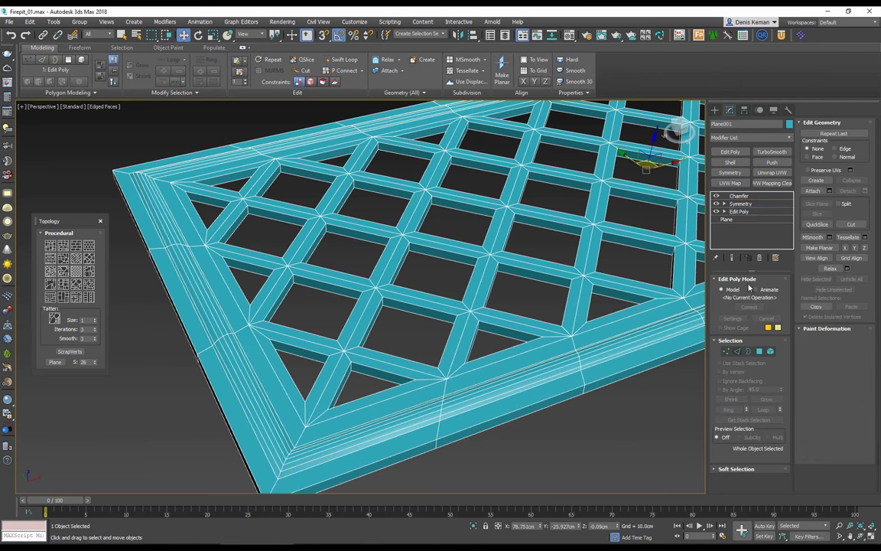
Return the lattice panel's modifier stack to the Chamfer level and turn off the edged-faces display
left_click(760, 197)
middle_click_drag(428, 239, 382, 257)
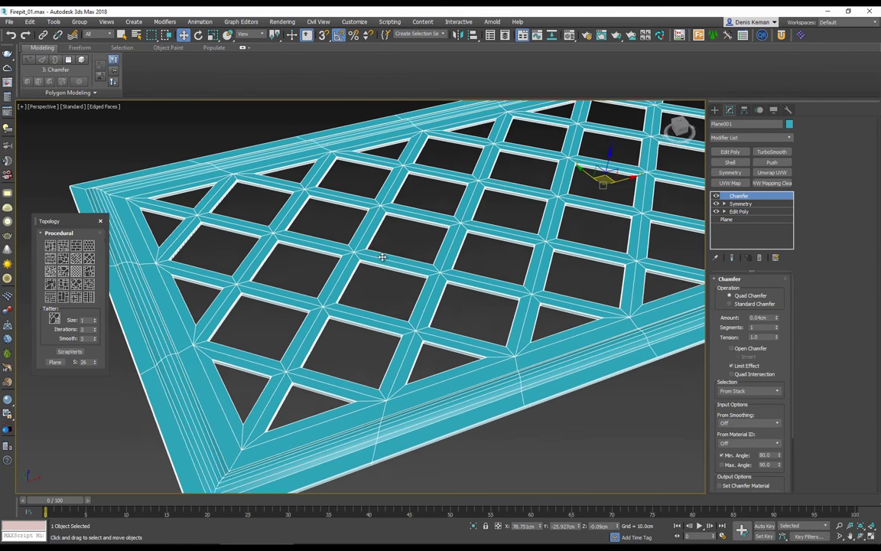
key("F4")
scroll(382, 257, "down", 5)
mouse_move(428, 230)
middle_mouse_down()
mouse_move(395, 244)
mouse_move(380, 277)
middle_mouse_up()
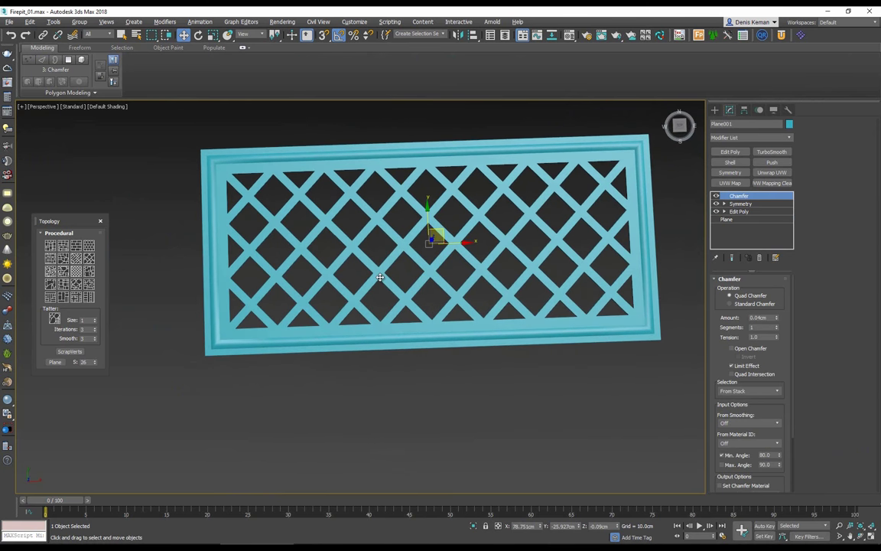
Examine the lattice panel and its proportions beside the firepit's legs and bowl
right_click_drag(0, 144, 516, 128)
scroll(391, 233, "down", 5)
middle_click_drag(585, 248, 363, 239)
right_click_drag(534, 251, 0, 258)
scroll(384, 243, "down", 5)
middle_click_drag(384, 243, 434, 291, "alt")
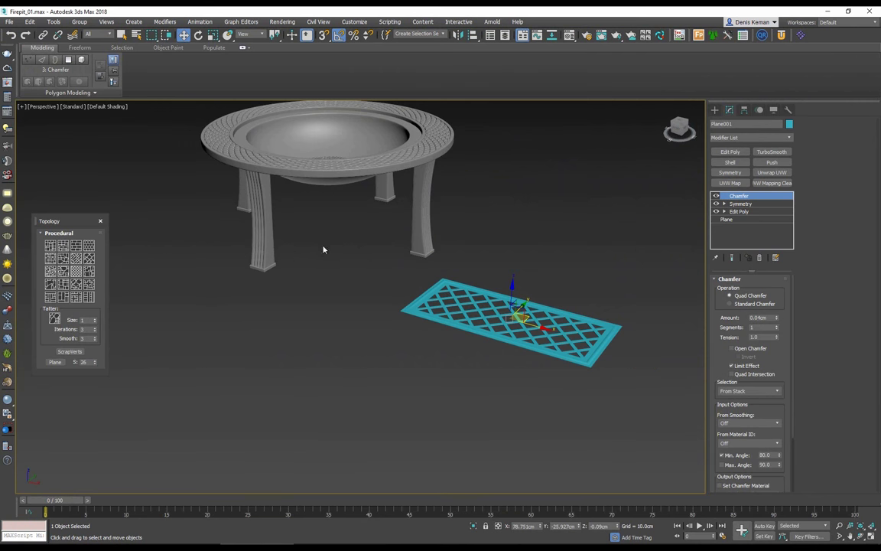
middle_click_drag(174, 140, 308, 291, "alt")
scroll(378, 214, "down", 3)
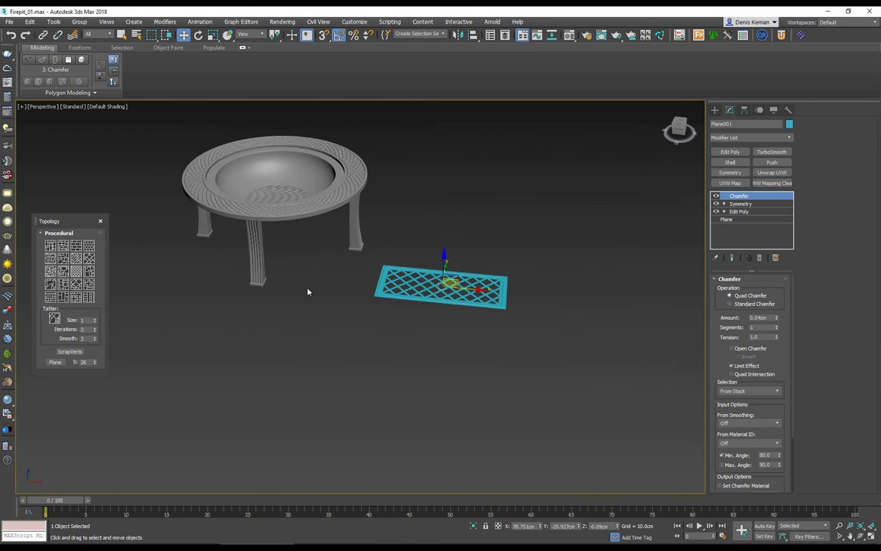
Rotate the lattice panel 90 degrees so it stands upright and raise it above the ground
key("e")
left_click_drag(433, 270, 441, 304)
key("w")
left_click_drag(447, 259, 444, 228)
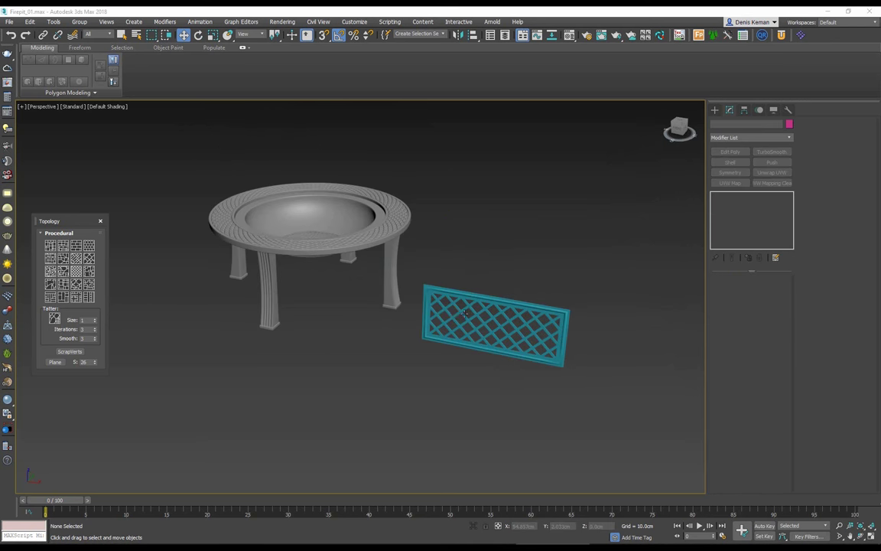
Move the upright lattice panel against the firepit between two legs, to about X 28.4, Y -36.1, Z 18.5 cm
left_click(498, 301)
scroll(496, 300, "up", 3)
left_click_drag(442, 297, 279, 287)
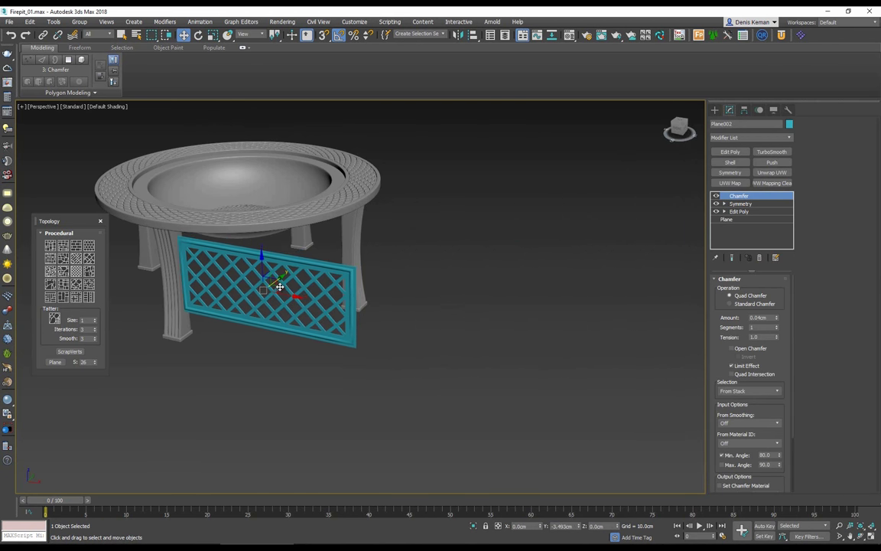
scroll(218, 292, "up", 5)
middle_click_drag(303, 298, 466, 296, "alt")
left_click_drag(466, 297, 472, 296)
middle_click_drag(359, 279, 648, 291, "alt")
middle_click_drag(369, 297, 403, 278, "alt")
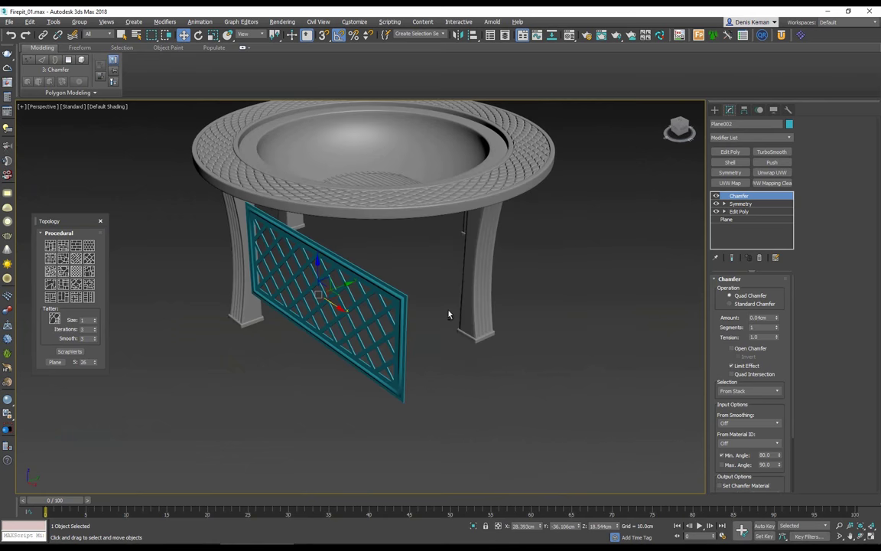
Add a Bend modifier to the lattice panel with an angle of 90 and the bend axis set to X
left_click(738, 137)
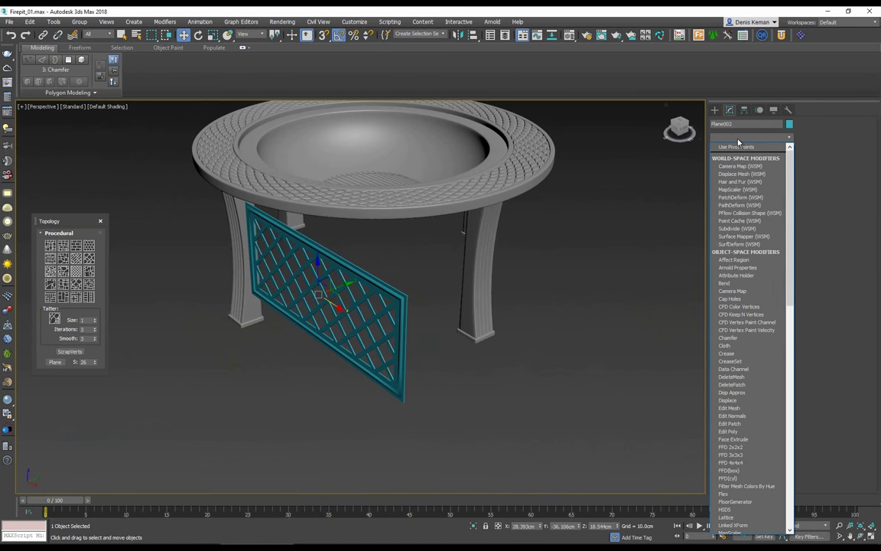
key("b")
left_click(737, 150)
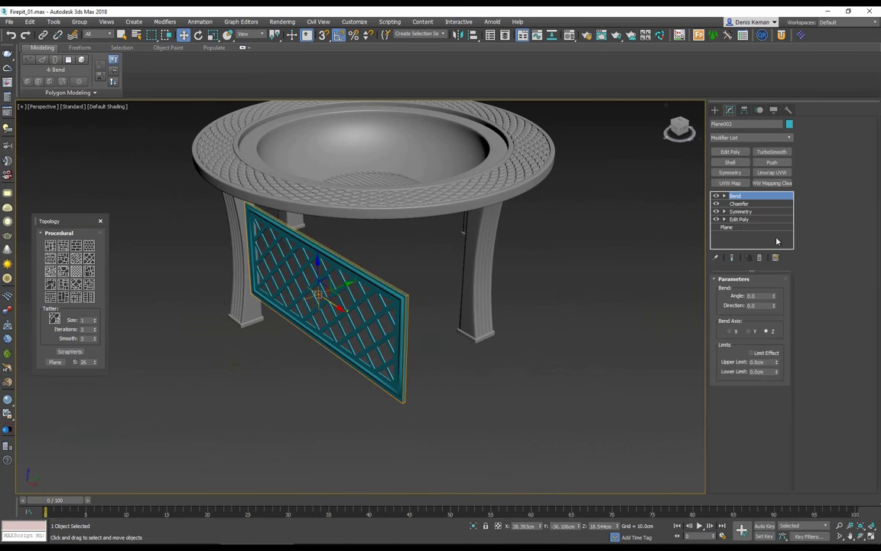
left_click_drag(774, 295, 725, 294)
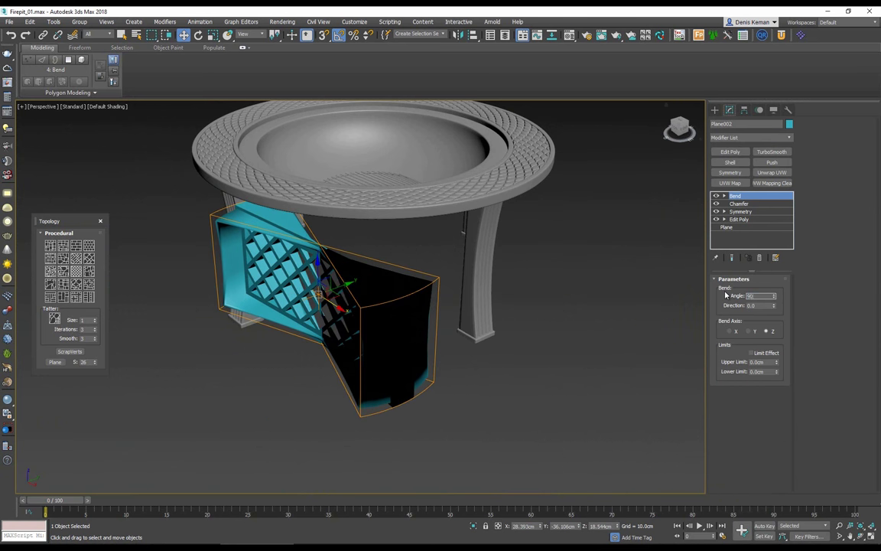
key("Return")
left_click(736, 331)
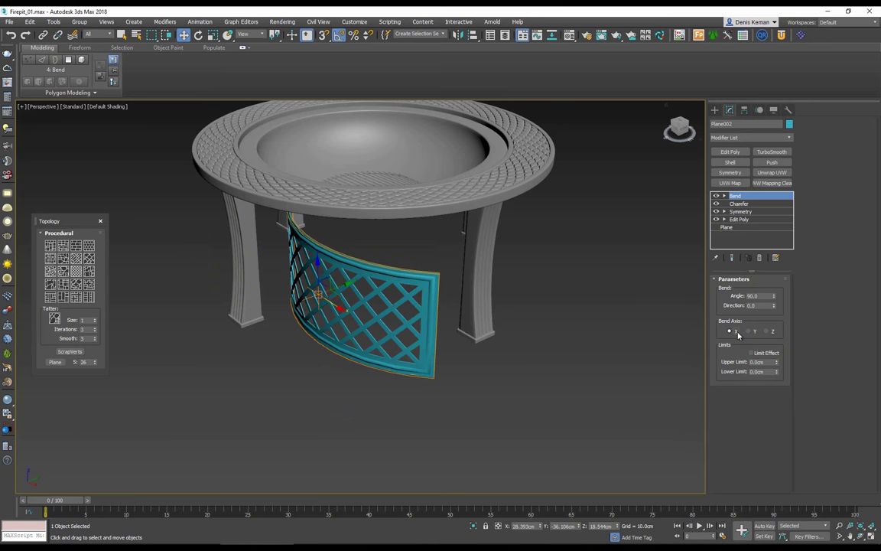
Rotate the bent panel 45 degrees about Z and place it between two legs at about X 26.0, Y -25.5 cm
middle_click_drag(366, 244, 346, 264, "alt")
key("e")
left_click_drag(335, 303, 350, 280)
key("w")
middle_click_drag(351, 280, 391, 168, "alt")
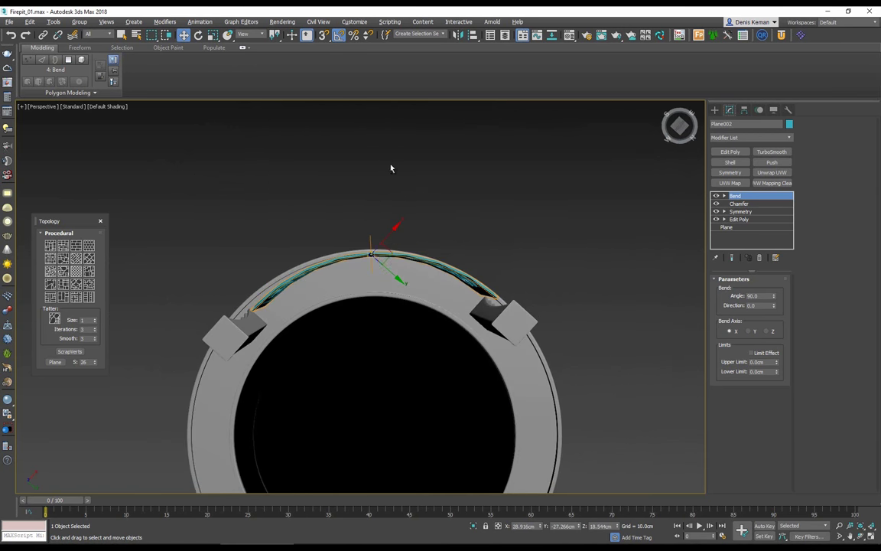
left_click_drag(388, 252, 387, 268)
Show the four-viewport layout, switch the Top view to Bottom, and close the Topology window
key("alt+w")
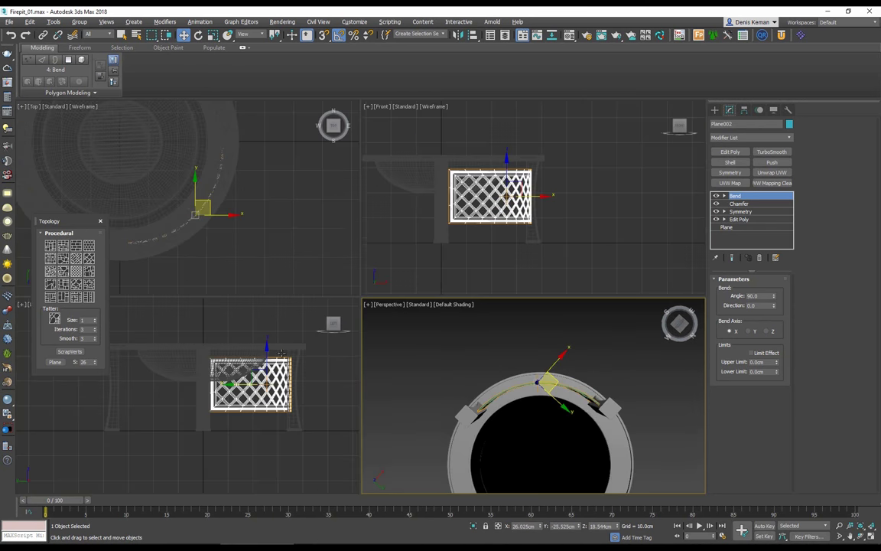
middle_click(282, 353)
middle_click_drag(213, 303, 251, 281)
middle_click_drag(210, 231, 279, 250)
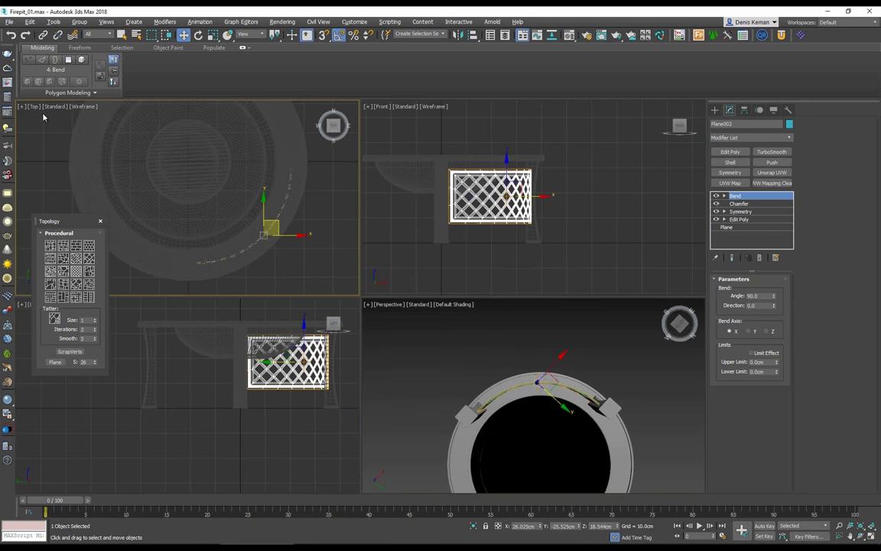
left_click(34, 106)
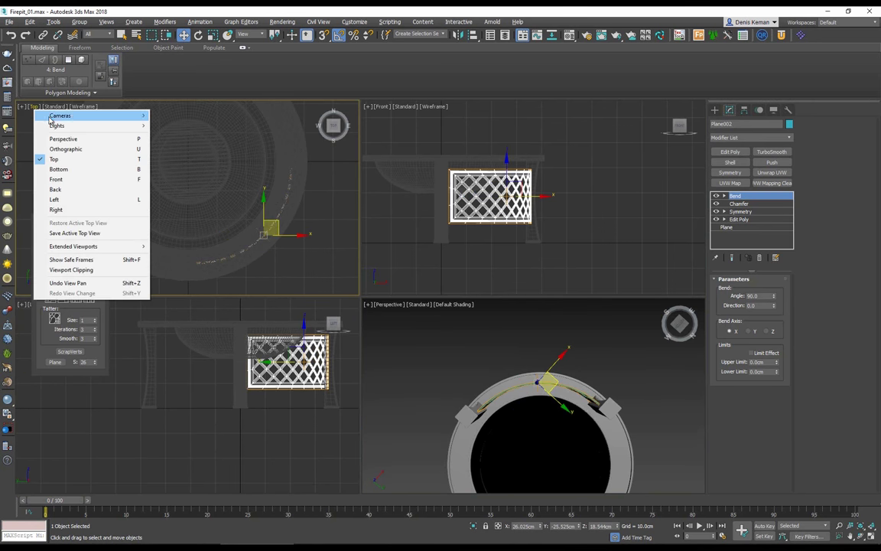
left_click(66, 169)
left_click(100, 222)
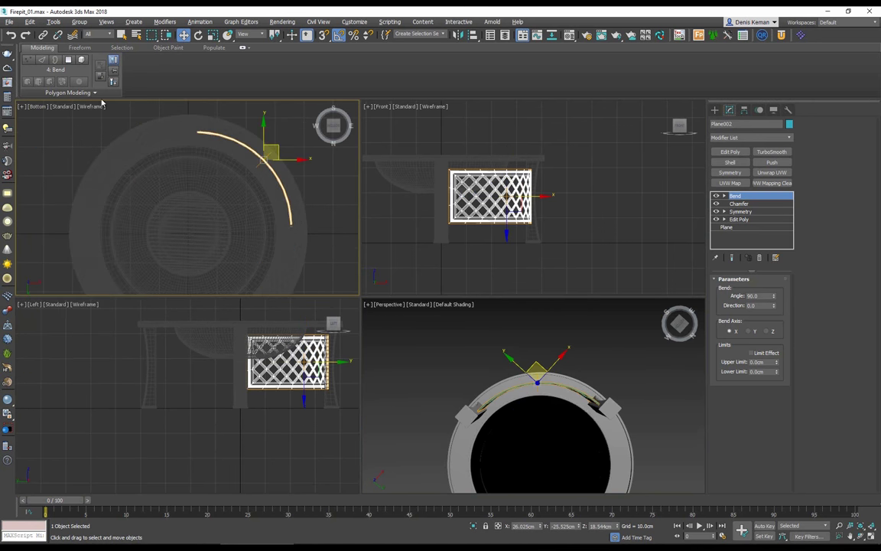
Hide the patterned rim ring that covers the lattice panel
left_click(307, 261)
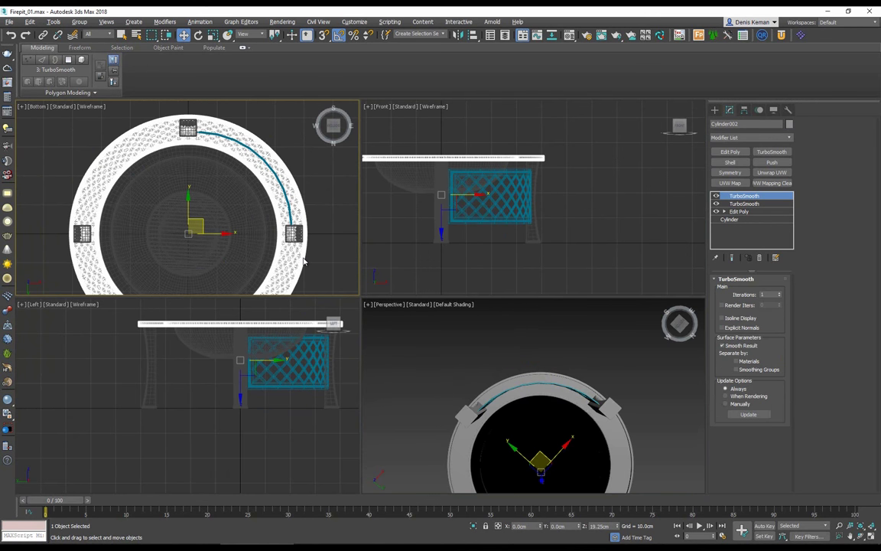
right_click(308, 260)
left_click(323, 221)
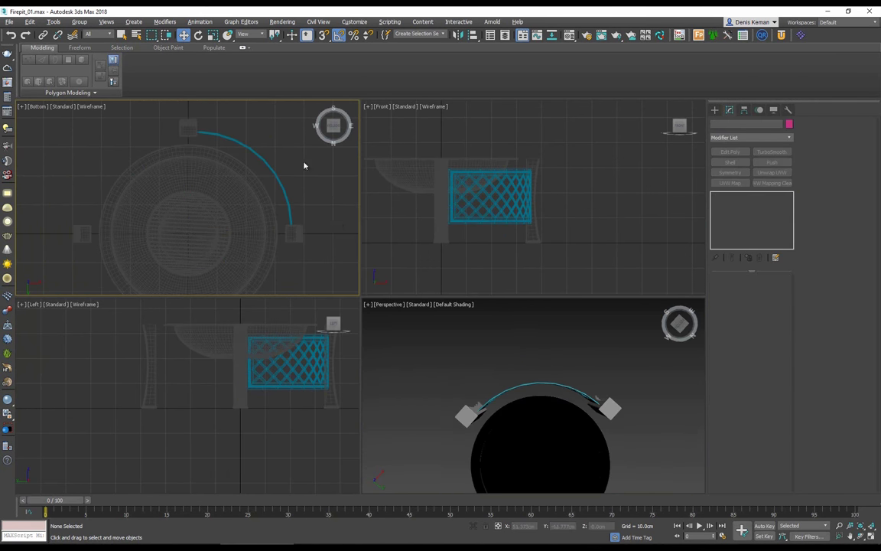
Fine-tune the bent panel's position between the legs in the Bottom view, to about X 26.03, Y -25.96 cm
left_click_drag(277, 148, 257, 167)
scroll(258, 165, "up", 4)
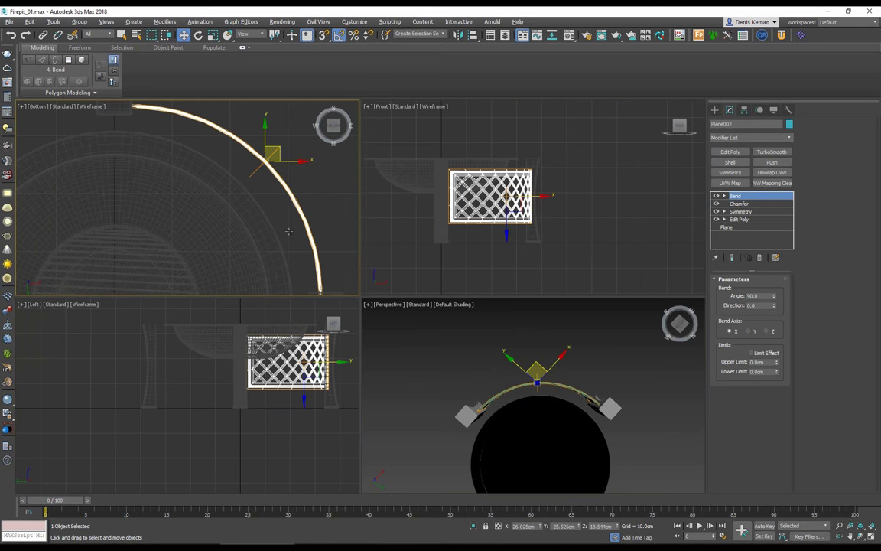
key("alt+w")
middle_click_drag(389, 223, 360, 270)
scroll(232, 153, "up", 3)
scroll(256, 159, "down", 3)
middle_click_drag(374, 228, 392, 218, "alt")
left_click_drag(381, 217, 382, 213)
Lower the bent lattice panel in the Perspective view to a height of about Z 16.2 cm
key("alt+w")
middle_click(531, 366)
key("alt+w")
middle_click_drag(530, 366, 493, 443, "alt")
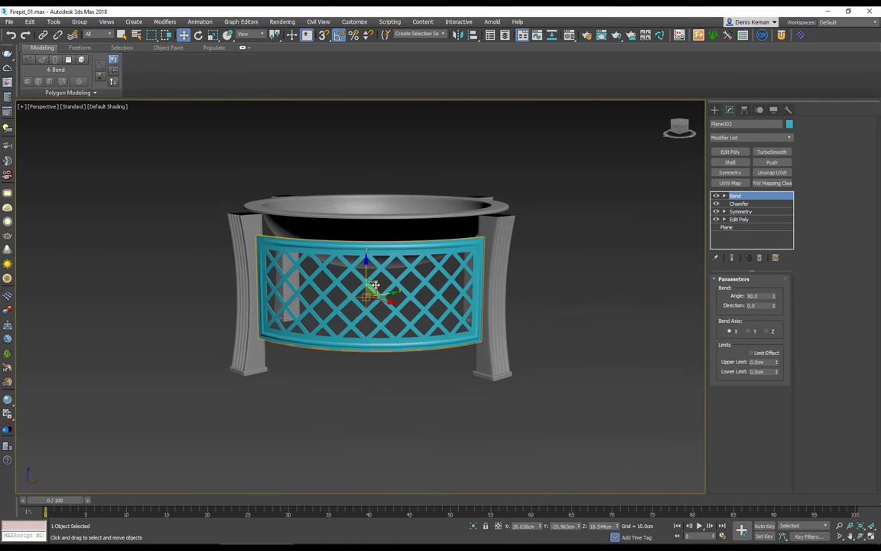
scroll(362, 274, "up", 3)
left_click_drag(362, 271, 362, 294)
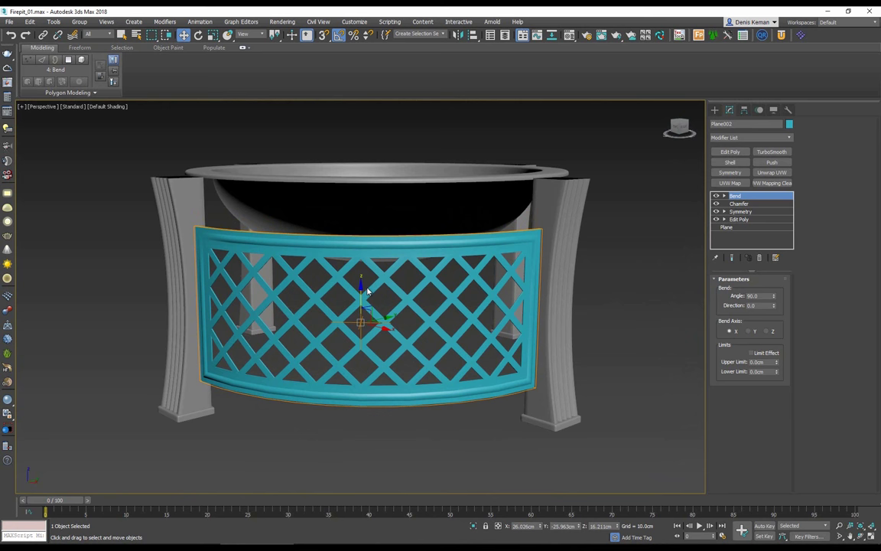
Check the firepit reference photo and scale the lattice panel's height to 81 percent
right_click_drag(0, 300, 526, 290)
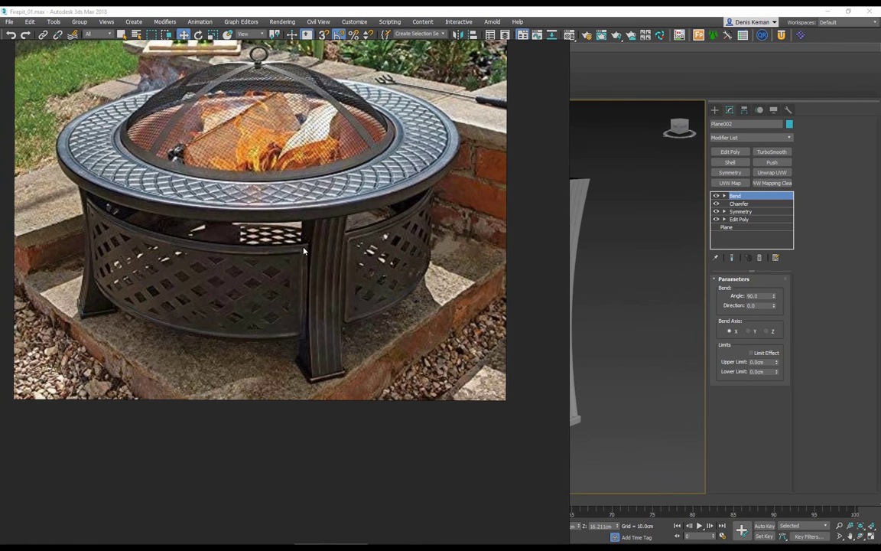
key("alt+Tab")
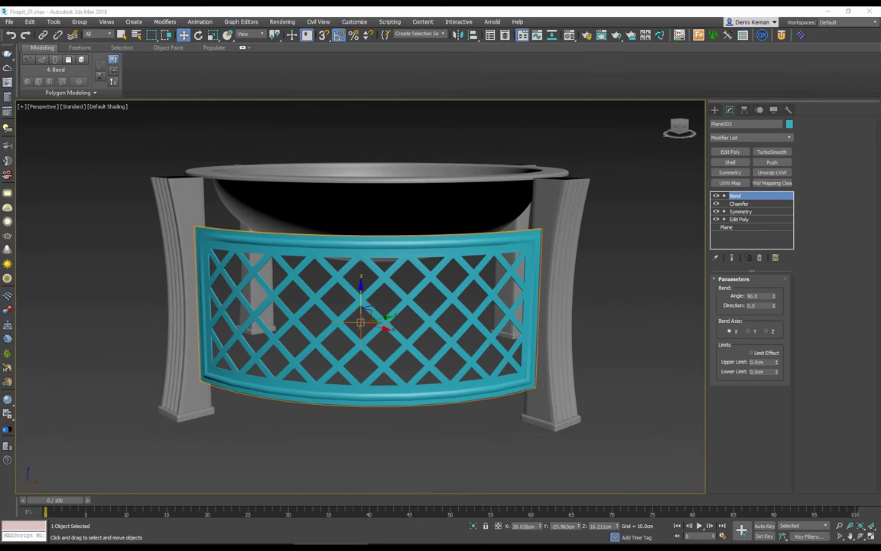
middle_click_drag(373, 307, 342, 290, "alt")
key("r")
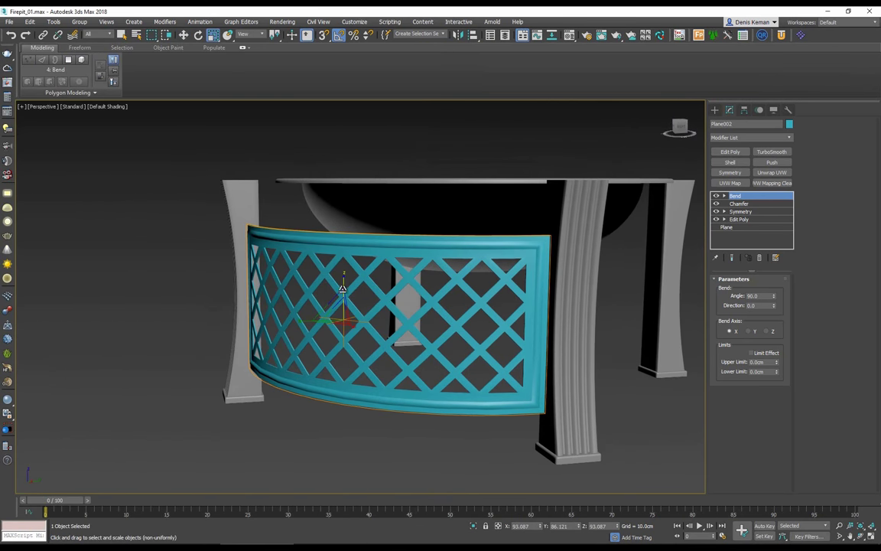
left_click_drag(343, 287, 343, 294)
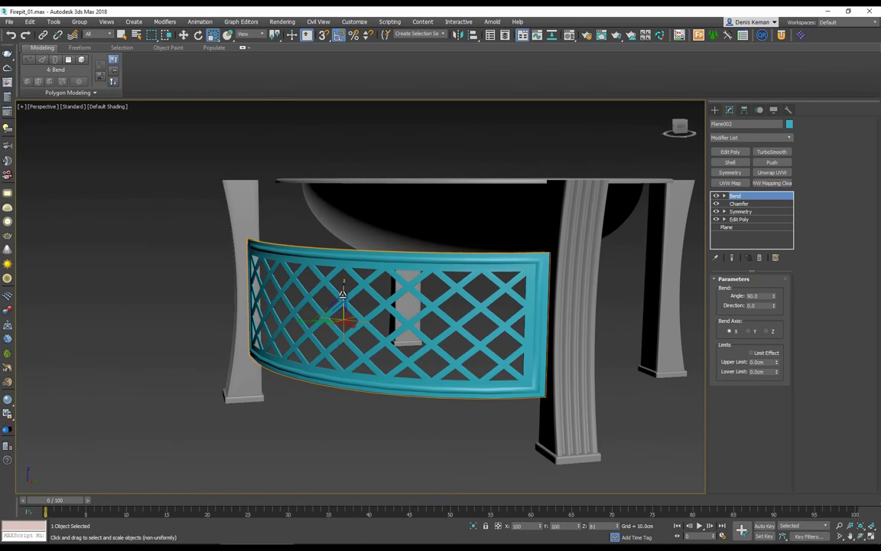
middle_click_drag(344, 299, 475, 288, "alt")
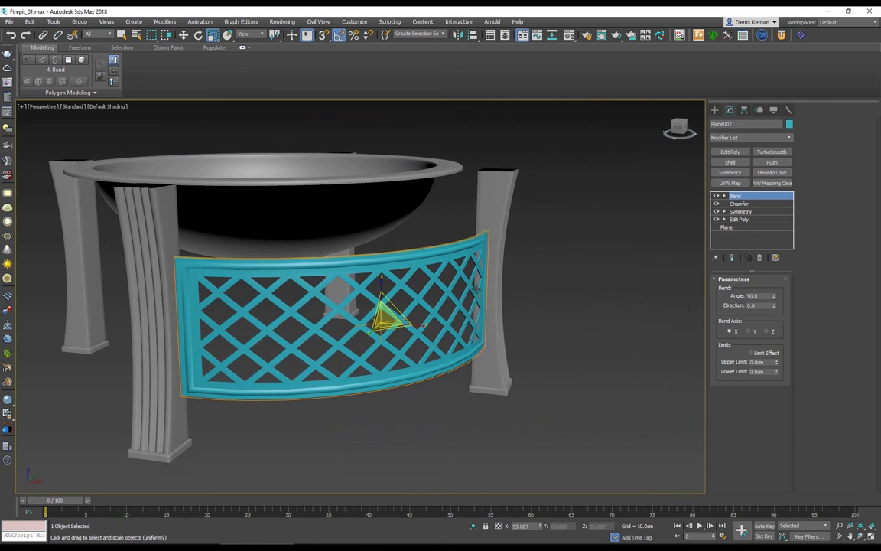
Change the lattice panel's object color to gray to match the other firepit parts
left_click(789, 123)
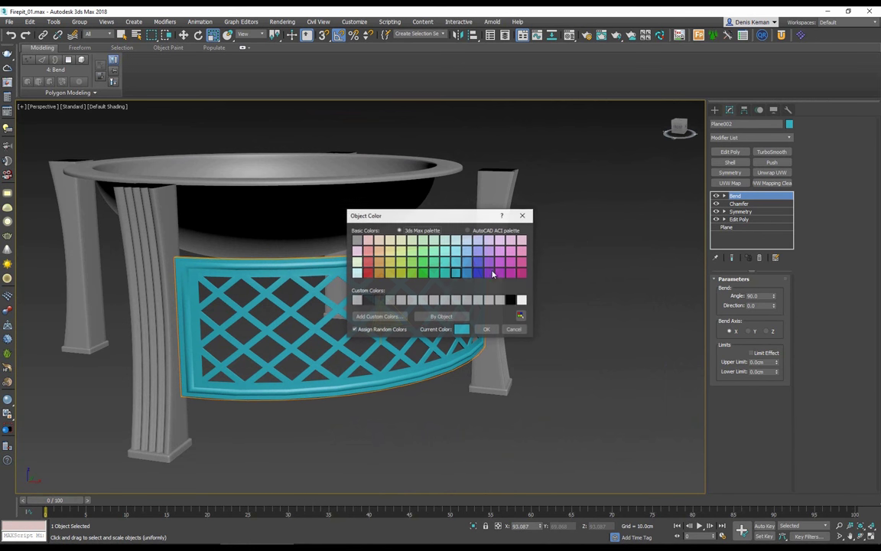
left_click(495, 330)
left_click(607, 311)
middle_click_drag(483, 277, 378, 290, "alt")
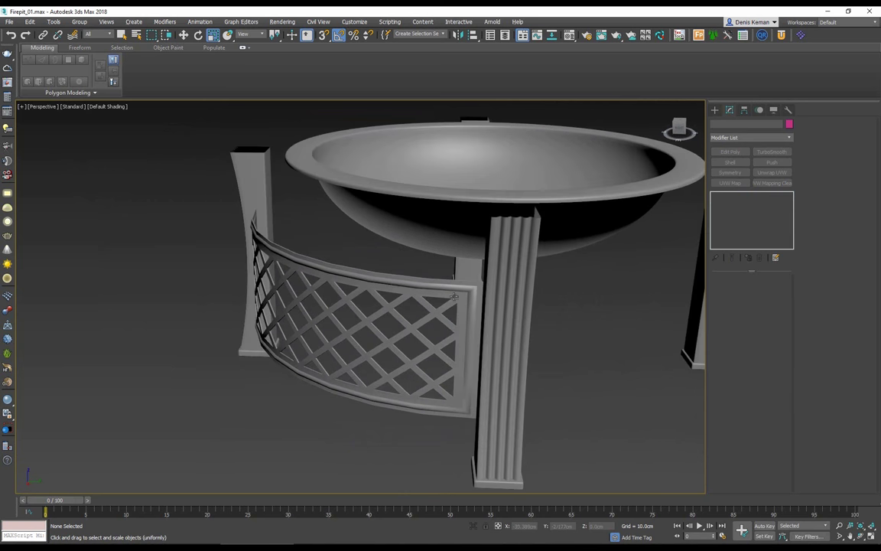
Add an Edit Poly modifier on top of the bent lattice panel's stack
left_click(465, 295)
middle_click_drag(467, 272, 407, 269)
left_click(730, 151)
Align only the lattice panel's pivot to the bowl's pivot point in X, Y and Z
left_click(744, 111)
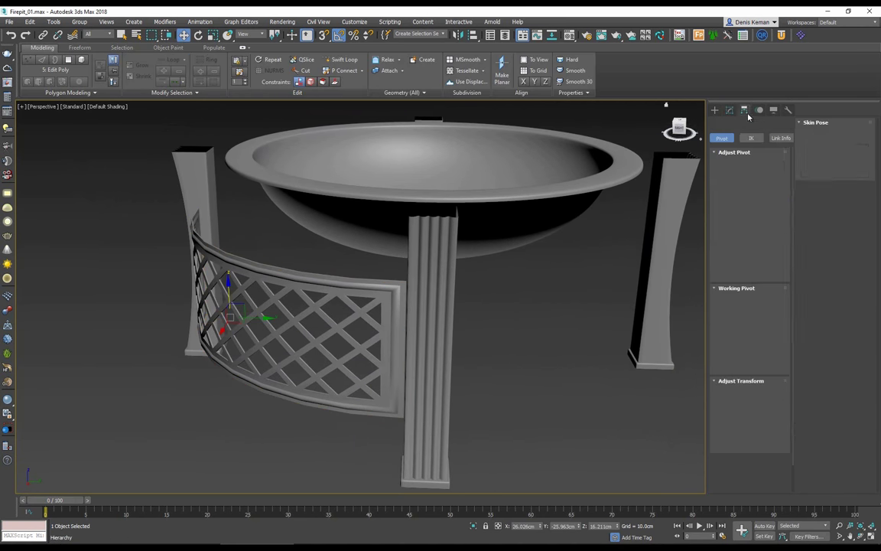
left_click(750, 173)
key("alt+a")
left_click(413, 156)
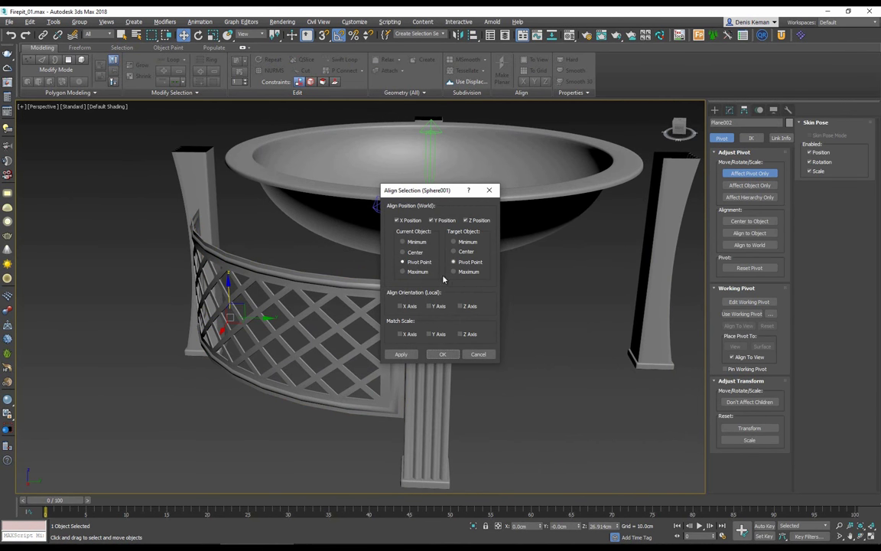
left_click(443, 353)
middle_click_drag(482, 272, 444, 238, "alt")
key("e")
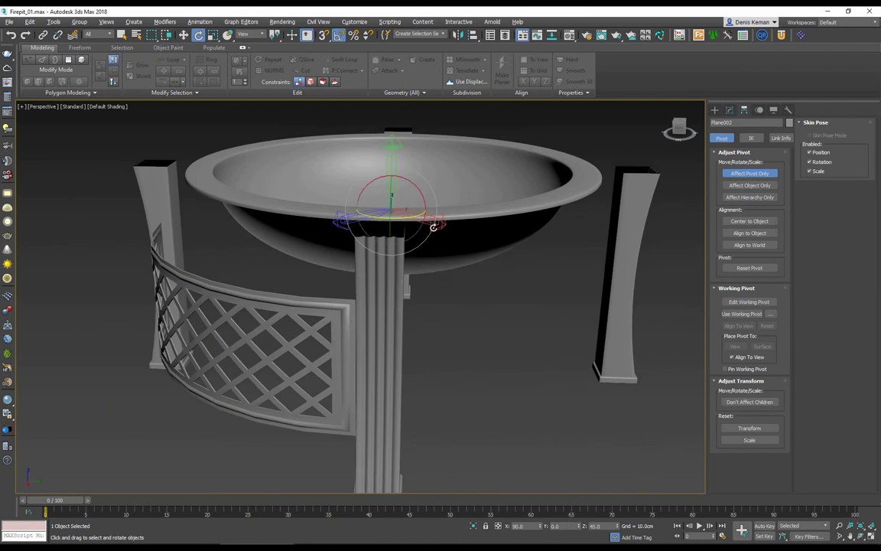
left_click(750, 173)
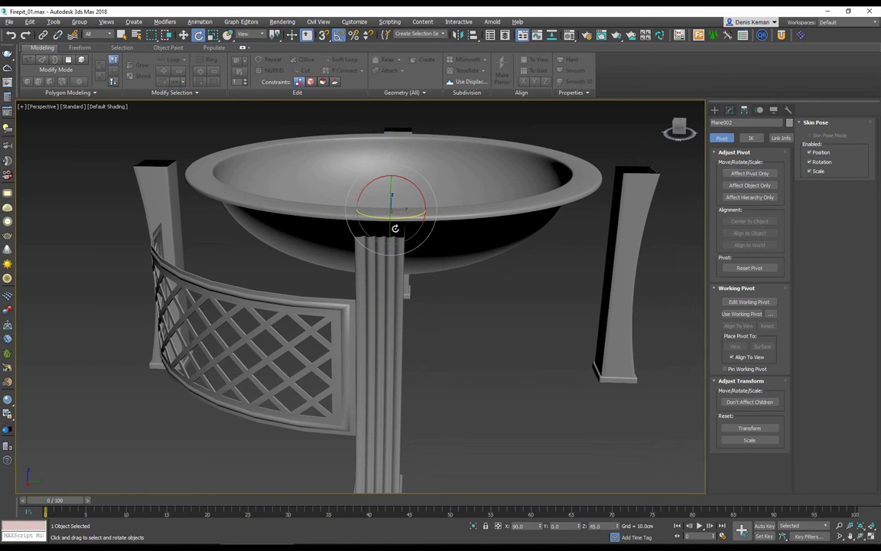
Clone the lattice panel around the bowl by rotating it 90 degrees about Z, making three copies
key("w")
key("e")
left_click_drag(399, 219, 442, 220, "shift")
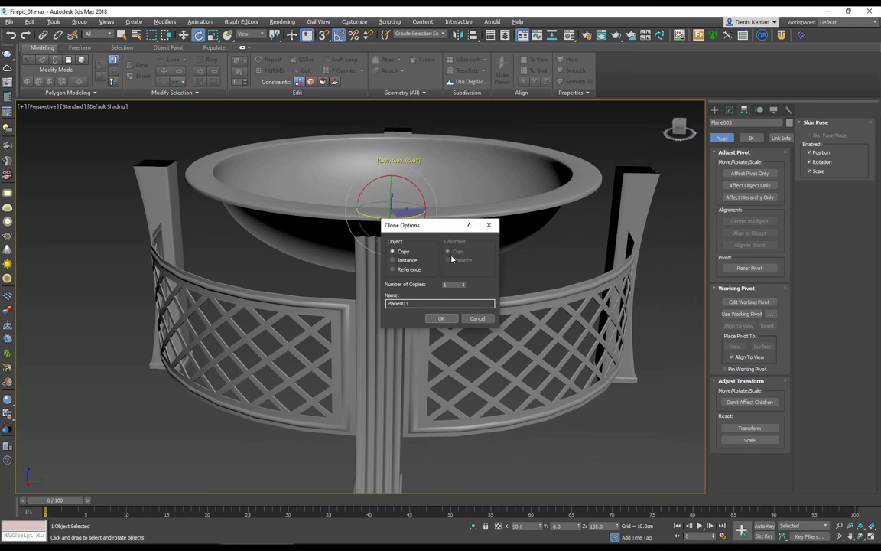
left_click(441, 318)
scroll(452, 290, "down", 3)
middle_click_drag(451, 290, 368, 266)
Unhide all firepit parts, then hide the large cylinder enclosing the legs and lattice panels
right_click(368, 266)
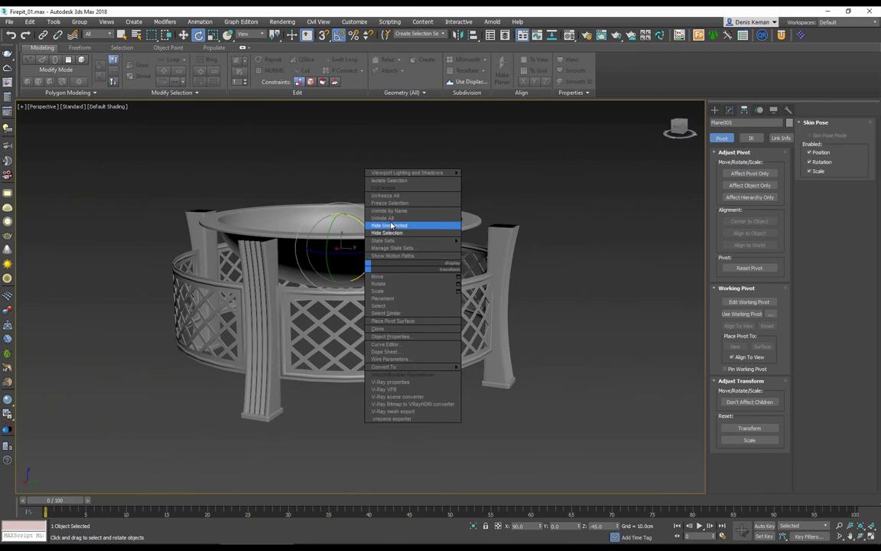
left_click(390, 219)
left_click(368, 391)
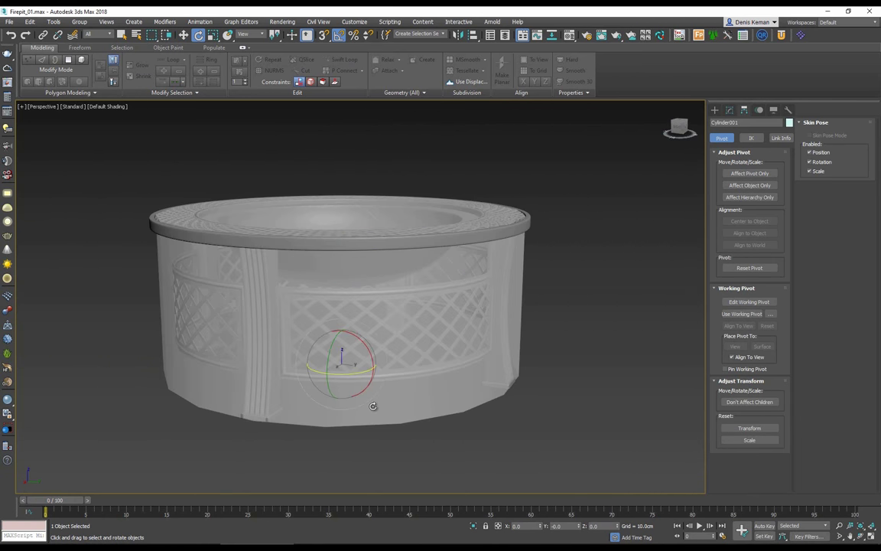
key("F4")
right_click(373, 386)
left_click(394, 354)
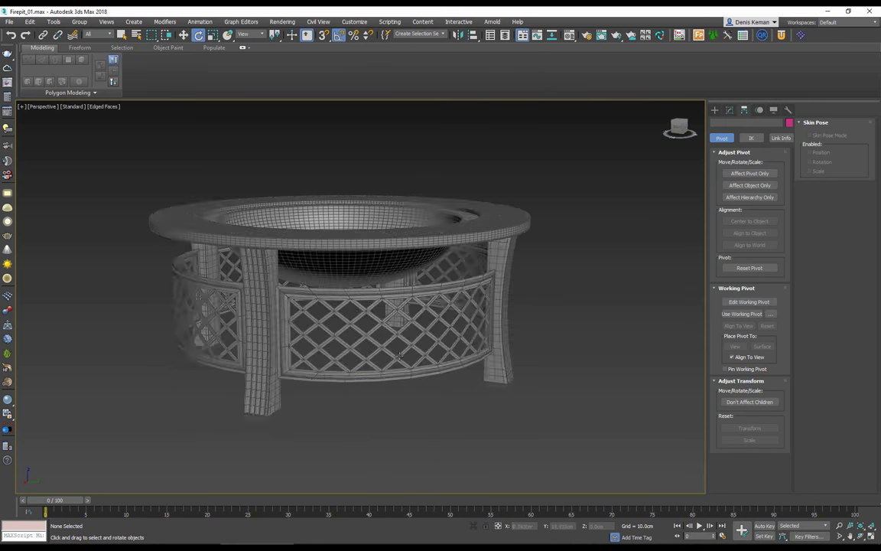
key("F4")
middle_click_drag(383, 295, 371, 308, "alt")
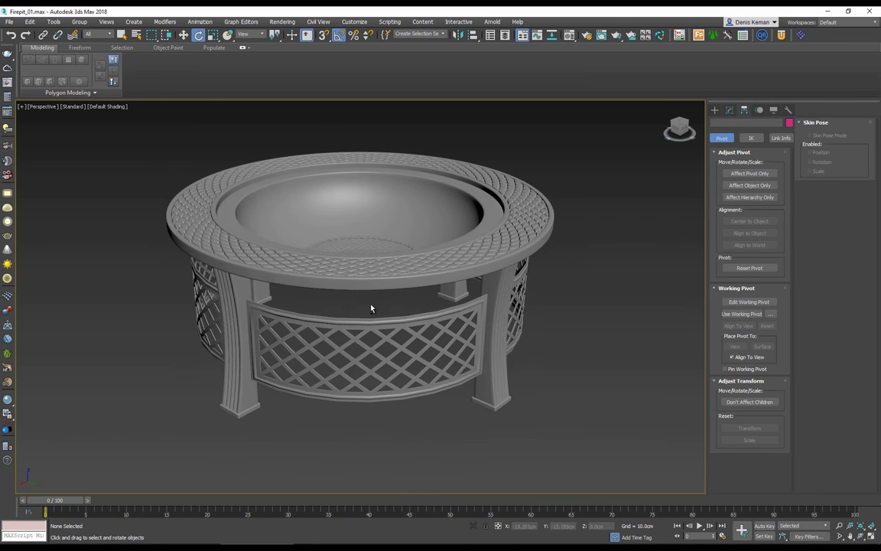
middle_click_drag(371, 308, 369, 323, "alt")
middle_click_drag(323, 293, 334, 317)
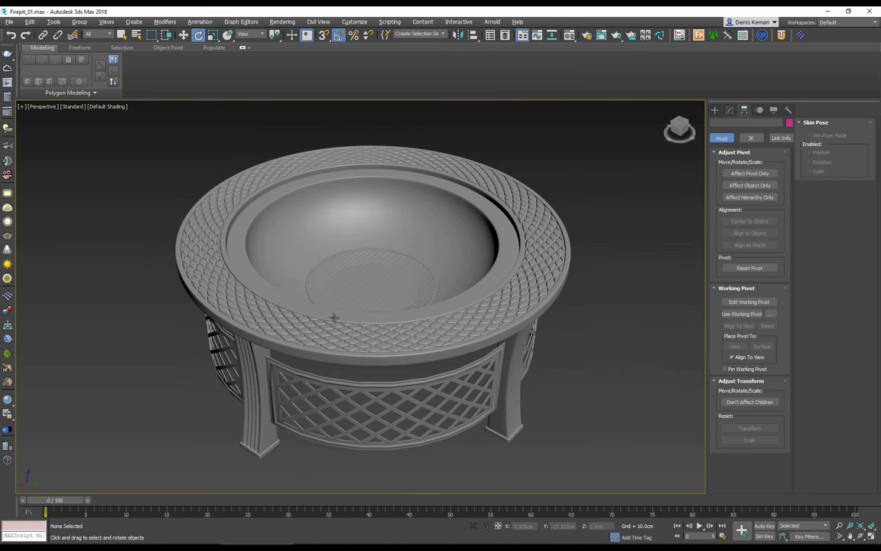
Examine the reference photos for the domed mesh lid, its crossing straps, ring handle and fit on the rim
right_click_drag(0, 268, 652, 253)
scroll(329, 123, "down", 2)
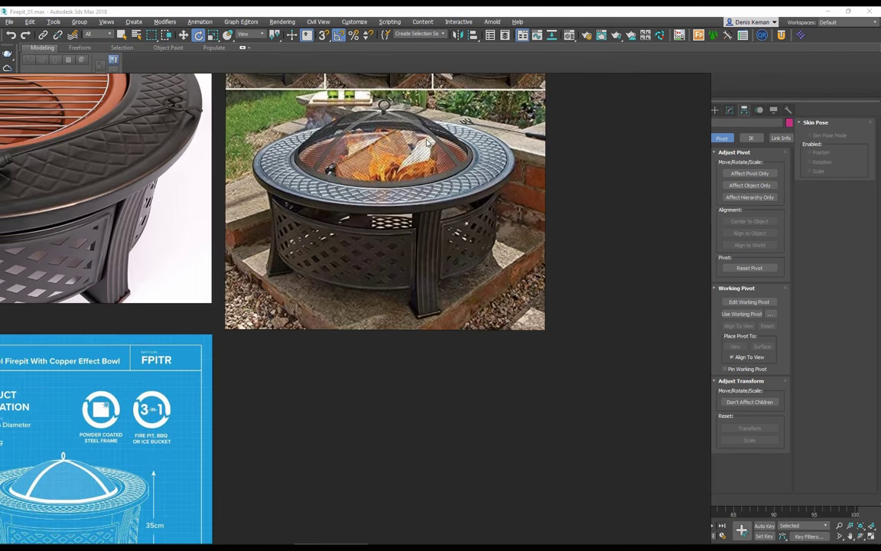
right_click_drag(321, 192, 341, 169)
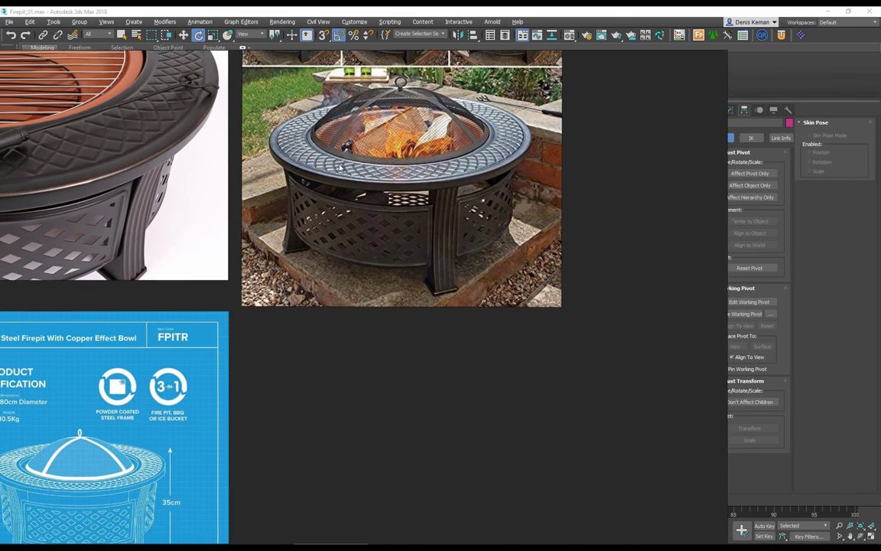
middle_click_drag(337, 203, 353, 330)
scroll(353, 331, "down", 3)
scroll(377, 205, "up", 4)
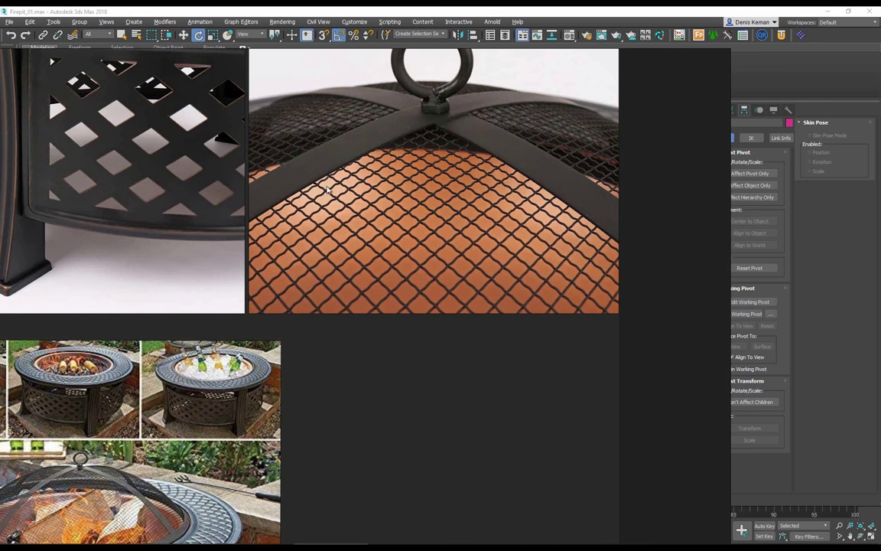
middle_click_drag(349, 272, 537, 64)
middle_click_drag(255, 229, 252, 278)
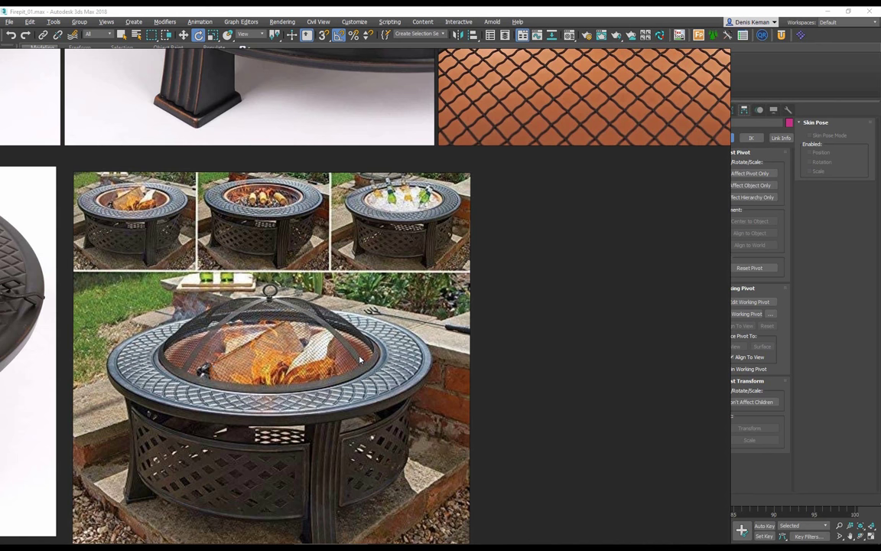
scroll(361, 359, "down", 2)
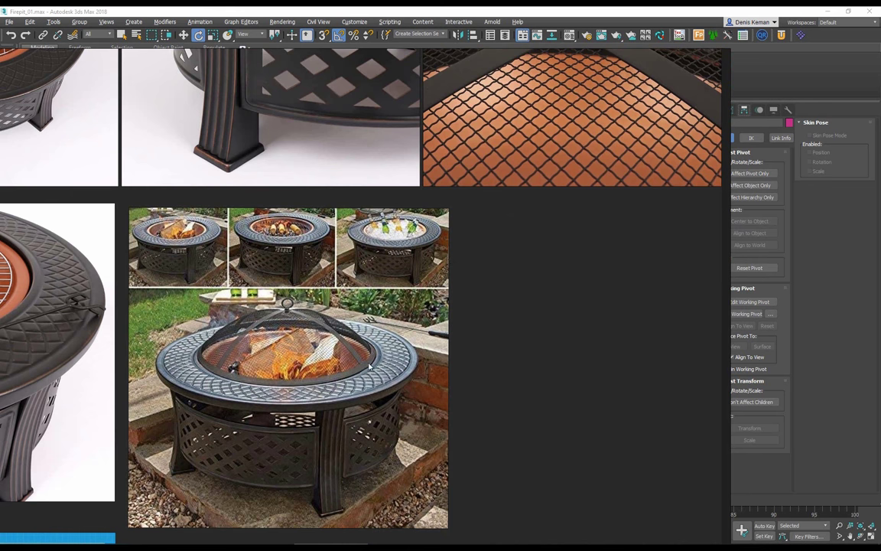
middle_click_drag(466, 290, 515, 309)
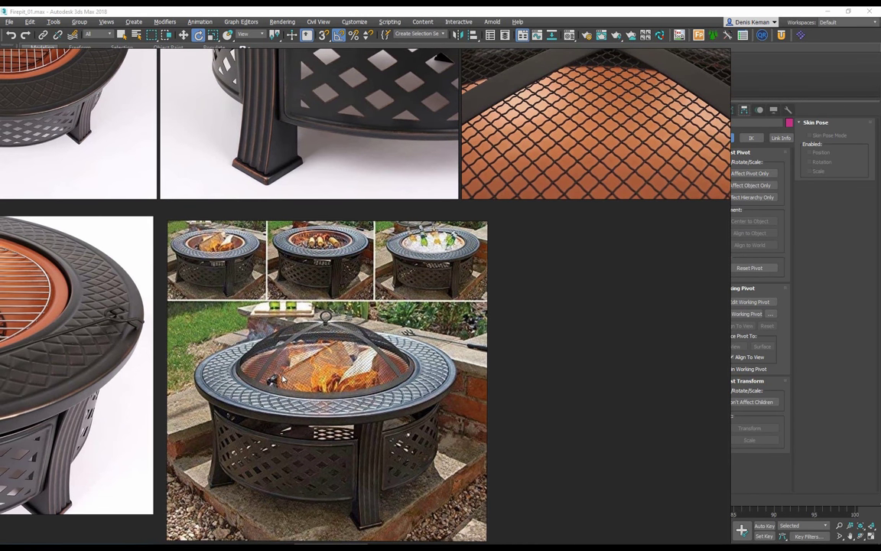
scroll(398, 365, "down", 2)
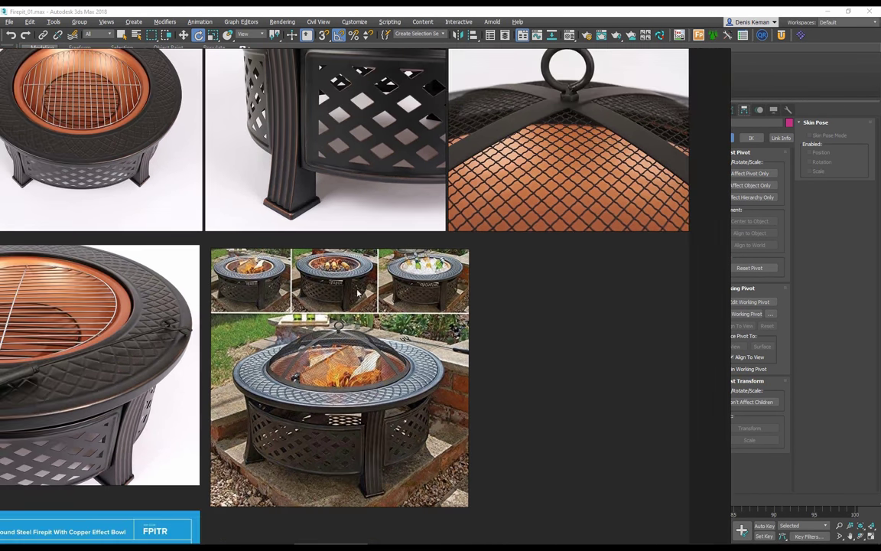
right_click_drag(423, 287, 0, 292)
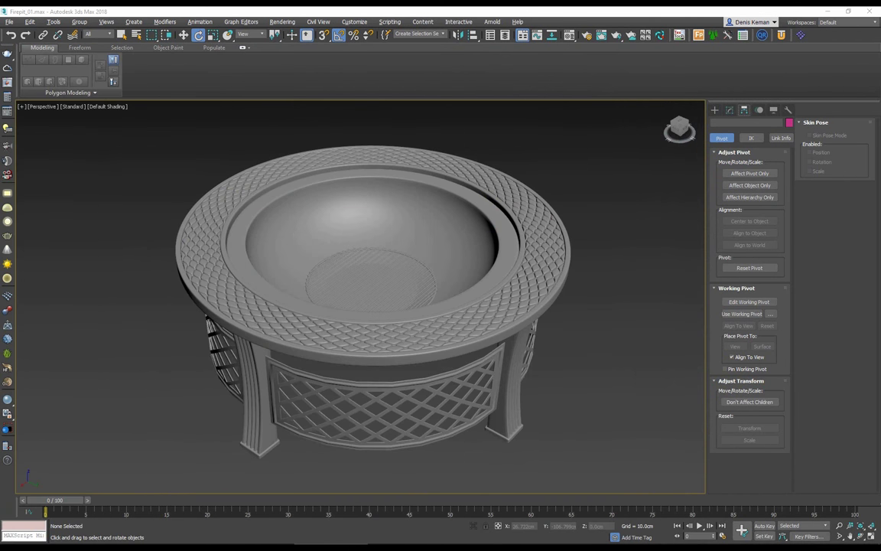
Minimize the modeling ribbon and isolate the bowl
scroll(393, 290, "up", 2)
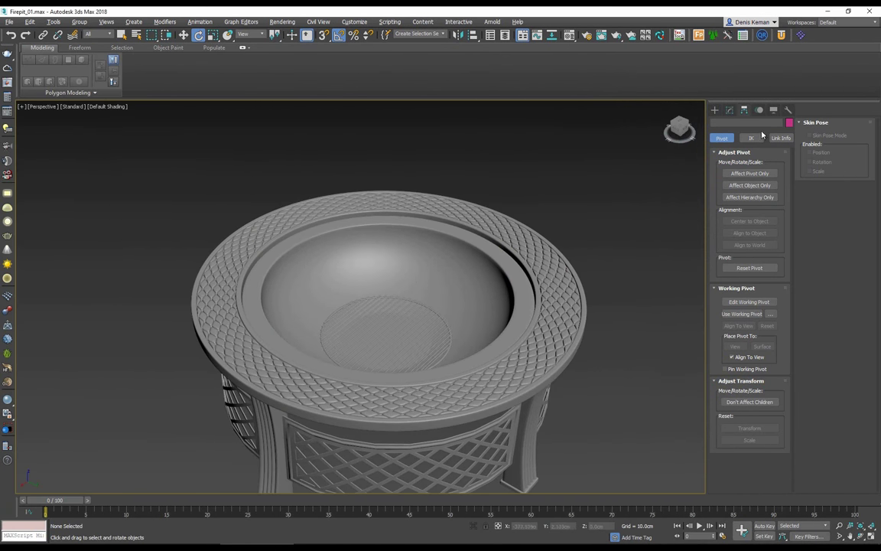
left_click(716, 110)
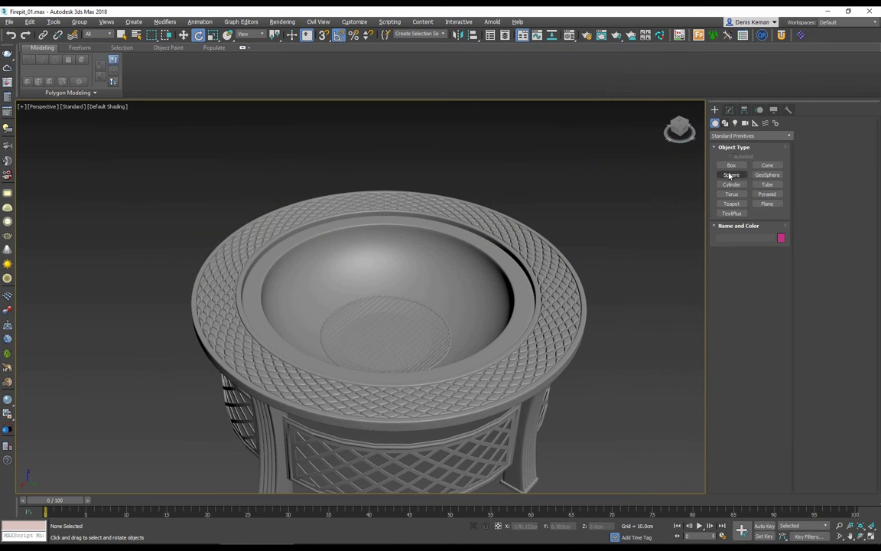
left_click(243, 48)
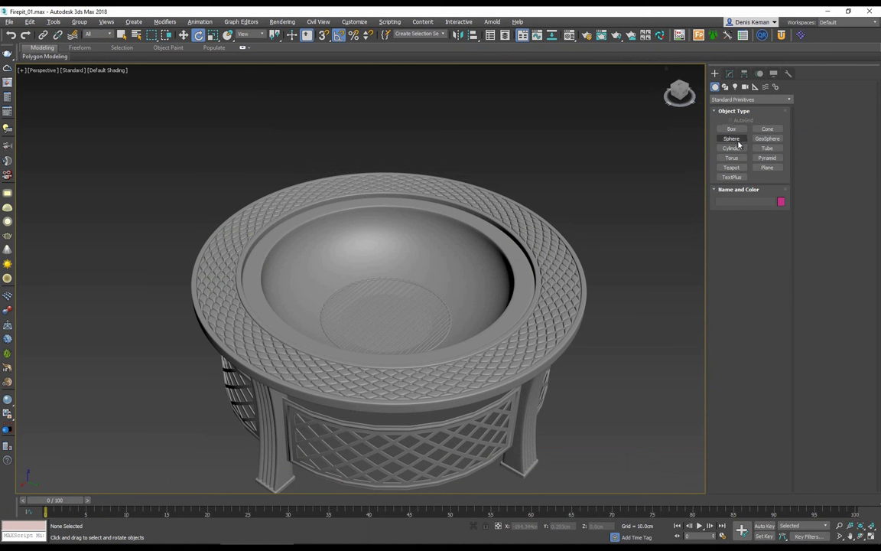
left_click(736, 141)
key("alt+w")
left_click(558, 372)
right_click(559, 373)
left_click(562, 376)
key("alt+q")
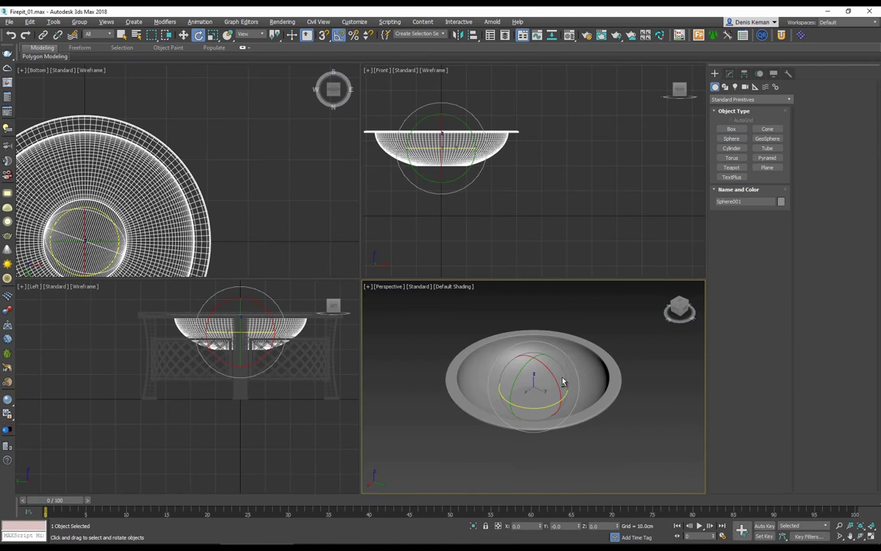
Create a sphere centered on the bowl in the Bottom view and set its radius to 30 cm
left_click(217, 197)
key("alt+w")
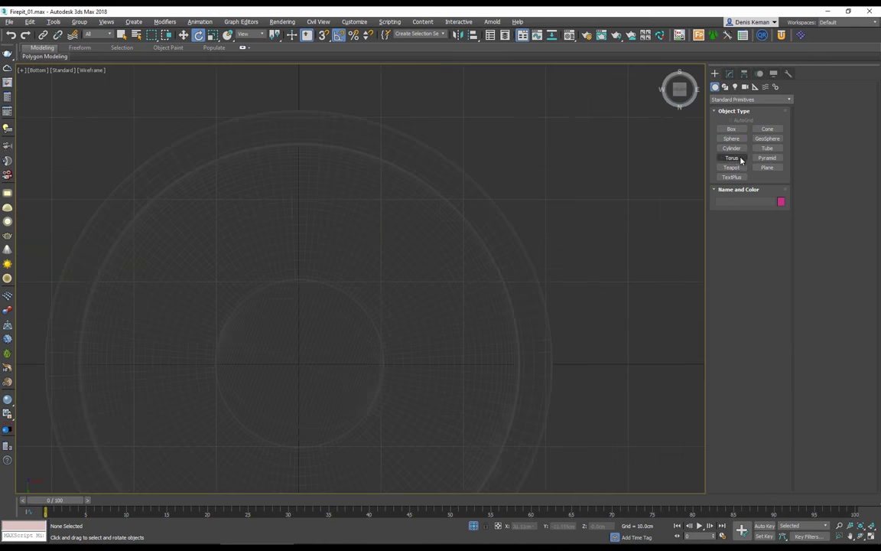
left_click(732, 139)
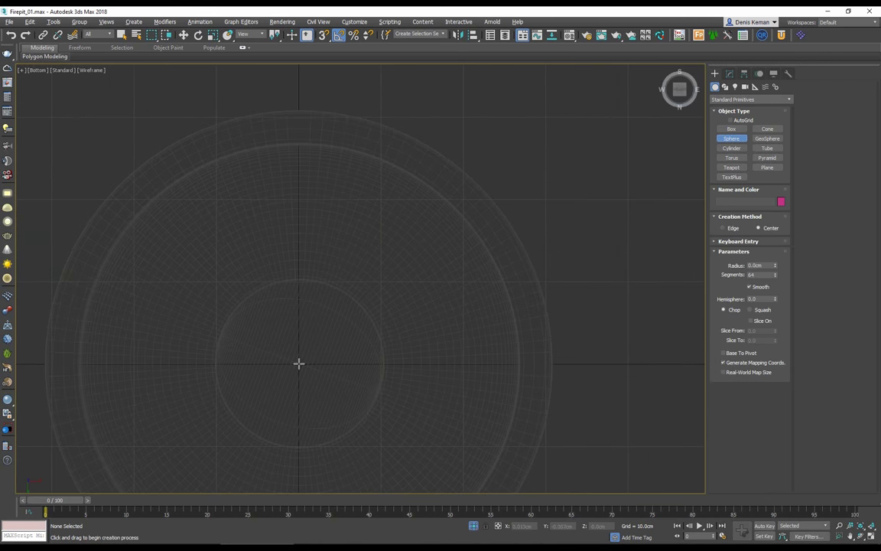
left_click_drag(299, 364, 548, 321)
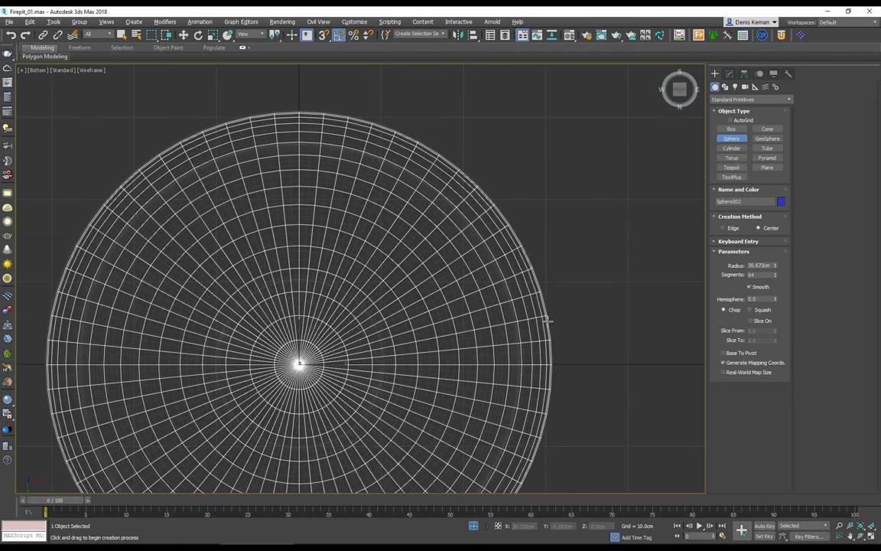
double_click(771, 265)
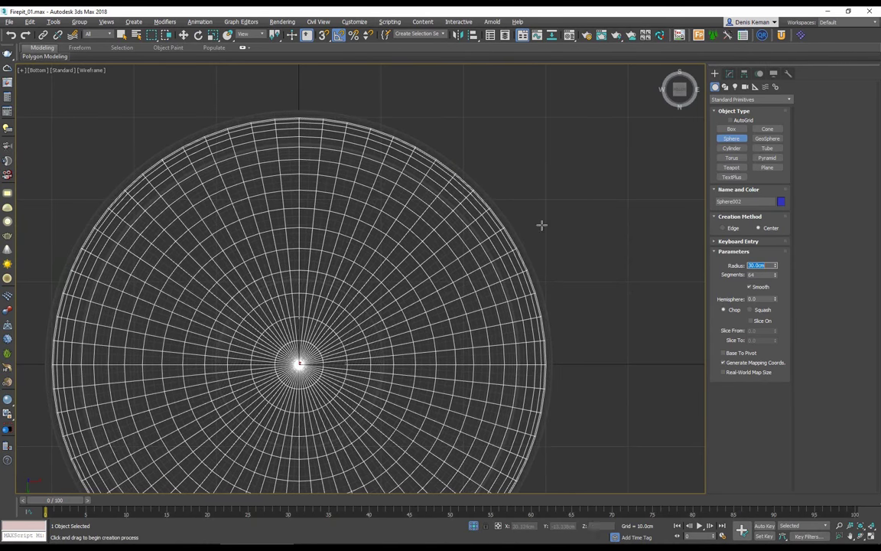
key("e")
Raise the sphere above the bowl in the Perspective view, to about 61 cm in Z
key("alt+w")
middle_click(538, 365)
key("alt+w")
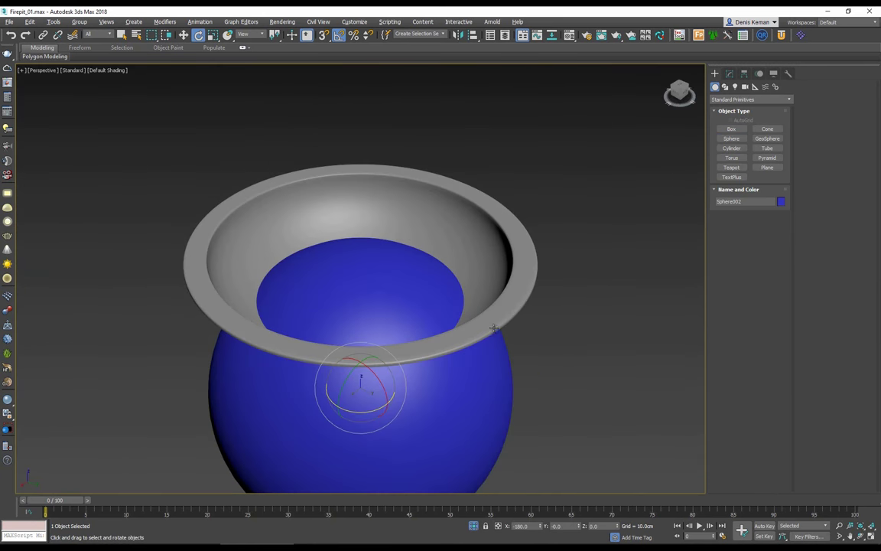
middle_click_drag(496, 331, 410, 356, "alt")
key("w")
left_click_drag(359, 365, 371, 76)
key("F4")
middle_click_drag(359, 202, 363, 288)
Add an Edit Poly modifier to the sphere and delete the polygons of its lower half in the Front view
left_click(745, 74)
left_click(730, 74)
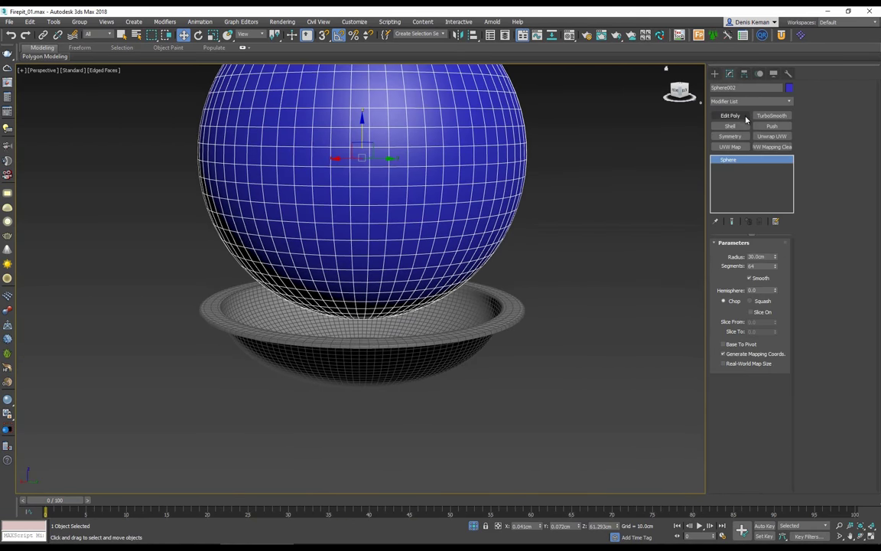
left_click(733, 116)
key("alt+w")
right_click(449, 157)
key("alt+w")
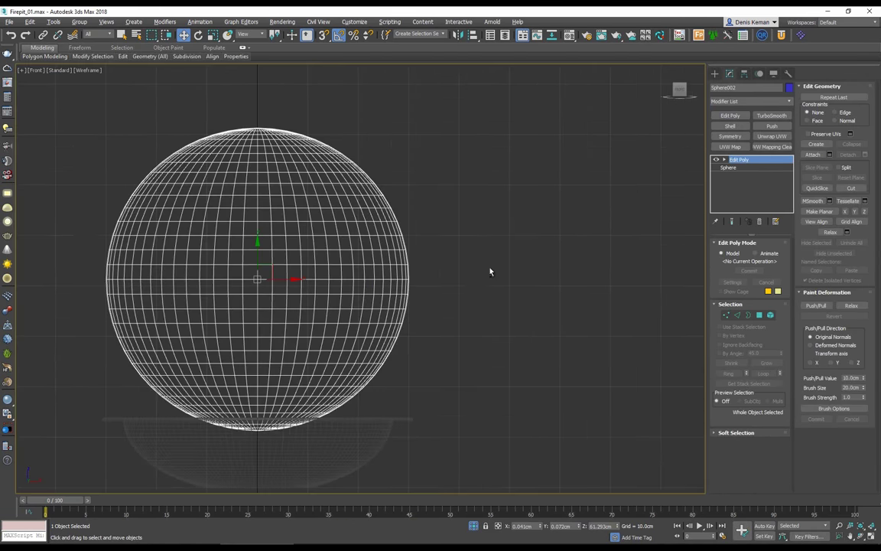
key("4")
left_click_drag(94, 291, 515, 383)
key("Delete")
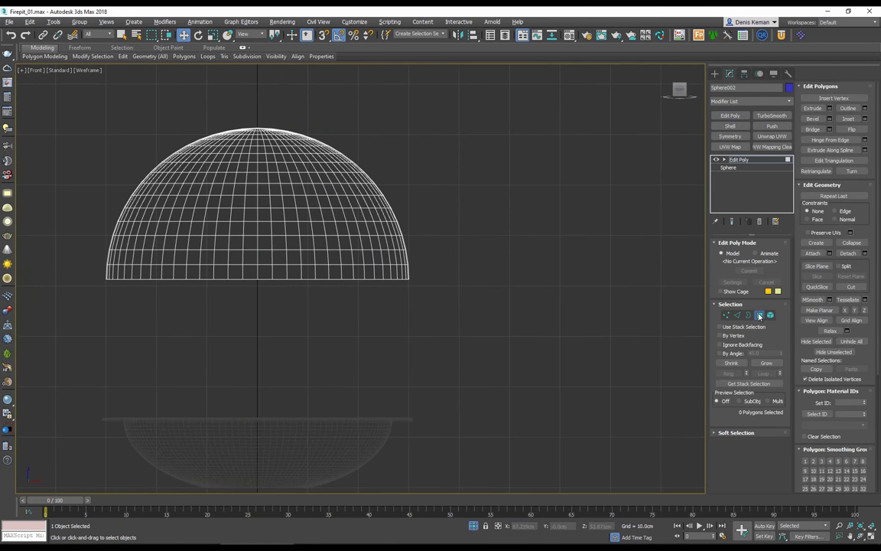
Exit polygon editing and lower the half-sphere onto the bowl's rim, to about 34 cm in Z
left_click(761, 315)
middle_click_drag(268, 277, 295, 221)
left_click_drag(287, 216, 282, 337)
Bring back all hidden parts around the dome in the Perspective view and hide the enclosing cylinder again
key("alt+w")
right_click(397, 335)
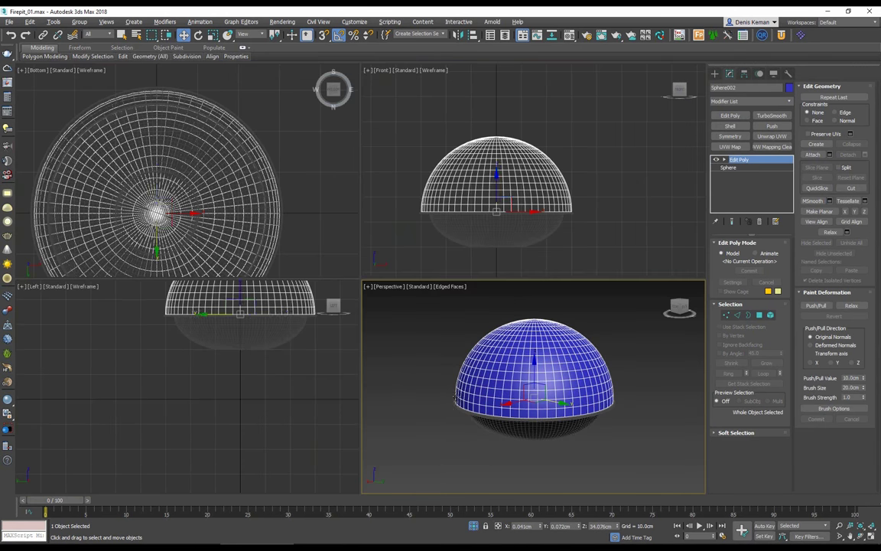
key("alt+w")
right_click(396, 333)
left_click(413, 284)
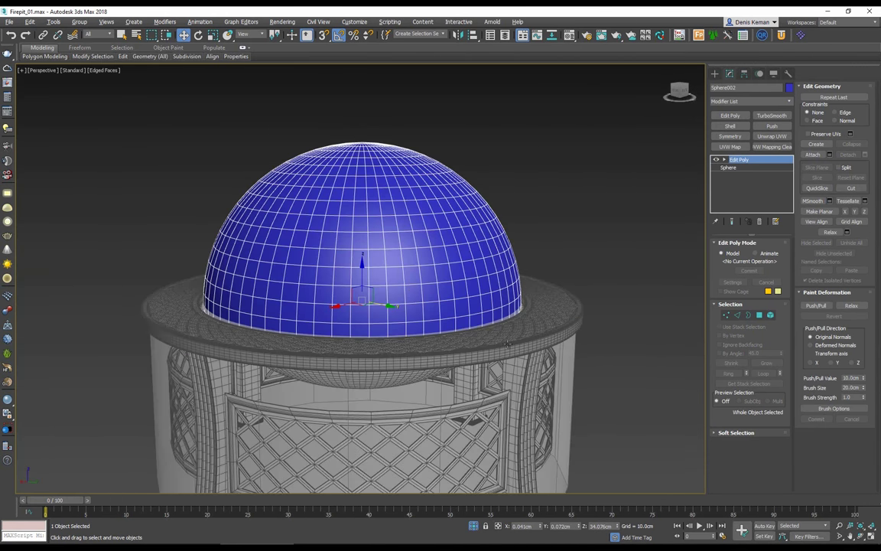
left_click(572, 385)
right_click(569, 380)
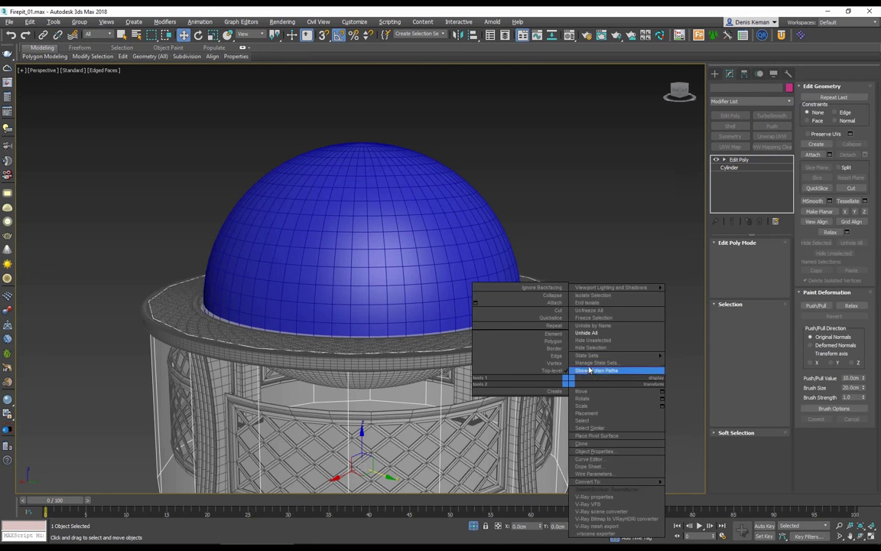
left_click(597, 347)
Flatten the dome by scaling it along Z to about 46% to match the reference lid
left_click(321, 188)
key("r")
key("r")
left_click_drag(364, 264, 354, 299)
key("r")
mouse_move(365, 274)
middle_mouse_down("alt")
mouse_move(364, 252)
mouse_move(376, 261)
middle_mouse_up("alt")
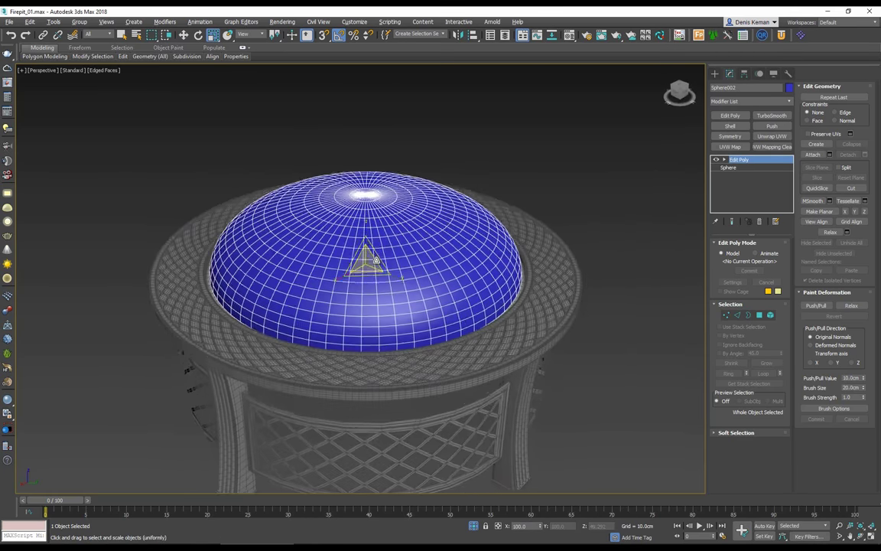
key("F4")
left_click(525, 144)
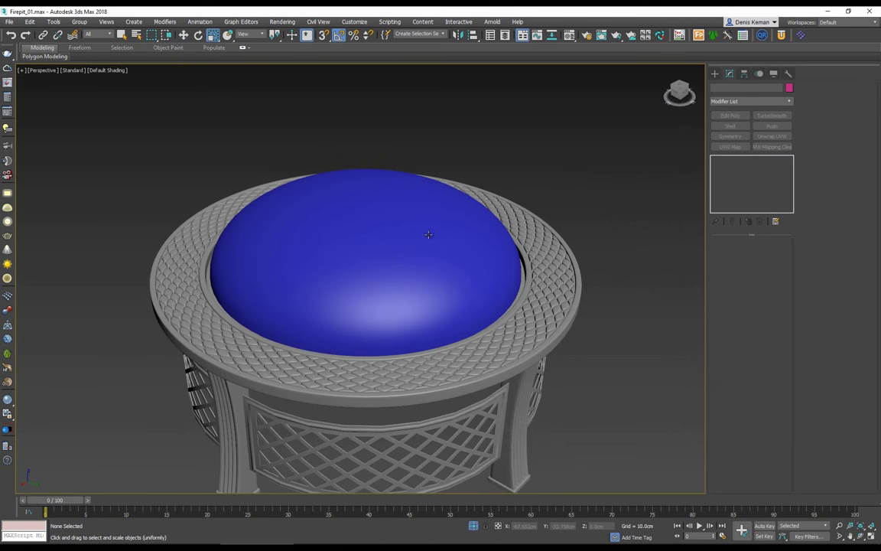
key("F4")
left_click(429, 234)
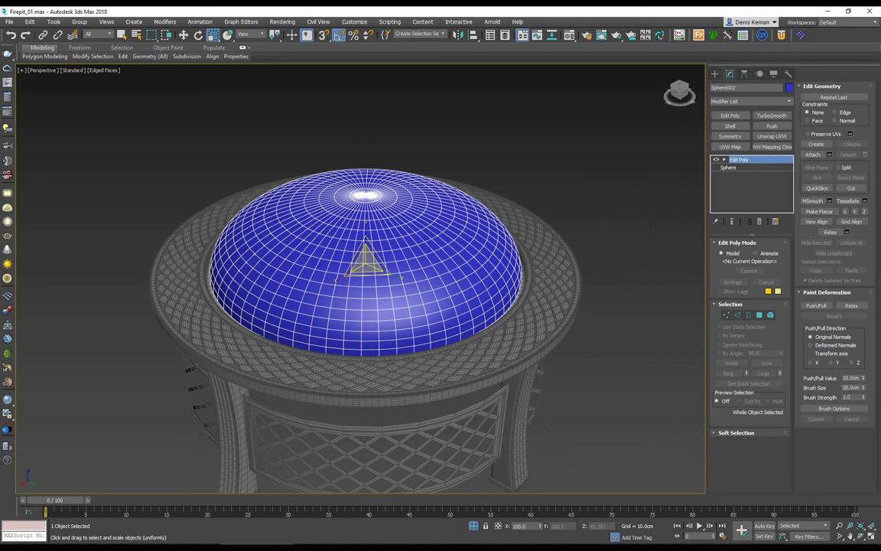
middle_click_drag(404, 249, 426, 270, "alt")
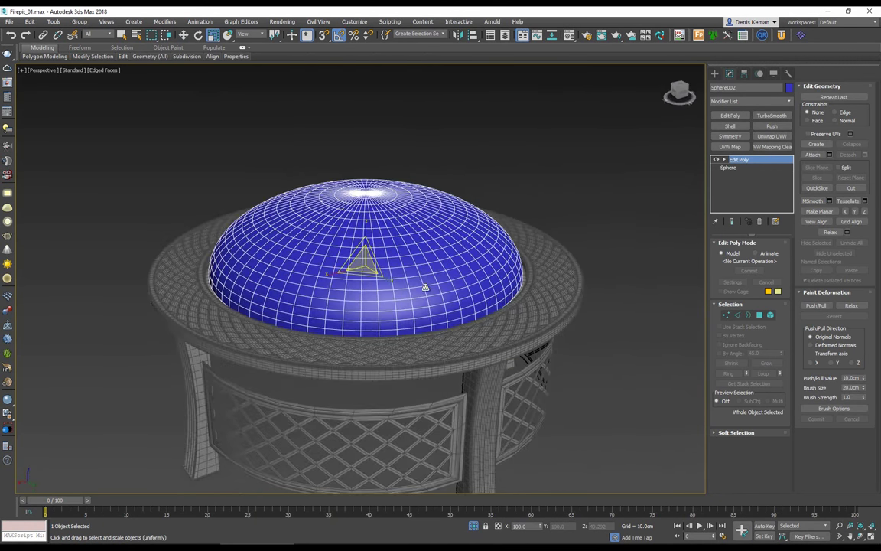
Isolate the dome and extend its open bottom border outward into a flat flange by scaling a copy to about 217% in X and Y
key("alt+q")
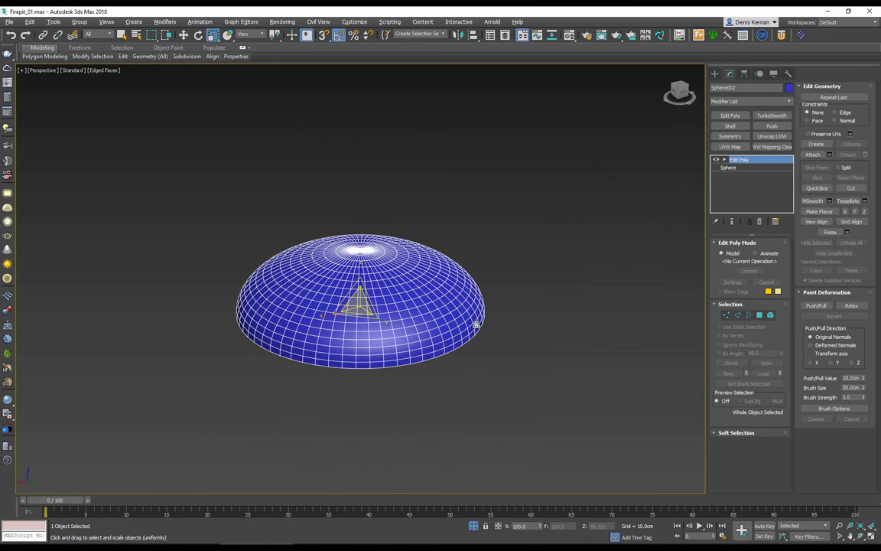
middle_click_drag(459, 319, 442, 274)
key("3")
left_click(403, 316)
middle_click_drag(403, 316, 410, 346, "alt")
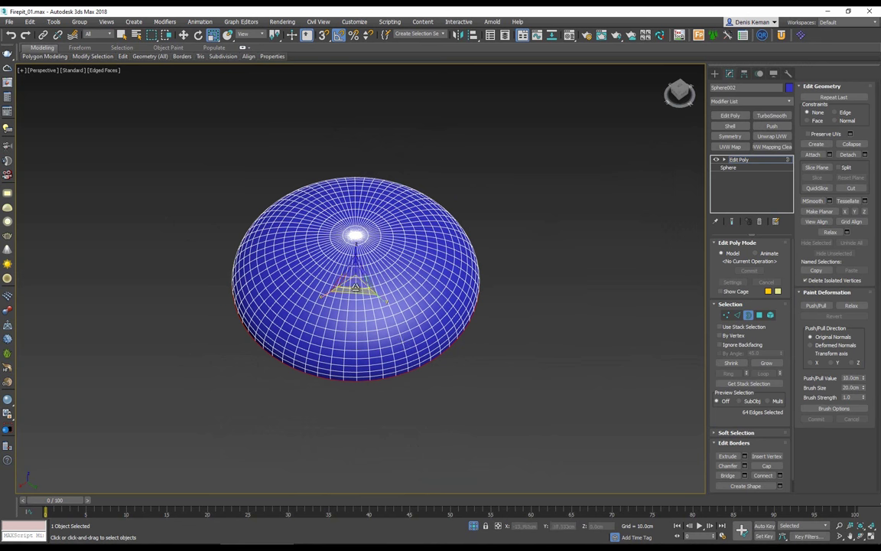
left_click_drag(355, 288, 364, 334, "shift")
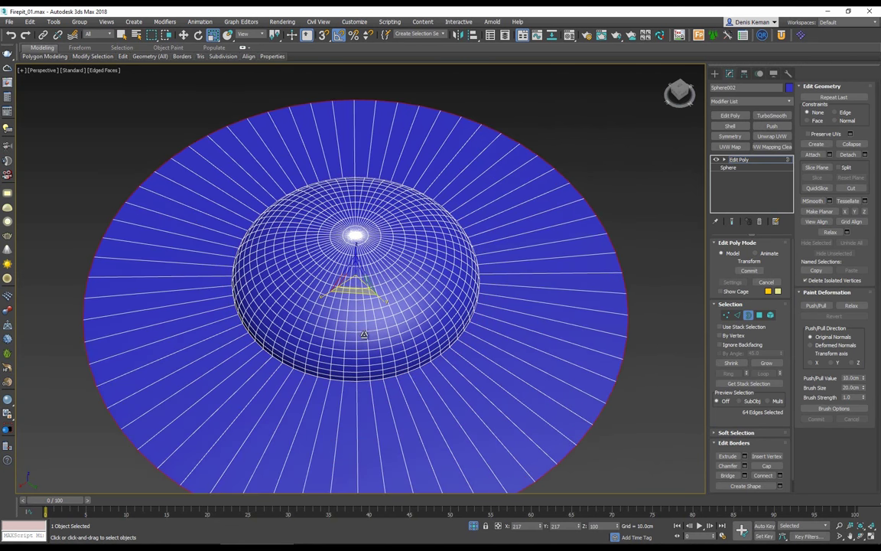
middle_click_drag(340, 293, 311, 277, "alt")
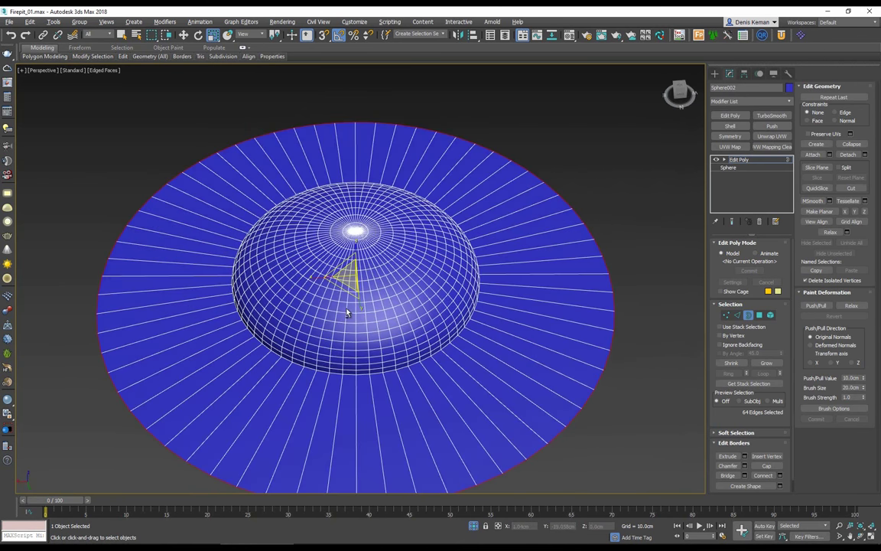
left_click(748, 316)
middle_click_drag(351, 291, 314, 250, "alt")
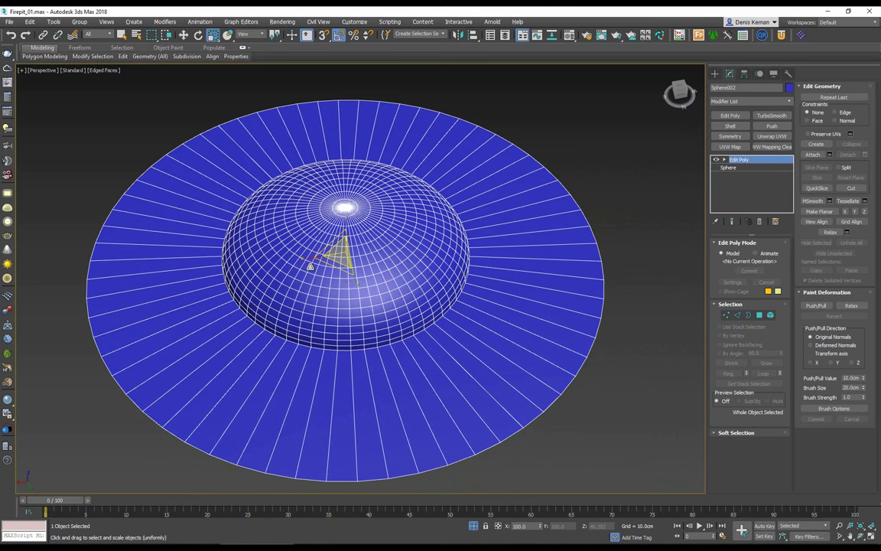
Draw a plane about 70 by 67 cm over the dome in the Bottom view and reduce its length segments to 1
left_click(624, 201)
key("alt+w")
key("alt+w")
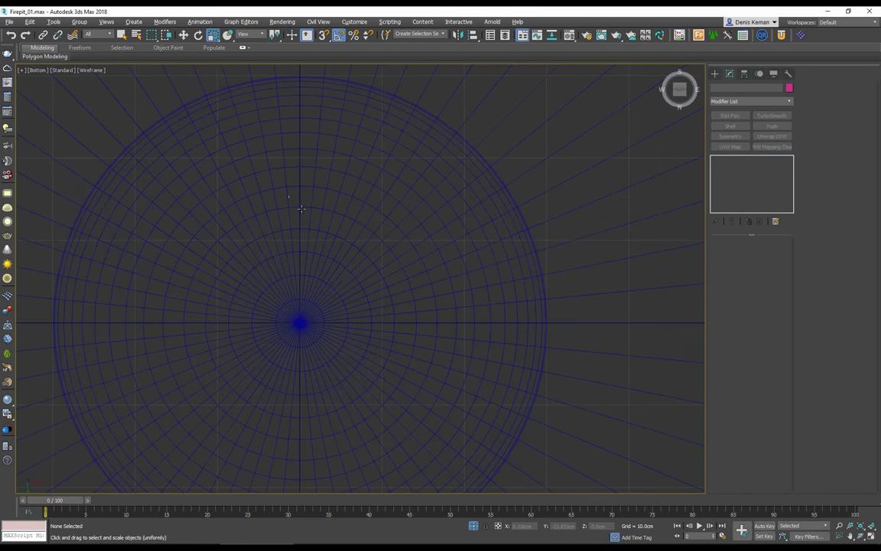
scroll(301, 208, "down", 4)
left_click(715, 74)
left_click(767, 167)
mouse_move(163, 102)
left_mouse_down()
mouse_move(235, 252)
mouse_move(350, 359)
mouse_move(424, 393)
mouse_move(437, 389)
left_mouse_up()
right_click(779, 286)
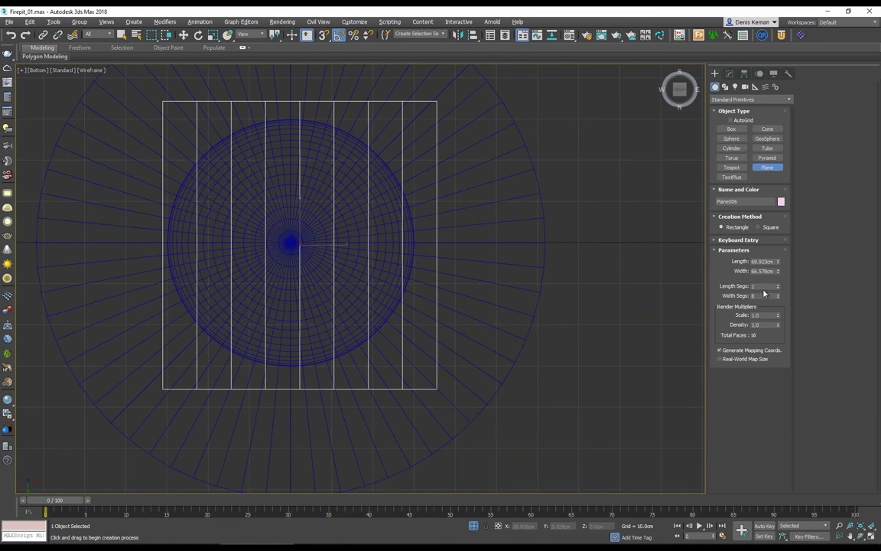
Try 15 and 20 width segments on the plane, then settle on 30
double_click(765, 296)
type("15")
key("Return")
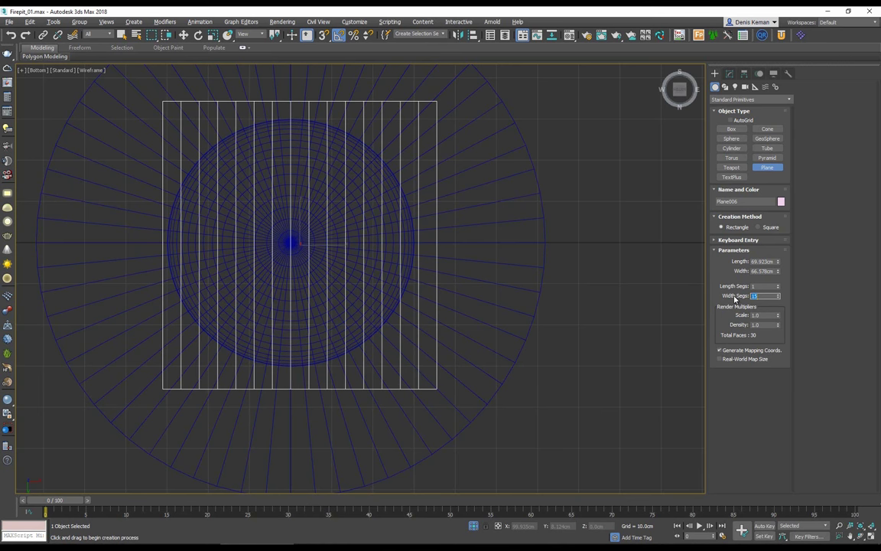
type("20")
key("Return")
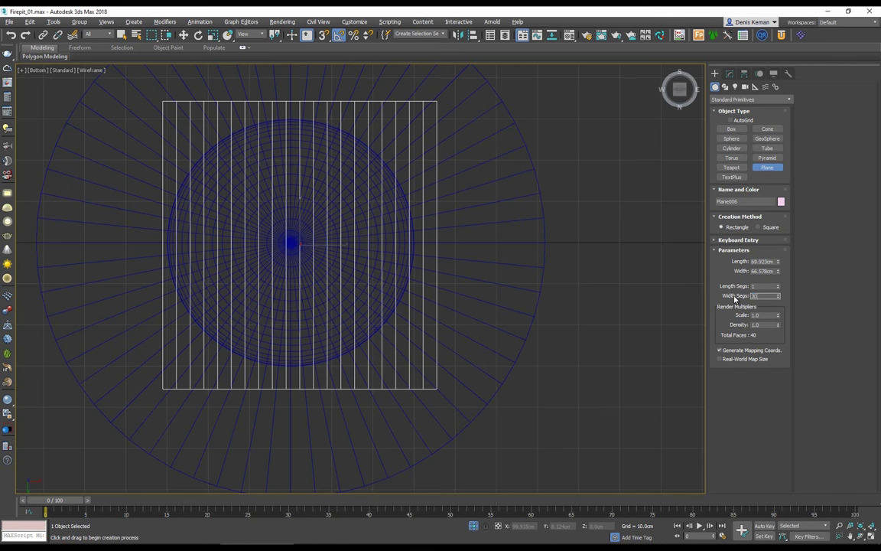
type("30")
key("Return")
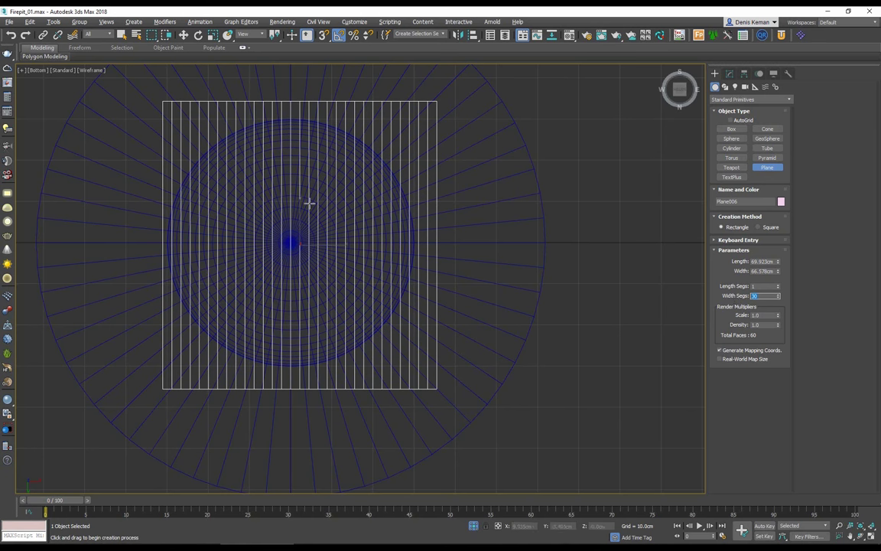
Centre the plane on the dome in the Bottom view and raise it above the dome to about 58 cm in Z
middle_click_drag(309, 203, 334, 223)
key("w")
left_click_drag(339, 247, 331, 245)
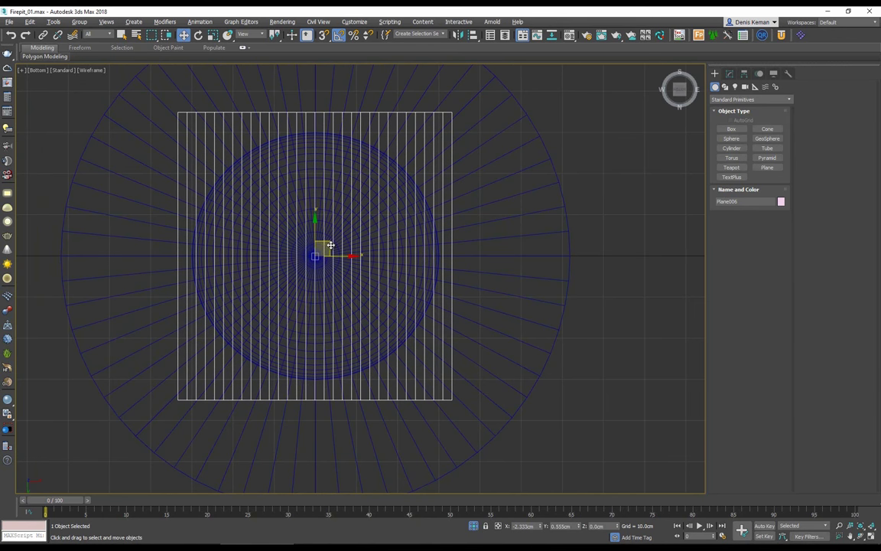
left_click_drag(330, 245, 331, 245)
key("alt+w")
key("alt+w")
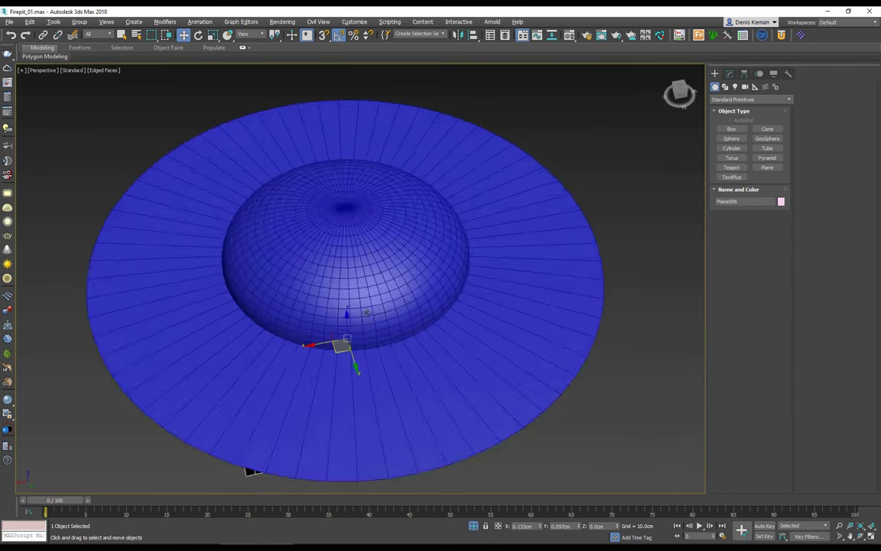
left_click_drag(347, 316, 349, 127)
middle_click_drag(349, 128, 291, 205, "alt")
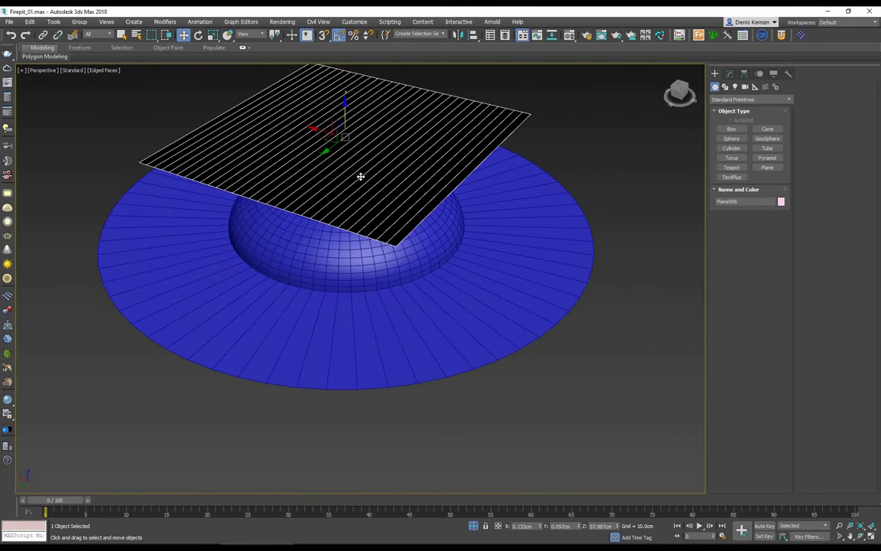
Add an Edit Poly modifier to the plane and flip all its polygons to face upward
key("1")
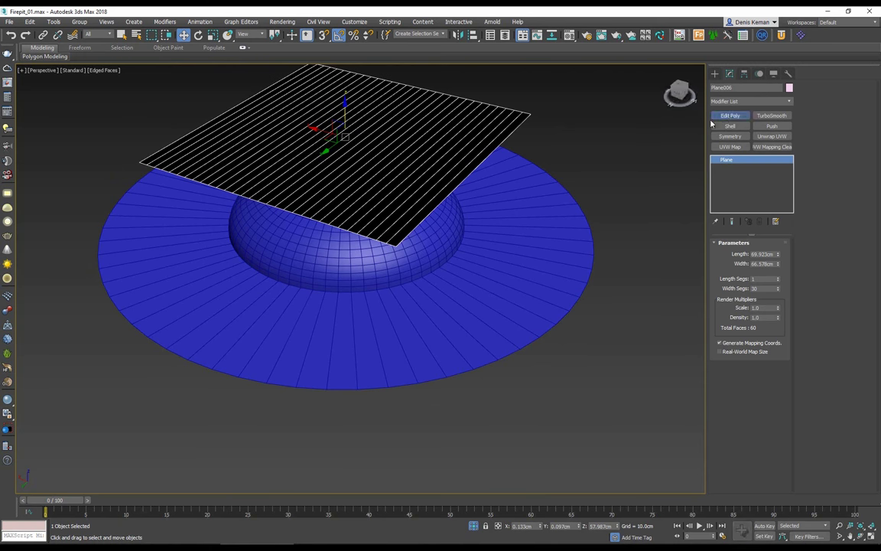
left_click(721, 118)
key("4")
key("ctrl+a")
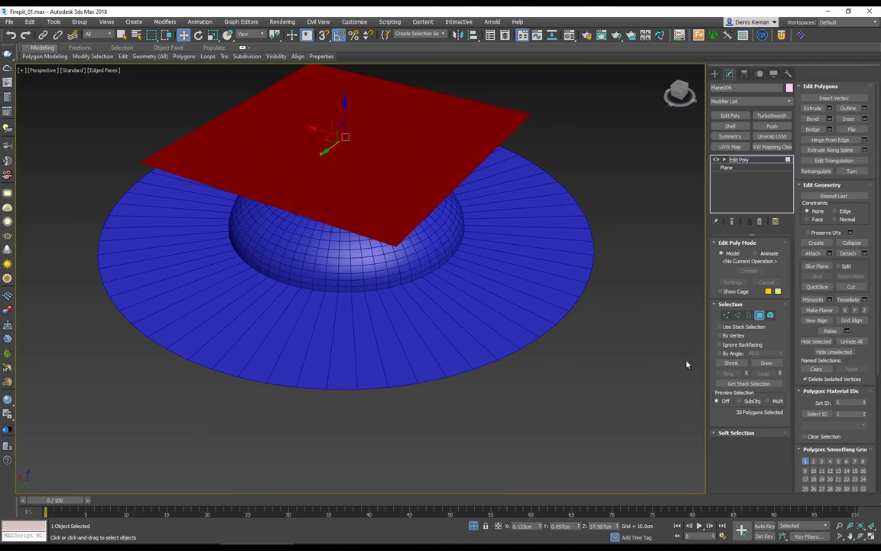
left_click(853, 131)
middle_click_drag(352, 189, 407, 287, "alt")
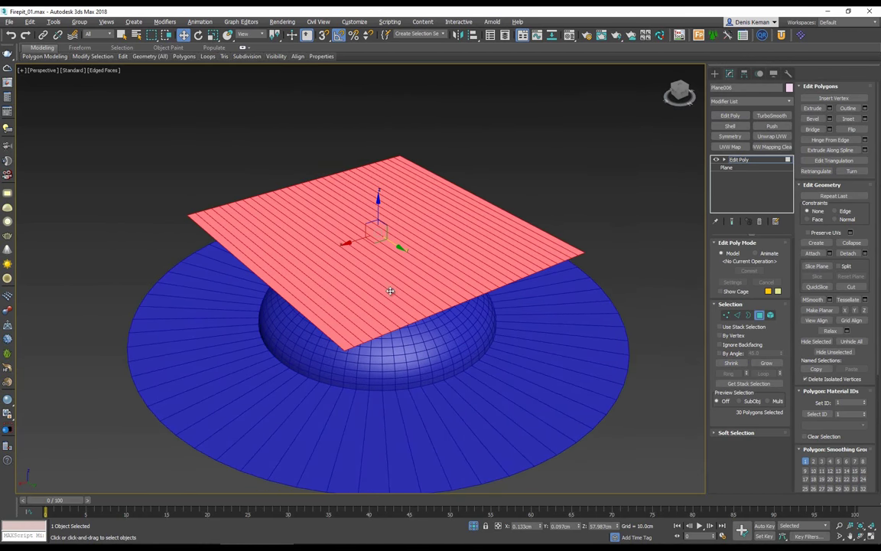
left_click(760, 316)
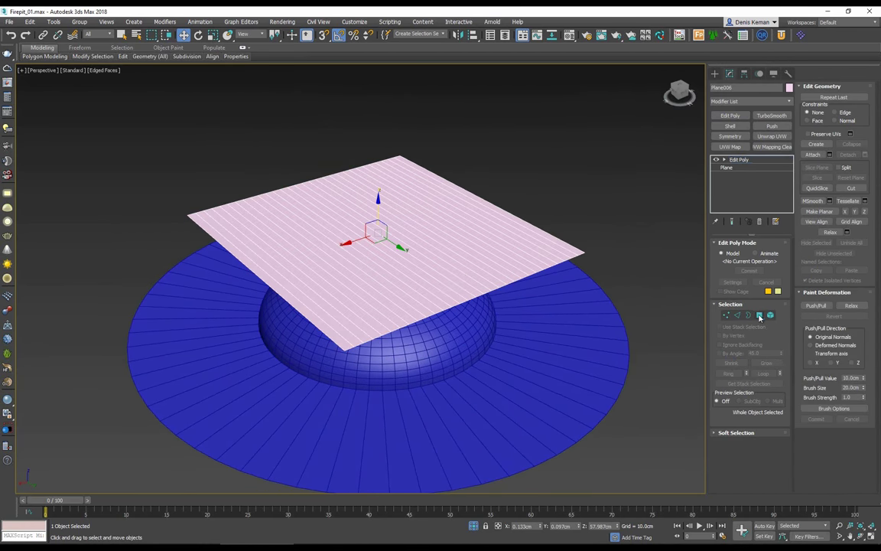
Change the Bottom viewport to a Top view and return to the maximized Perspective view
key("alt+w")
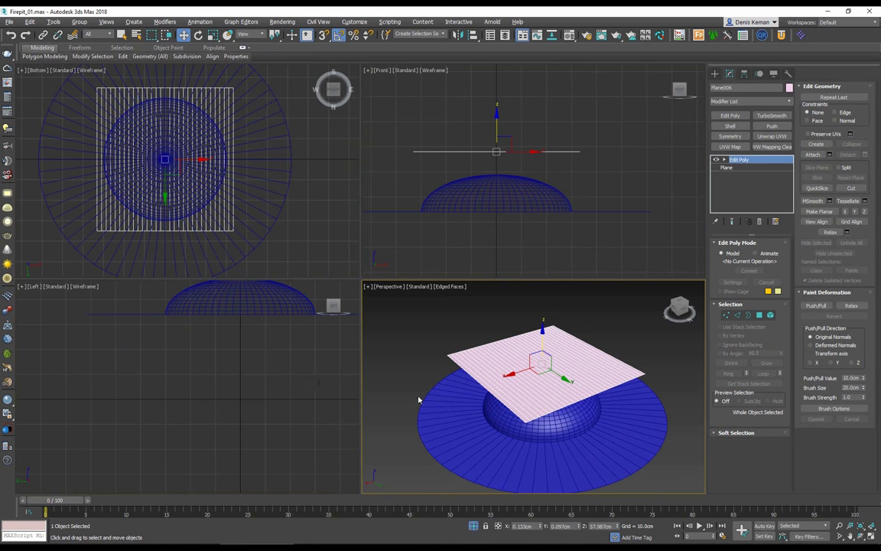
right_click(273, 194)
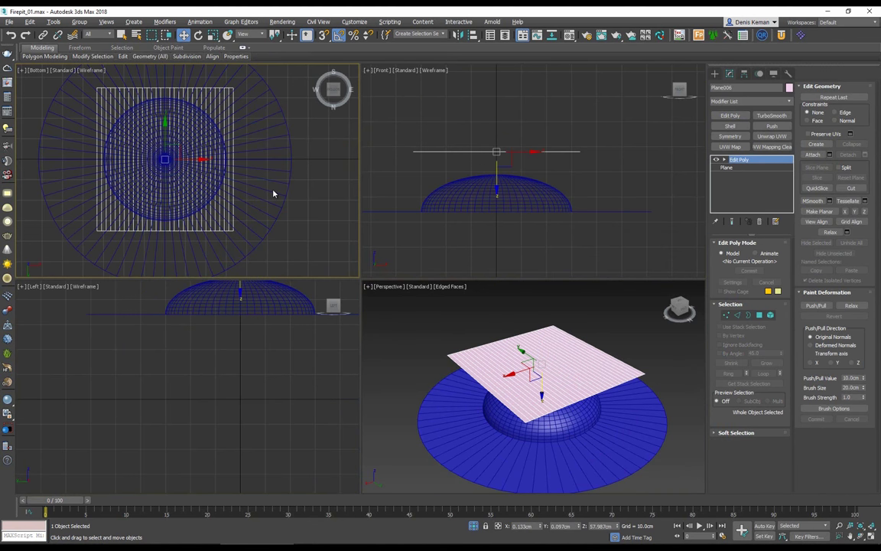
left_click(43, 72)
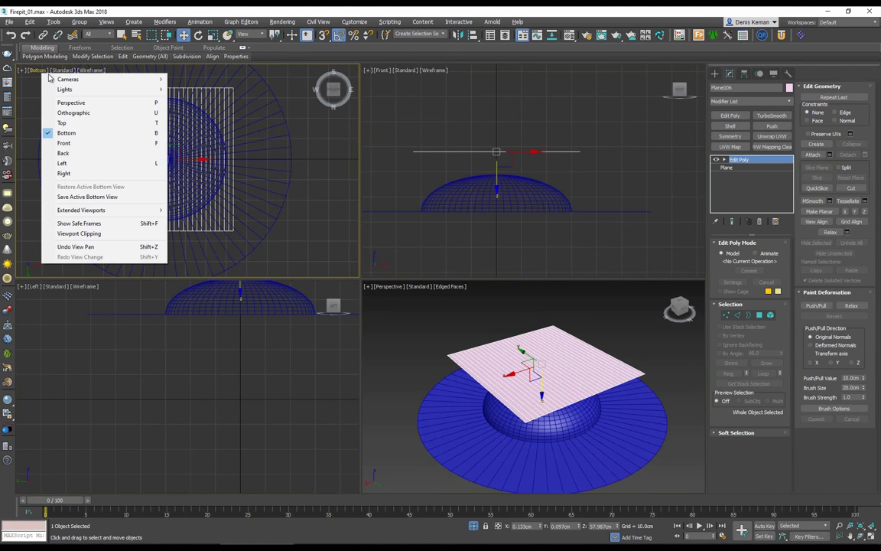
left_click(62, 123)
middle_click_drag(528, 358, 528, 379)
key("alt+w")
middle_click_drag(334, 337, 380, 320, "alt")
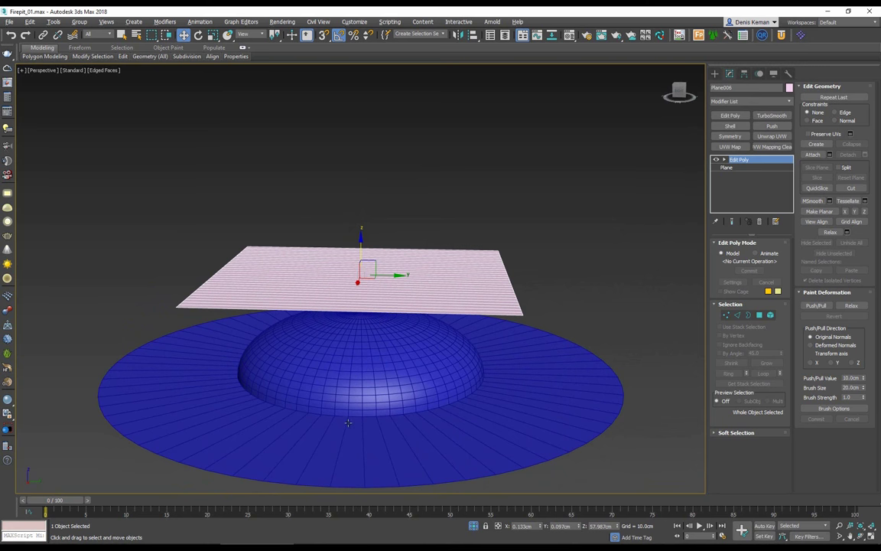
Try to connect the plane's parallel edges with new cross edges
mouse_move(348, 423)
middle_mouse_down("alt")
mouse_move(314, 369)
mouse_move(353, 422)
middle_mouse_up("alt")
key("2")
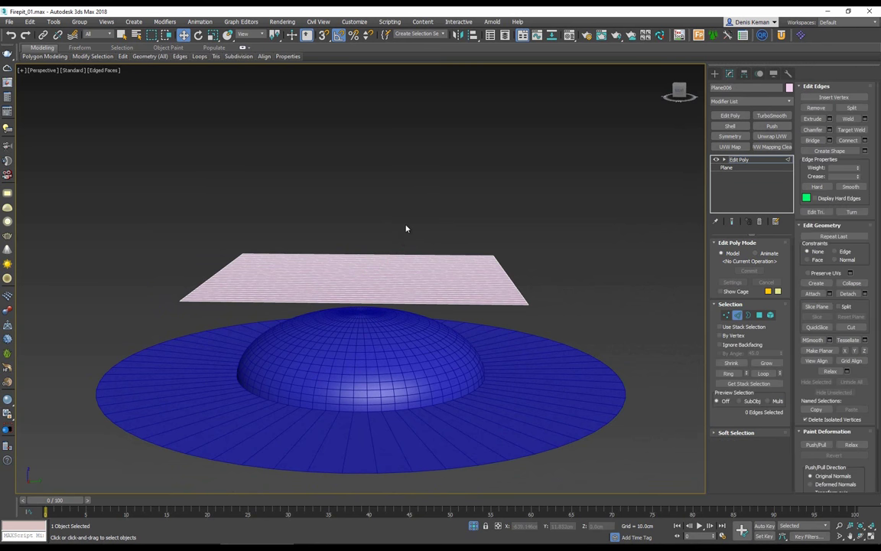
left_click_drag(407, 228, 402, 368)
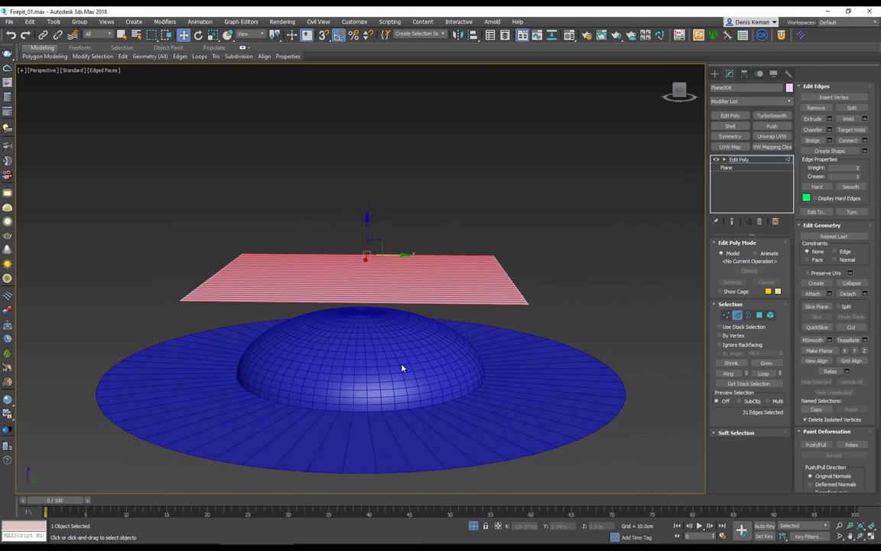
left_click(864, 141)
left_click_drag(366, 280, 379, 287)
left_click(392, 324)
Remove the Edit Poly modifier from the plane and set its length segments to 30
left_click(761, 222)
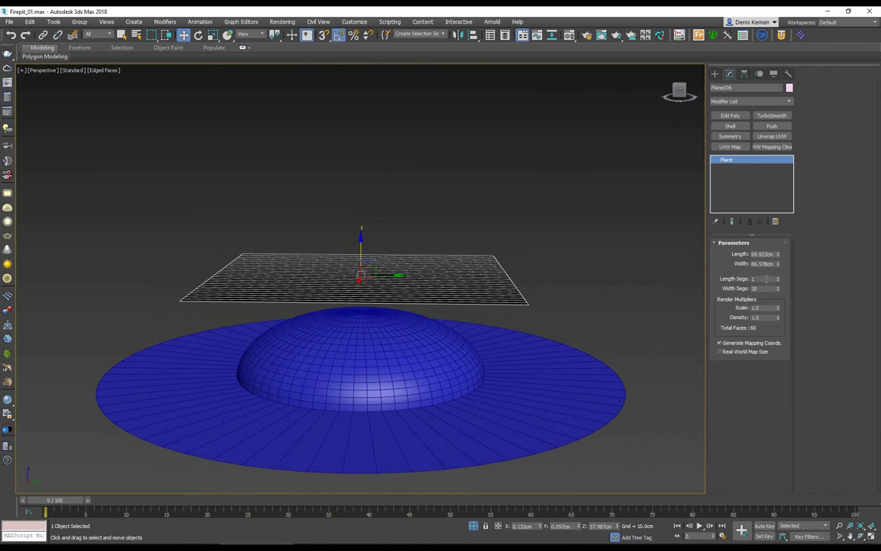
type("30")
key("Return")
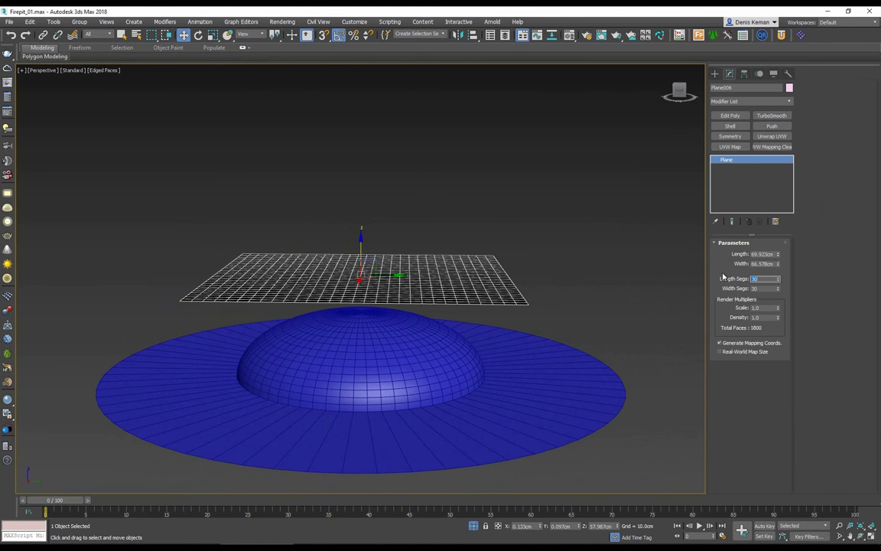
middle_click_drag(354, 220, 306, 243, "alt")
Add an Edit Poly modifier to the gridded plane, flip all its polygons and exit polygon editing
left_click(733, 116)
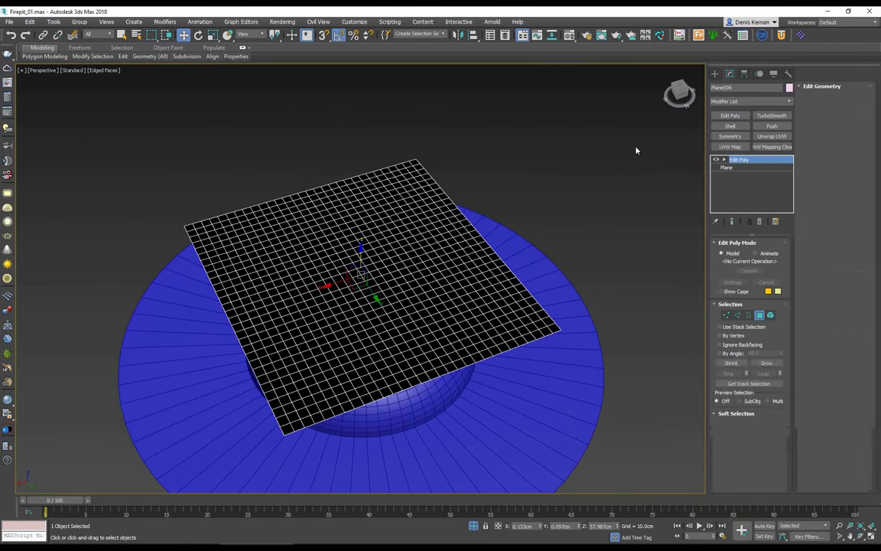
key("4")
key("ctrl+a")
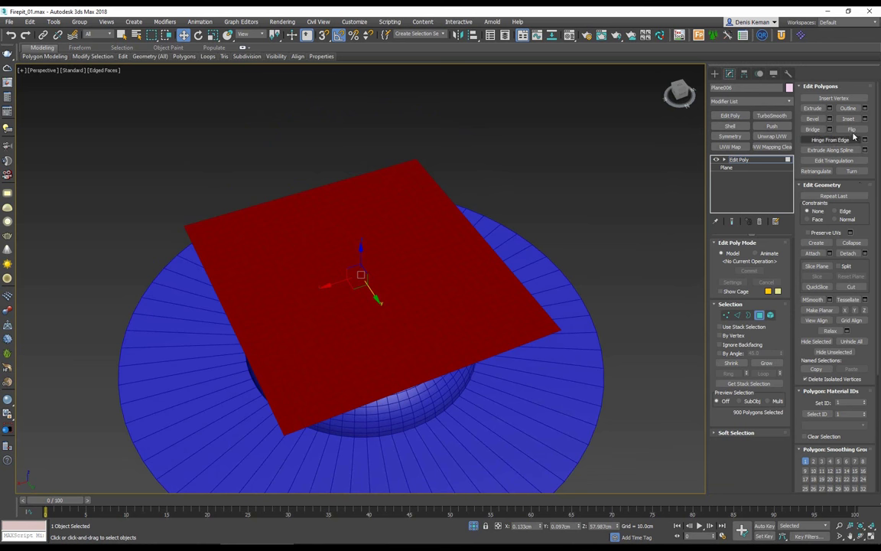
left_click(852, 130)
left_click(762, 313)
Lower the gridded plane closer to the dome, to about 50 cm in Z
middle_click_drag(467, 251, 460, 218, "alt")
left_click_drag(365, 248, 357, 285)
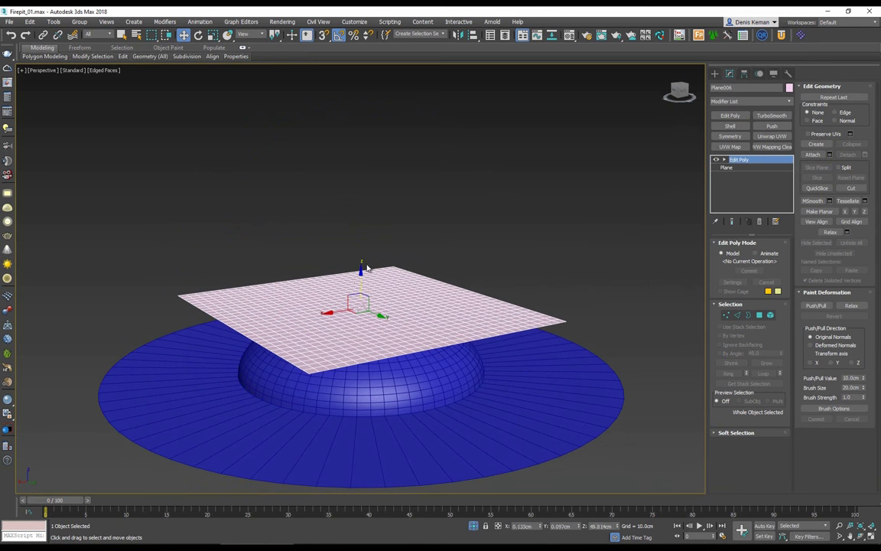
middle_click_drag(357, 284, 368, 290, "alt")
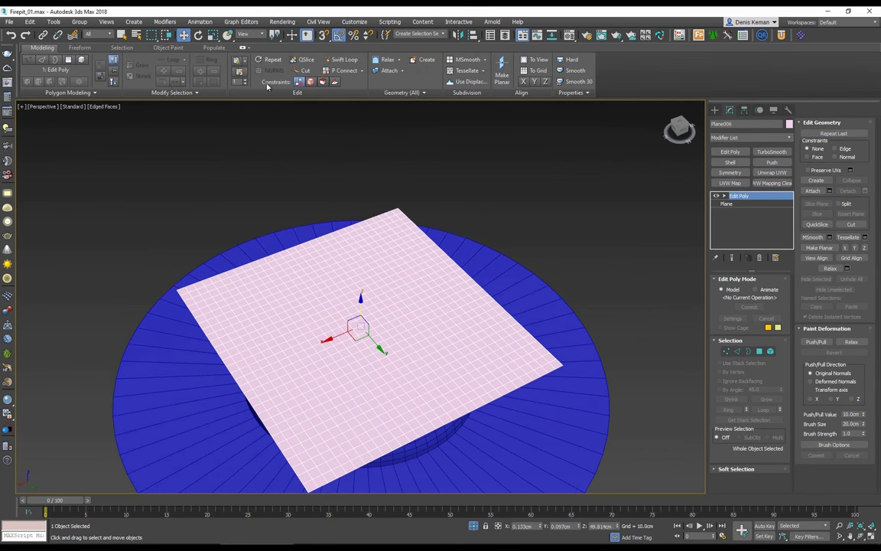
Set the Freeform PolyDraw target to Surface and pick the flanged dome as the surface to conform to
left_click(159, 48)
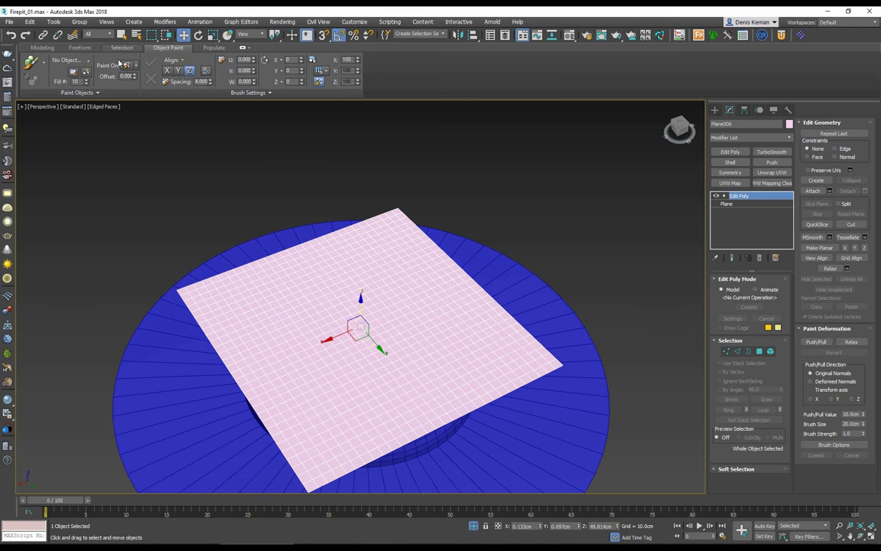
left_click(89, 62)
left_click(82, 47)
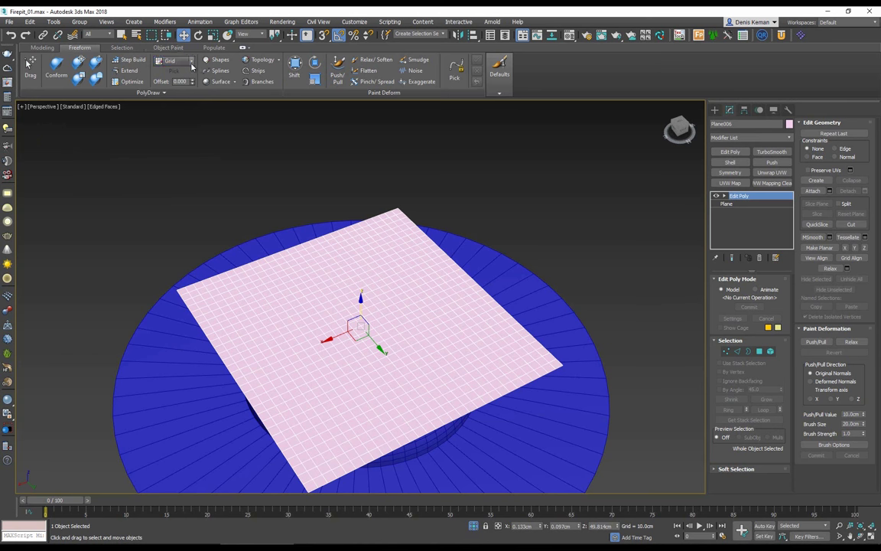
left_click(192, 64)
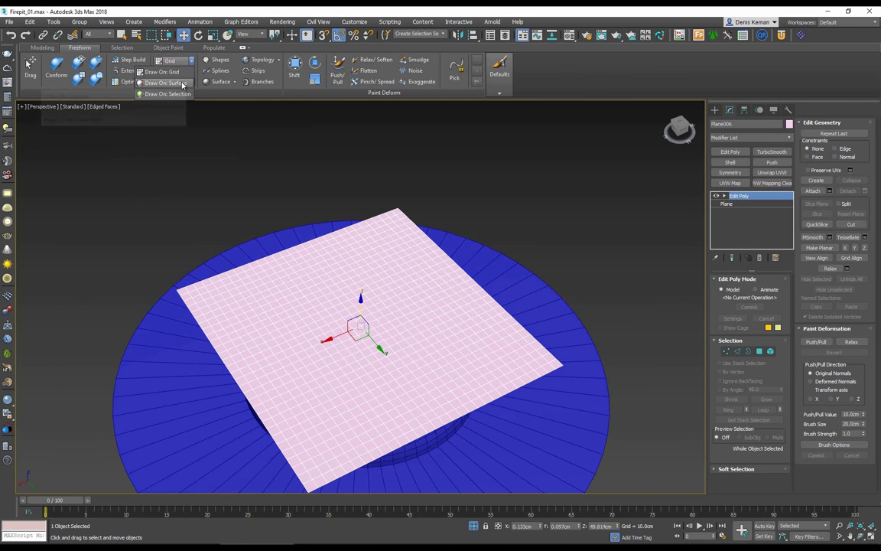
left_click(183, 83)
left_click(174, 71)
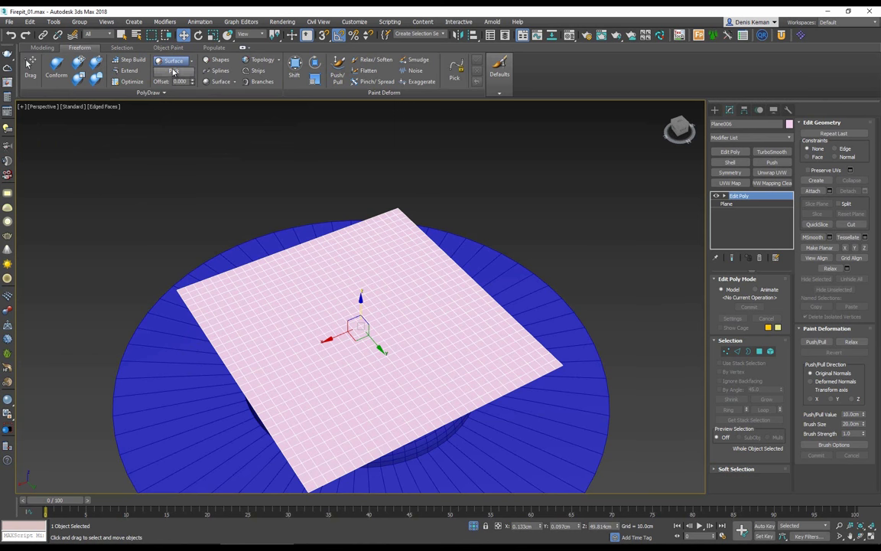
left_click(196, 372)
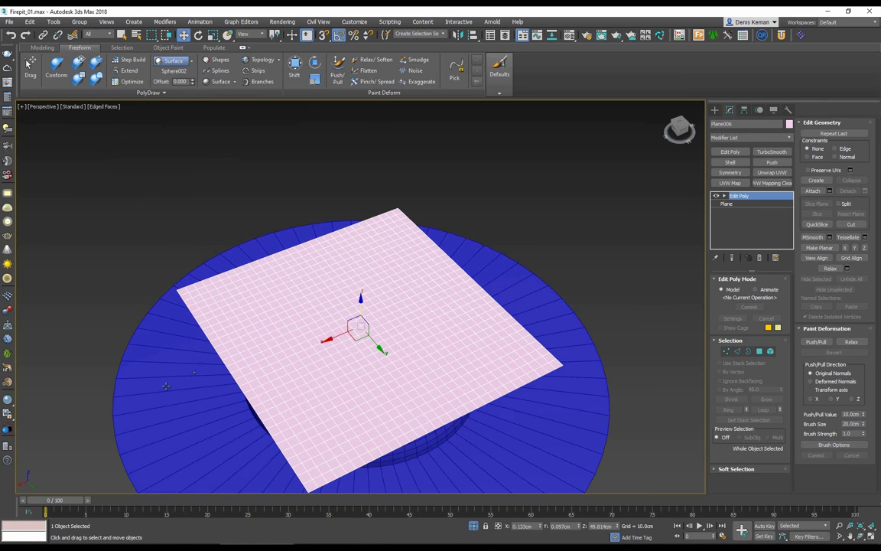
middle_click_drag(190, 377, 195, 297)
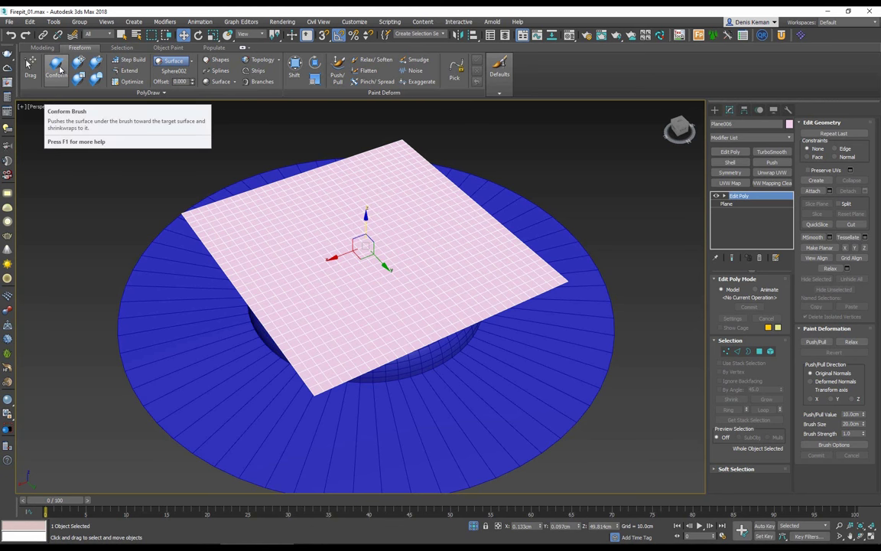
Wrap the middle of the gridded plane onto the dome with the Conform brush, raising its full strength to 72
left_click(55, 74)
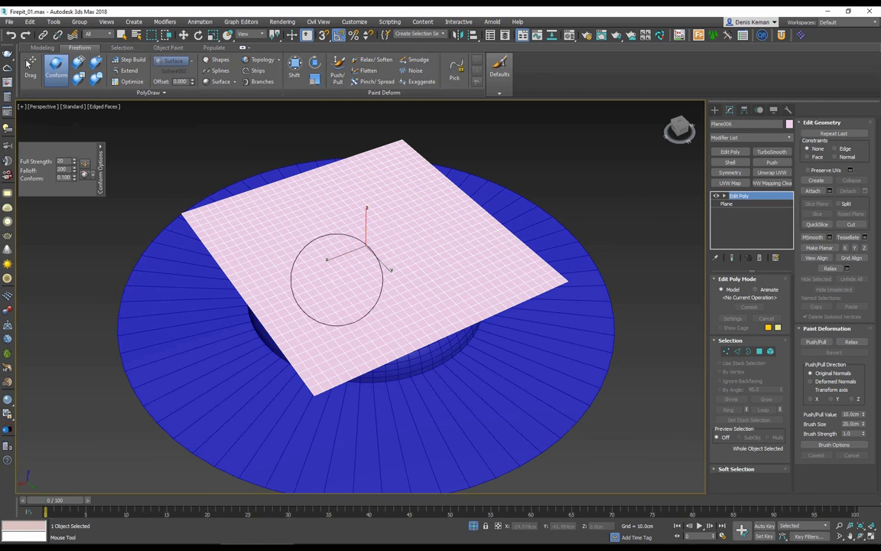
middle_click_drag(361, 285, 344, 324, "alt")
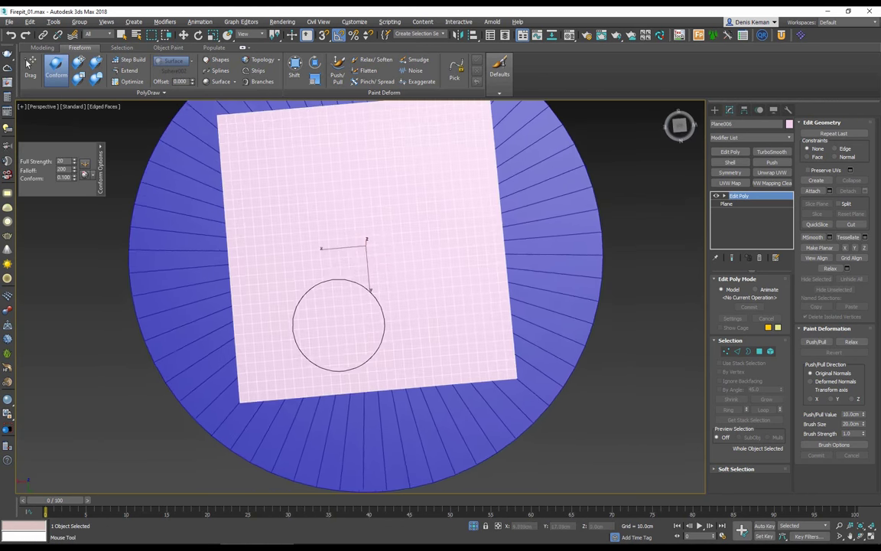
mouse_move(375, 321)
left_mouse_down()
mouse_move(329, 337)
mouse_move(384, 383)
mouse_move(337, 360)
mouse_move(226, 360)
mouse_move(337, 377)
mouse_move(478, 356)
mouse_move(256, 359)
mouse_move(276, 218)
mouse_move(269, 172)
mouse_move(294, 295)
mouse_move(291, 280)
mouse_move(292, 346)
left_mouse_up()
mouse_move(285, 295)
left_mouse_down()
mouse_move(245, 303)
mouse_move(256, 370)
mouse_move(246, 387)
left_mouse_up()
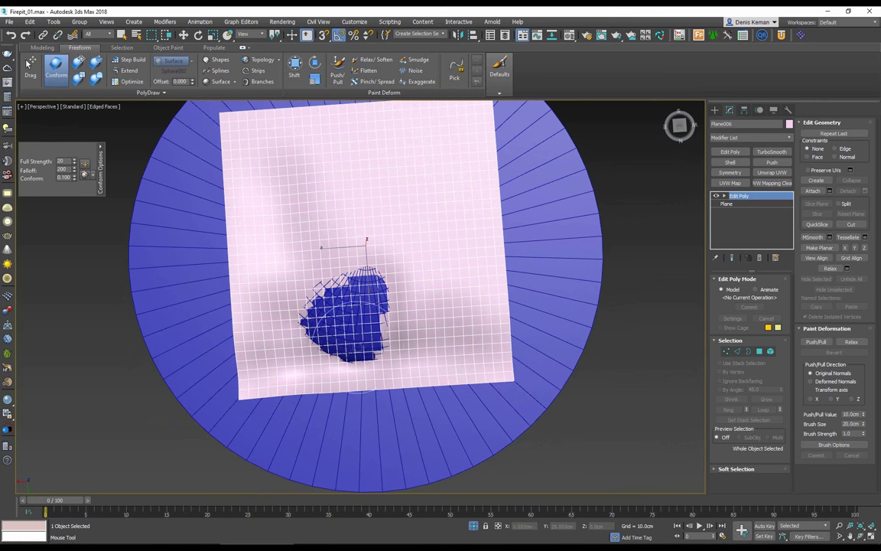
mouse_move(367, 266)
left_mouse_down()
mouse_move(383, 252)
mouse_move(429, 279)
mouse_move(367, 264)
mouse_move(366, 245)
left_mouse_up()
mouse_move(264, 233)
left_mouse_down()
mouse_move(256, 229)
mouse_move(279, 322)
mouse_move(261, 200)
mouse_move(317, 160)
mouse_move(352, 153)
mouse_move(291, 153)
mouse_move(414, 164)
mouse_move(433, 206)
mouse_move(450, 336)
mouse_move(382, 360)
mouse_move(428, 359)
mouse_move(451, 336)
mouse_move(440, 230)
left_mouse_up()
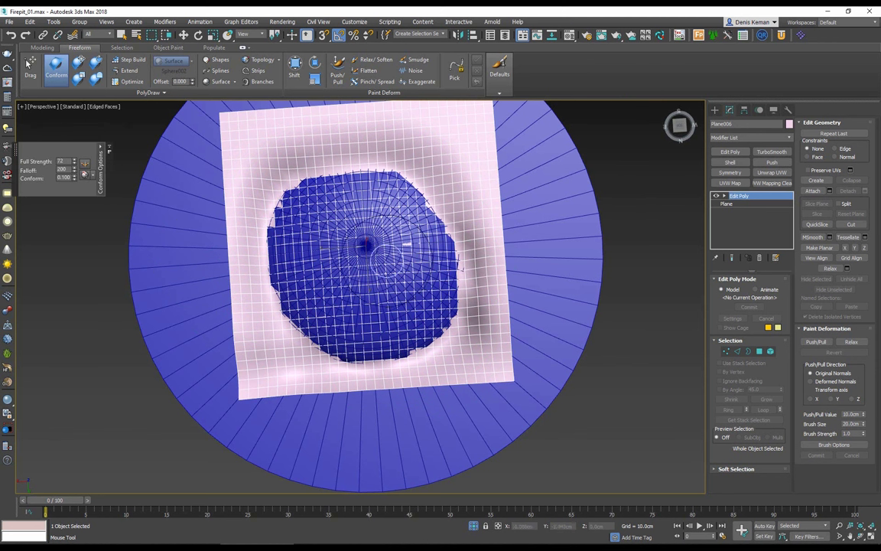
Conform the plane around the dome's base by brushing along its rim and the plane's outer edges
mouse_move(283, 235)
left_mouse_down()
mouse_move(270, 315)
mouse_move(247, 366)
mouse_move(261, 315)
left_mouse_up()
middle_click_drag(309, 350, 256, 296, "alt")
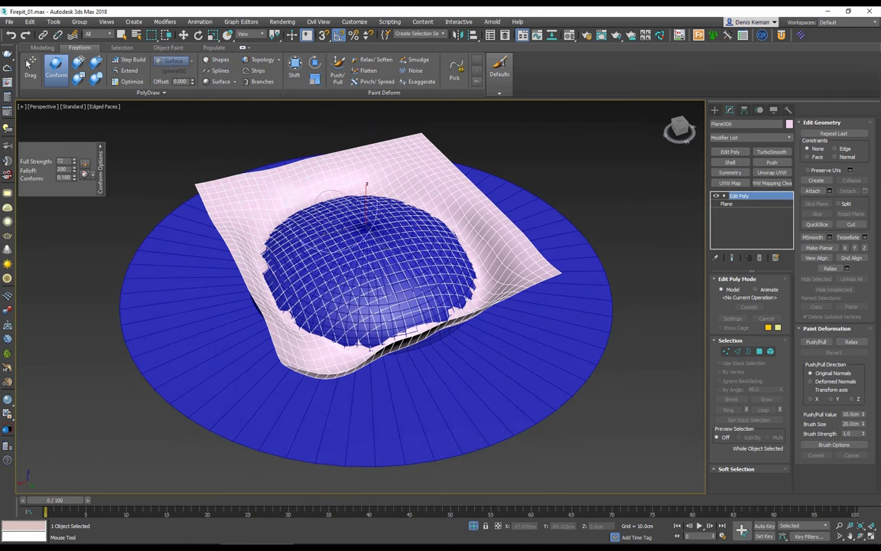
mouse_move(446, 209)
left_mouse_down()
mouse_move(463, 244)
mouse_move(528, 256)
mouse_move(512, 314)
left_mouse_up()
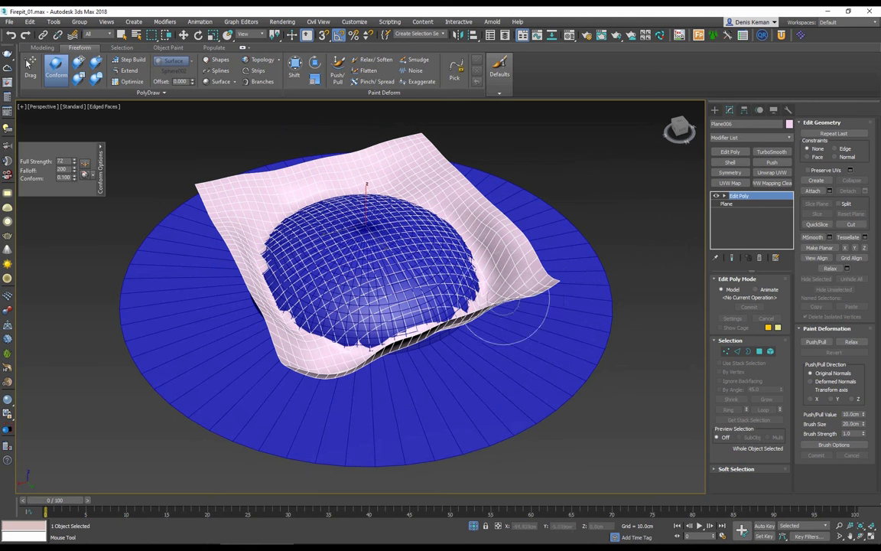
middle_click_drag(518, 321, 472, 365, "alt")
mouse_move(516, 364)
left_mouse_down()
mouse_move(453, 374)
mouse_move(265, 374)
mouse_move(233, 348)
mouse_move(242, 366)
mouse_move(284, 375)
mouse_move(325, 400)
left_mouse_up()
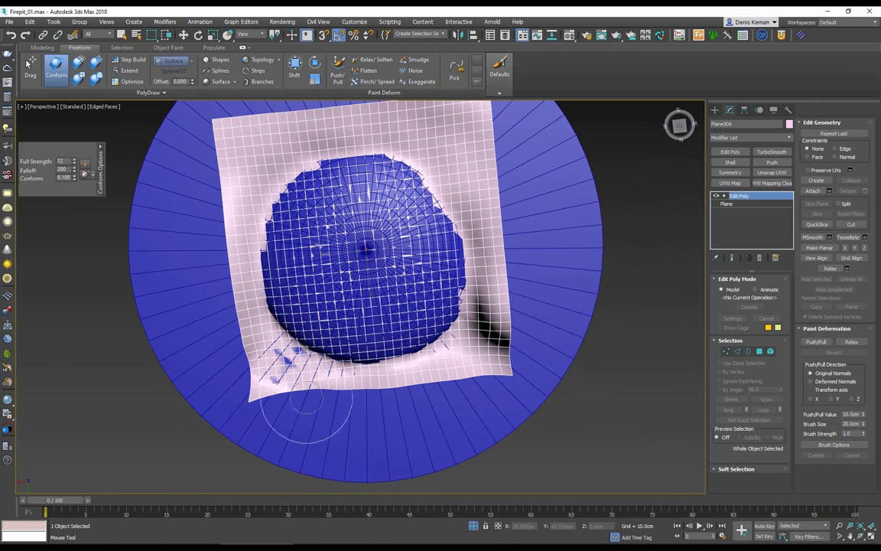
mouse_move(261, 394)
left_mouse_down()
mouse_move(222, 324)
mouse_move(223, 252)
mouse_move(245, 190)
mouse_move(233, 176)
mouse_move(245, 157)
mouse_move(291, 131)
mouse_move(367, 141)
mouse_move(413, 168)
mouse_move(468, 223)
mouse_move(485, 216)
mouse_move(490, 233)
mouse_move(489, 308)
mouse_move(486, 265)
mouse_move(432, 165)
mouse_move(340, 109)
mouse_move(391, 125)
mouse_move(291, 122)
mouse_move(207, 165)
mouse_move(230, 149)
mouse_move(203, 156)
mouse_move(245, 122)
mouse_move(272, 115)
mouse_move(213, 173)
mouse_move(228, 279)
mouse_move(232, 264)
left_mouse_up()
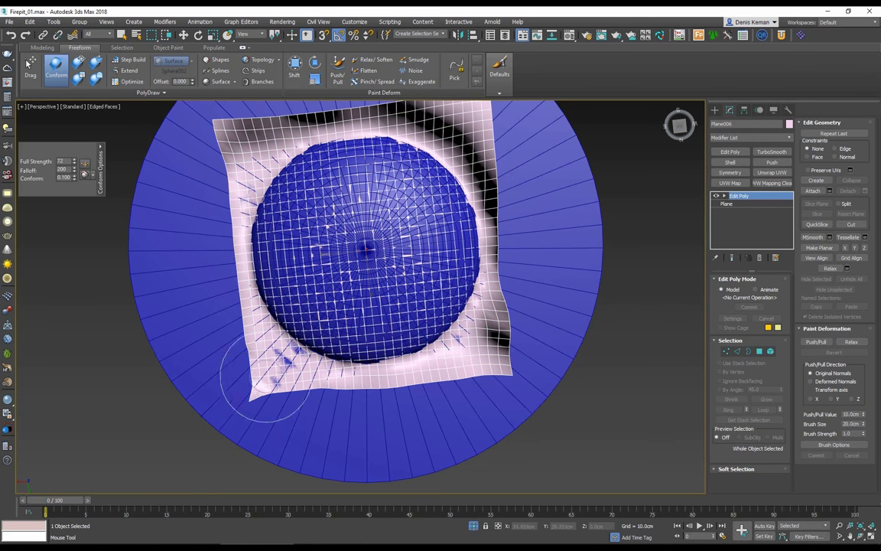
mouse_move(356, 398)
left_mouse_down()
mouse_move(466, 374)
mouse_move(472, 364)
mouse_move(494, 295)
mouse_move(490, 157)
mouse_move(306, 115)
mouse_move(321, 127)
mouse_move(344, 122)
left_mouse_up()
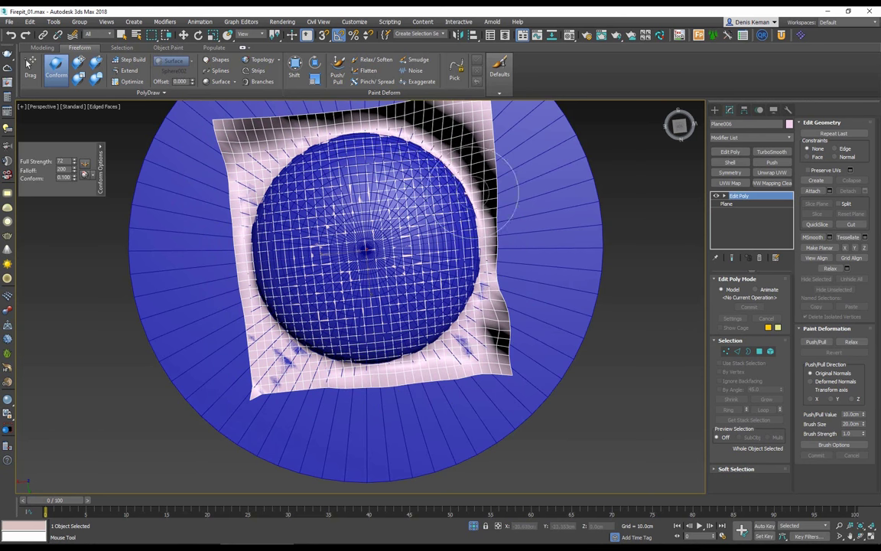
mouse_move(498, 255)
left_mouse_down()
mouse_move(488, 292)
mouse_move(507, 327)
mouse_move(491, 304)
mouse_move(524, 306)
mouse_move(507, 316)
left_mouse_up()
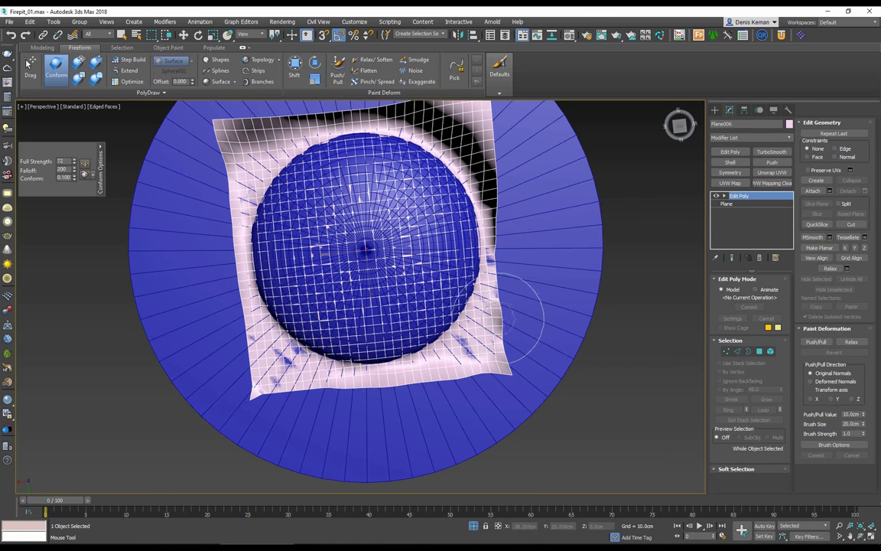
left_click_drag(484, 379, 472, 377)
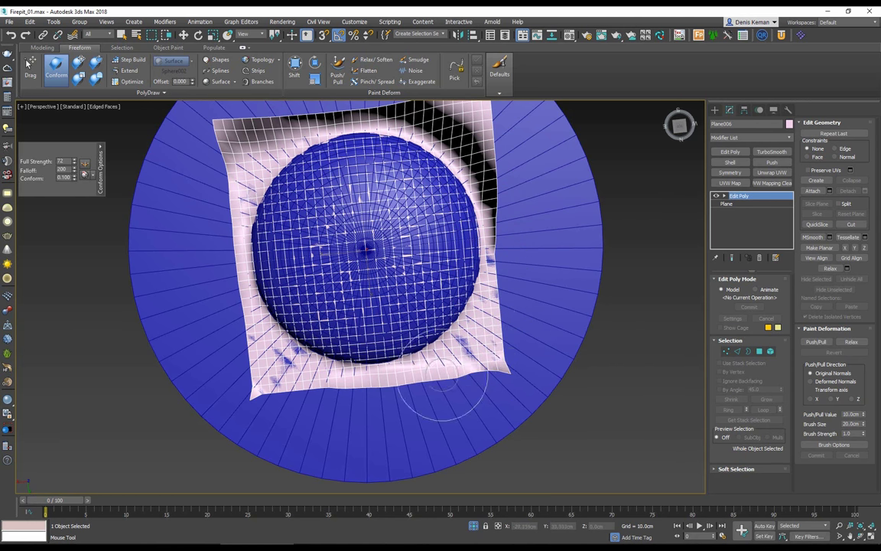
Conform the plane's remaining raised corners flat onto the flange and exit the Conform brush
middle_click_drag(368, 336, 322, 236, "alt")
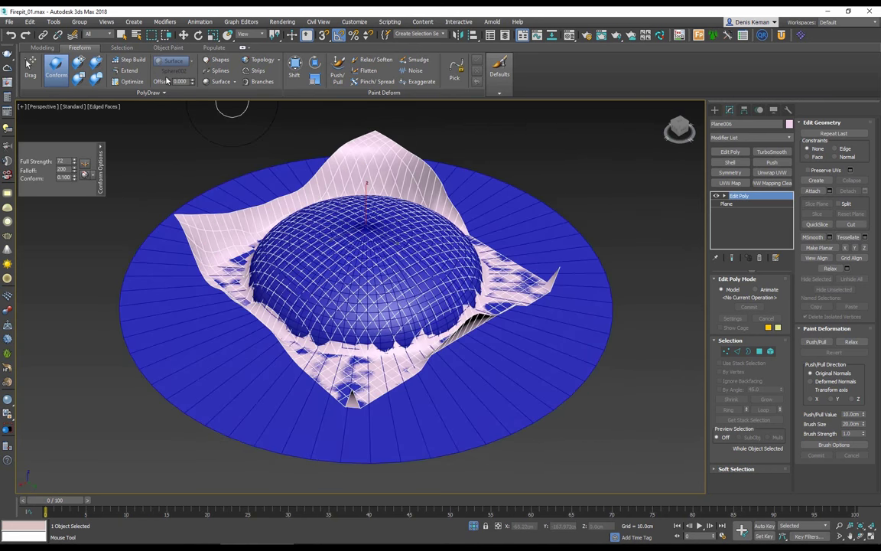
middle_click_drag(398, 243, 489, 297, "alt")
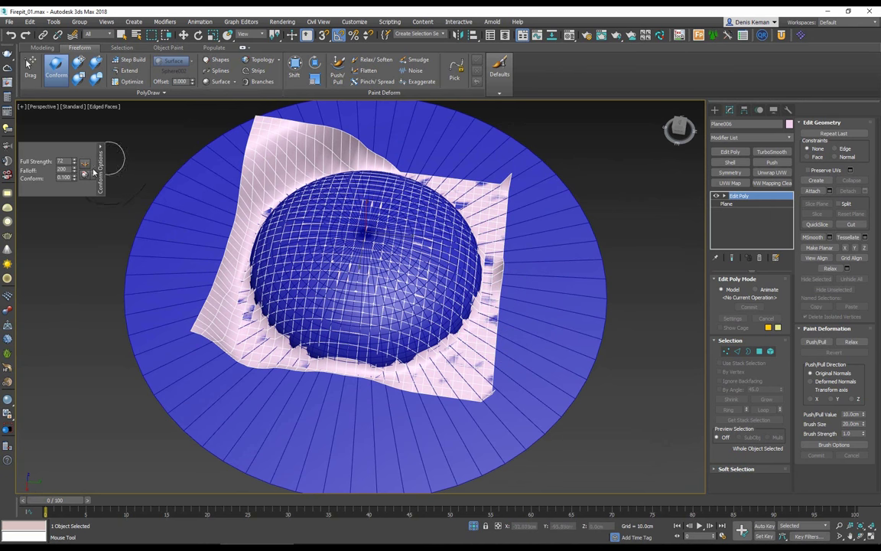
middle_click_drag(438, 232, 285, 261, "alt")
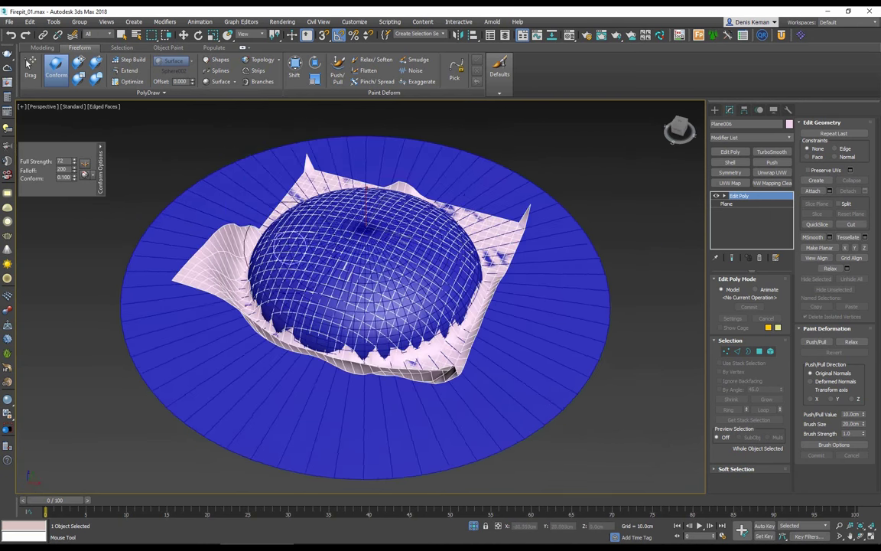
middle_click_drag(224, 231, 234, 263, "alt")
middle_click_drag(428, 300, 358, 293, "alt")
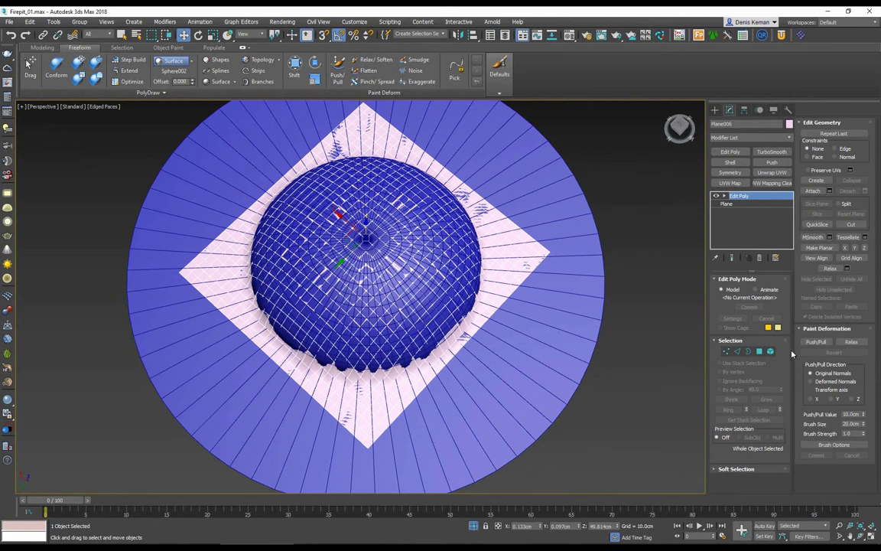
Isolate the conformed plane and enter polygon editing
middle_click_drag(337, 304, 372, 288, "alt")
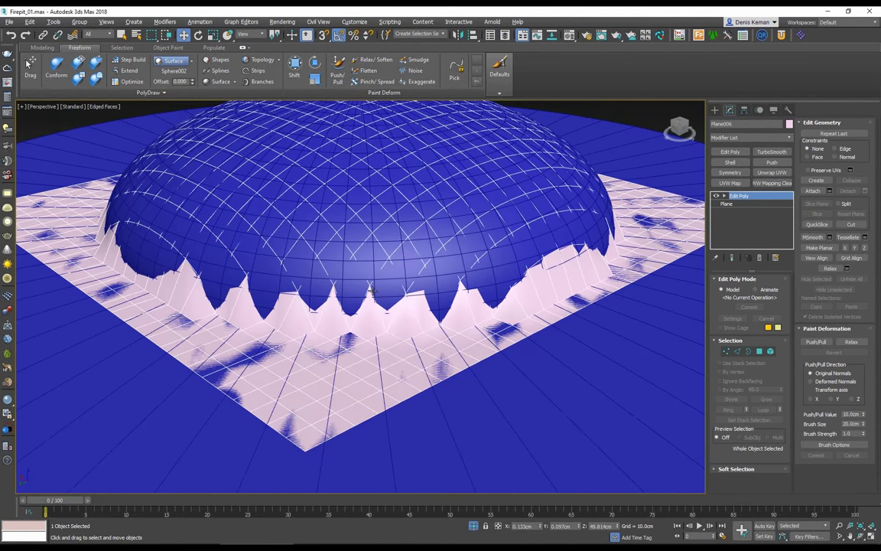
key("alt+q")
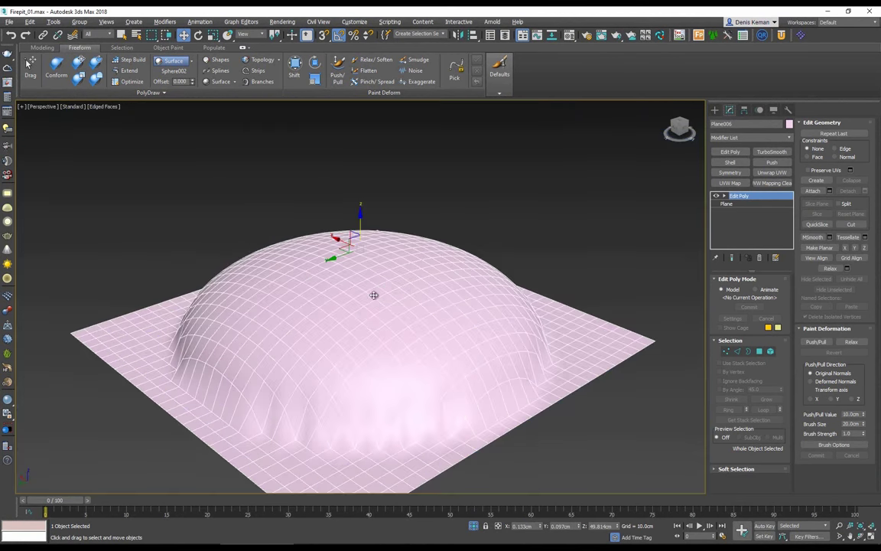
middle_click_drag(374, 295, 571, 312, "alt")
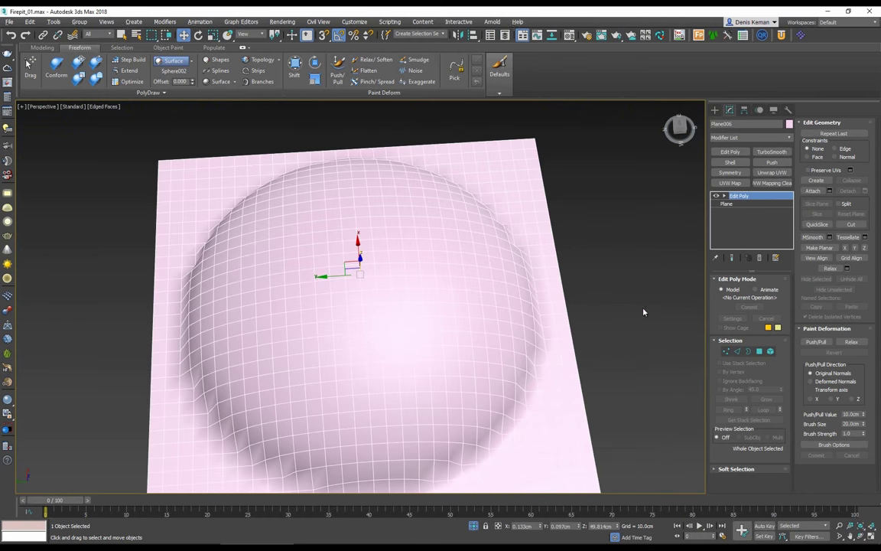
left_click(759, 351)
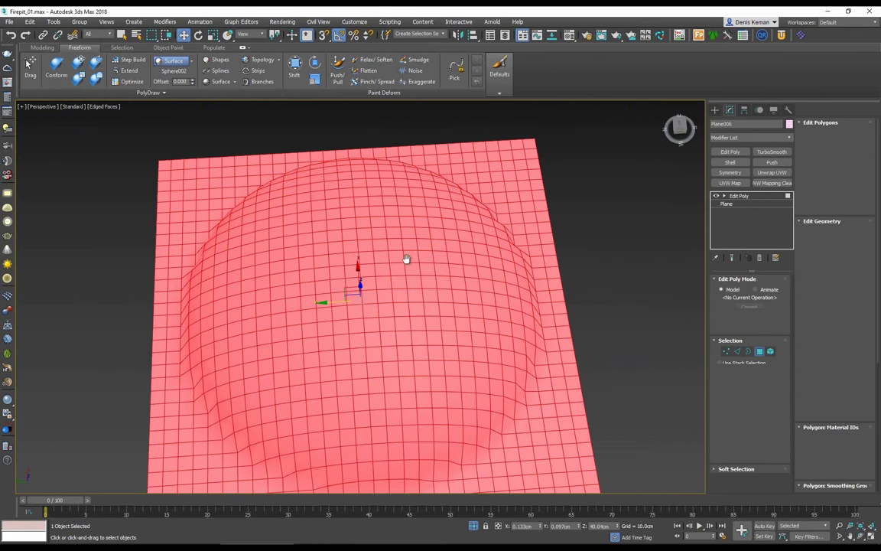
key("alt+w")
key("ctrl+shift+z")
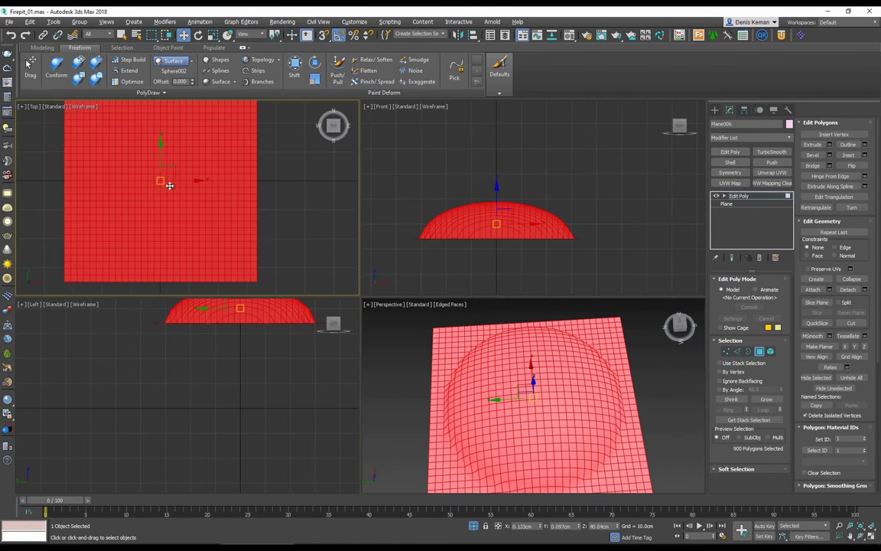
middle_click_drag(625, 362, 544, 305)
scroll(233, 203, "down", 3)
middle_click_drag(209, 161, 213, 190)
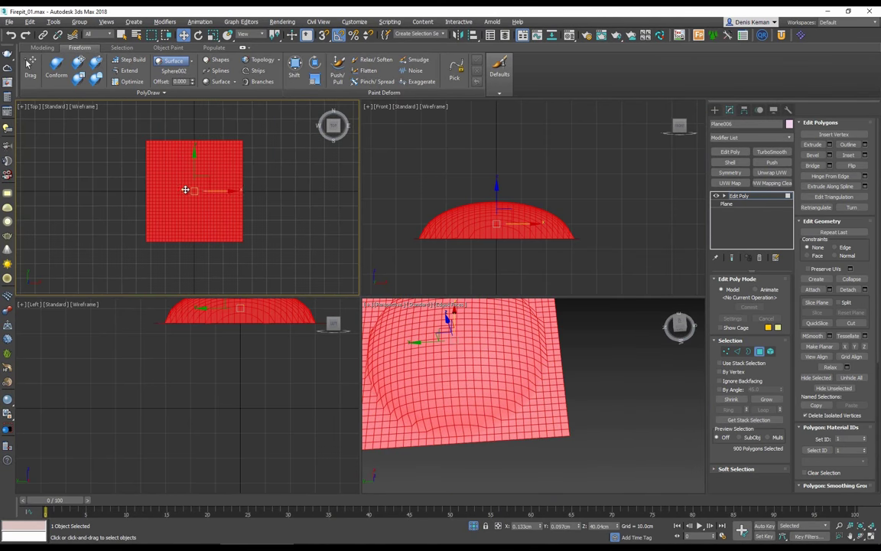
scroll(203, 188, "up", 3)
key("alt+w")
scroll(199, 212, "down", 2)
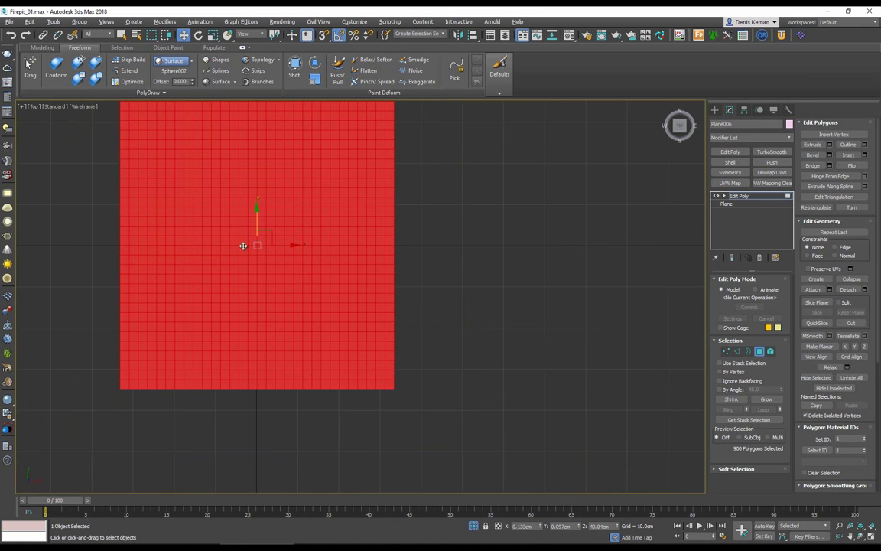
key("alt+w")
middle_click_drag(575, 395, 563, 395)
key("alt+w")
Delete the outermost row of polygons along two adjacent sides of the conformed plane
middle_click_drag(438, 346, 480, 434, "alt")
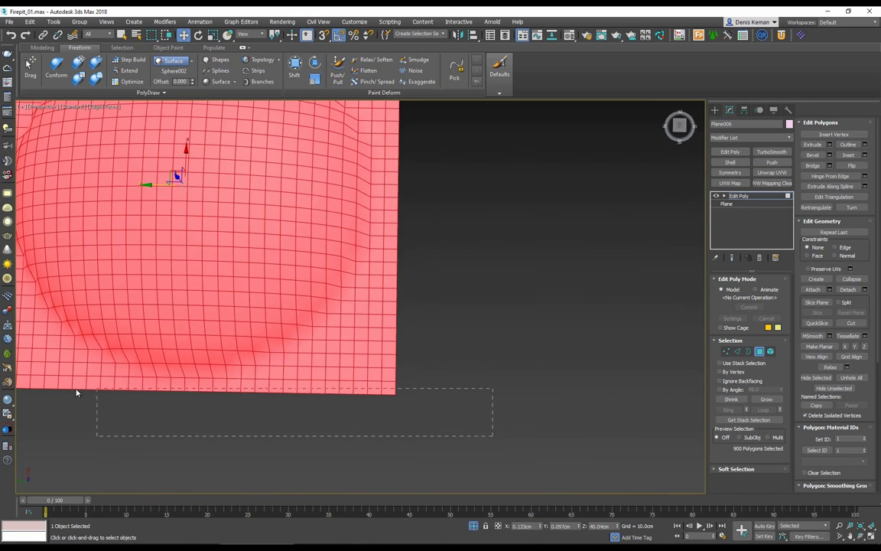
left_click_drag(85, 392, 85, 393)
middle_click_drag(85, 393, 241, 414)
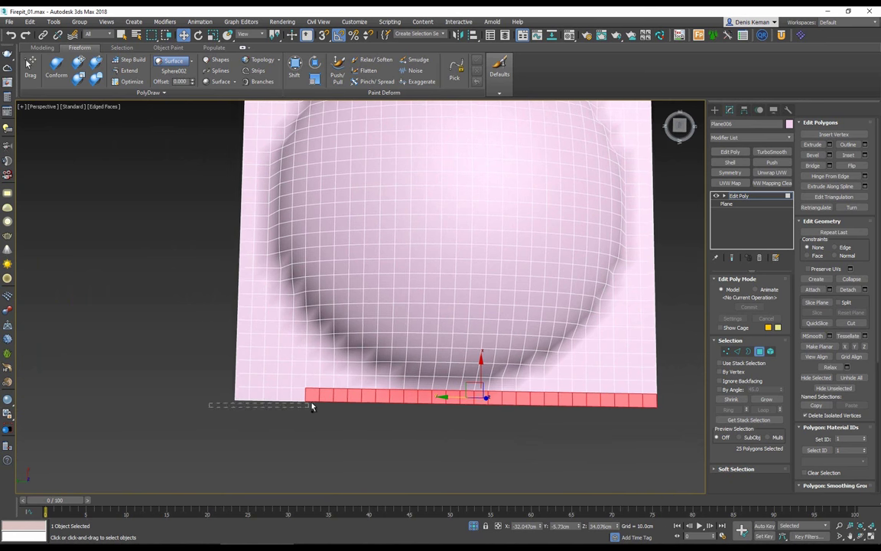
left_click_drag(311, 406, 310, 404, "ctrl")
key("Delete")
middle_click_drag(431, 343, 429, 284, "alt")
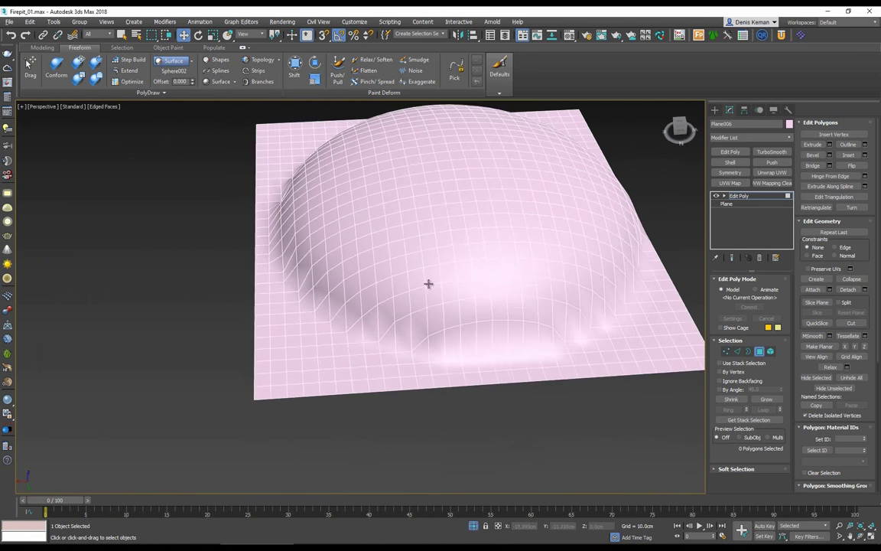
left_click_drag(262, 421, 265, 423)
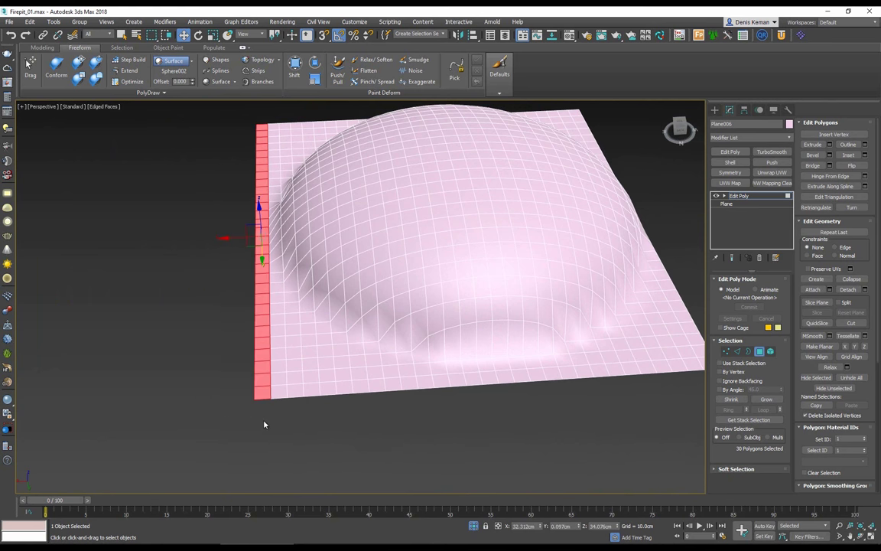
key("Delete")
Select all mesh edges running in one direction across the dome using an edge ring expanded to loops
middle_click_drag(393, 275, 388, 301, "alt")
key("2")
left_click(385, 293)
key("alt+r")
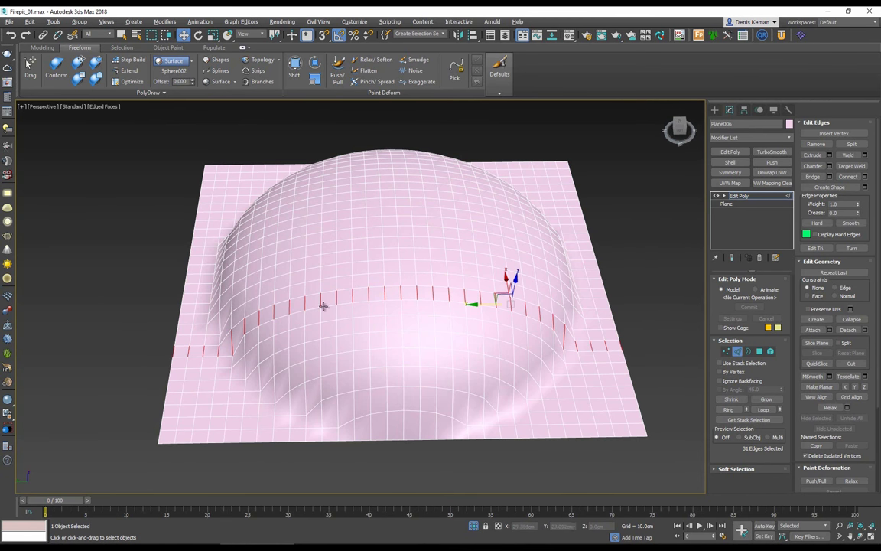
key("alt+l")
middle_click_drag(406, 296, 463, 287, "alt")
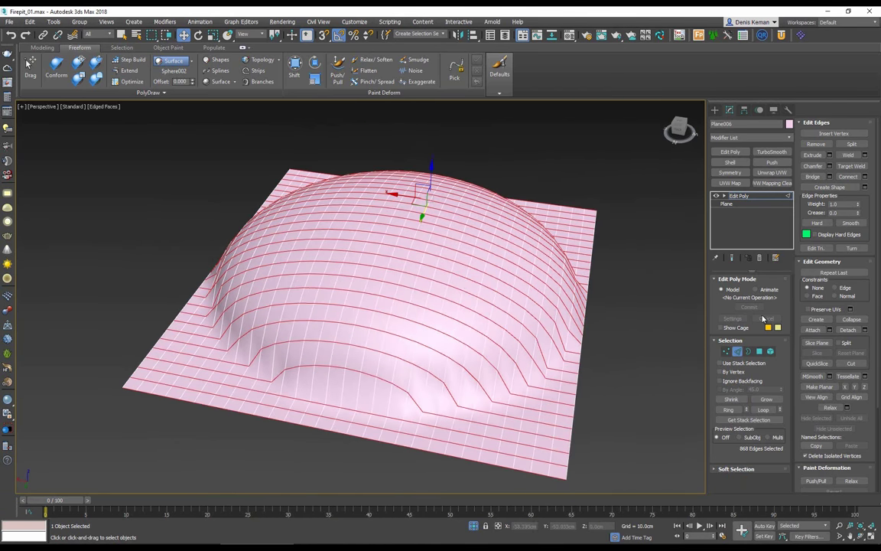
Create a linear shape from the selected edges, exit edge editing and isolate the new spline shape
left_click(866, 188)
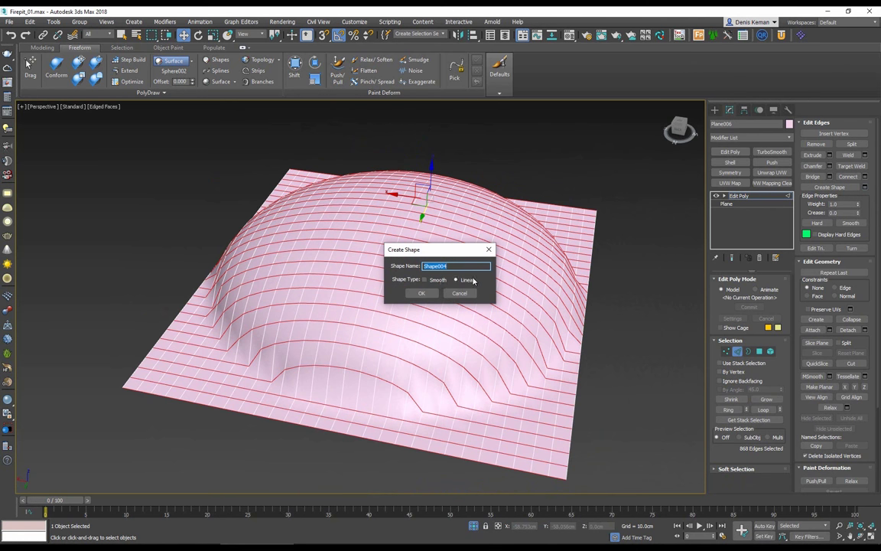
left_click(423, 294)
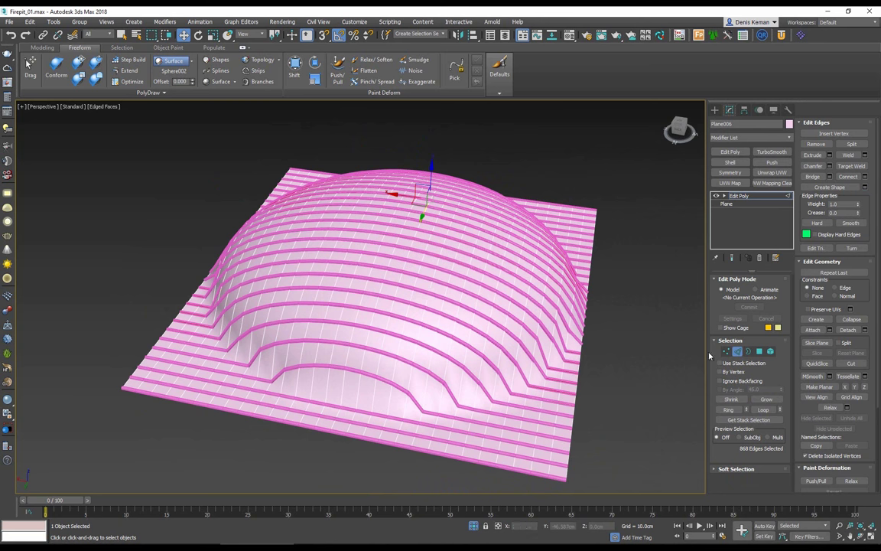
key("2")
left_click(420, 411)
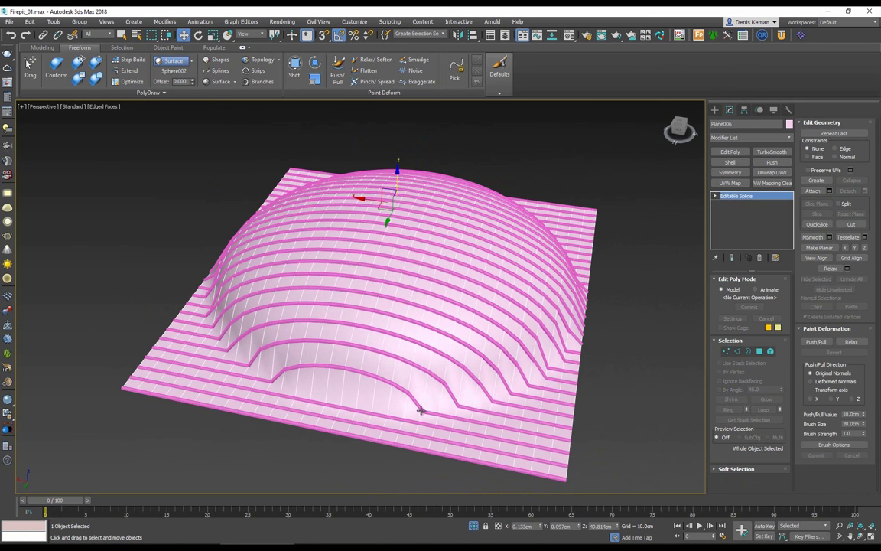
key("alt+q")
Delete the vertices of the front four splines that lie on the flat area beyond the foremost arc's right end
middle_click_drag(426, 414, 452, 424, "alt")
key("1")
left_click_drag(530, 346, 530, 345)
left_click(526, 350)
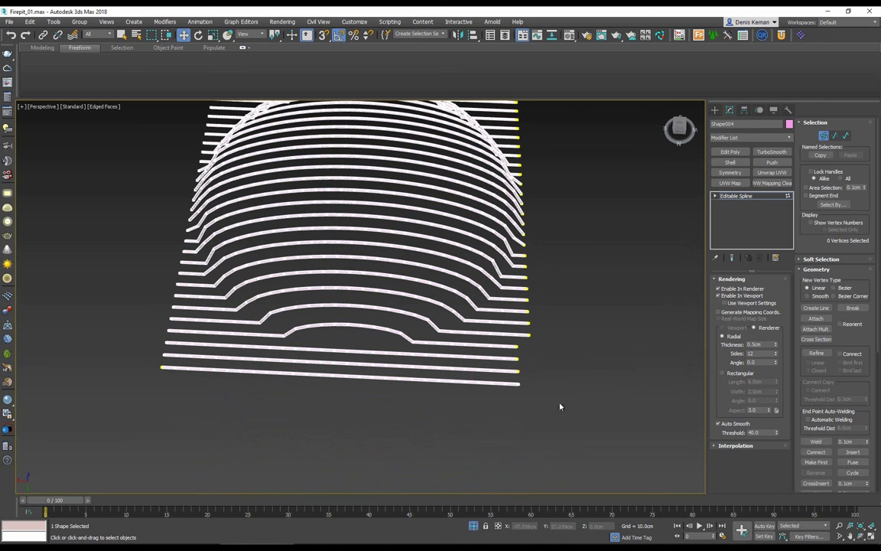
left_click_drag(440, 358, 417, 341)
key("Delete")
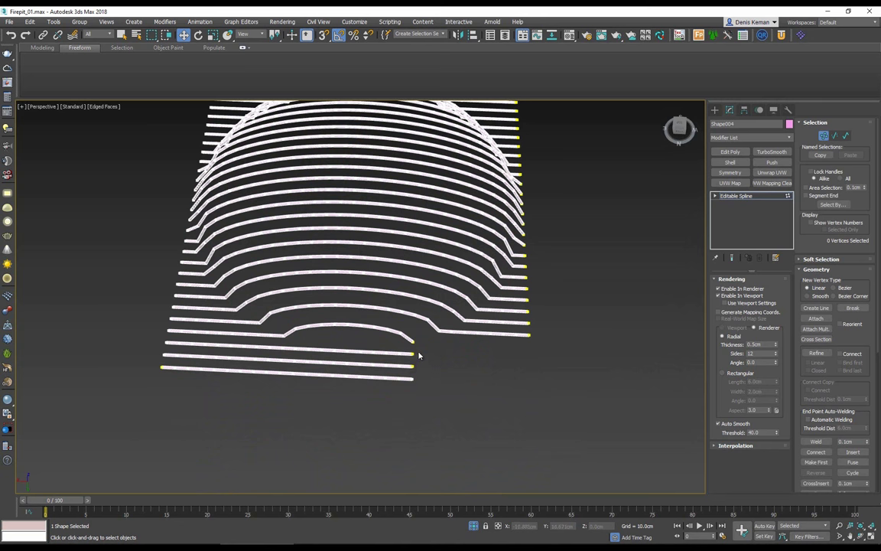
Delete the remaining vertices of the front splines that lie entirely on the flat area ahead of the foremost arc
left_click_drag(96, 409, 97, 409)
key("Delete")
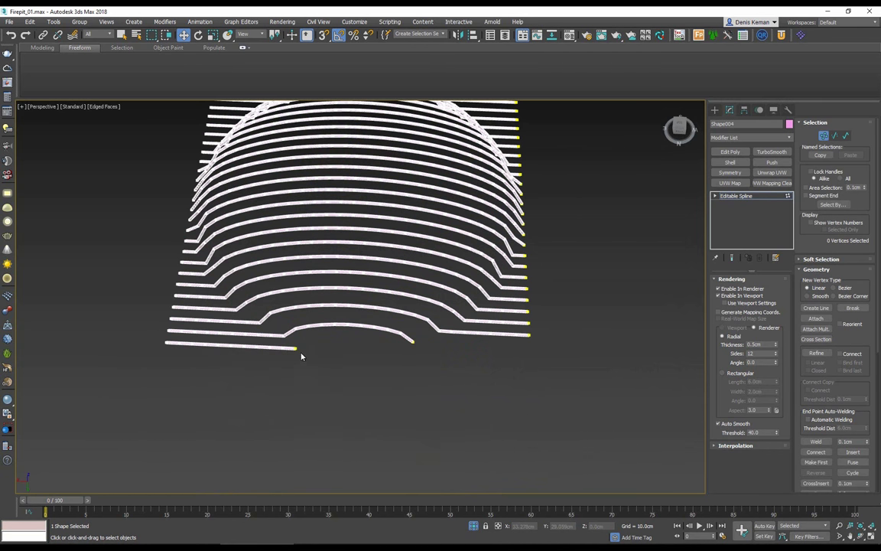
middle_click_drag(310, 360, 321, 361, "alt")
left_click_drag(192, 387, 139, 389)
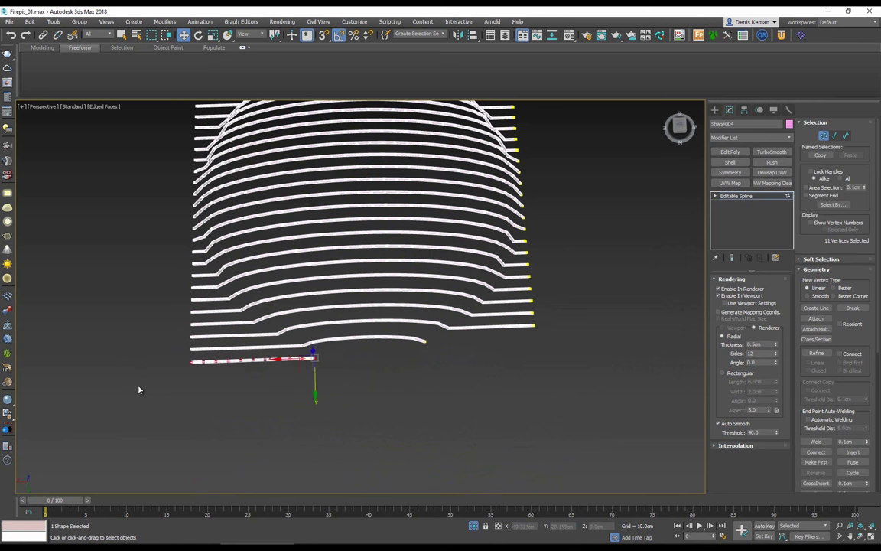
key("Delete")
Delete the flat end vertices at the left ends of the front four arcs so each stops at the dome's base
scroll(263, 348, "up", 4)
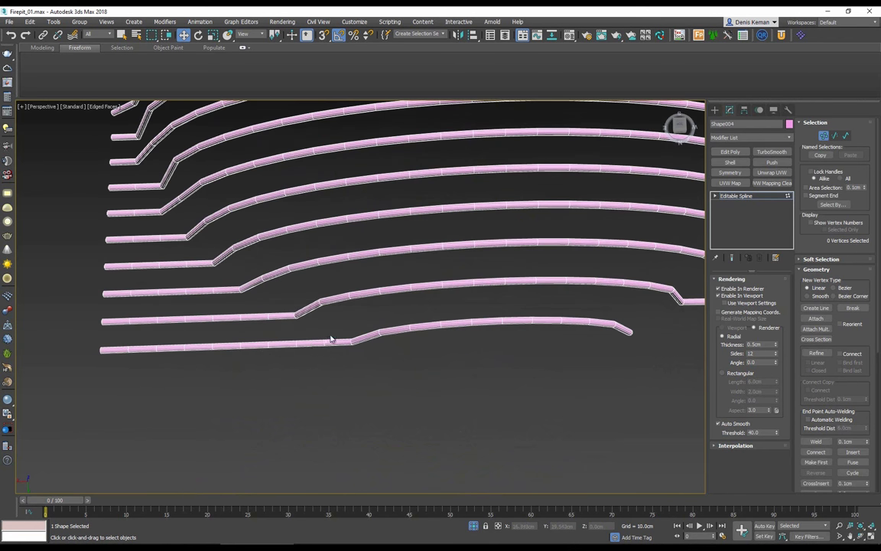
left_click_drag(133, 376, 69, 354)
key("Delete")
left_click_drag(279, 349, 277, 348)
key("Delete")
left_click_drag(137, 307, 90, 285)
key("Delete")
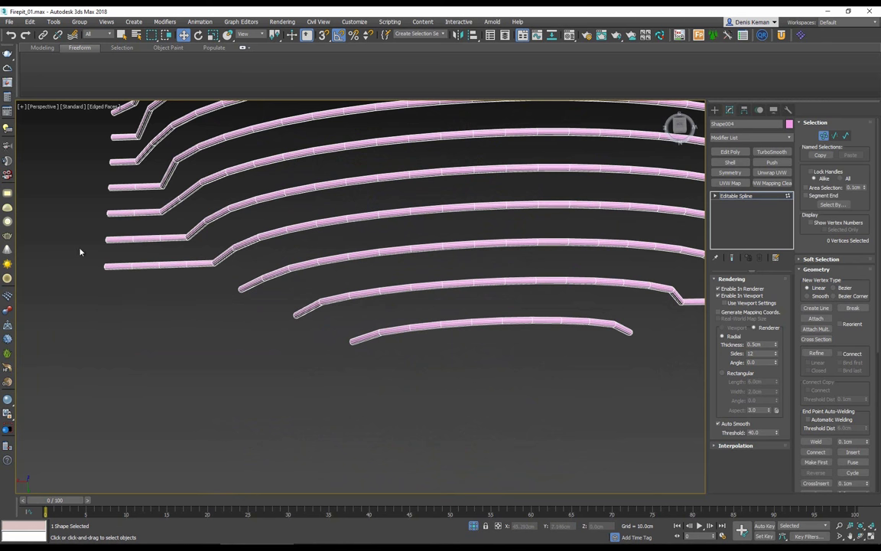
key("Delete")
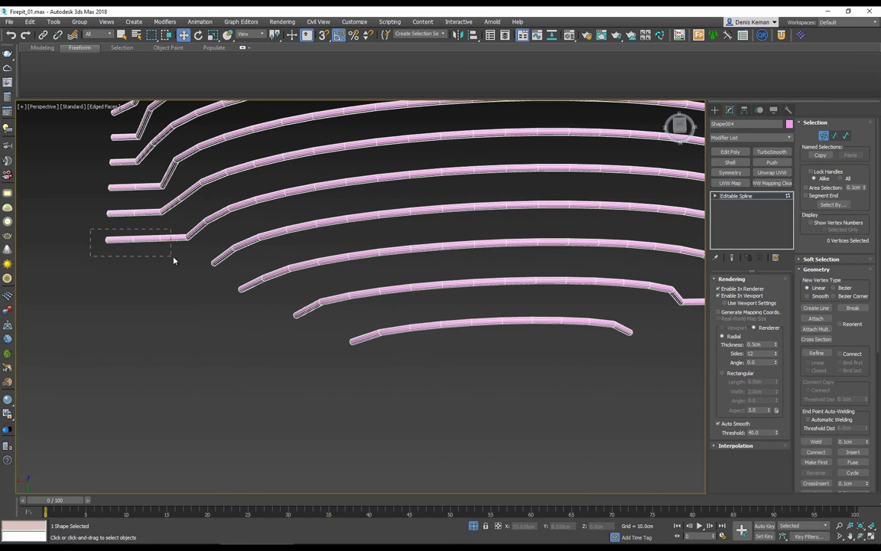
Trim the flat left ends off the following arcs, working back from the fifth arc
left_click_drag(174, 258, 174, 259)
key("Delete")
left_click_drag(105, 204, 149, 227)
key("Delete")
middle_click_drag(109, 183, 184, 356)
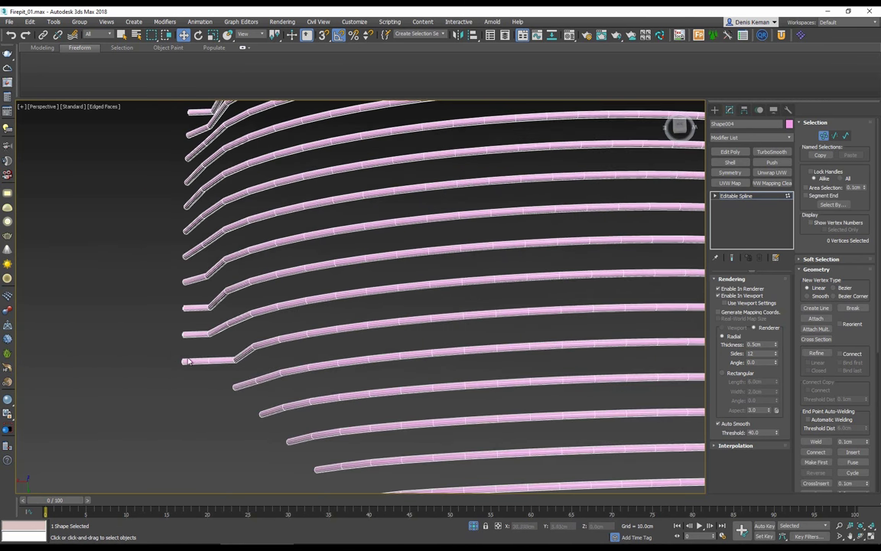
key("Delete")
Remove the outermost end vertices of the middle arcs and the flat ends of the arcs behind them on the same side
middle_click_drag(157, 174, 182, 284)
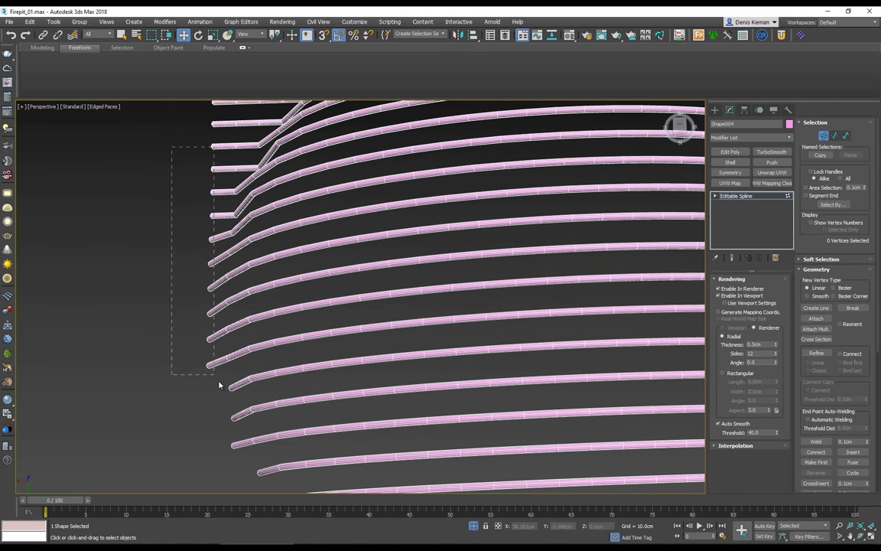
left_click_drag(218, 382, 218, 382)
key("Delete")
middle_click_drag(220, 259, 223, 434)
left_click_drag(247, 258, 268, 308)
key("Delete")
left_click_drag(308, 277, 320, 255)
key("Delete")
left_click_drag(307, 205, 331, 204)
middle_click_drag(319, 246, 320, 275, "alt")
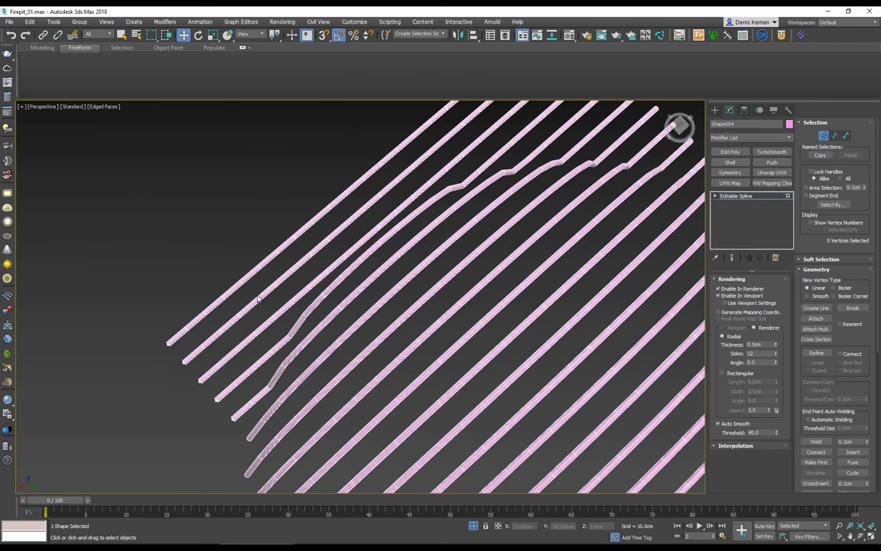
Delete the vertices of the rearmost splines that extend onto the flat area at the dome's back corner
left_click_drag(251, 413, 260, 416)
key("Delete")
left_click_drag(218, 269, 264, 419)
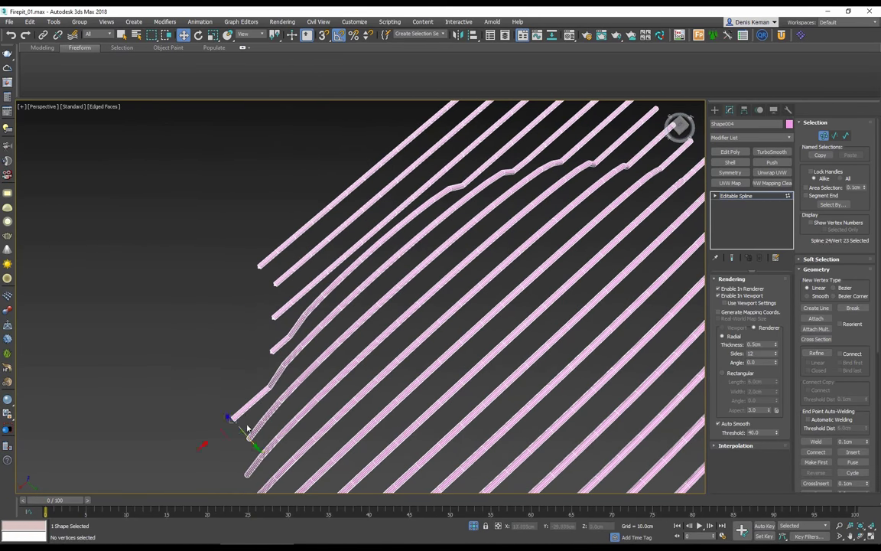
key("Delete")
left_click_drag(246, 215, 287, 317)
key("Delete")
Delete the leftover flat spline vertices farther along the rear edge of the dome
middle_click_drag(299, 293, 264, 193)
left_click_drag(304, 437, 304, 437)
middle_click_drag(305, 437, 362, 309, "alt")
key("Delete")
scroll(279, 315, "down", 3)
scroll(308, 397, "up", 3)
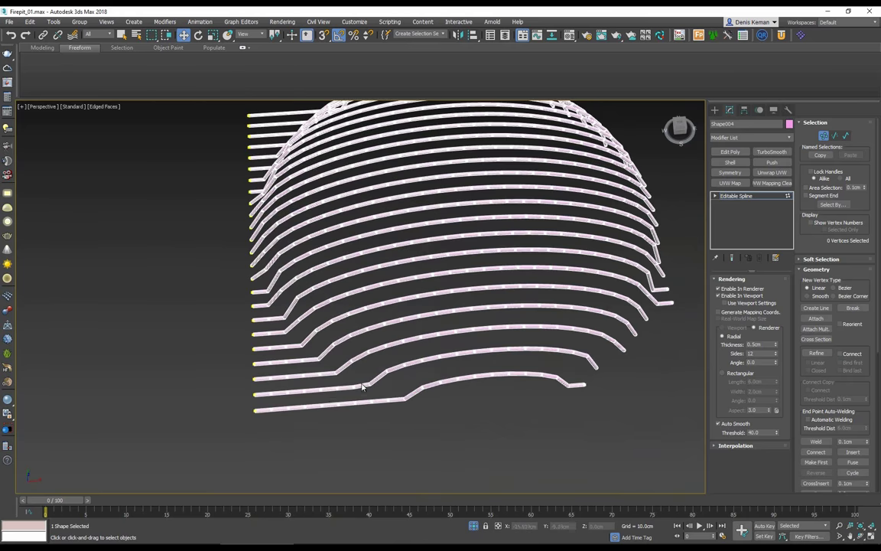
On the dome's untrimmed side, delete the flat end vertices of the front three arcs
left_click_drag(215, 429, 217, 427)
key("Delete")
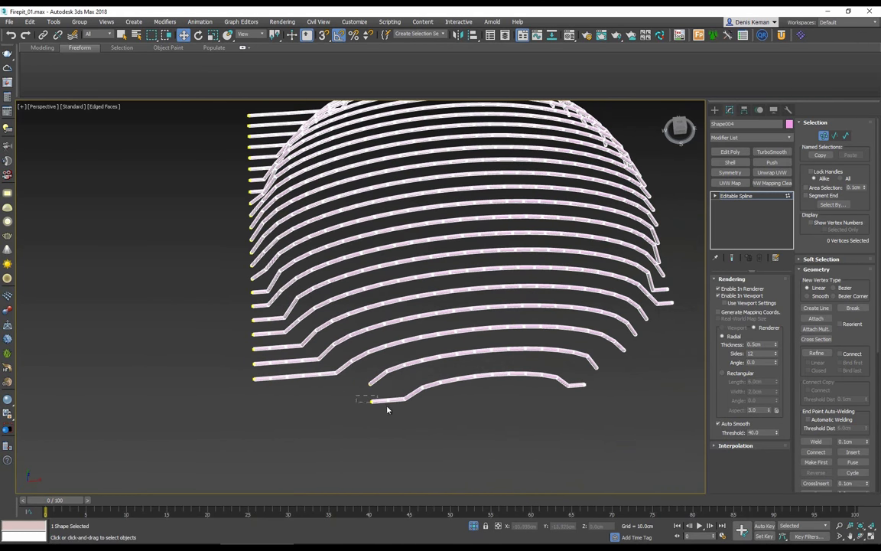
left_click_drag(387, 410, 386, 409)
key("Delete")
left_click_drag(328, 391, 329, 392)
key("Delete")
Continue along the untrimmed side, deleting the flat ends of the arcs from the fourth one back
left_click_drag(242, 356, 317, 375)
key("Delete")
left_click_drag(245, 342, 260, 314)
key("Delete")
key("Delete")
key("Delete")
Delete the outermost end vertices of the middle arcs on the side still being trimmed
left_click_drag(217, 182, 224, 223)
left_click_drag(240, 293, 241, 294)
key("Delete")
middle_click_drag(243, 286, 256, 254, "alt")
left_click_drag(290, 296, 290, 296)
key("Delete")
middle_click_drag(290, 296, 260, 288, "alt")
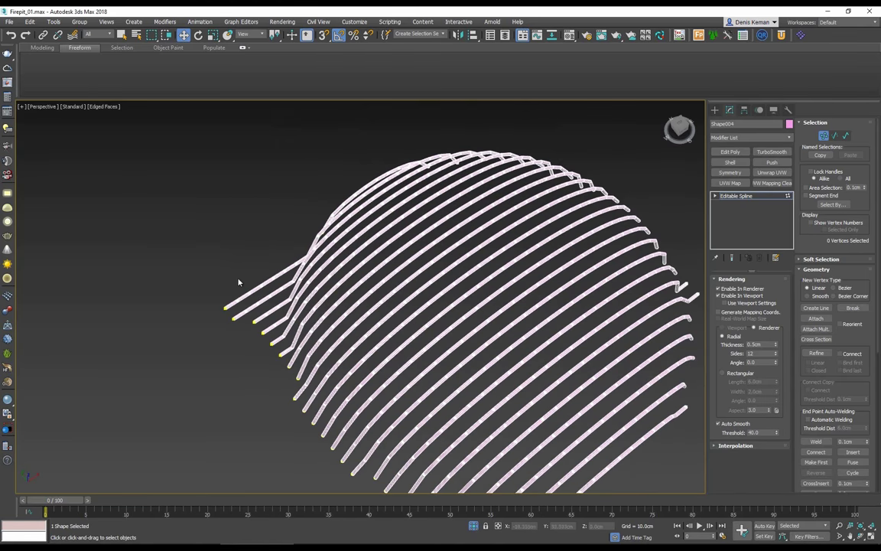
Remove the last flat spline ends protruding beyond the dome's base at the rear
left_click_drag(279, 365, 282, 361)
key("Delete")
key("Delete")
left_click_drag(264, 244, 287, 291)
key("Delete")
scroll(276, 304, "down", 3)
middle_click_drag(276, 304, 378, 305, "alt")
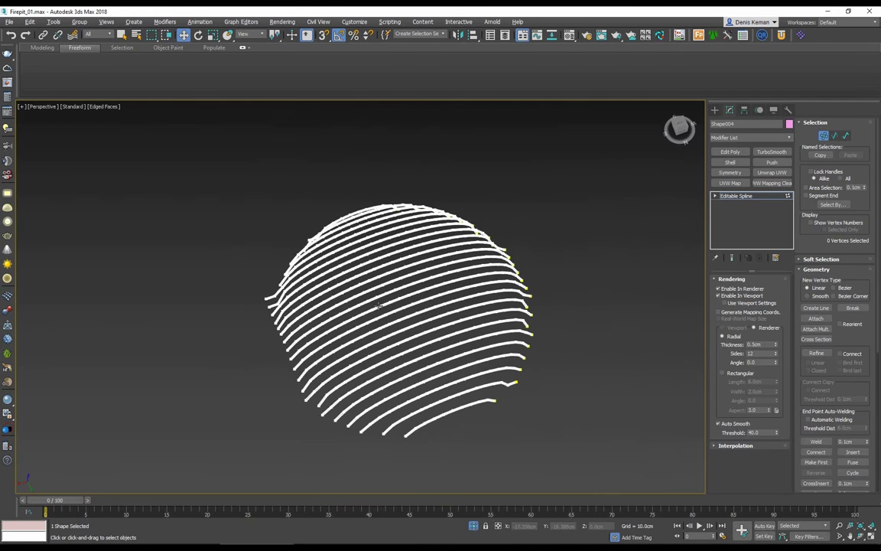
End isolation to bring back the rest of the firepit and leave vertex editing of the spline shape
left_click(289, 328)
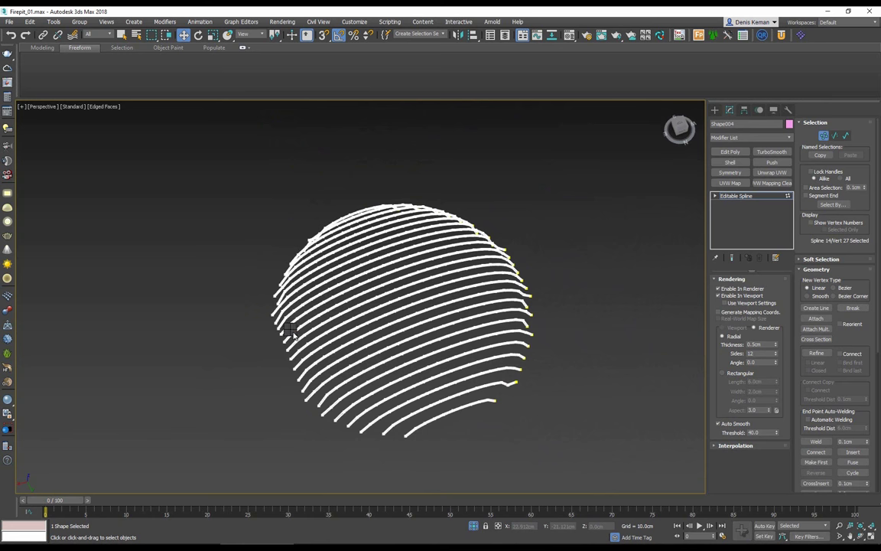
right_click(290, 329)
left_click(310, 251)
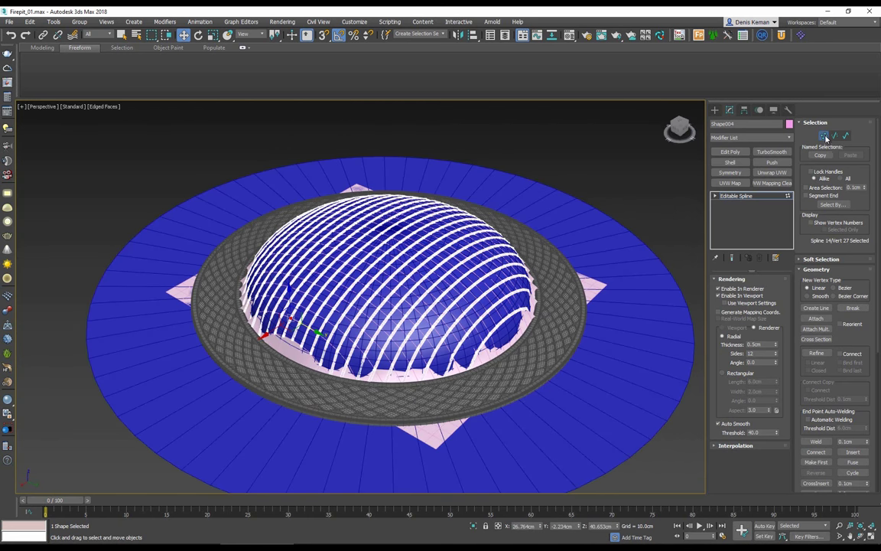
left_click(736, 196)
scroll(302, 301, "up", 3)
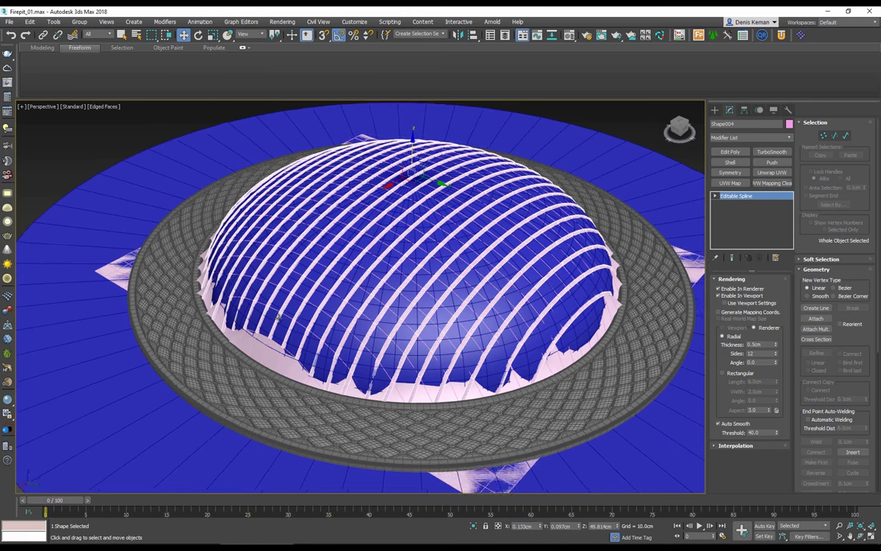
scroll(328, 354, "up", 2)
middle_click_drag(454, 439, 379, 384)
scroll(398, 392, "down", 2)
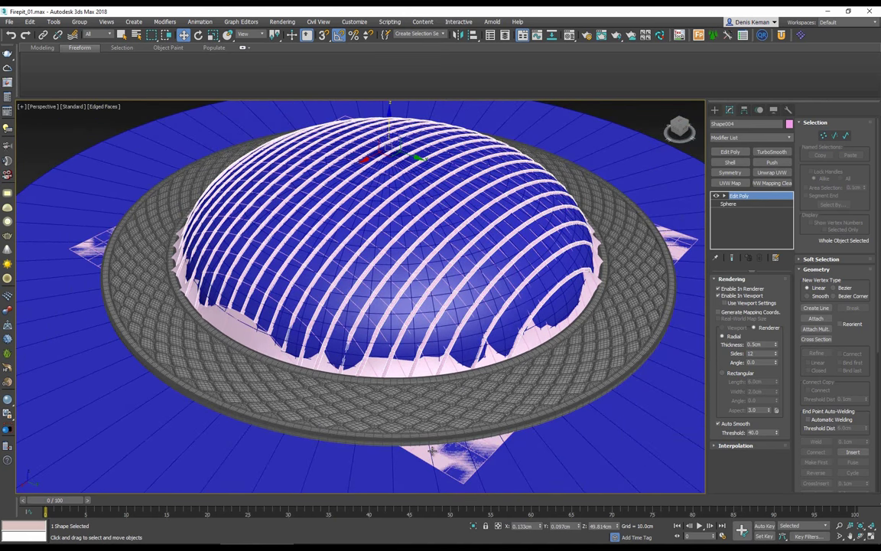
Select the blue reference sphere with its wide flat disc and hide it
left_click(432, 451)
scroll(414, 427, "down", 8)
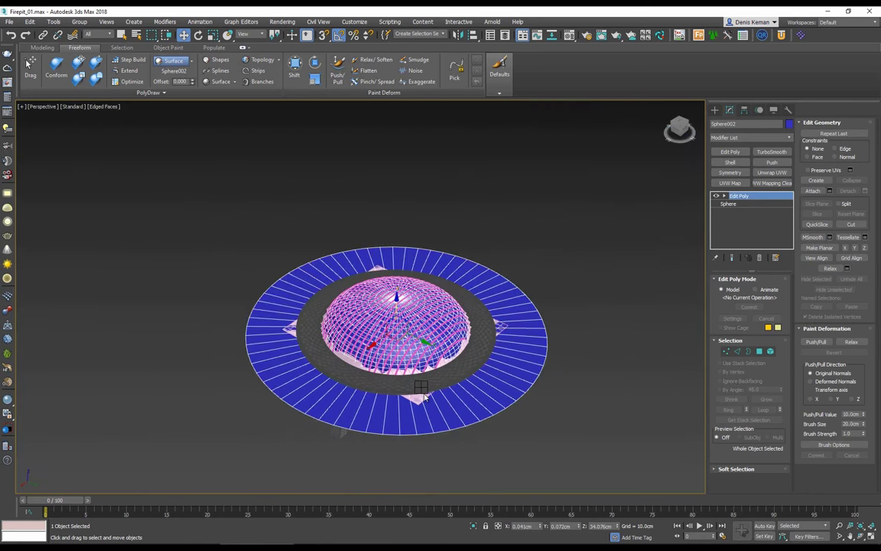
right_click(404, 389)
left_click(457, 356)
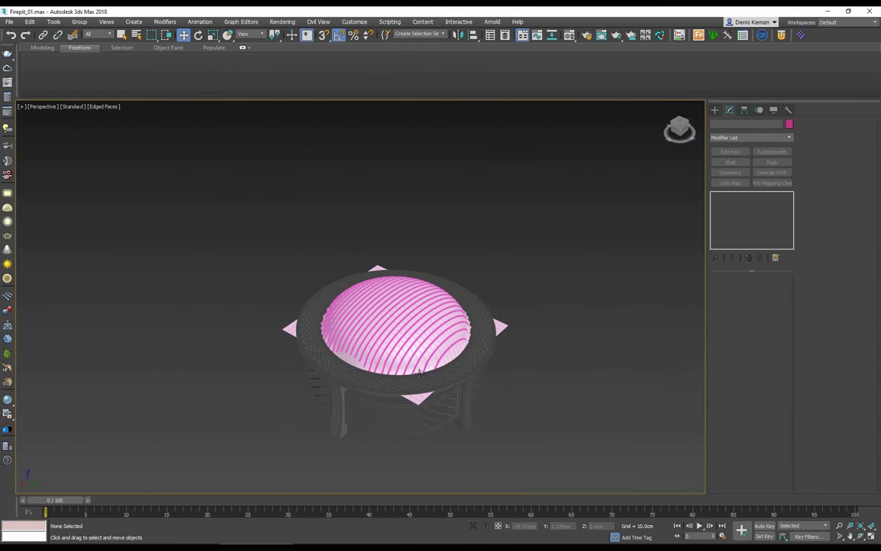
Hide the dome-conformed plane so only the trimmed splines remain over the firepit bowl
scroll(419, 401, "up", 5)
left_click(419, 400)
right_click(419, 400)
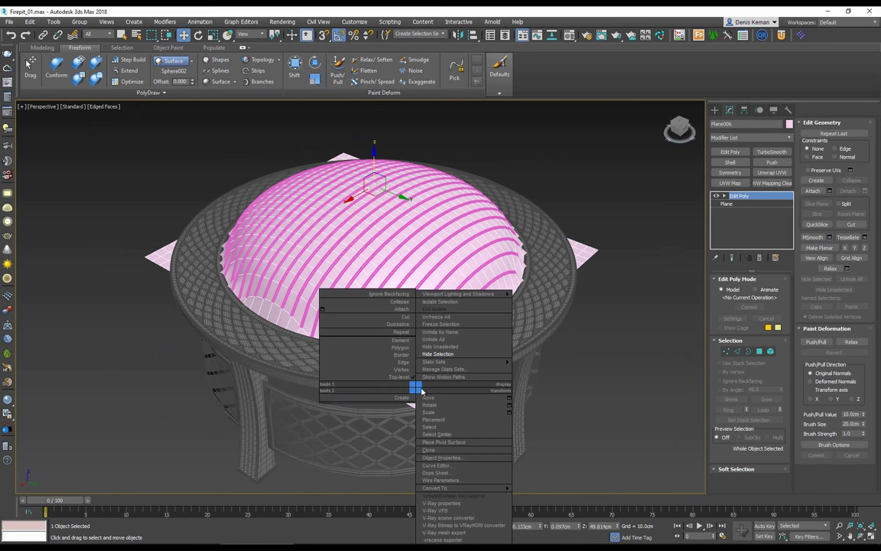
middle_click_drag(657, 434, 652, 440)
right_click(410, 386)
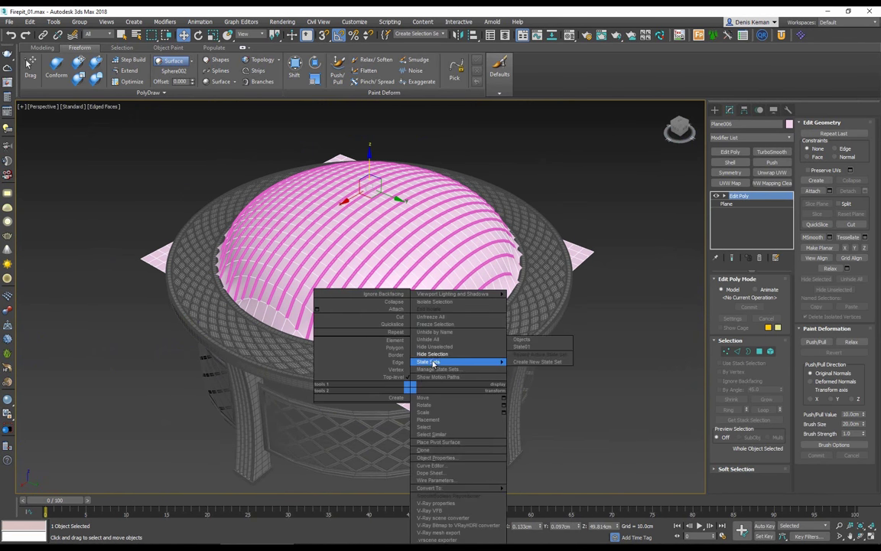
left_click(418, 356)
middle_click_drag(363, 341, 443, 327, "alt")
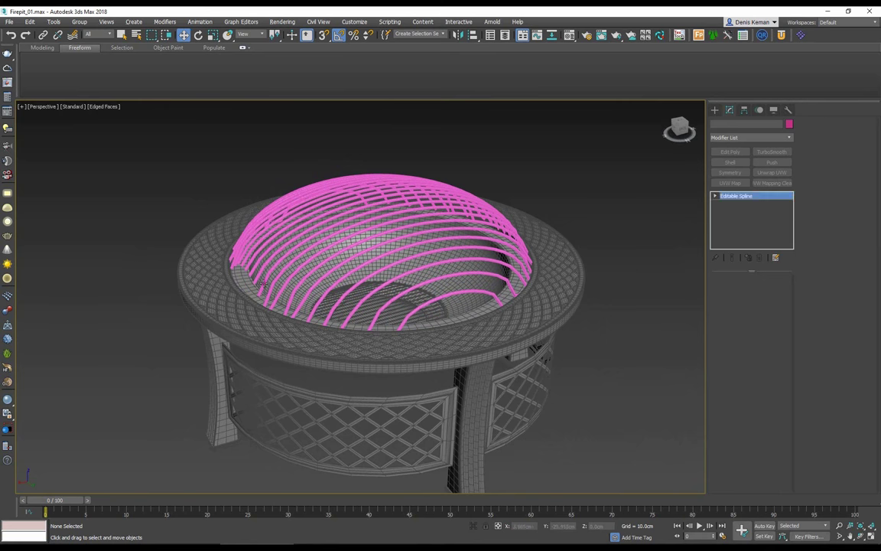
Select the five spline end vertices that stop short of the bowl's inner rim and lower them onto the rim
left_click(257, 267)
mouse_move(258, 268)
middle_mouse_down("alt")
mouse_move(315, 364)
mouse_move(313, 331)
mouse_move(265, 299)
mouse_move(338, 298)
mouse_move(269, 263)
middle_mouse_up("alt")
scroll(259, 300, "up", 5)
key("1")
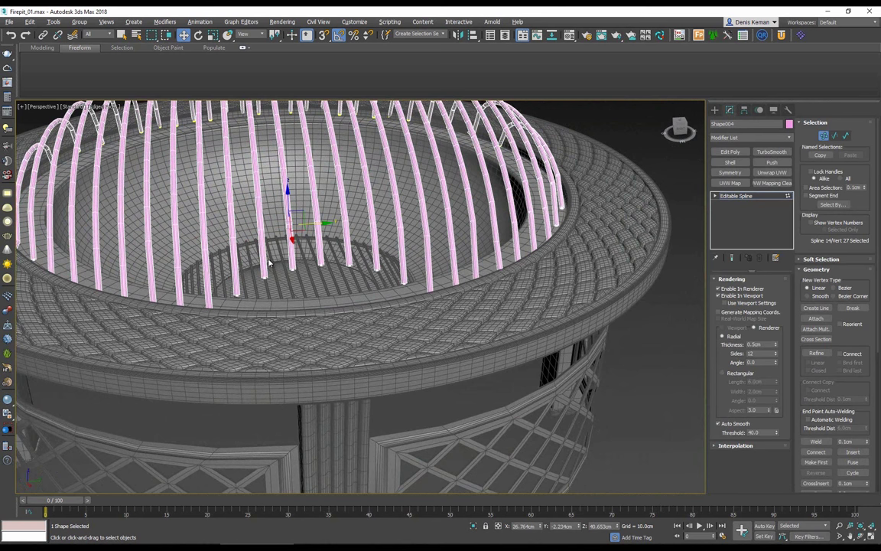
left_click_drag(302, 285, 305, 285)
left_click_drag(385, 280, 314, 261, "ctrl")
middle_click_drag(362, 282, 291, 276, "alt")
left_click_drag(341, 284, 320, 318)
middle_click_drag(321, 318, 367, 317, "alt")
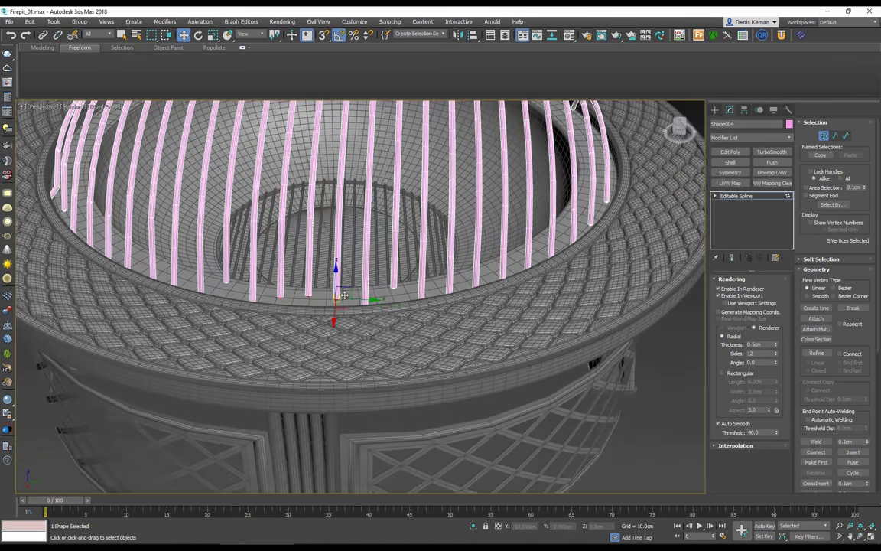
Adjust the end vertices of further short splines along the rim and select two remaining ones to bring them into line
left_click(347, 287)
left_click_drag(280, 318, 277, 318)
middle_click_drag(273, 318, 230, 304, "alt")
left_click_drag(309, 278, 303, 290)
left_click(380, 320)
left_click(267, 268, "ctrl")
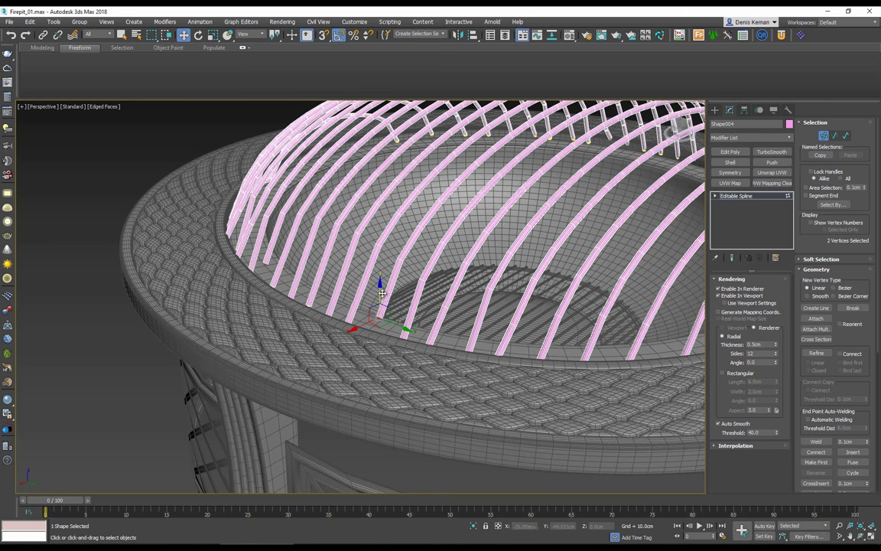
middle_click_drag(380, 296, 347, 319, "alt")
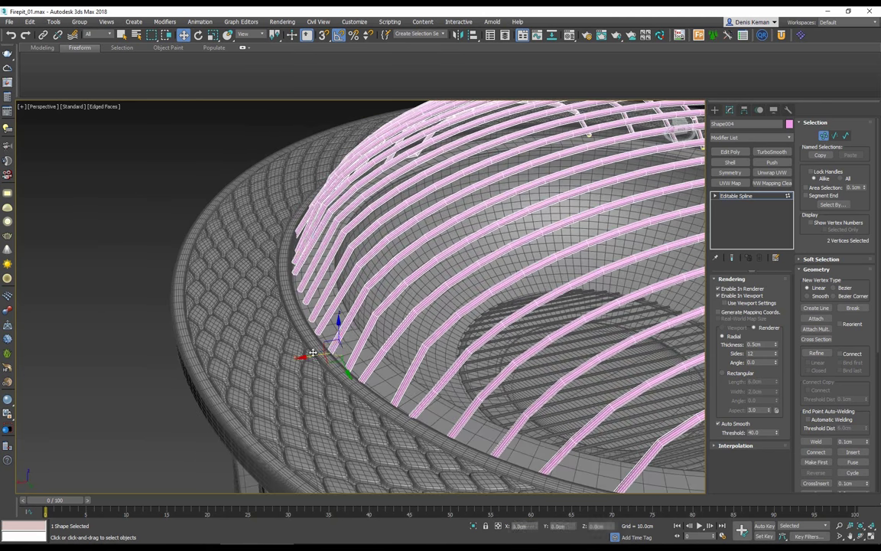
Move the pair of uneven spline end vertices on the other side of the dome to line up with the inner rim
scroll(314, 355, "down", 5)
middle_click_drag(321, 354, 572, 325, "alt")
middle_click_drag(349, 354, 462, 320)
middle_click_drag(429, 322, 335, 303, "alt")
scroll(378, 321, "up", 5)
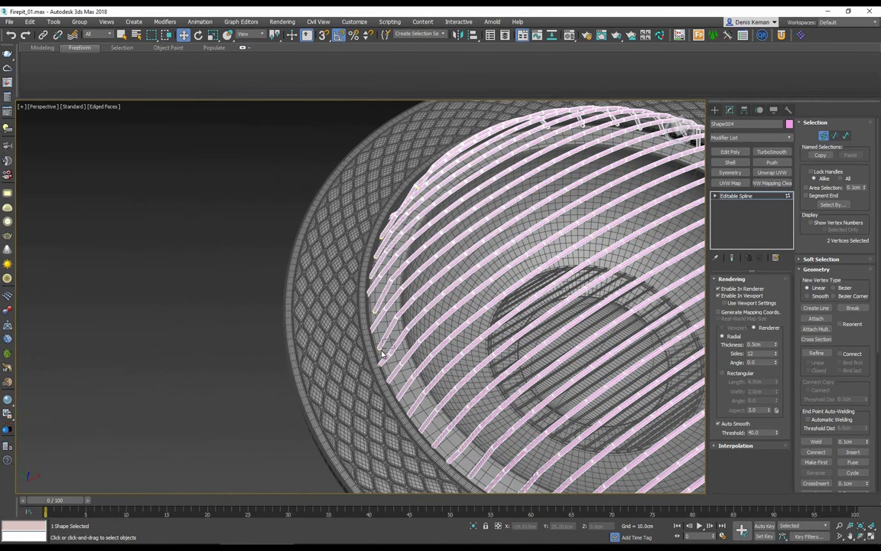
middle_click_drag(373, 325, 360, 321, "alt")
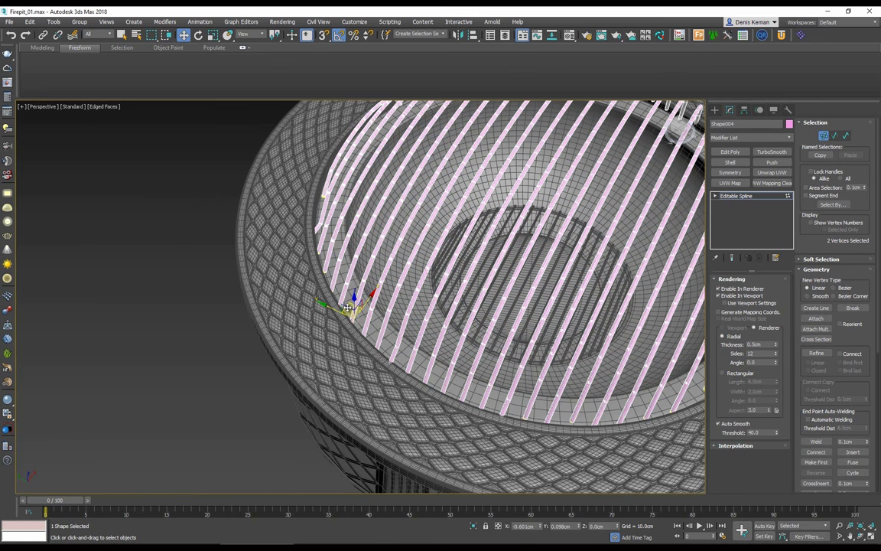
middle_click_drag(348, 304, 428, 297, "alt")
Leave vertex editing and create one copy of the spline shape rotated -90 degrees about the Z axis
left_click(736, 196)
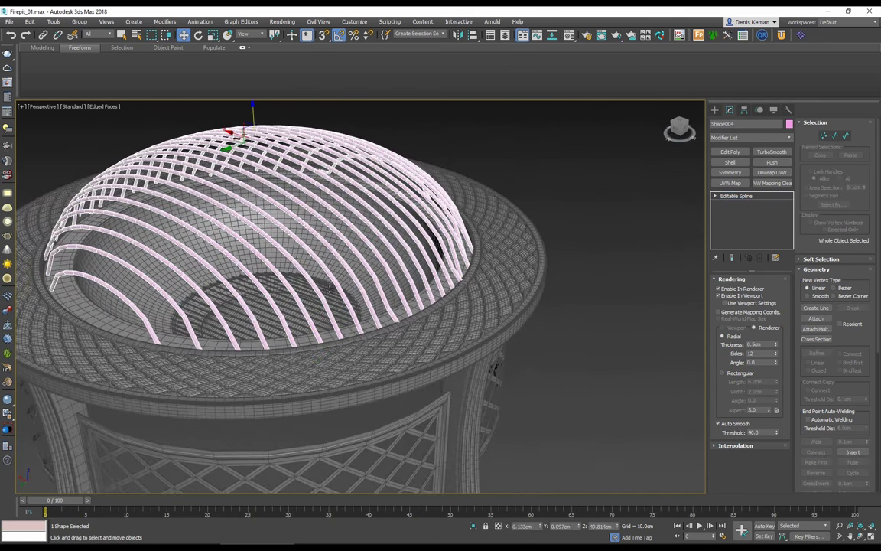
middle_click_drag(287, 157, 420, 193)
key("e")
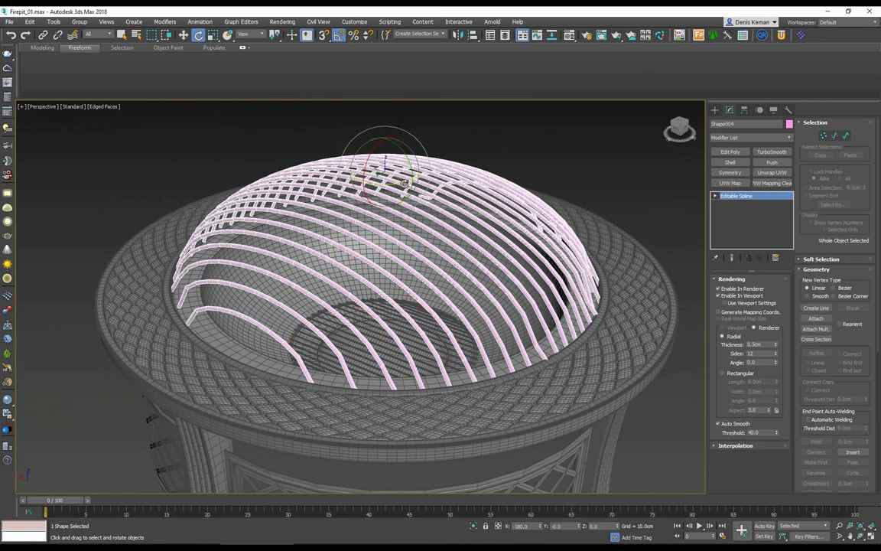
left_click_drag(404, 183, 364, 193, "shift")
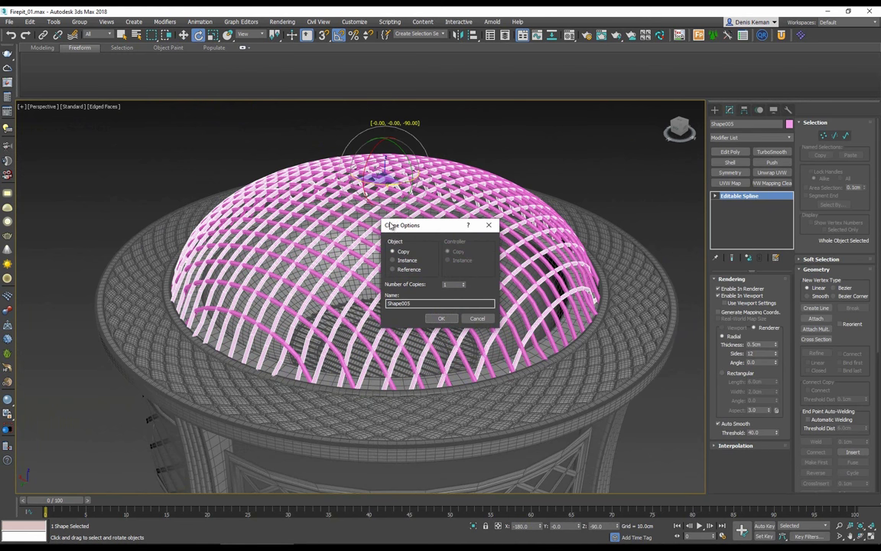
left_click(440, 319)
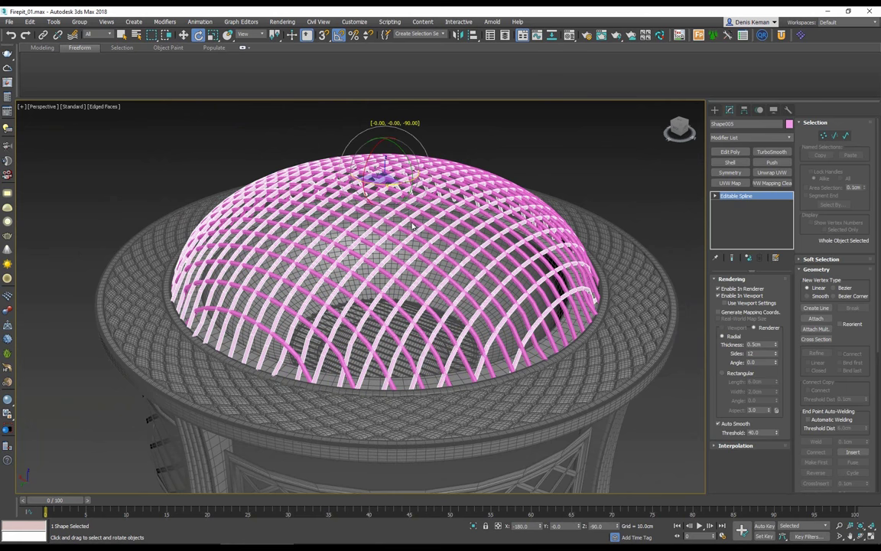
Set the radial rendering thickness of both crossed dome spline shapes to 0.2 cm and deselect them
key("F4")
mouse_move(410, 177)
middle_mouse_down()
mouse_move(413, 244)
mouse_move(414, 200)
mouse_move(390, 203)
mouse_move(421, 249)
middle_mouse_up()
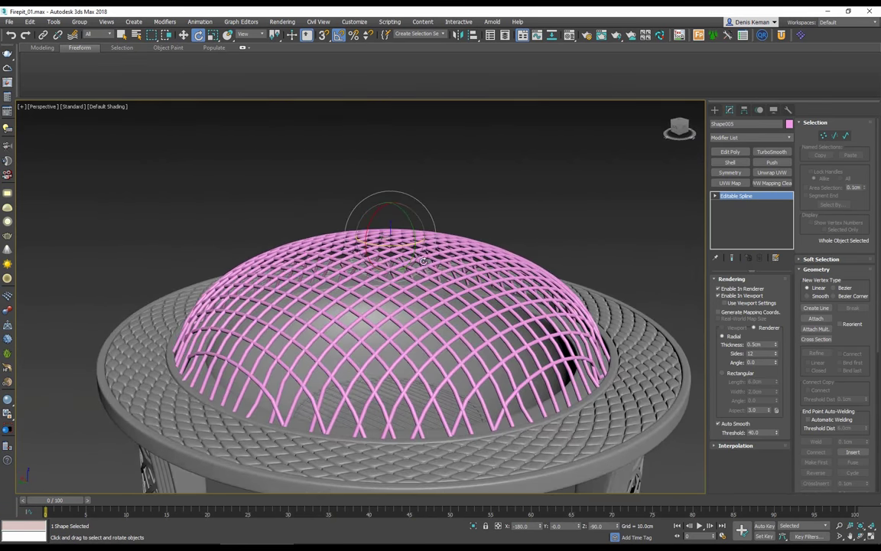
scroll(312, 317, "up", 10)
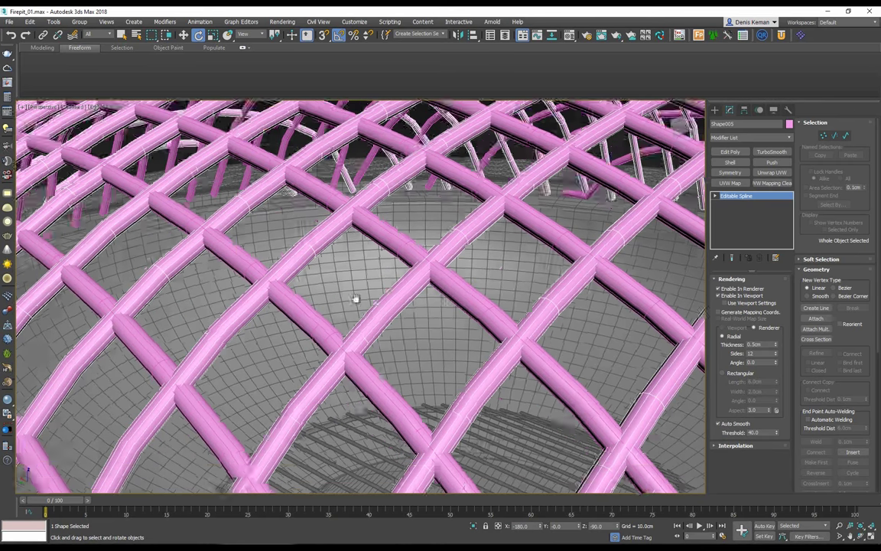
middle_click_drag(356, 299, 675, 308, "alt")
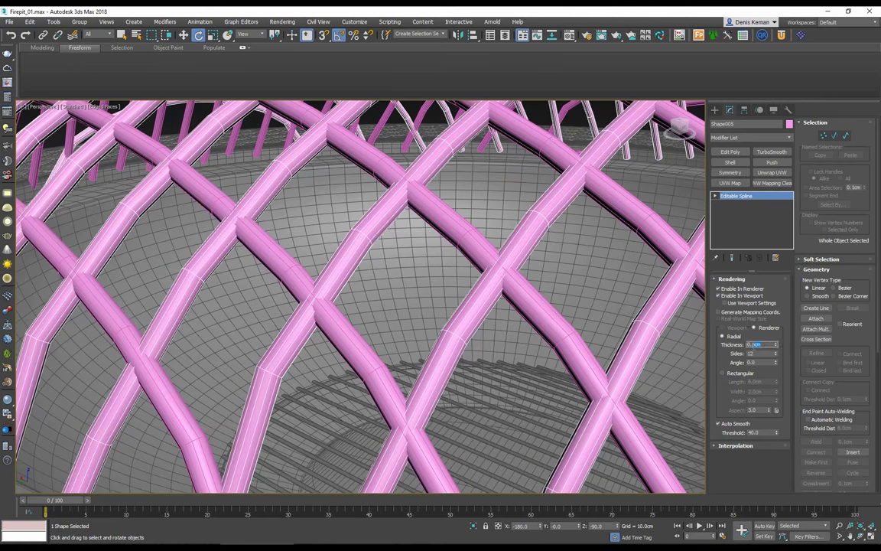
type("2")
key("Return")
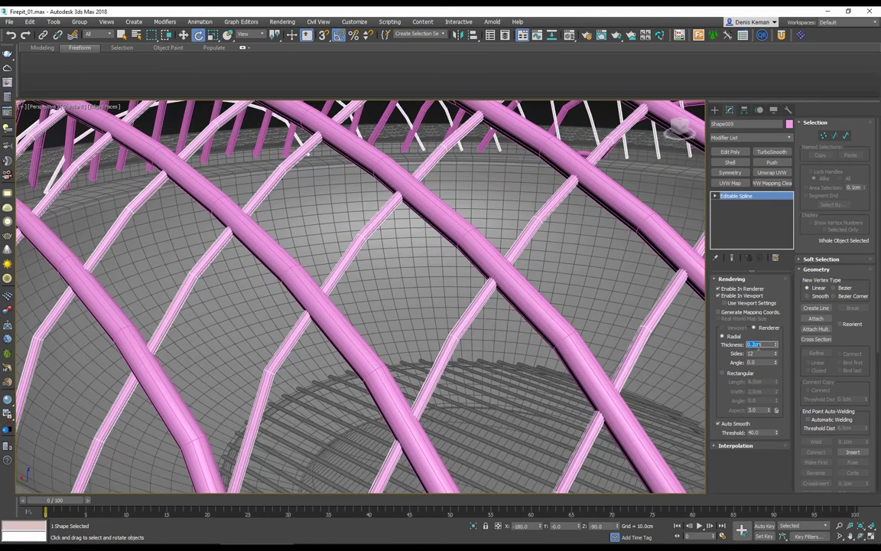
left_click(486, 251)
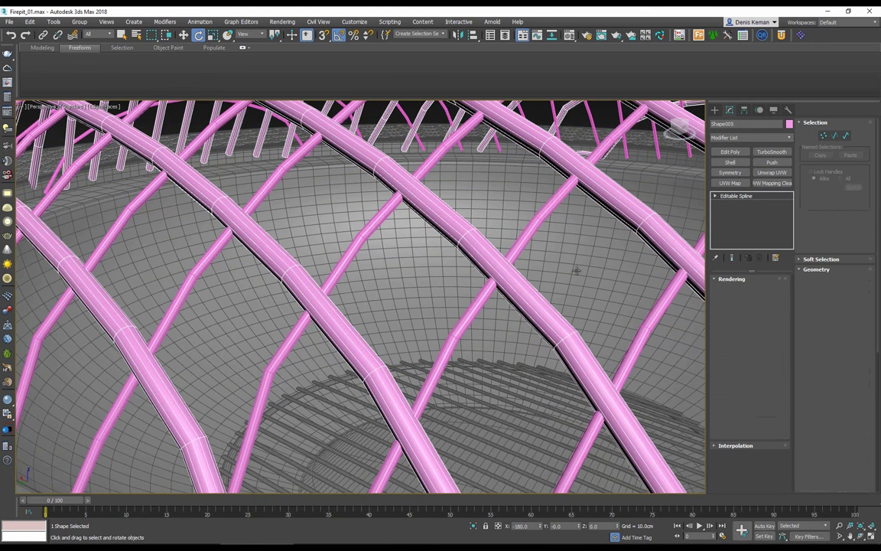
double_click(757, 345)
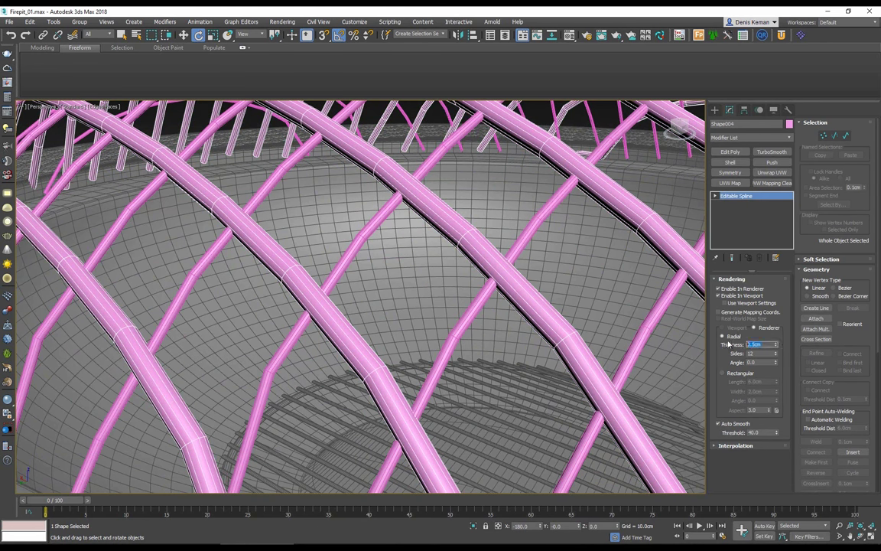
key("Return")
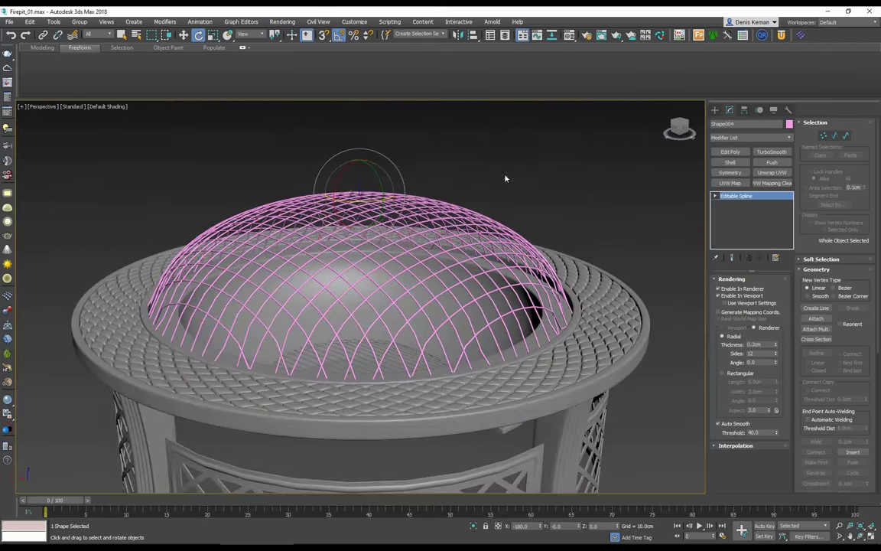
left_click(505, 178)
Try lowering a single vertex where two dome splines cross, and leave vertex editing
middle_click_drag(490, 184, 331, 214, "alt")
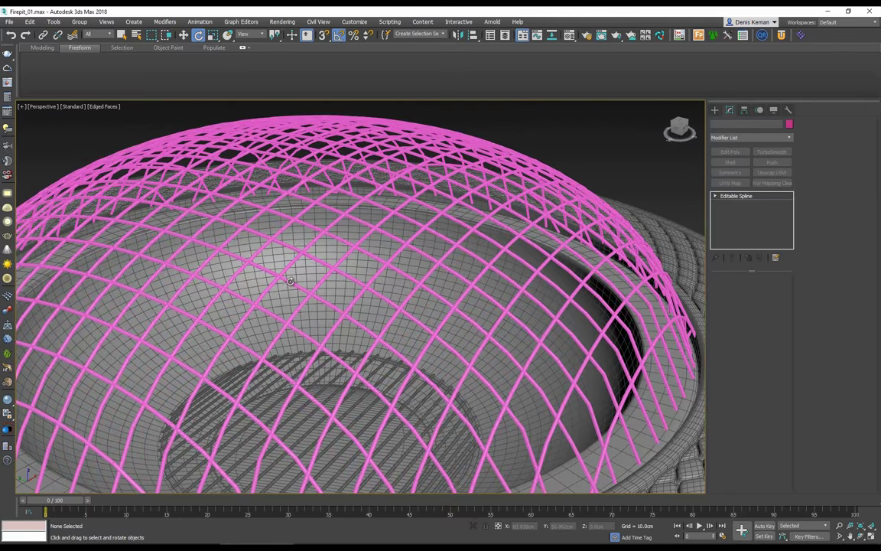
left_click(290, 281)
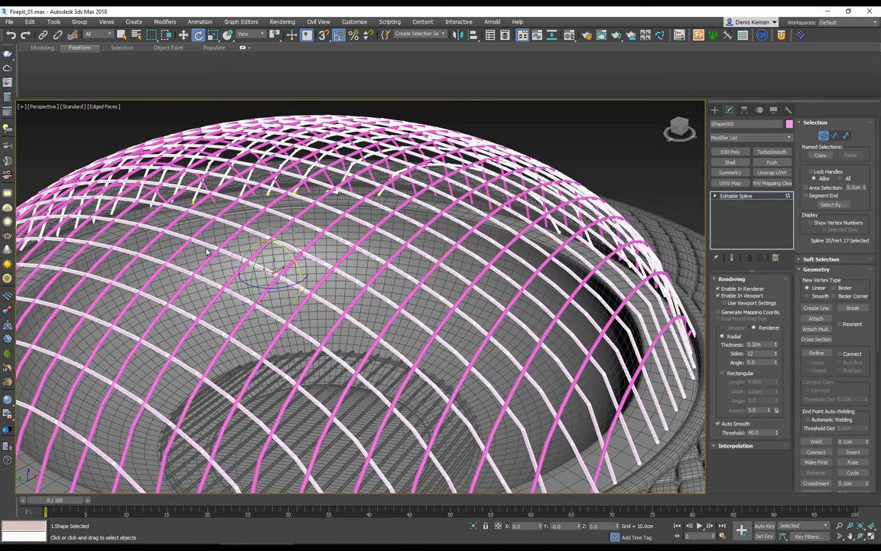
key("w")
left_click_drag(272, 255, 273, 263)
key("ctrl+b")
key("F4")
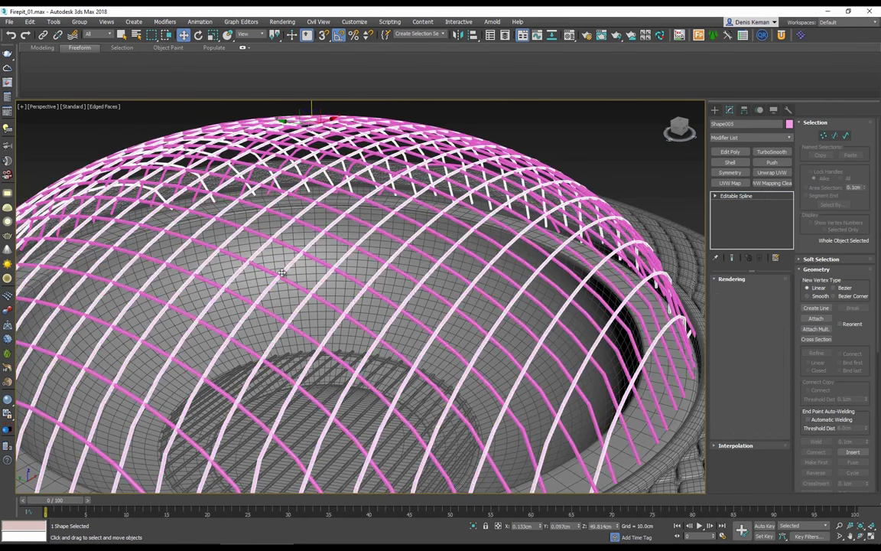
left_click(283, 277)
middle_click_drag(300, 206, 328, 197, "alt")
left_click(366, 130)
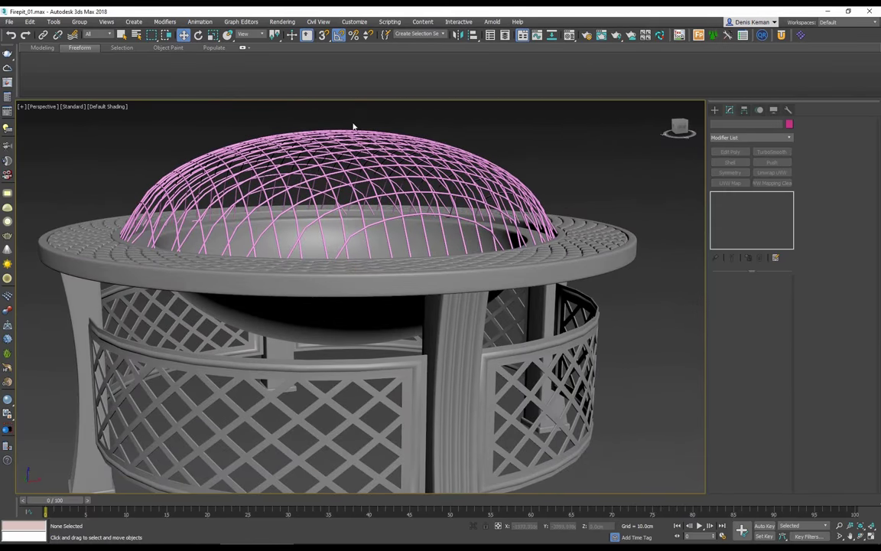
Select both dome spline shapes and assign them a grey object colour
left_click_drag(330, 166, 300, 150)
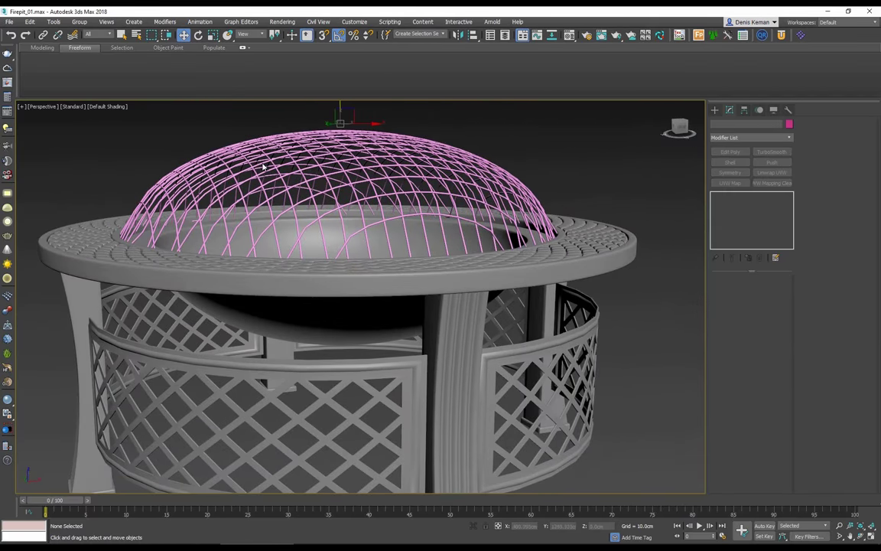
left_click(790, 124)
left_click(391, 301)
left_click(485, 332)
left_click(583, 189)
Unhide all objects and hide the pink plane that cuts through the dome
middle_click_drag(583, 188, 536, 287, "alt")
middle_click_drag(585, 260, 462, 159, "alt")
scroll(224, 232, "up", 3)
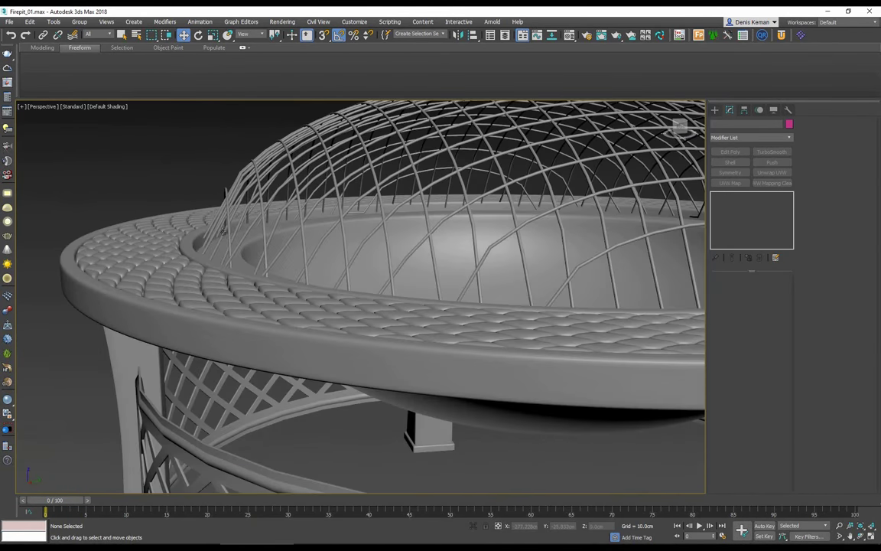
middle_click_drag(232, 188, 321, 224, "alt")
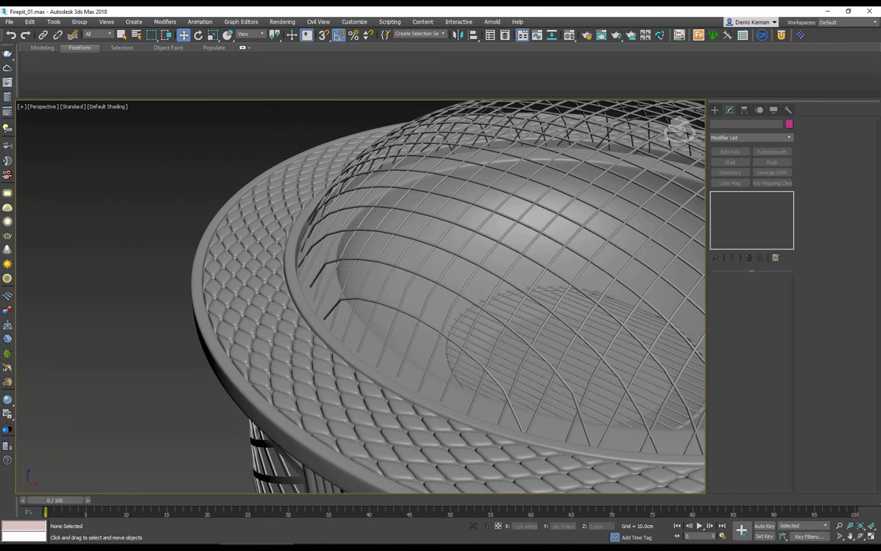
scroll(394, 287, "down", 3)
mouse_move(259, 260)
middle_mouse_down("alt")
mouse_move(263, 326)
mouse_move(252, 285)
mouse_move(292, 239)
mouse_move(271, 266)
middle_mouse_up("alt")
right_click(271, 266)
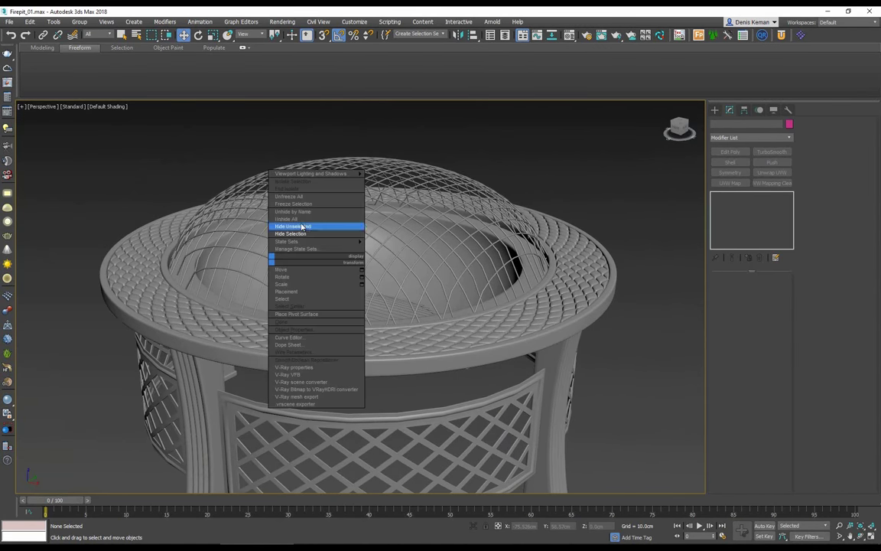
left_click(307, 219)
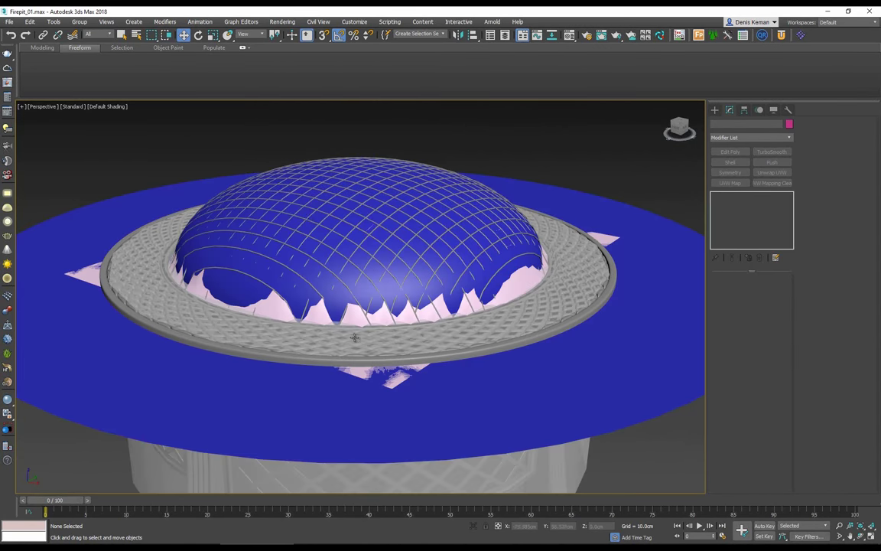
left_click(393, 380)
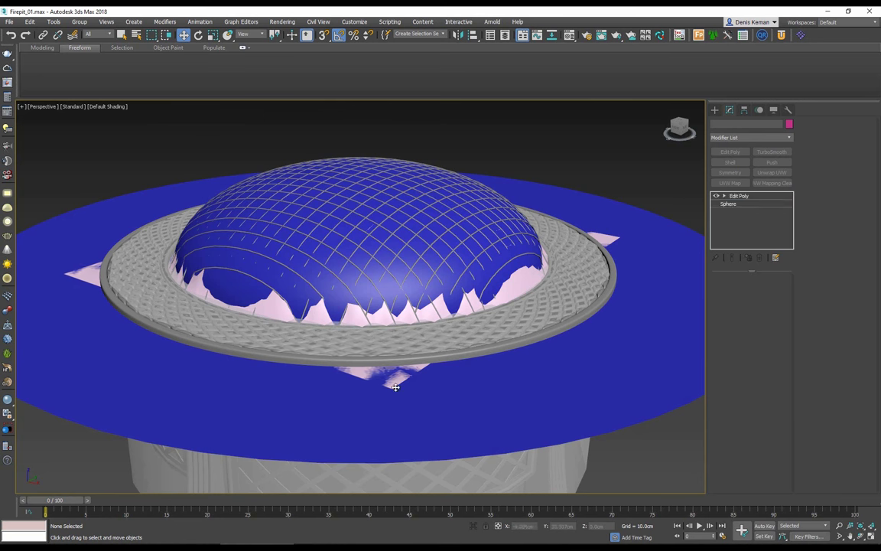
key("F4")
left_click(394, 382)
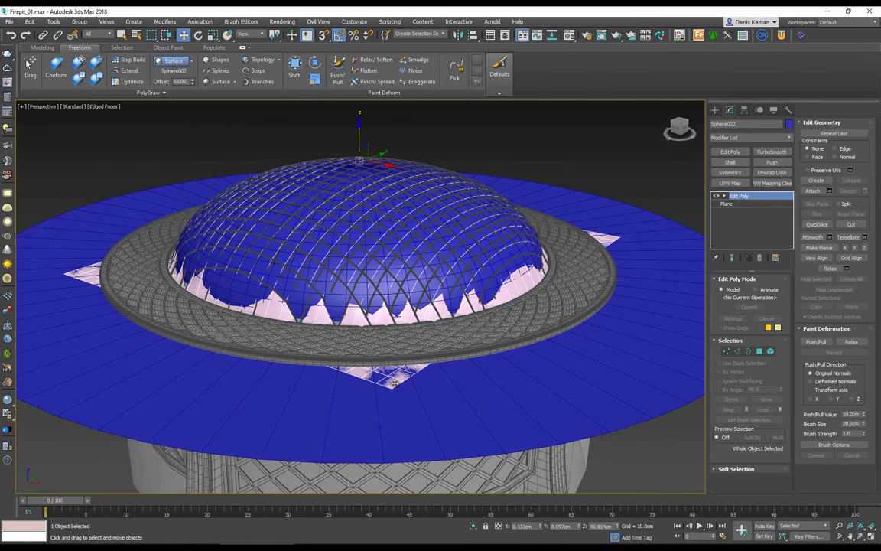
right_click(392, 380)
left_click(420, 348)
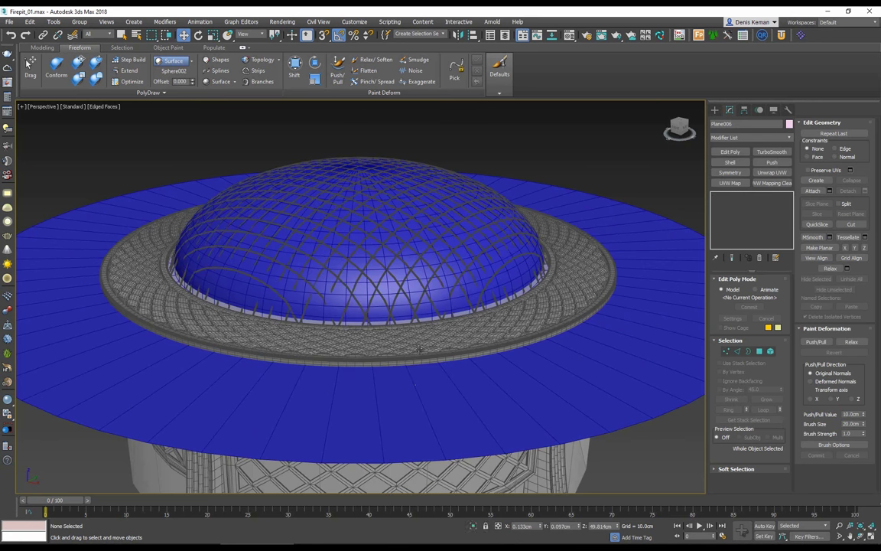
Isolate the blue dome object and delete its flat outer brim using the outer border
left_click(419, 388)
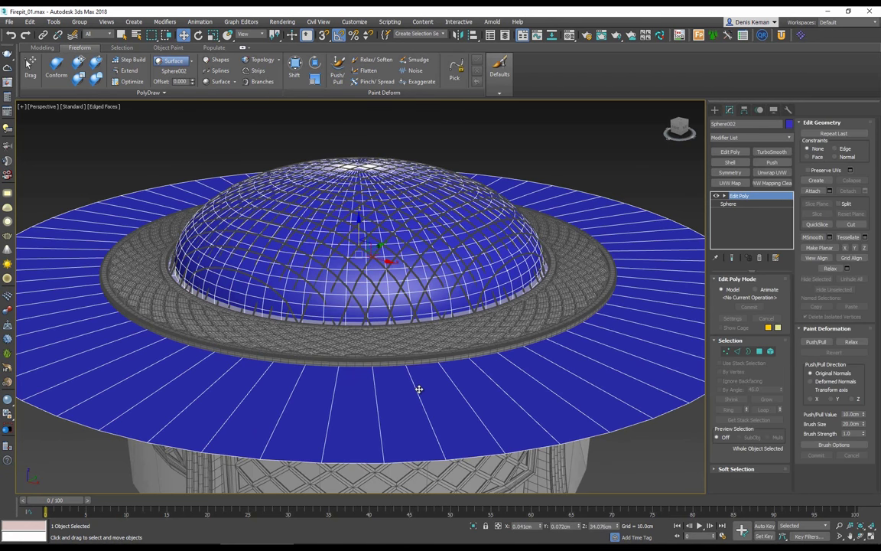
key("alt+q")
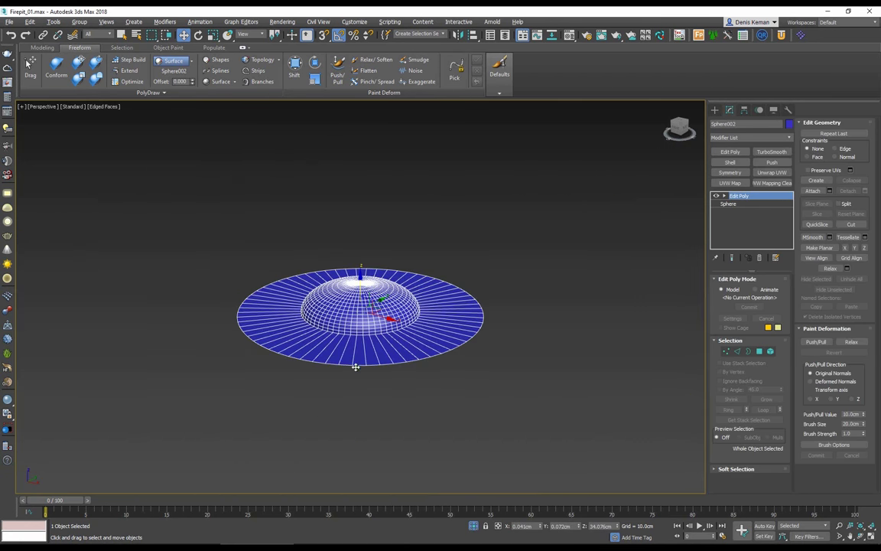
left_click(748, 351)
left_click(443, 339)
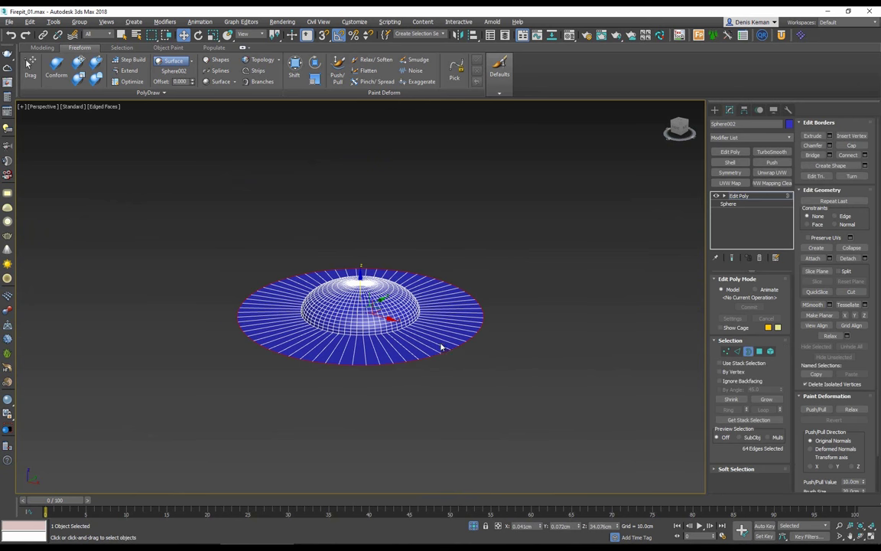
key("Delete")
Select the dome's lowest ring of polygons and check the lid's rim band in the reference photo
scroll(352, 331, "up", 4)
key("2")
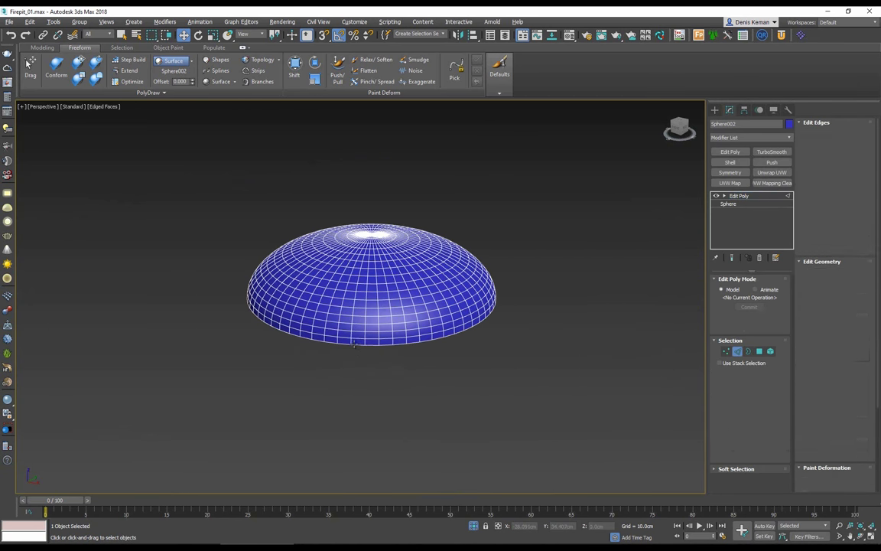
scroll(349, 340, "up", 2)
double_click(350, 342)
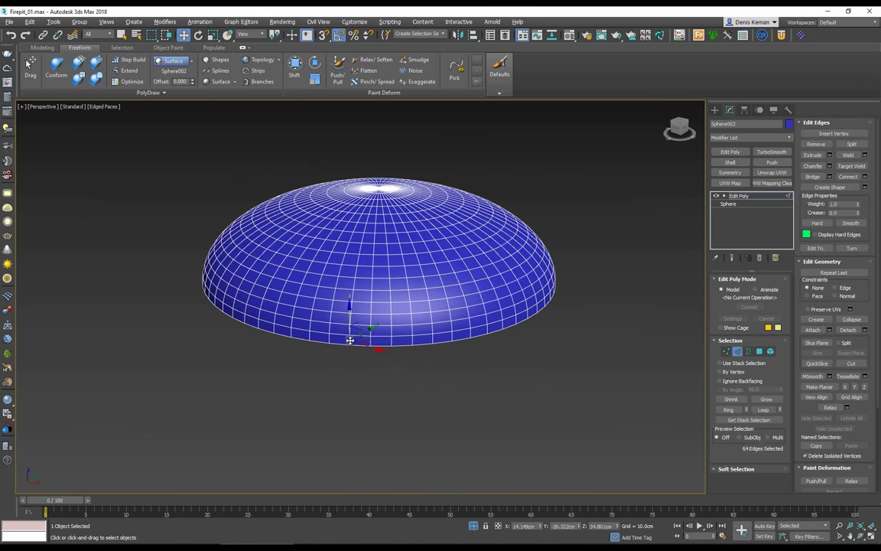
left_click(759, 351, "ctrl")
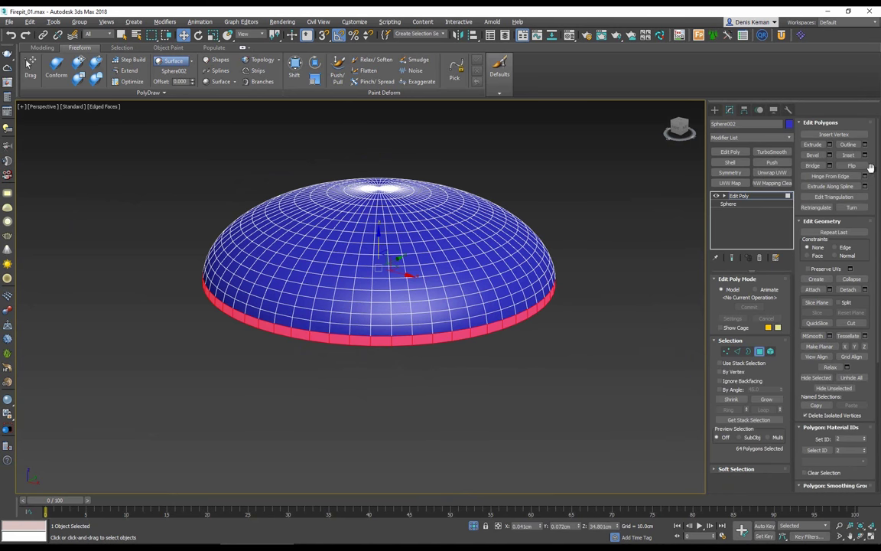
right_click_drag(0, 233, 455, 220)
double_click(269, 328)
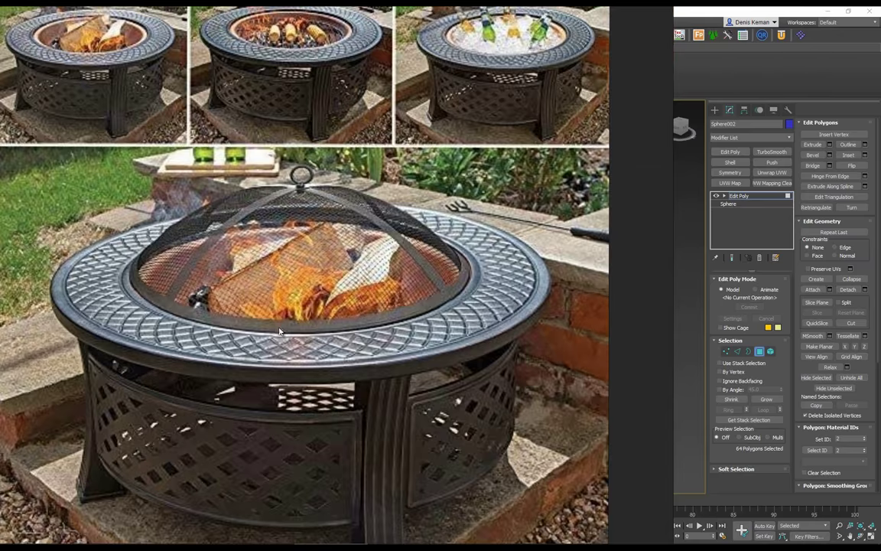
key("alt+Tab")
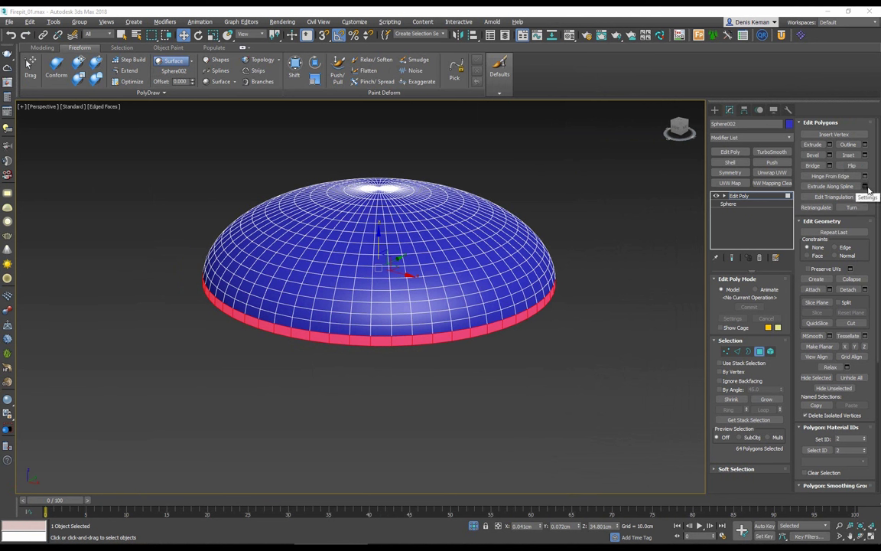
Detach the selected polygon ring as a clone, select the new ring object and end the isolation
left_click(865, 289)
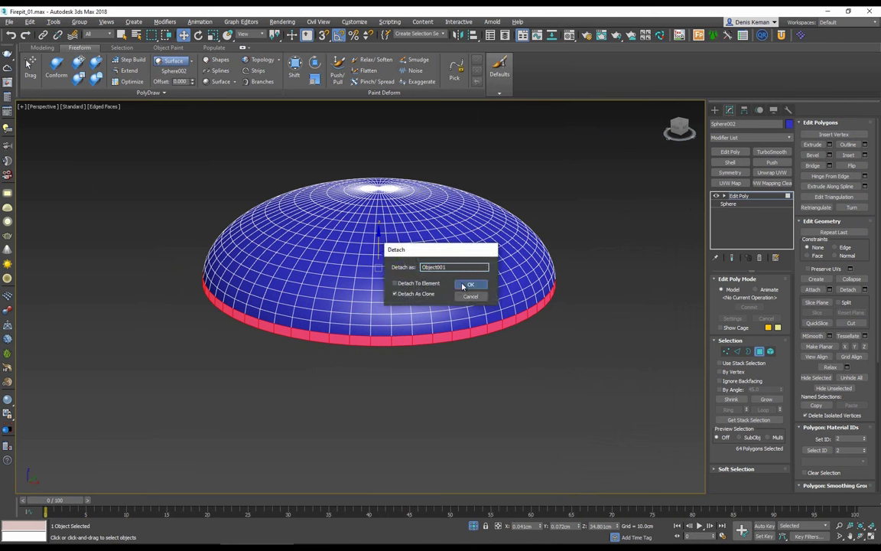
left_click(463, 287)
left_click(761, 352)
left_click(520, 343)
left_click(501, 329)
right_click(501, 327)
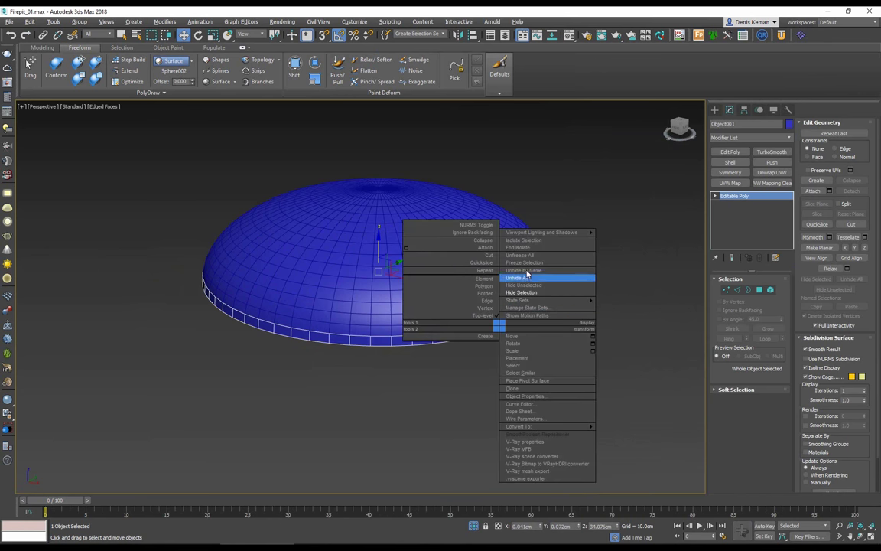
left_click(526, 277)
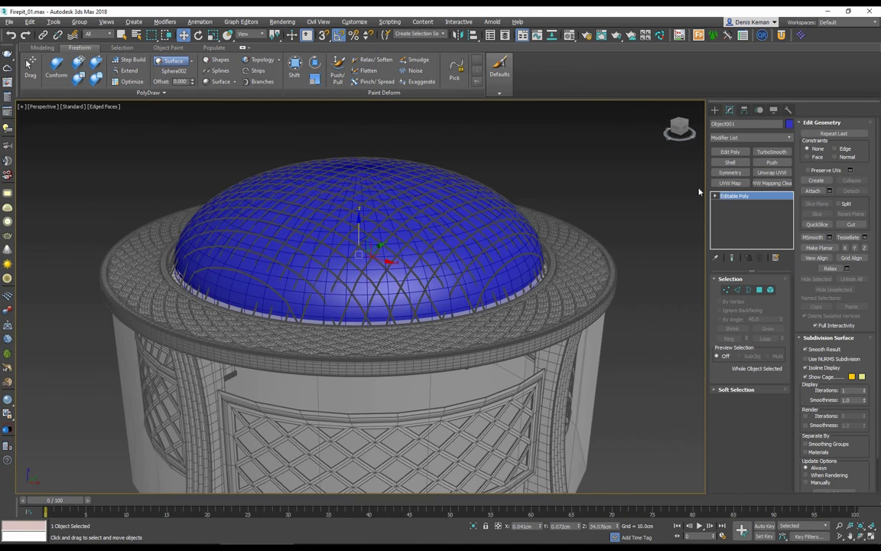
Add a Shell modifier to the ring with an inner amount of 0 cm and an outer amount of 0.51 cm
left_click(731, 163)
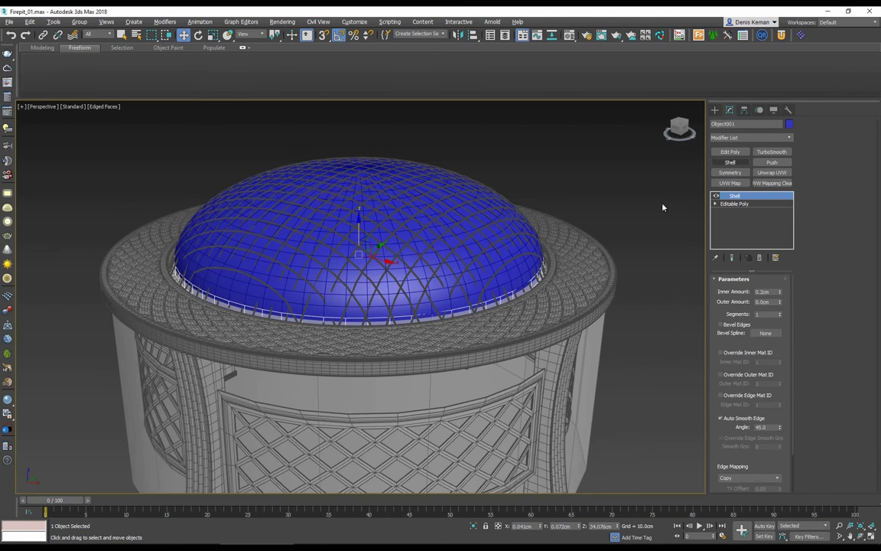
scroll(496, 331, "up", 4)
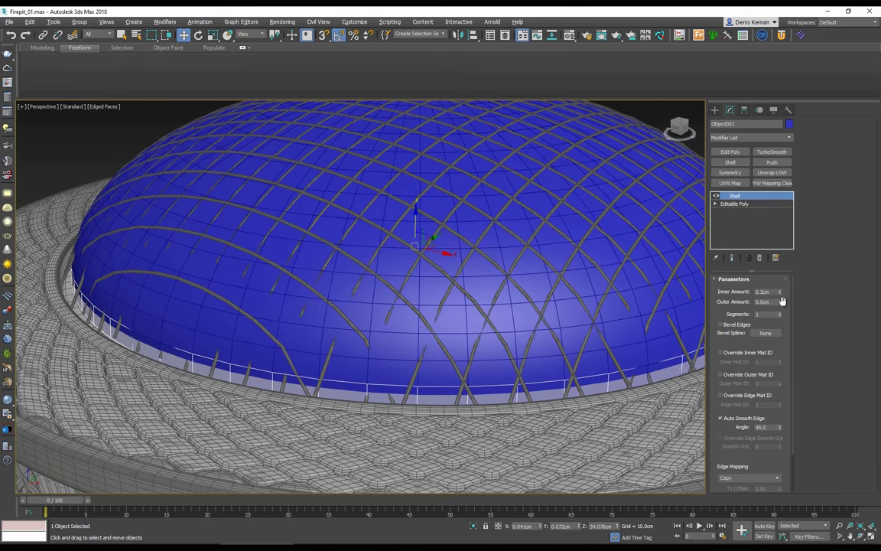
left_click_drag(780, 293, 785, 279)
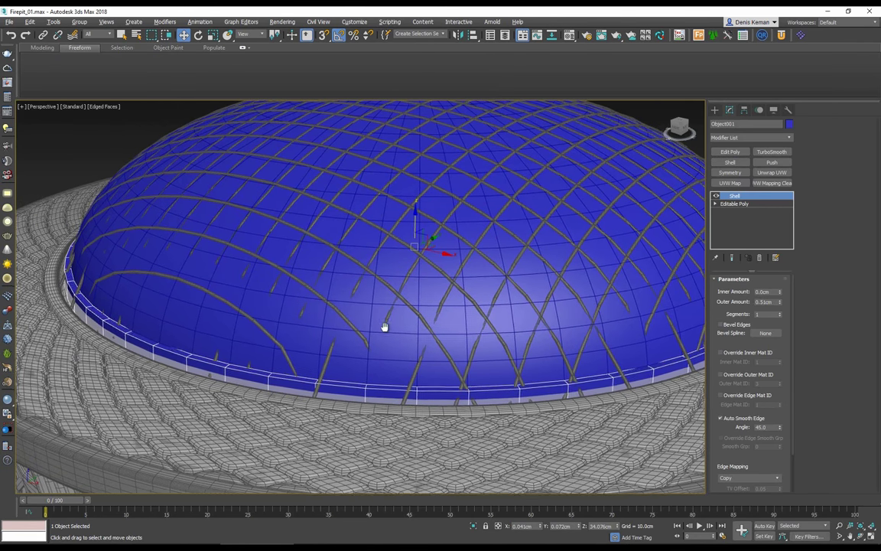
Raise the rim ring to about 34.77 cm in Z and scale it uniformly to about 101%
middle_click_drag(383, 324, 408, 321)
middle_click_drag(432, 224, 433, 207, "alt")
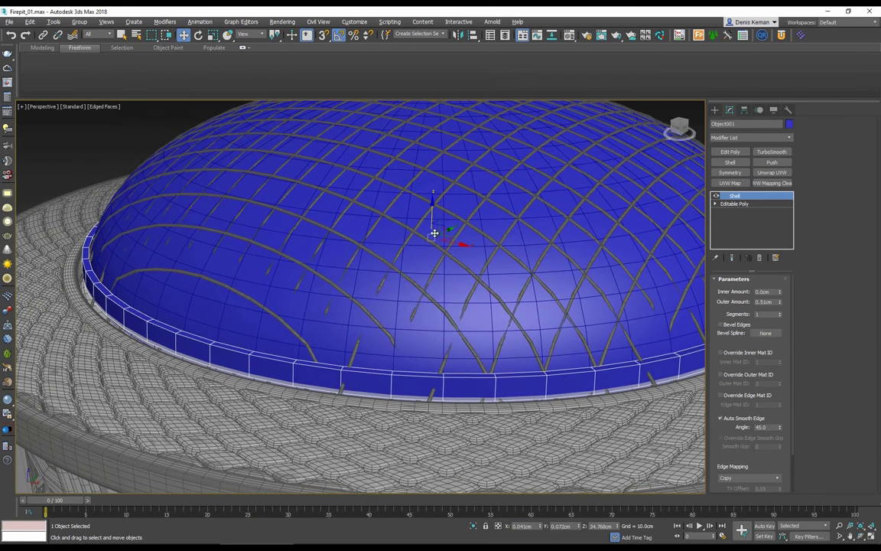
scroll(436, 233, "up", 3)
key("r")
left_click_drag(433, 238, 436, 236)
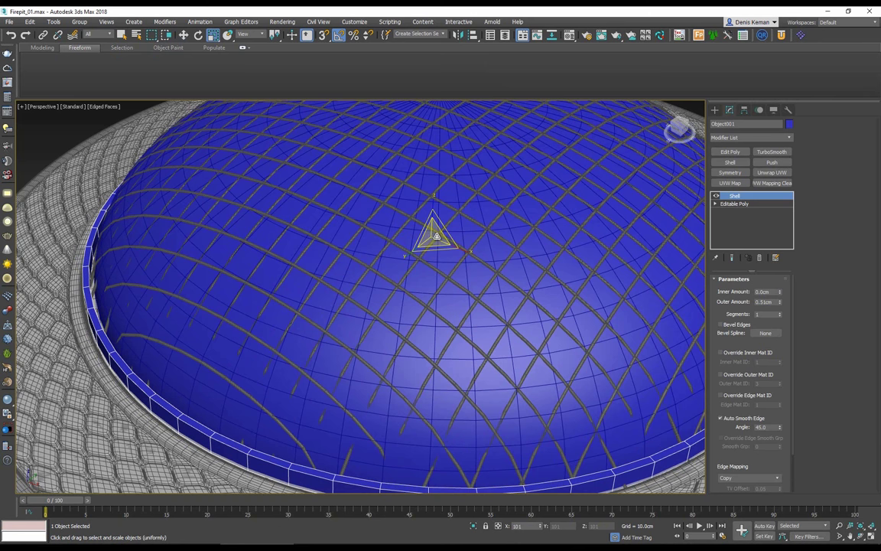
Hide the blue guide dome that covers the inside of the mesh lid
middle_click_drag(261, 322, 320, 280)
scroll(358, 231, "up", 3)
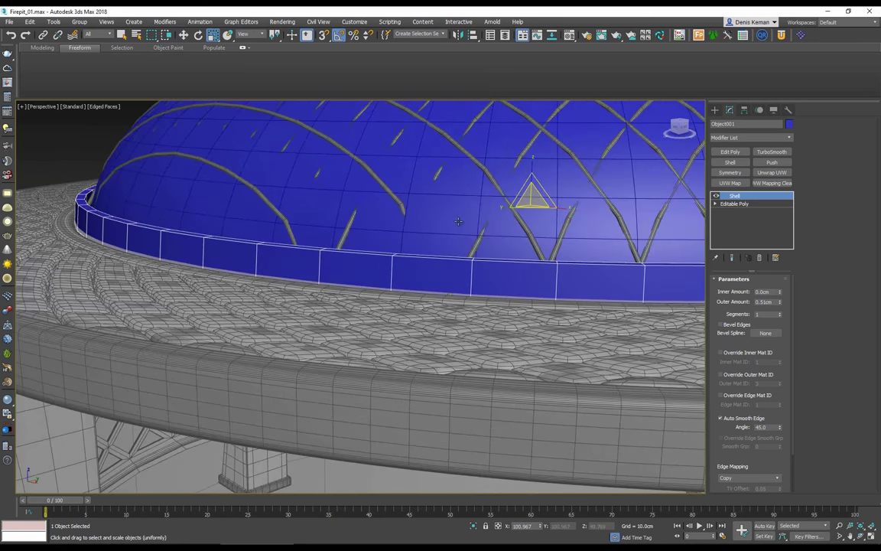
middle_click_drag(421, 229, 401, 243, "alt")
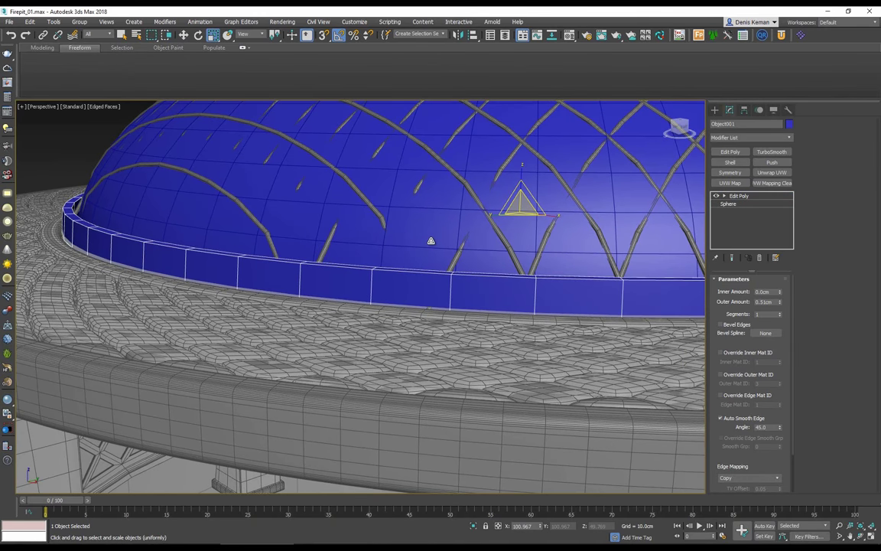
left_click(427, 239)
right_click(428, 238)
left_click(463, 205)
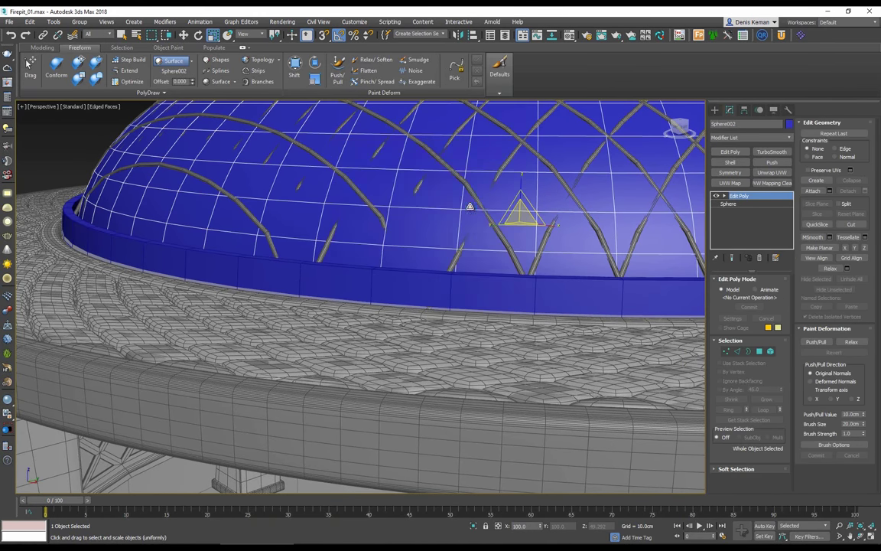
Select the rim ring and lower it by about 0.56 cm in Z
left_click(352, 282)
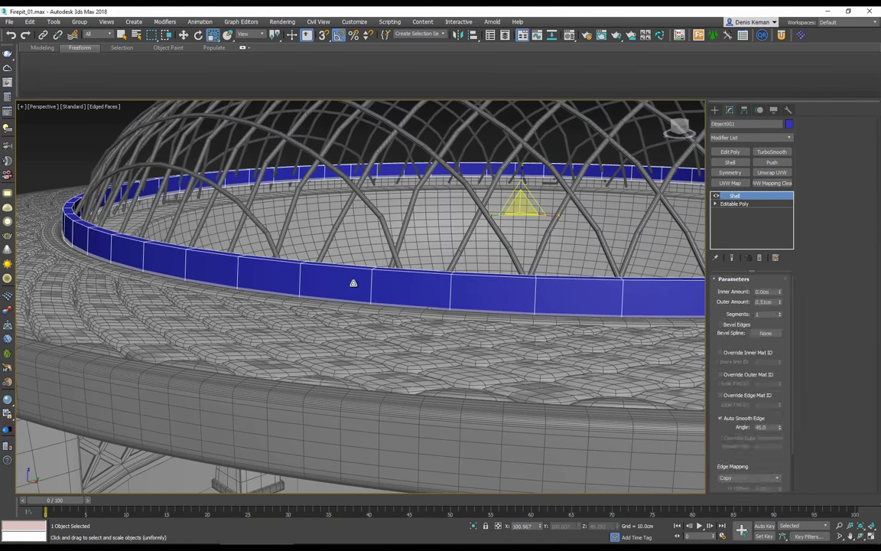
key("w")
mouse_move(521, 186)
left_mouse_down()
mouse_move(524, 221)
mouse_move(527, 144)
mouse_move(522, 195)
left_mouse_up()
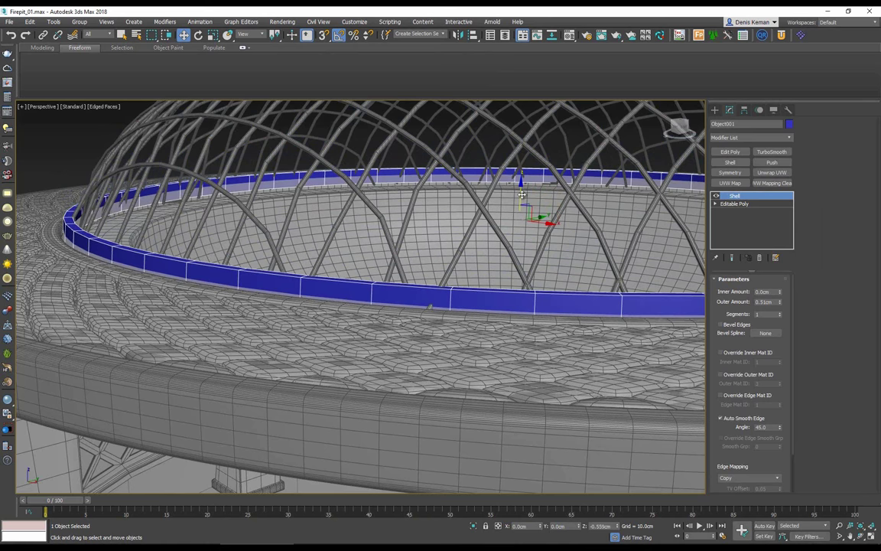
Hide the plain guide cylinder inside the firepit's base
scroll(447, 226, "down", 4)
left_click(234, 368)
left_click(234, 367)
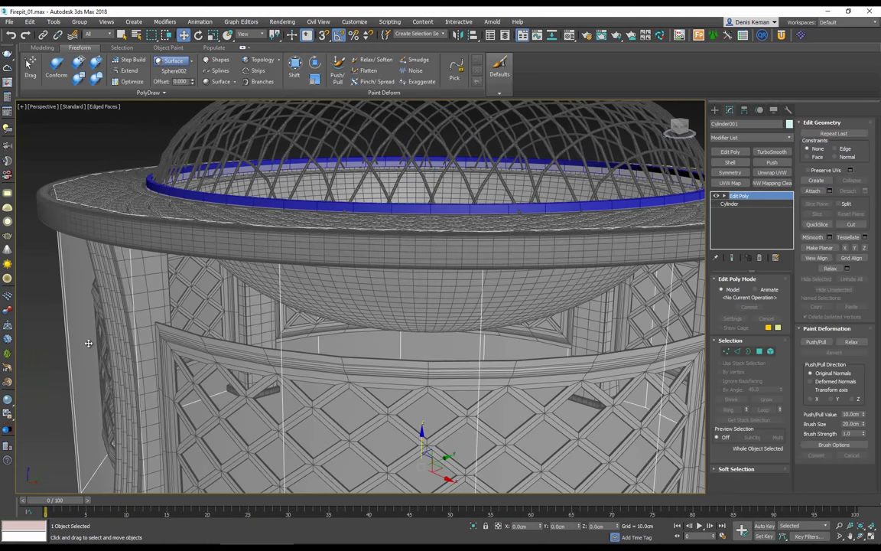
right_click(96, 341)
left_click(145, 309)
middle_click_drag(163, 237, 176, 250, "alt")
Add an Edit Poly modifier to the rim ring and select its continuous edge loops around the circumference
left_click(196, 268)
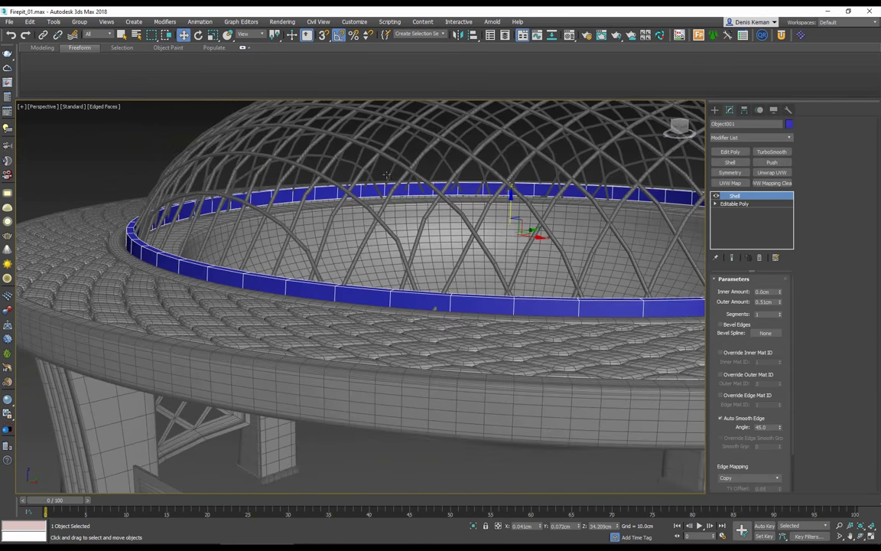
left_click(723, 152)
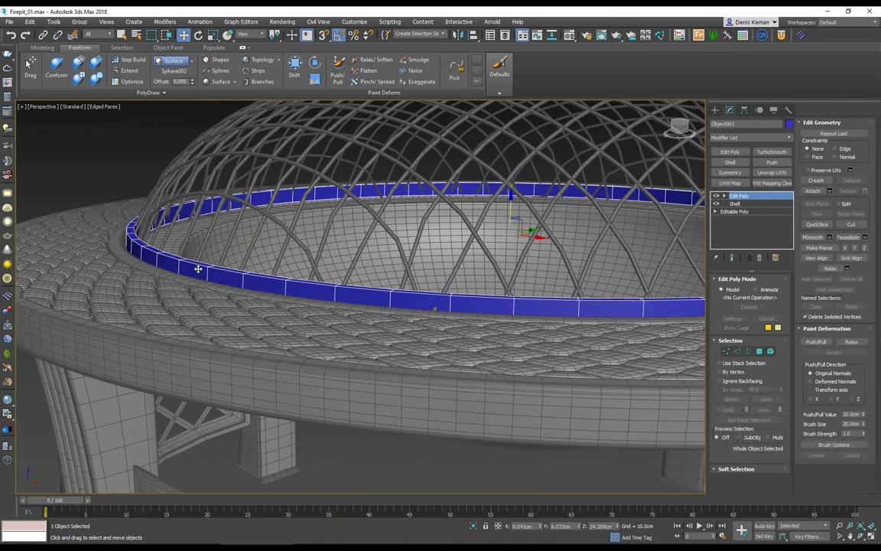
key("2")
left_click(204, 271)
key("alt+r")
left_click(198, 264)
key("alt+r")
middle_click_drag(199, 266, 234, 283, "alt")
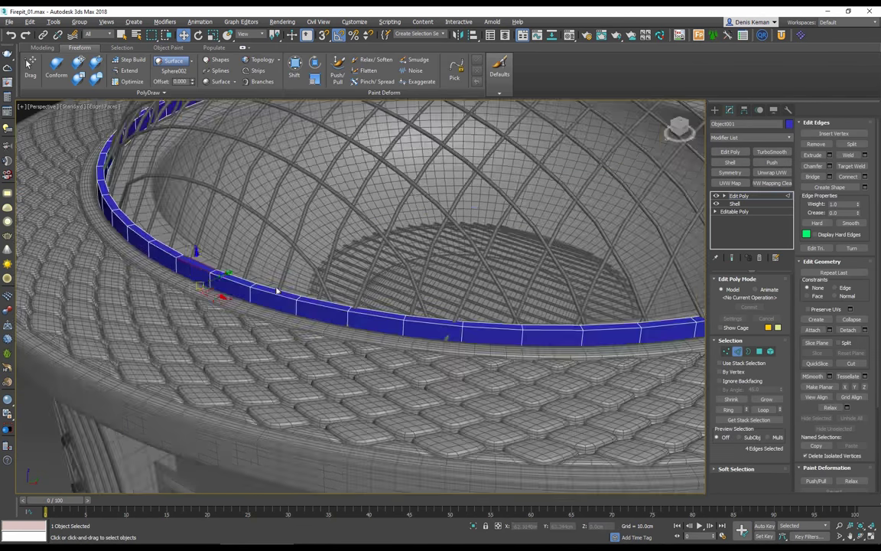
left_click(764, 410)
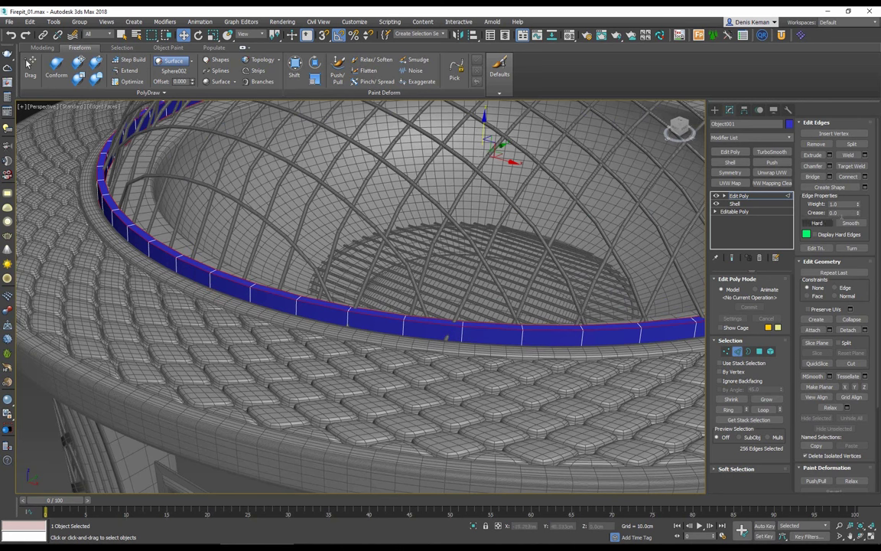
Chamfer the rim ring's selected edge loops by 0.11 cm with 1 segment and leave edge editing
left_click(829, 166)
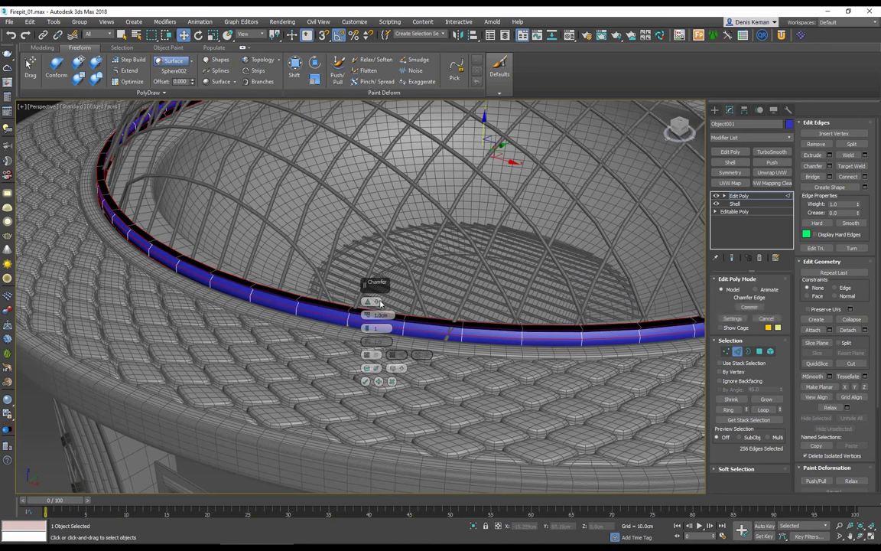
left_click_drag(368, 315, 368, 314)
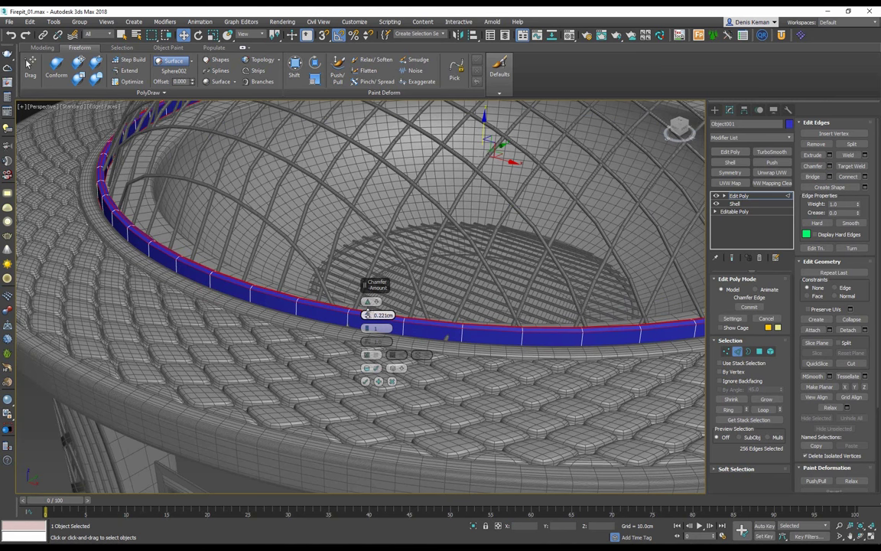
left_click_drag(366, 315, 367, 318)
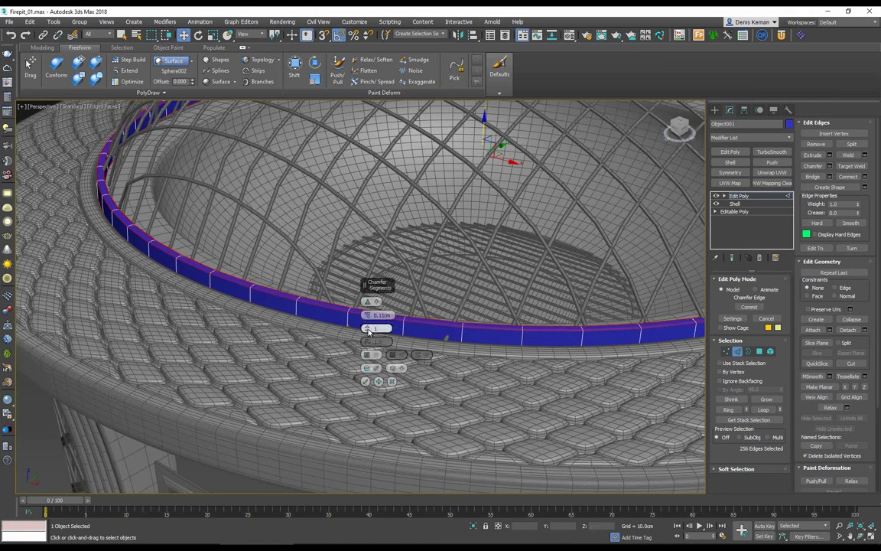
left_click(367, 381)
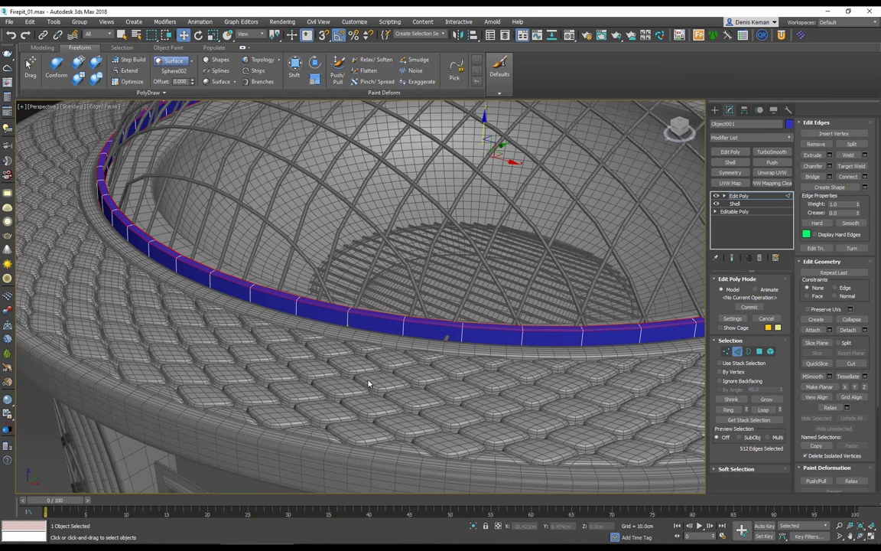
left_click(741, 352)
Set the rim ring's object color to grey and add a TurboSmooth modifier with 1 iteration
left_click(790, 123)
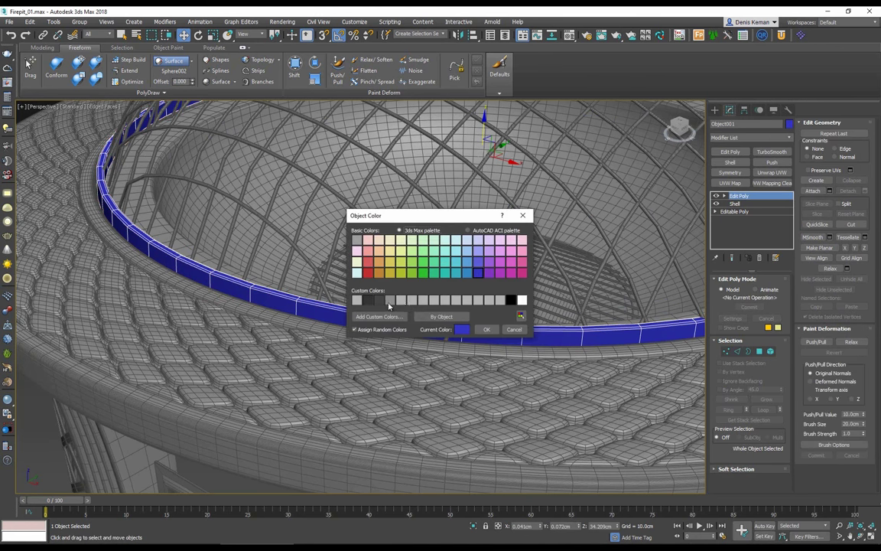
double_click(438, 295)
mouse_move(407, 246)
middle_mouse_down()
mouse_move(402, 271)
mouse_move(385, 253)
mouse_move(385, 265)
mouse_move(339, 254)
middle_mouse_up()
key("F4")
scroll(409, 242, "down", 4)
left_click(768, 153)
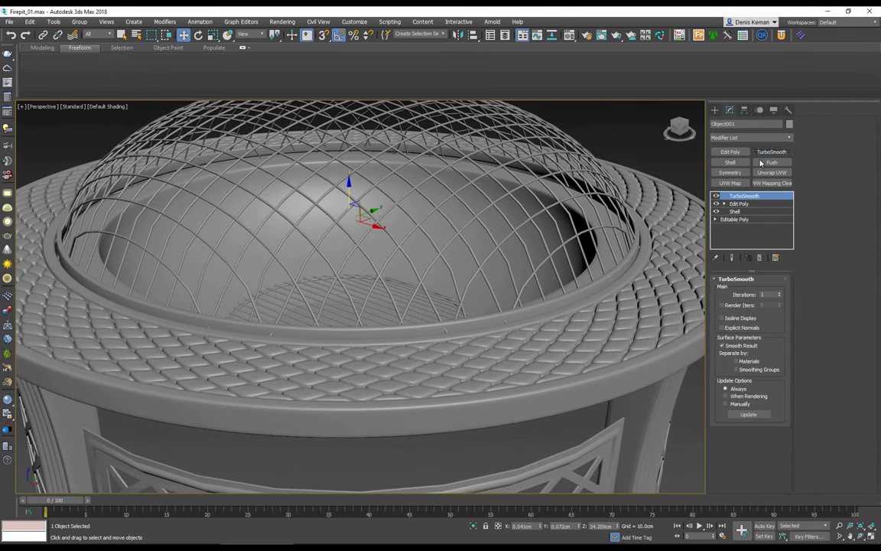
scroll(531, 230, "down", 5)
left_click(613, 335)
middle_click_drag(393, 281, 300, 288, "alt")
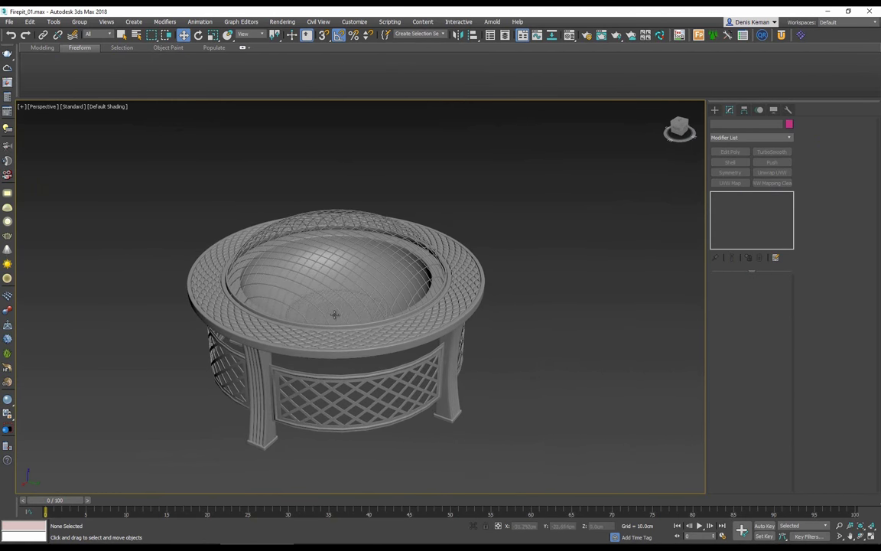
Unhide all hidden objects, then select and isolate the dome-conformed grid plane
scroll(335, 314, "up", 3)
key("F4")
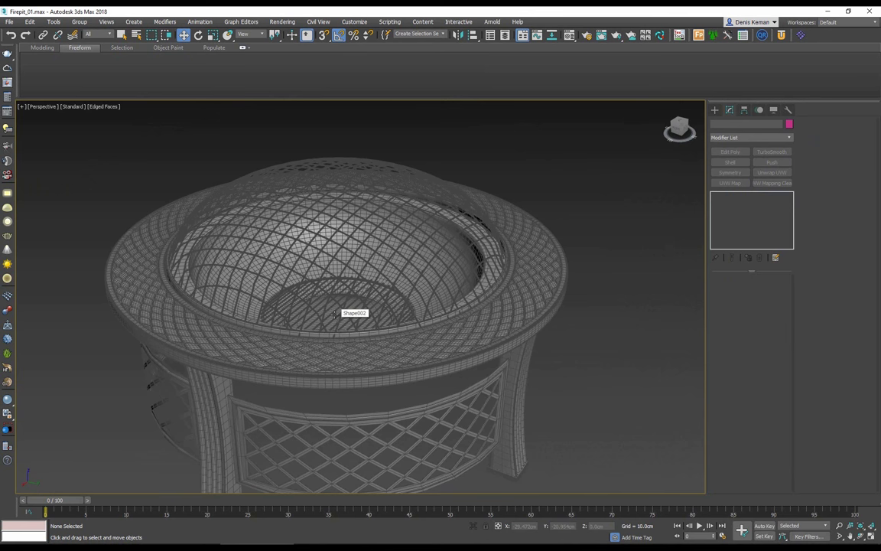
right_click_drag(0, 361, 701, 325)
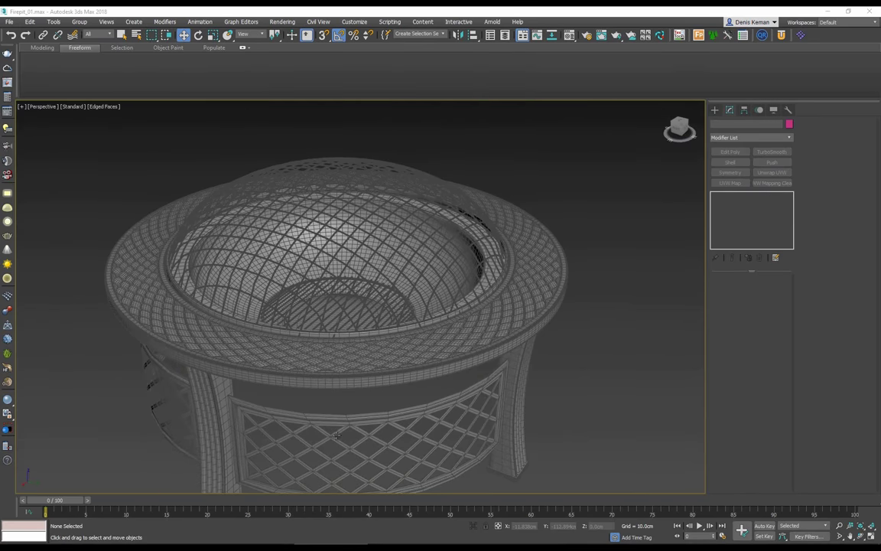
right_click(390, 395)
left_click(410, 357)
left_click(425, 381)
key("alt+q")
middle_click_drag(417, 379, 367, 314, "alt")
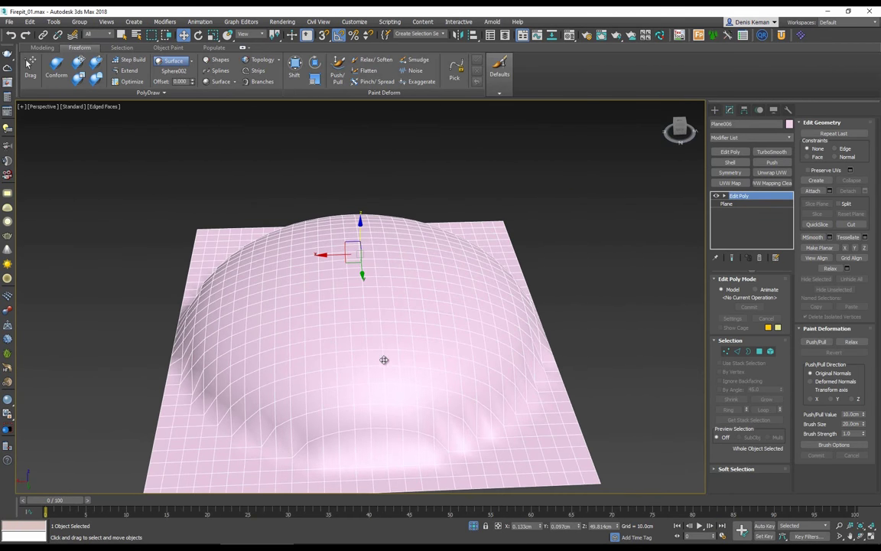
Select the middle edge loop running over the domed plane and chamfer it by 1.0 cm with 1 segment
middle_click_drag(383, 370, 342, 317)
key("2")
double_click(337, 308)
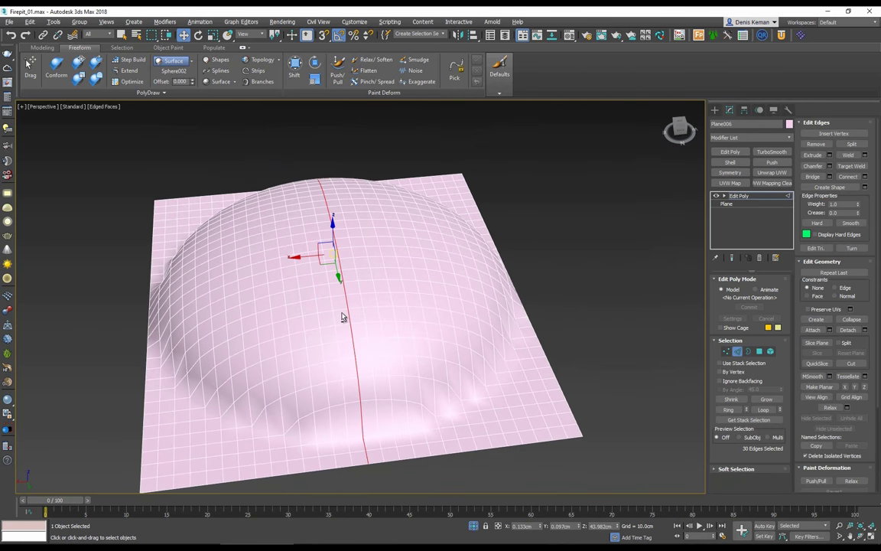
left_click(829, 166)
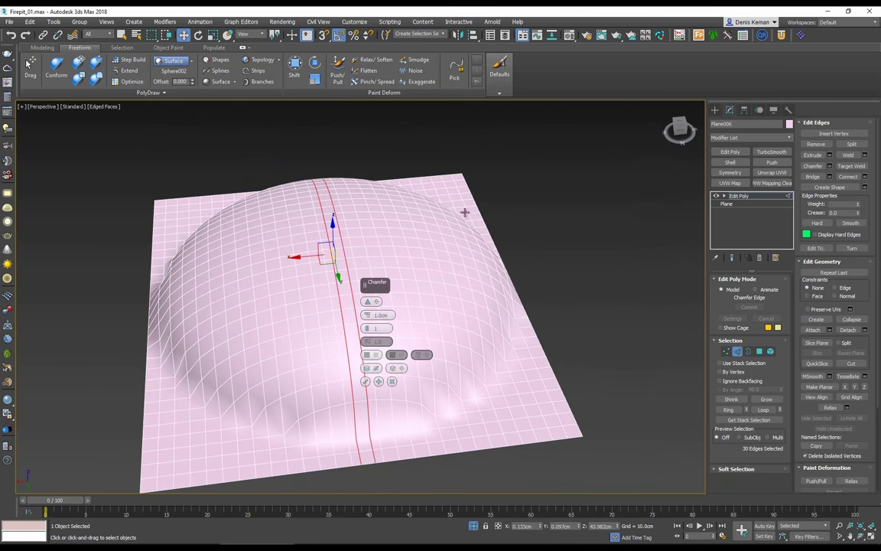
left_click(365, 382)
Select the narrow polygon strip over the dome without its flat end polygons and detach it as a separate object
key("alt+r")
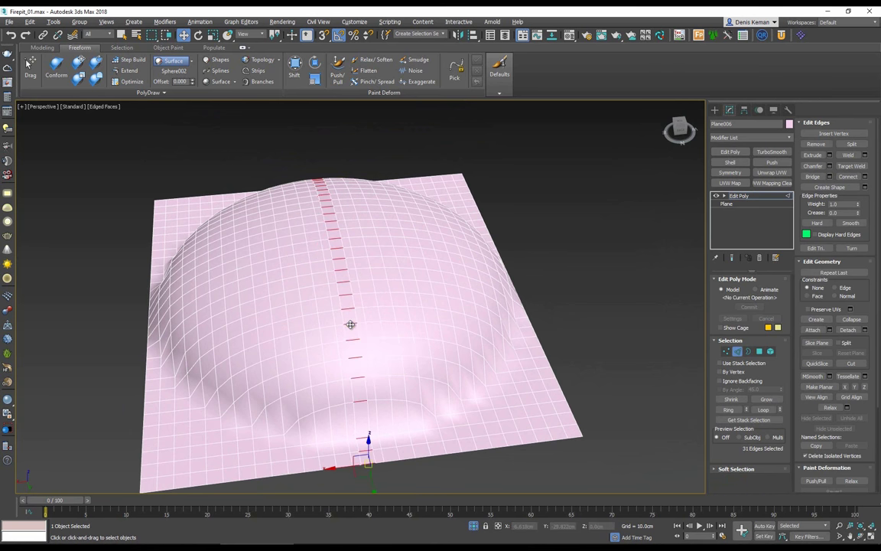
left_click_drag(402, 480, 351, 455, "alt")
middle_click_drag(348, 443, 218, 422, "alt")
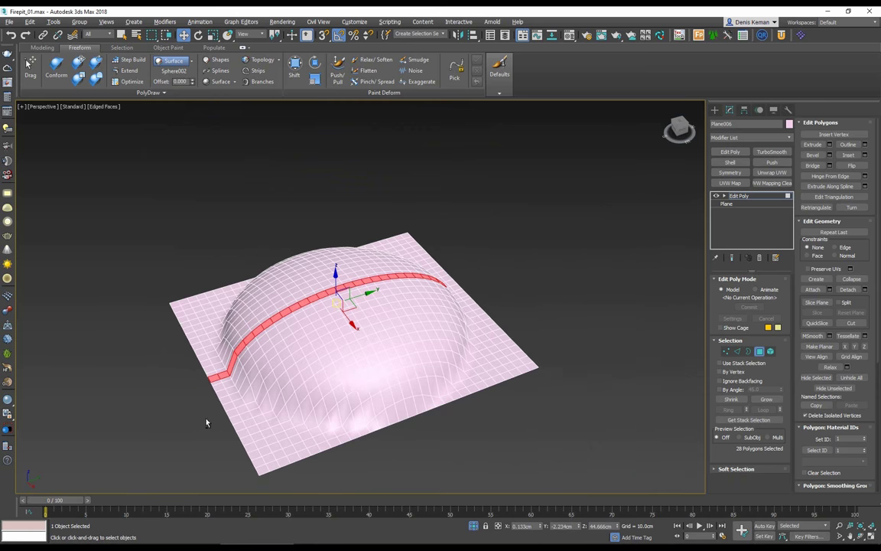
left_click_drag(217, 380, 218, 379, "alt")
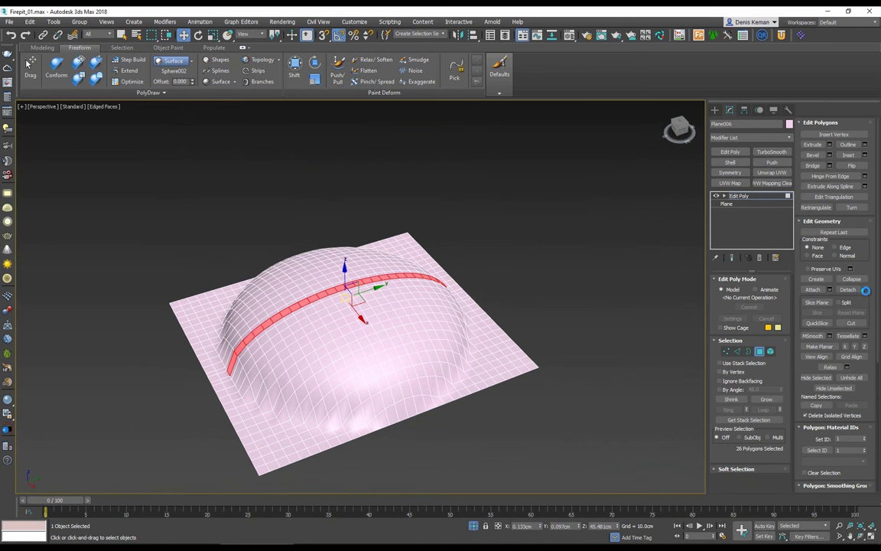
left_click(848, 290)
left_click(470, 284)
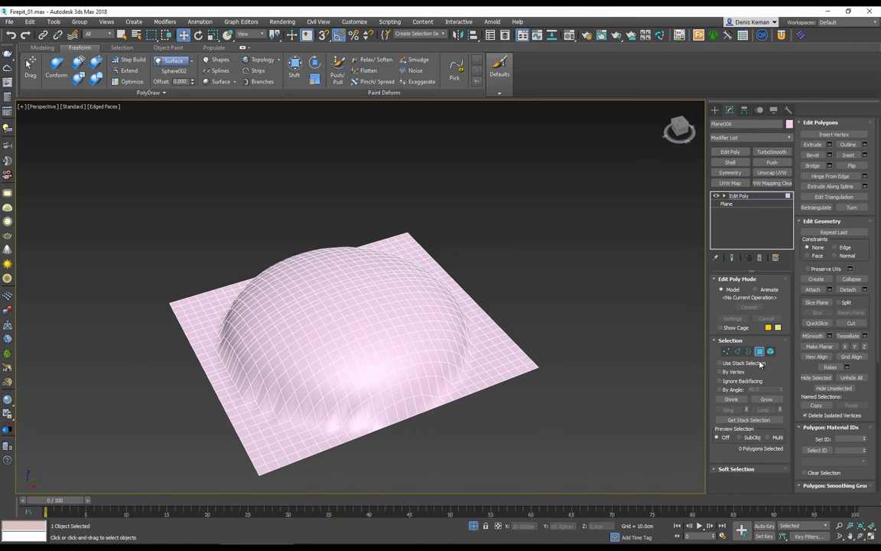
left_click(760, 351)
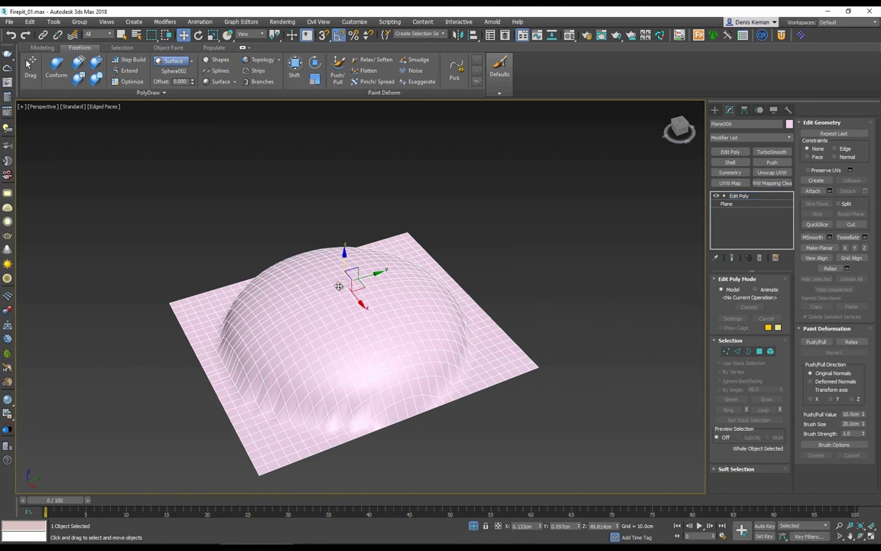
Hide the domed plane, leaving the detached strip for further work
middle_click_drag(361, 276, 311, 297, "alt")
scroll(314, 297, "up", 4)
key("F4")
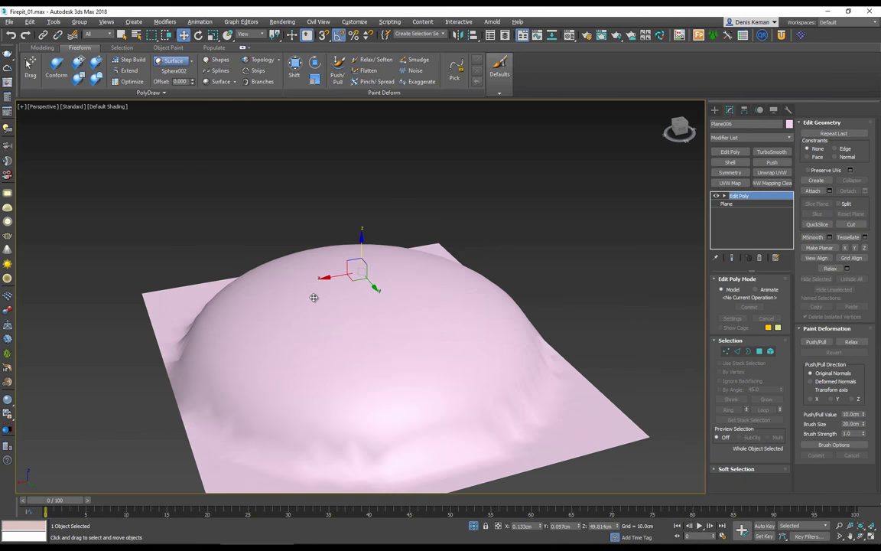
key("F4")
left_click_drag(361, 249, 364, 228)
middle_click_drag(341, 244, 341, 261)
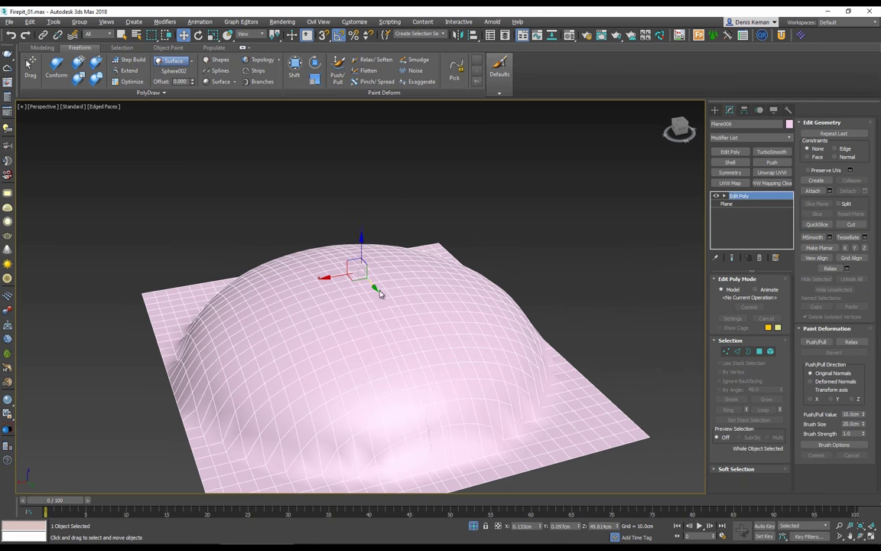
right_click(376, 288)
left_click(404, 256)
Select the detached strip and end the isolation
left_click(391, 316)
right_click(391, 317)
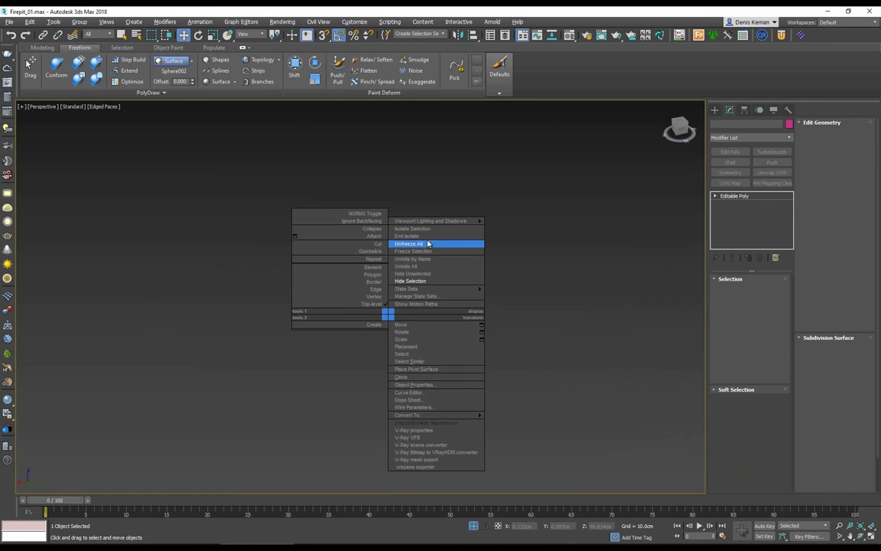
left_click(429, 243)
mouse_move(408, 294)
middle_mouse_down("alt")
mouse_move(408, 375)
mouse_move(408, 310)
middle_mouse_up("alt")
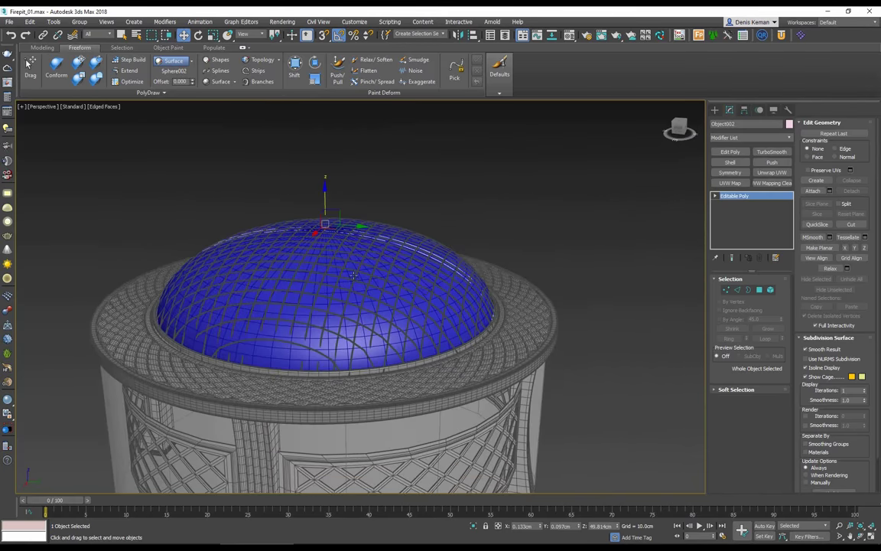
Add a Shell modifier to the strip with an inner amount of 0 cm and an outer amount of 0.51 cm
left_click(732, 163)
middle_click_drag(495, 299, 474, 374)
scroll(474, 374, "up", 5)
middle_click_drag(431, 340, 464, 330, "alt")
scroll(559, 318, "up", 3)
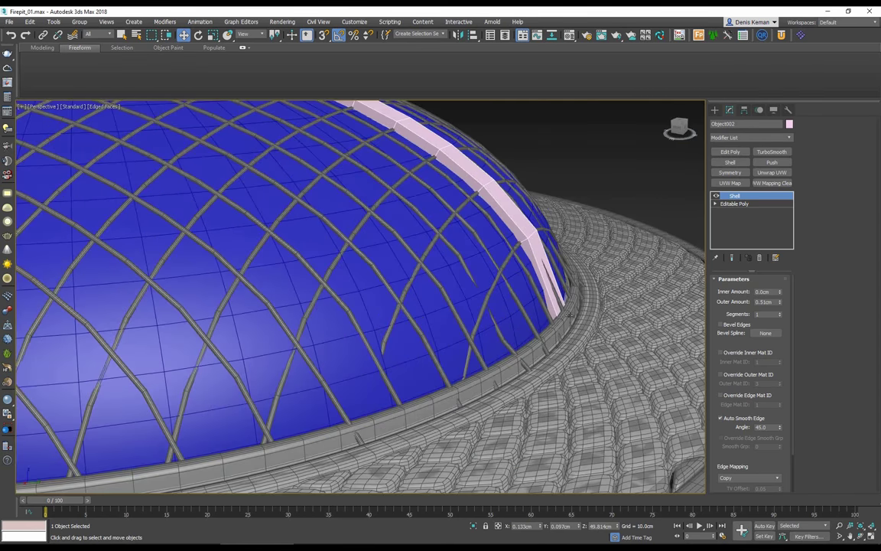
Raise the strip by about 0.22 cm in Z and scale it slightly to fit over the mesh lid
middle_click_drag(458, 254, 502, 310)
scroll(503, 310, "down", 3)
left_click_drag(217, 115, 218, 112)
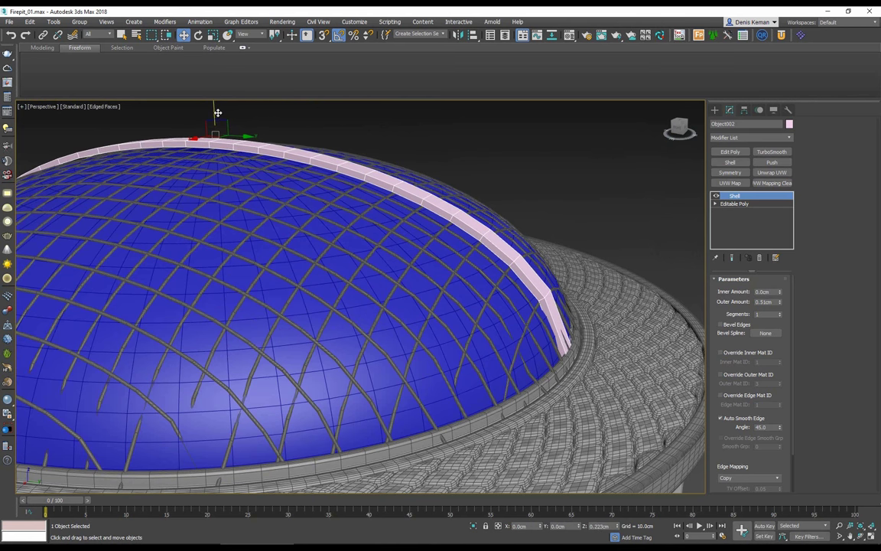
key("r")
middle_click_drag(212, 132, 238, 148)
left_click_drag(238, 148, 241, 149)
Set the outer amount of the strip's Shell modifier to 0.2 cm
middle_click_drag(257, 221, 275, 229, "alt")
key("e")
scroll(343, 248, "down", 3)
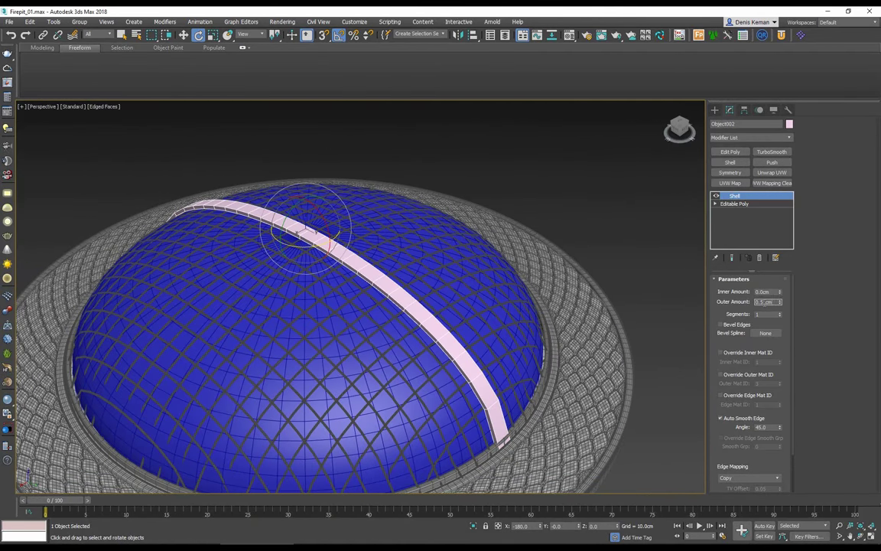
left_click_drag(782, 304, 781, 305)
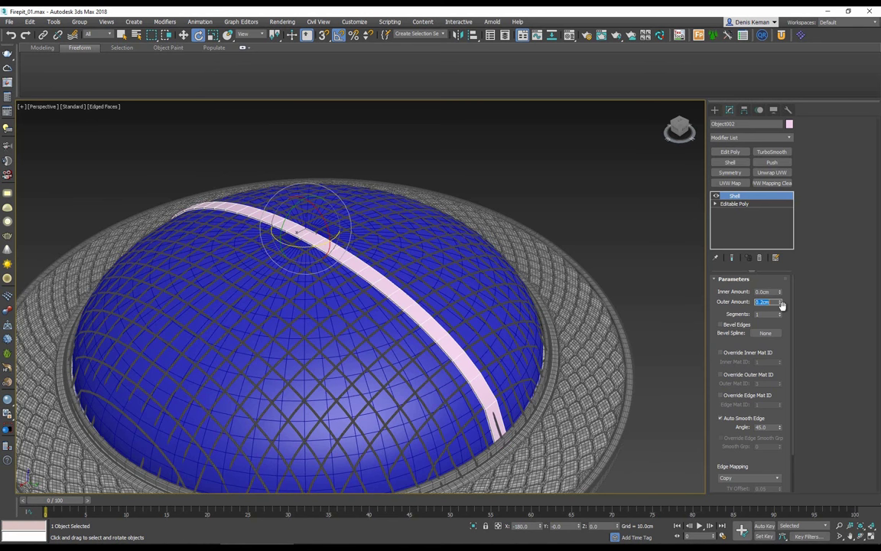
middle_click_drag(461, 298, 367, 260, "alt")
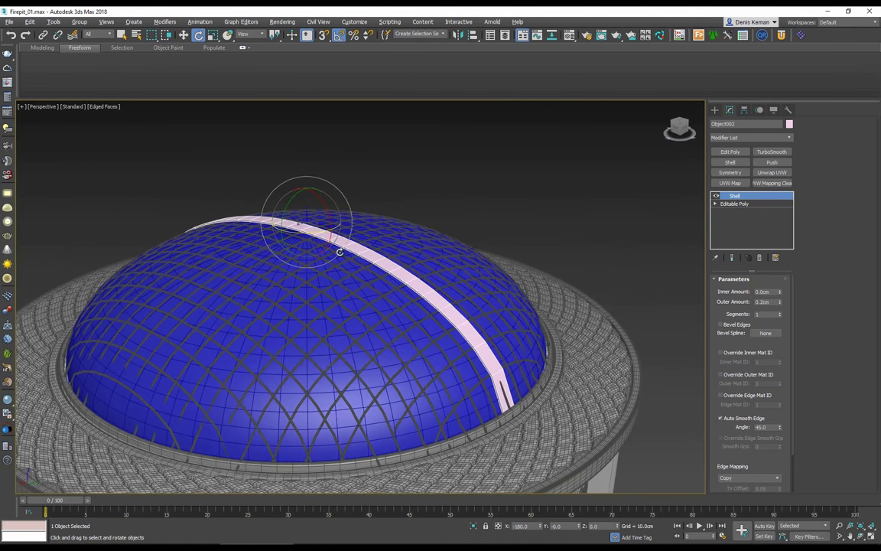
mouse_move(308, 231)
left_mouse_down("shift")
mouse_move(342, 231)
mouse_move(342, 242)
left_mouse_up("shift")
left_click(441, 318)
key("Delete")
Add an Edit Poly modifier to the shelled strip and select the edge loops running along its long borders
left_click(359, 249)
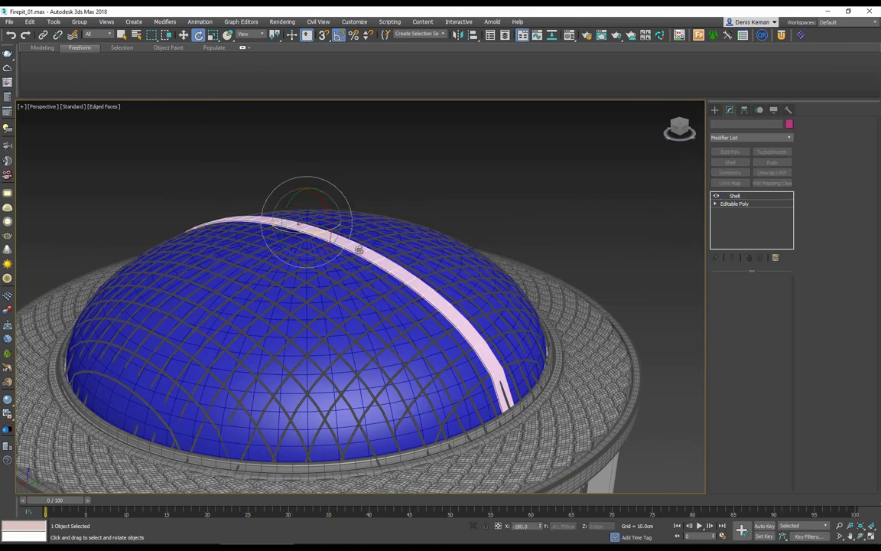
scroll(359, 250, "up", 3)
middle_click_drag(372, 251, 300, 225)
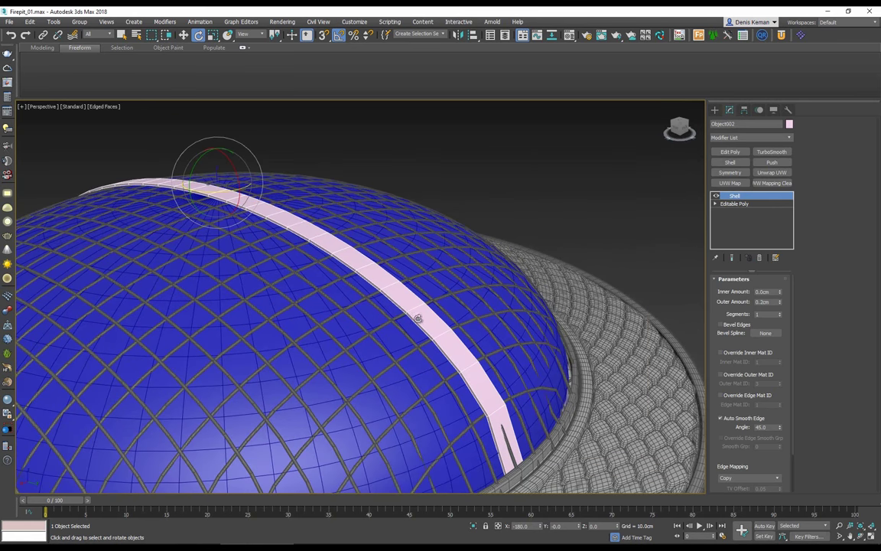
key("2")
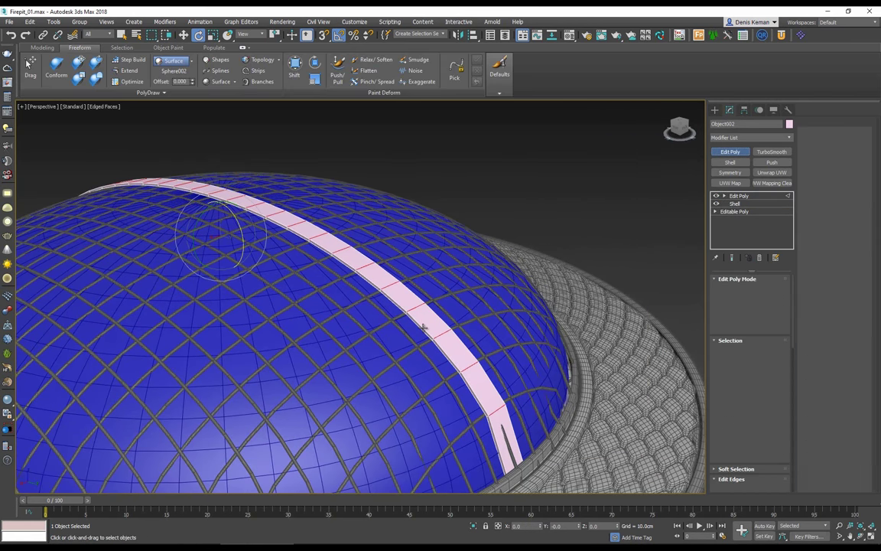
double_click(424, 326)
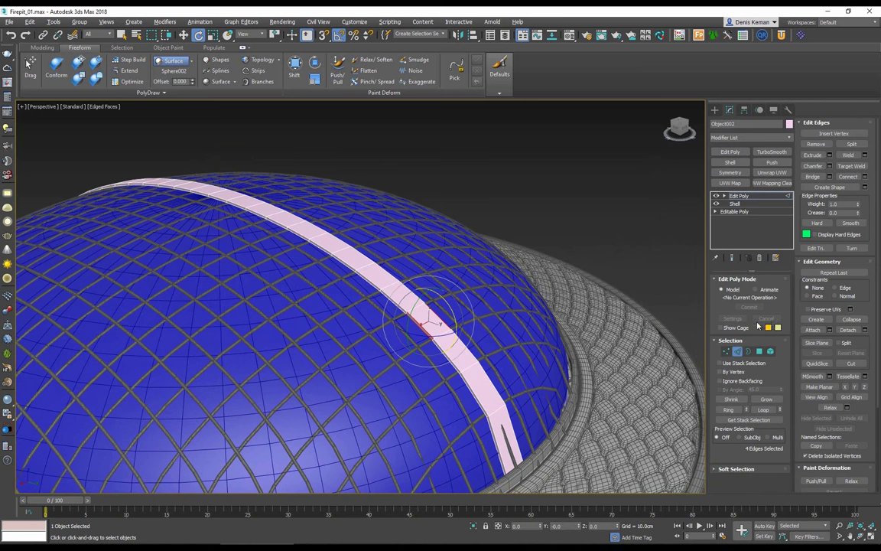
scroll(609, 275, "up", 3)
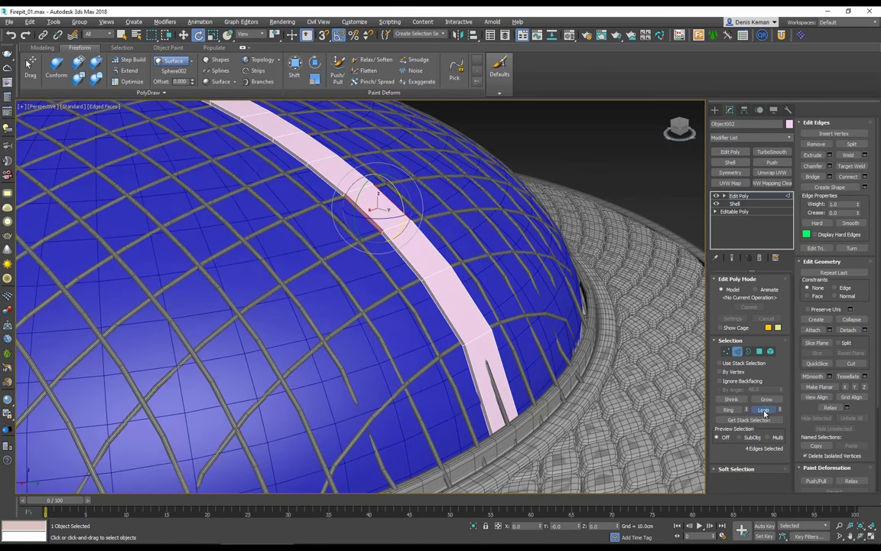
left_click(764, 410)
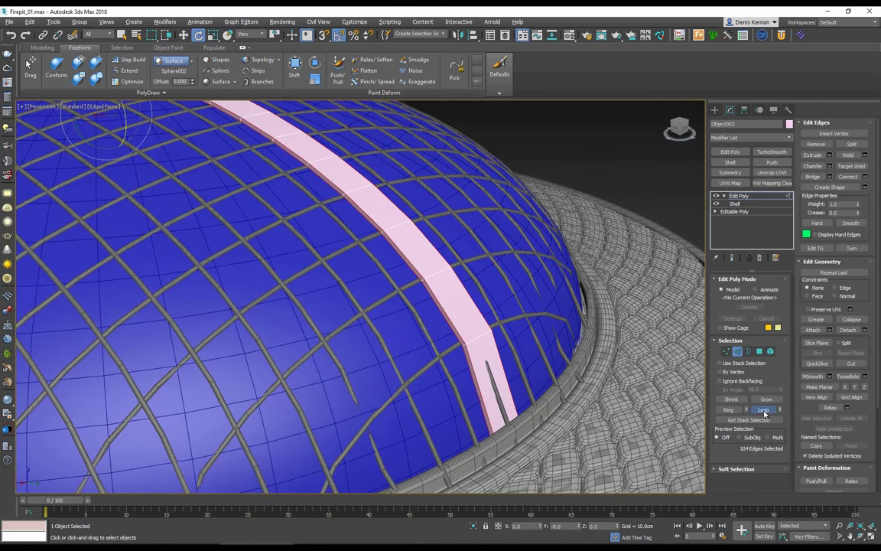
Apply a small chamfer to the selected border edges of the strip and leave edge editing
left_click(829, 166)
left_click_drag(368, 314, 367, 314)
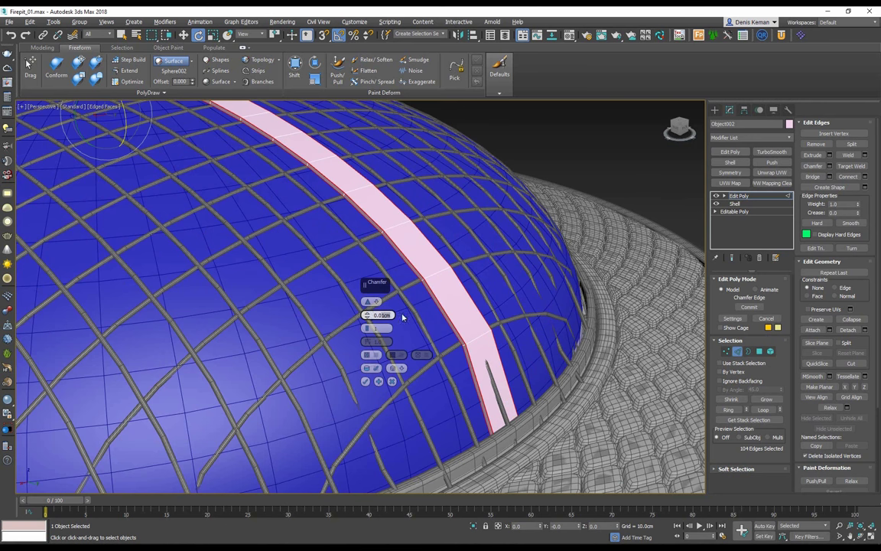
type("3")
key("Return")
left_click(365, 381)
left_click(745, 353)
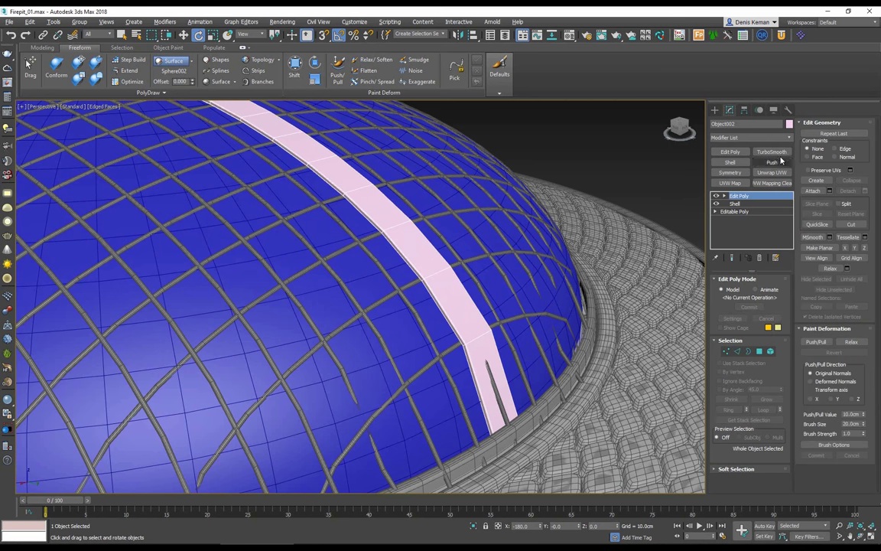
Add a TurboSmooth modifier to the chamfered strip and turn off the edged-faces display to check its smoothness
left_click(779, 153)
key("F4")
middle_click_drag(527, 275, 433, 249, "alt")
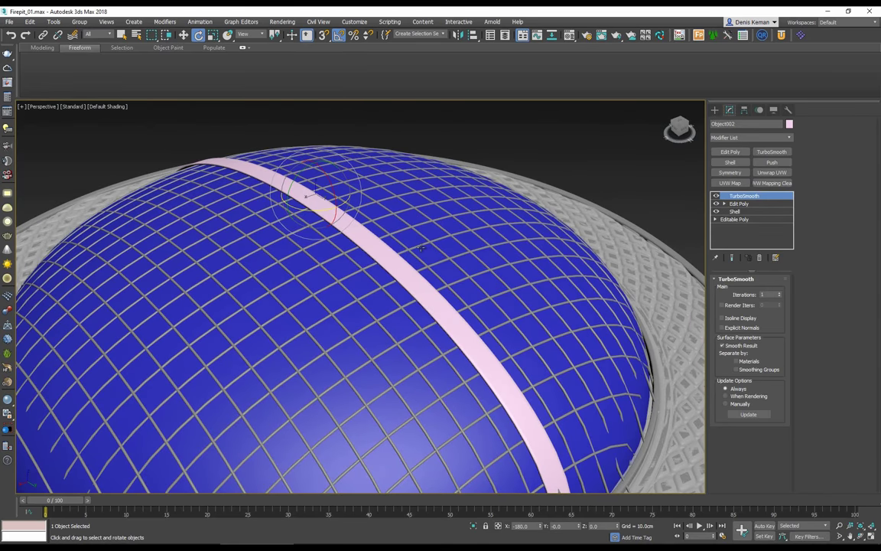
Clone the smoothed strip as one copy rotated -90 degrees about Z, forming a cross over the mesh lid
scroll(567, 239, "down", 4)
left_click_drag(409, 176, 386, 197, "shift")
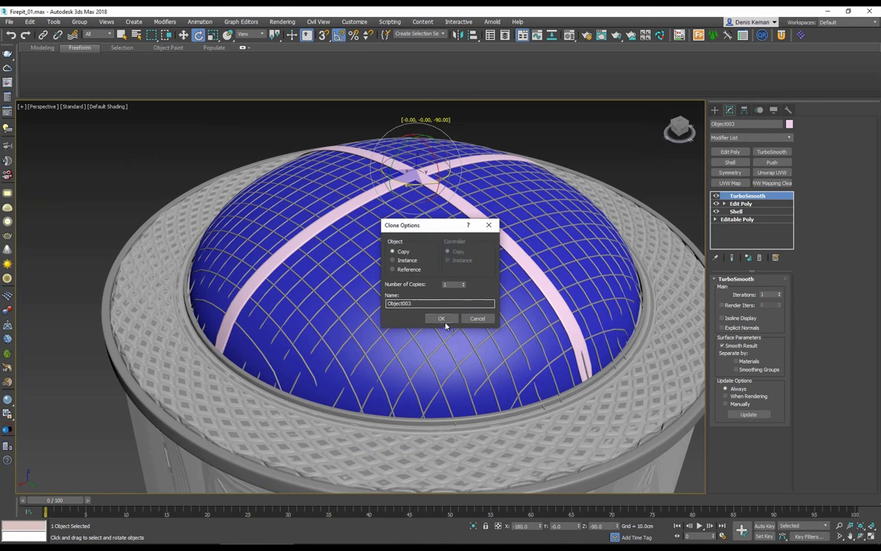
left_click(397, 290)
Select both crossed bands with edged faces shown and set their object color to grey
key("F4")
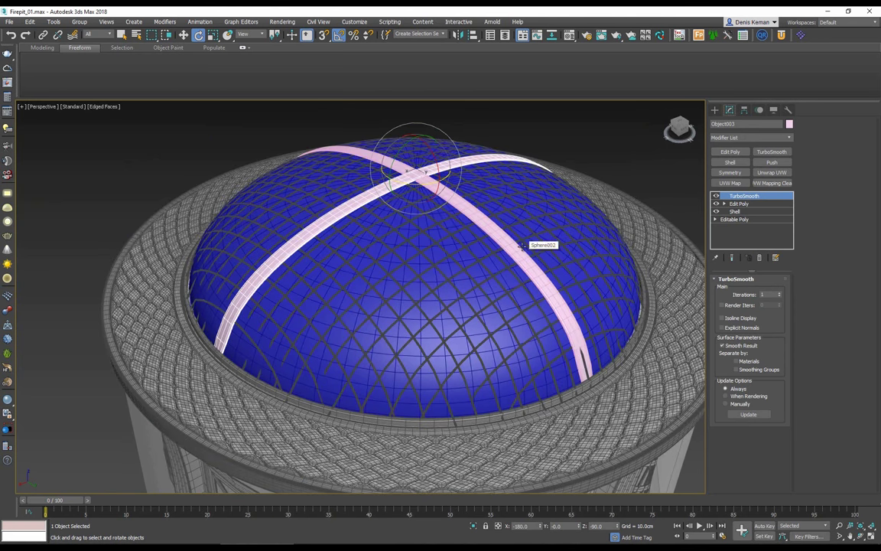
left_click(467, 223, "ctrl")
left_click(789, 124)
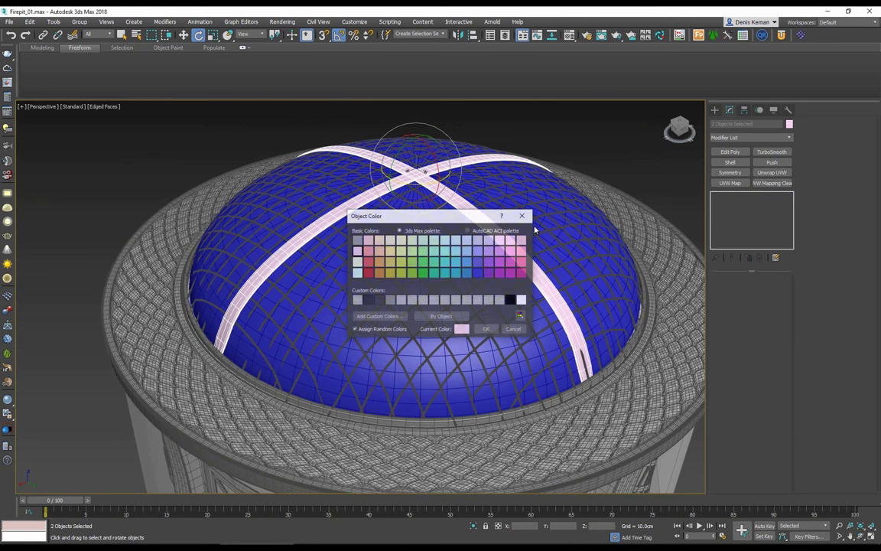
left_click(486, 329)
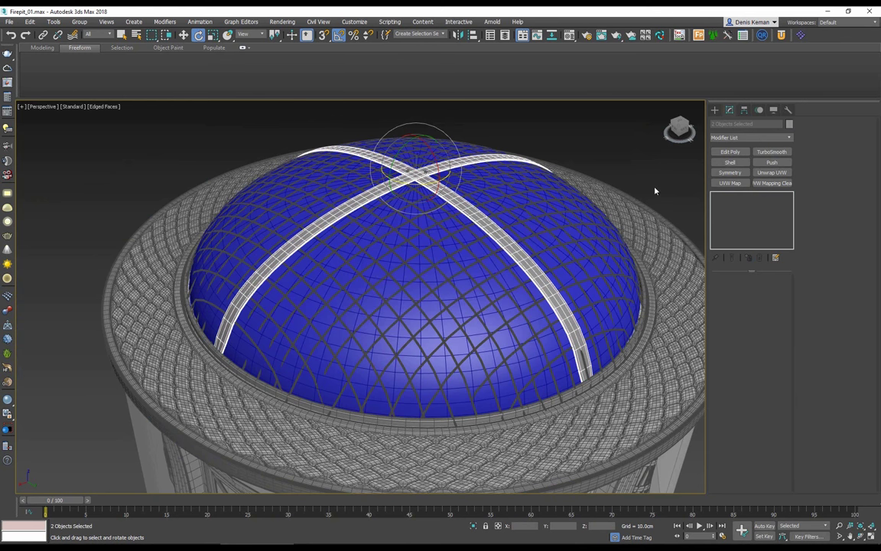
Hide the blue helper sphere beneath the mesh lid and turn off the edged-faces display
left_click(581, 299)
right_click(579, 298)
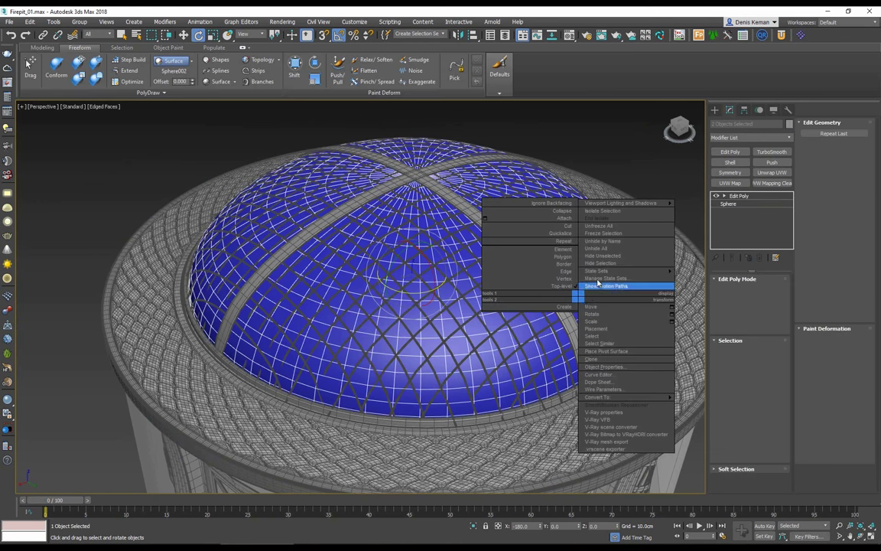
left_click(603, 262)
key("F4")
Hide the helper cylinder enclosing the firepit's legs and lattice side panels
scroll(439, 166, "down", 6)
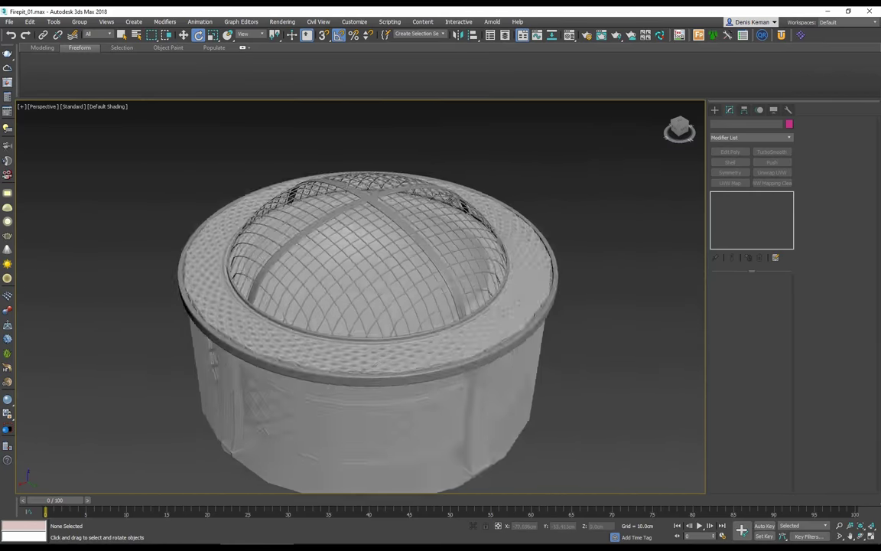
left_click(360, 346)
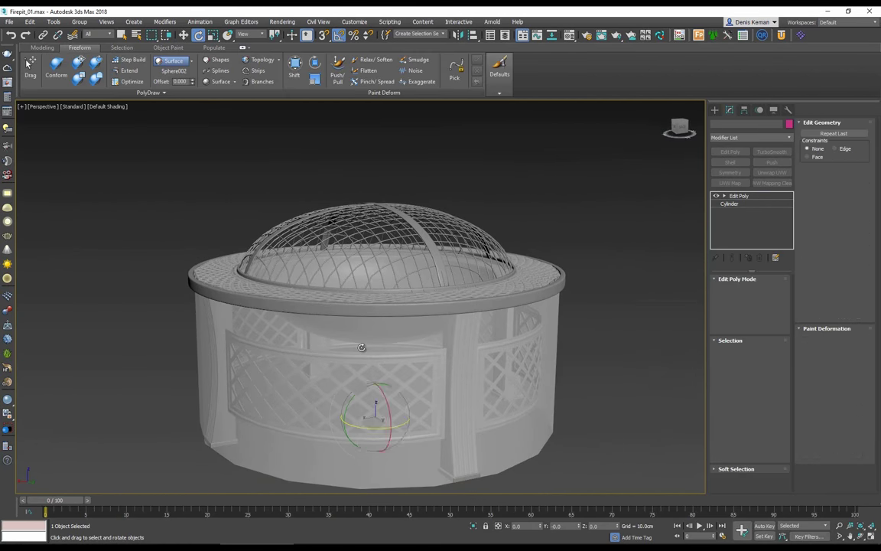
right_click(359, 345)
left_click(398, 311)
scroll(411, 281, "up", 6)
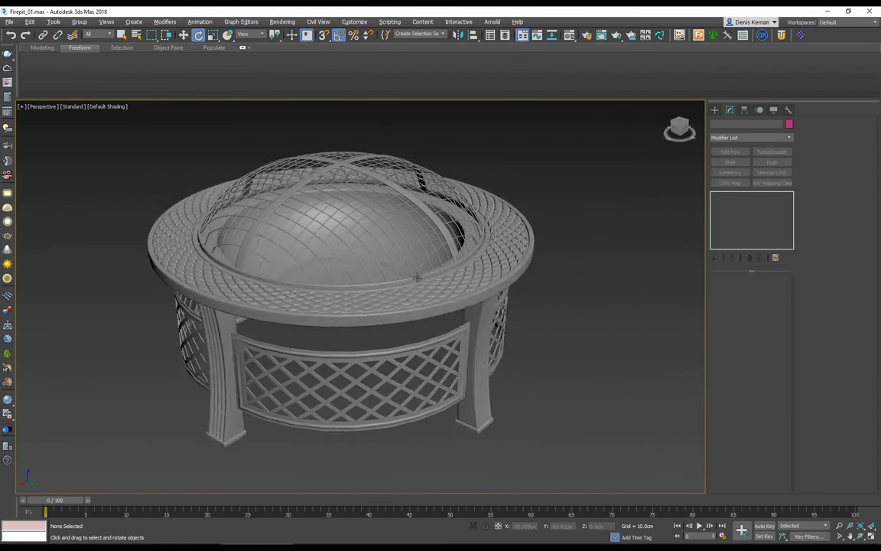
middle_click_drag(411, 282, 416, 282, "alt")
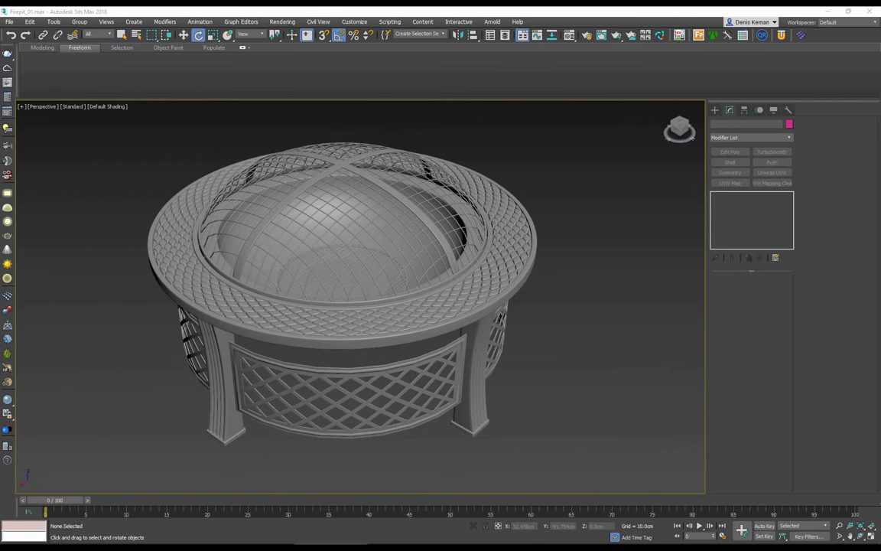
middle_click_drag(275, 330, 347, 329, "alt")
scroll(346, 329, "down", 5)
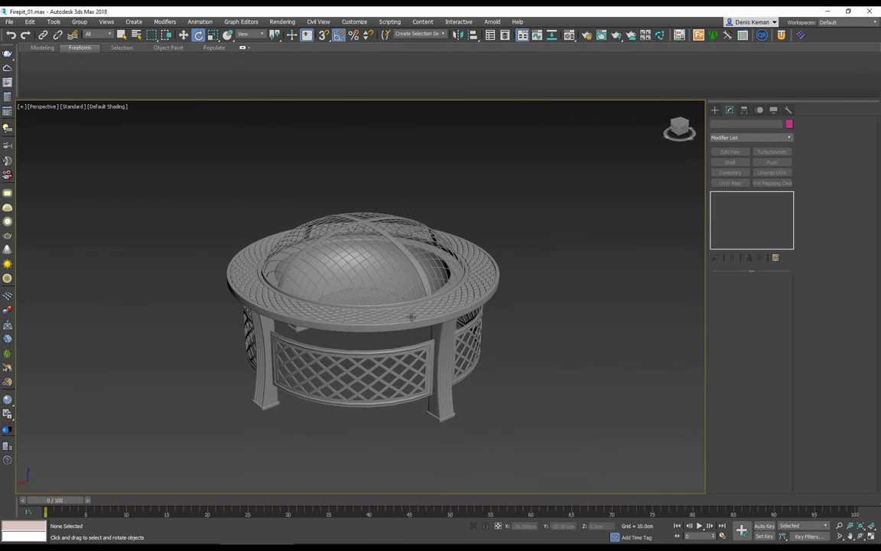